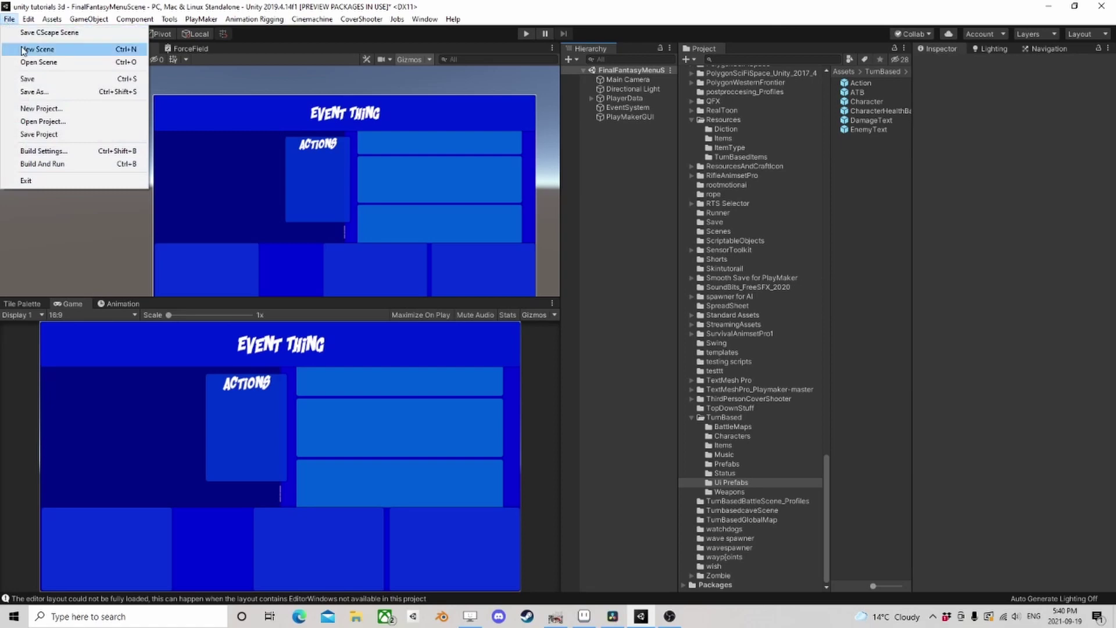
- Open the FinalFantasy Battle scene and save the pending changes to FinalFantasyMenuScene
left_click(38, 62)
left_click_drag(552, 106, 569, 278)
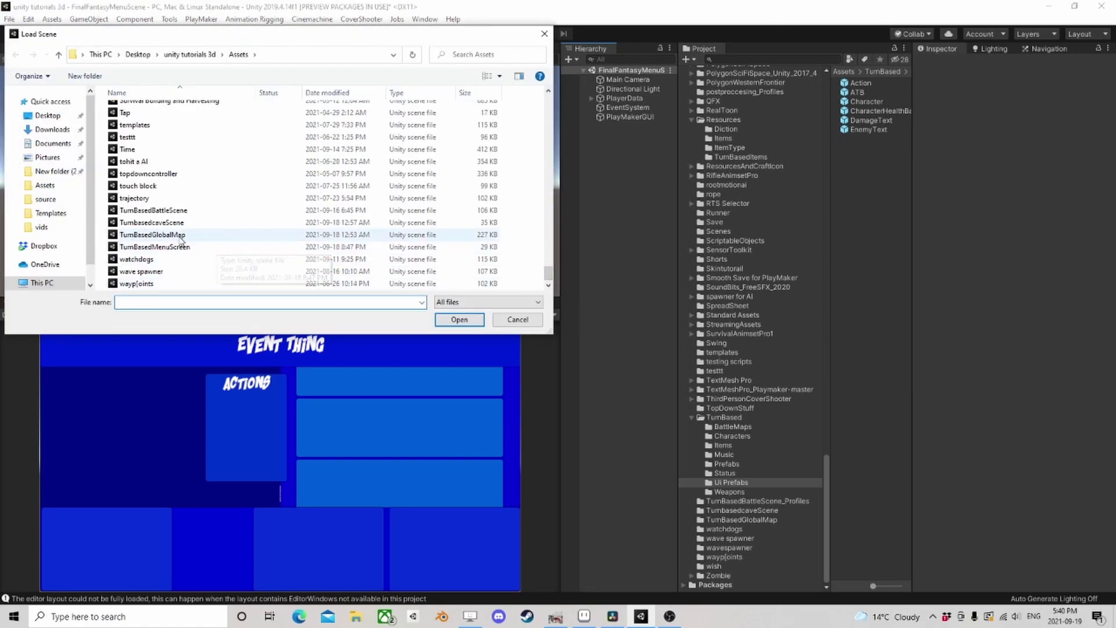
type("fin")
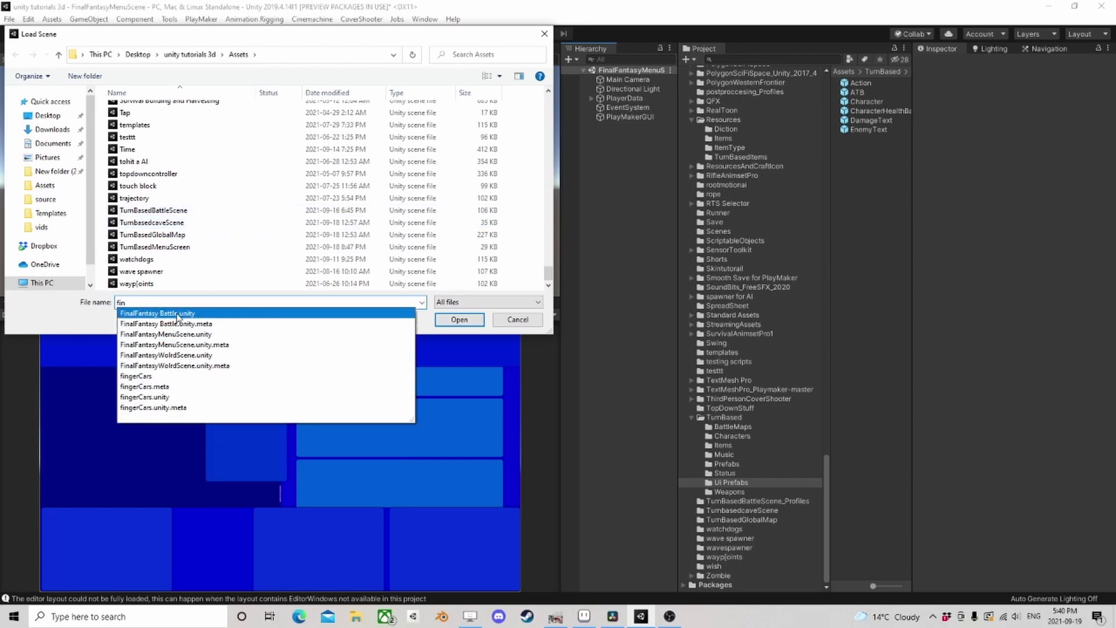
left_click(258, 314)
left_click(459, 319)
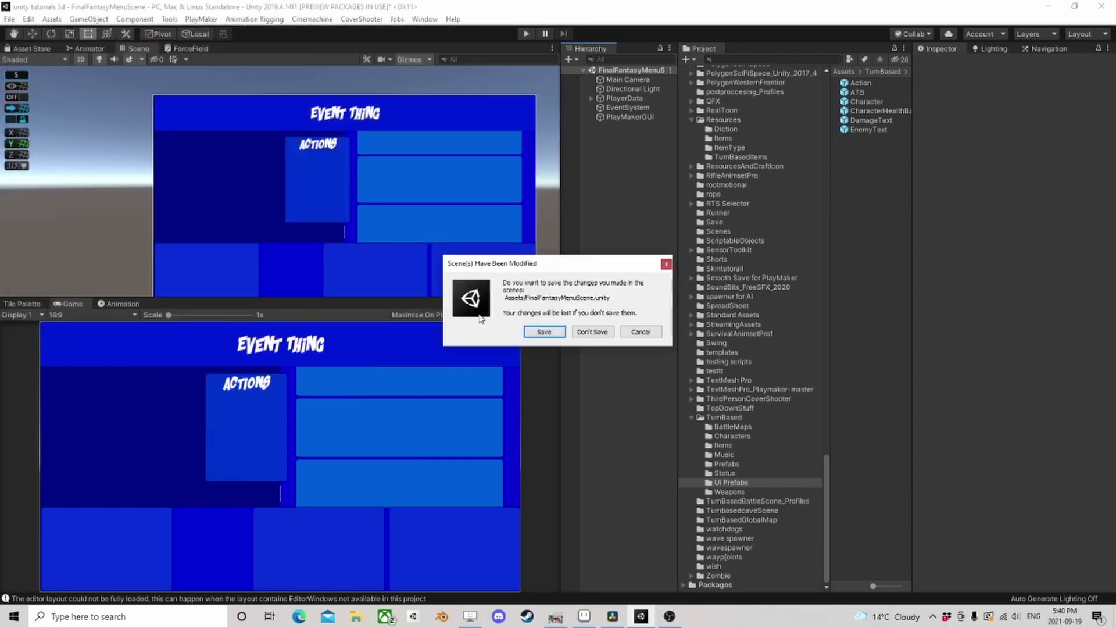
left_click(545, 334)
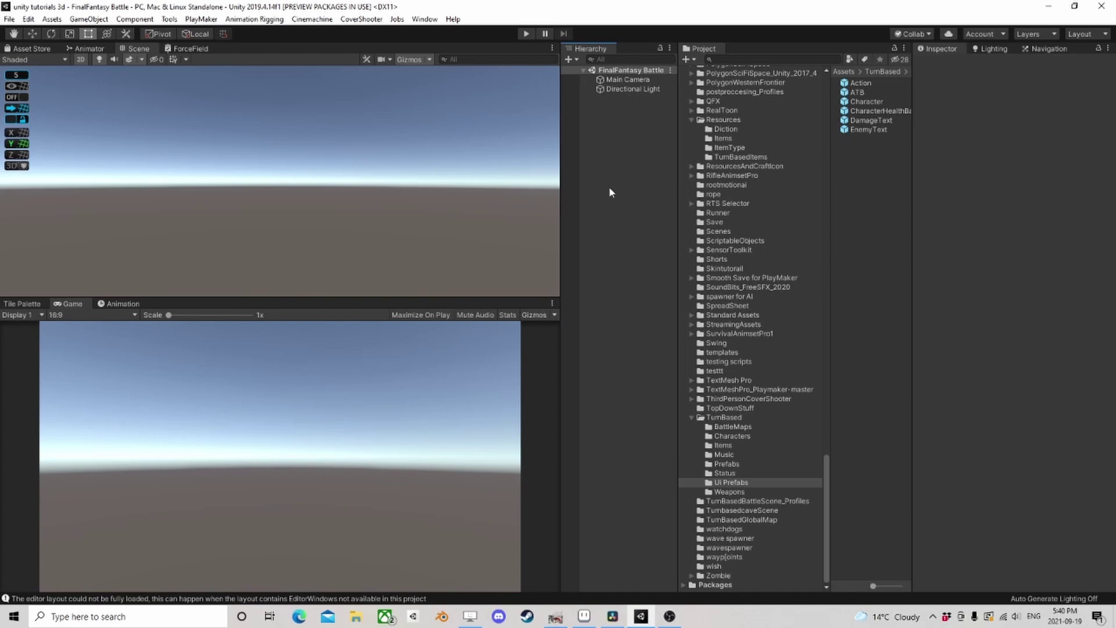
- Switch the Scene view from 2D to 3D perspective
left_click(627, 81)
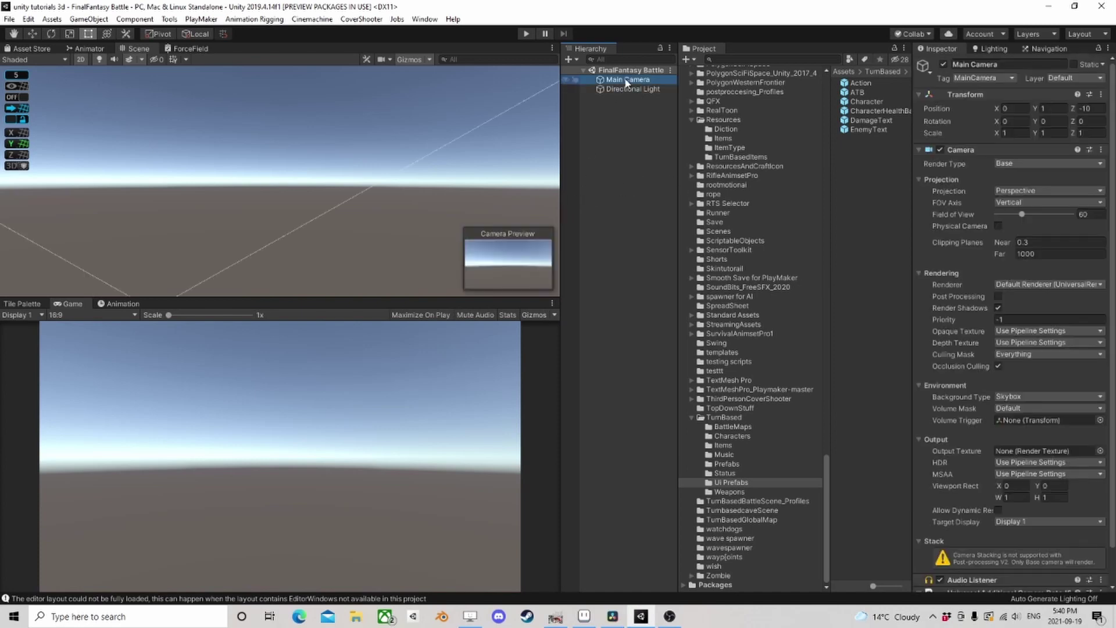
right_click_drag(551, 118, 116, 73)
left_click(86, 60)
middle_click_drag(244, 169, 226, 185)
right_click_drag(227, 185, 373, 166)
left_click(631, 123)
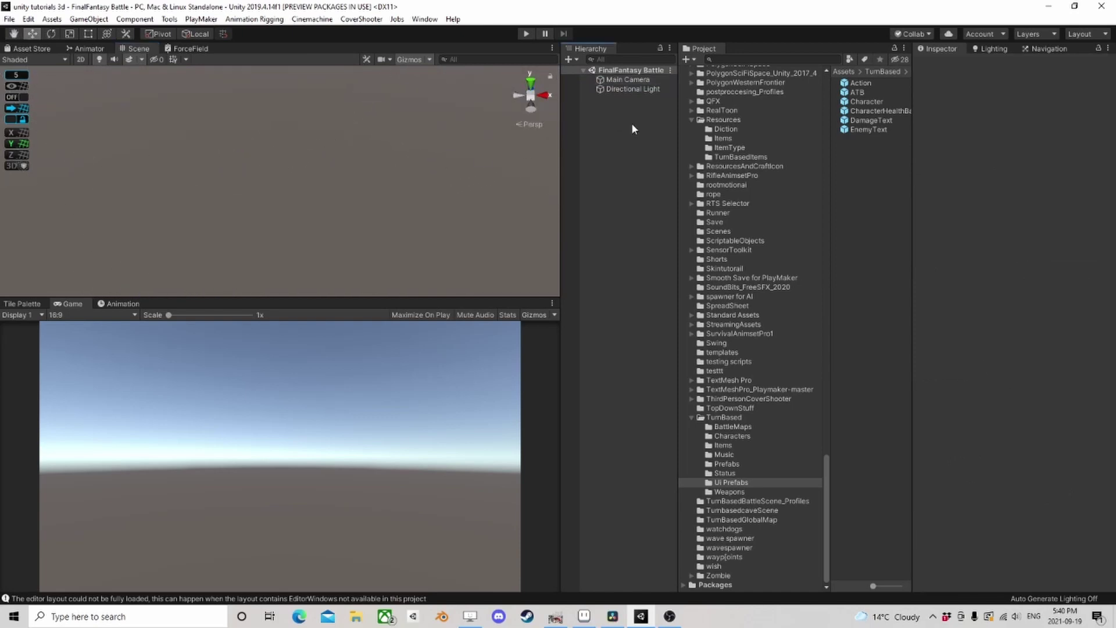
- Add the Grass prefab from the TurnBased BattleMaps folder to the scene
left_click(724, 419)
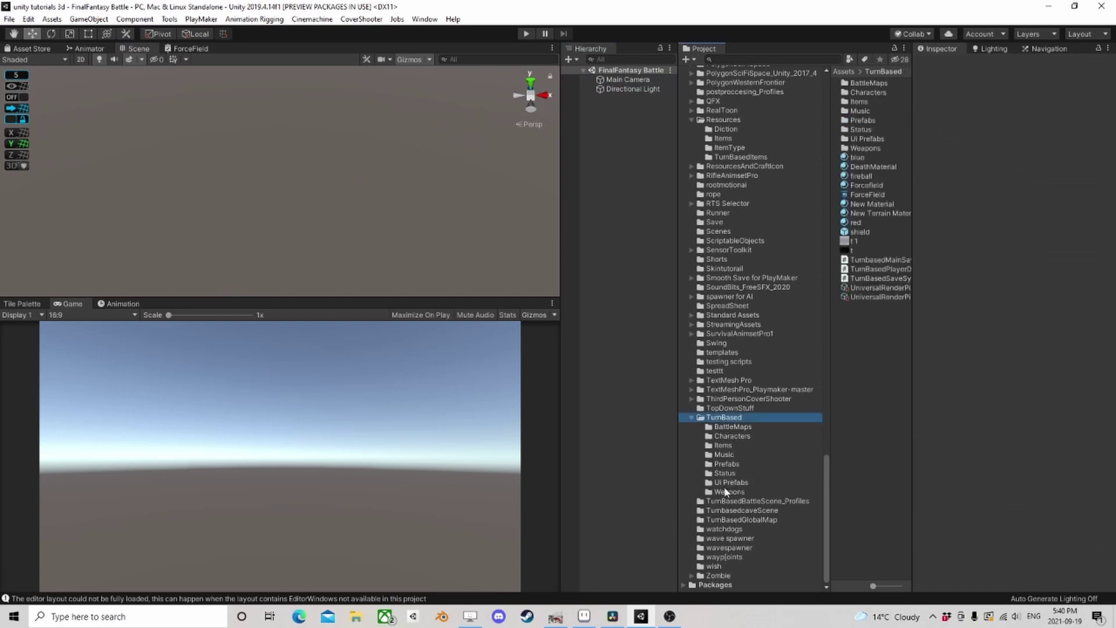
left_click(735, 428)
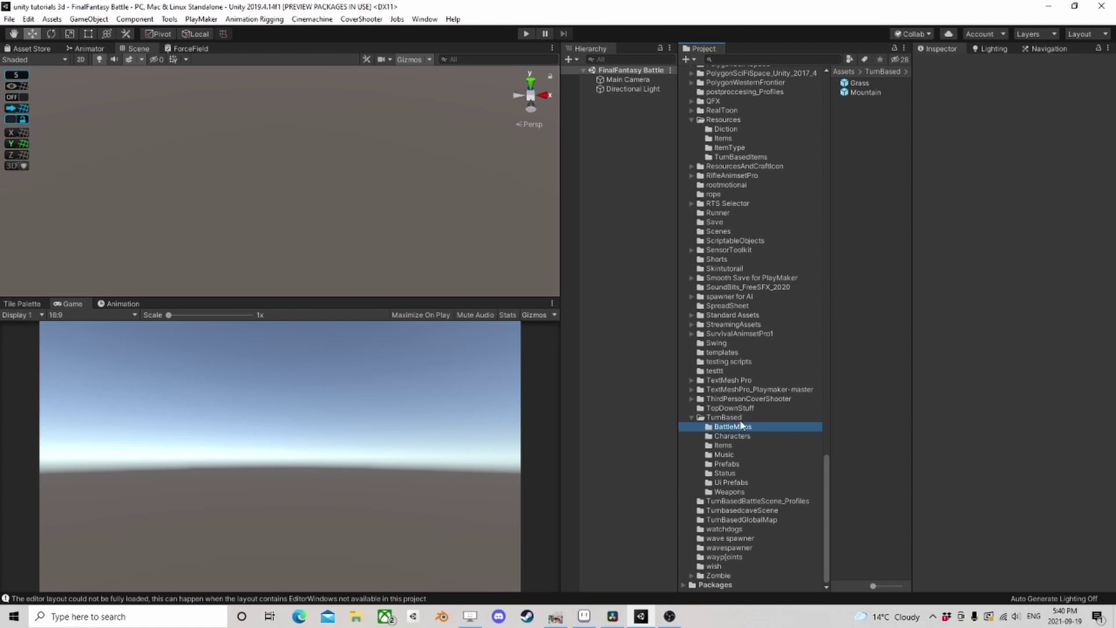
left_click(861, 83)
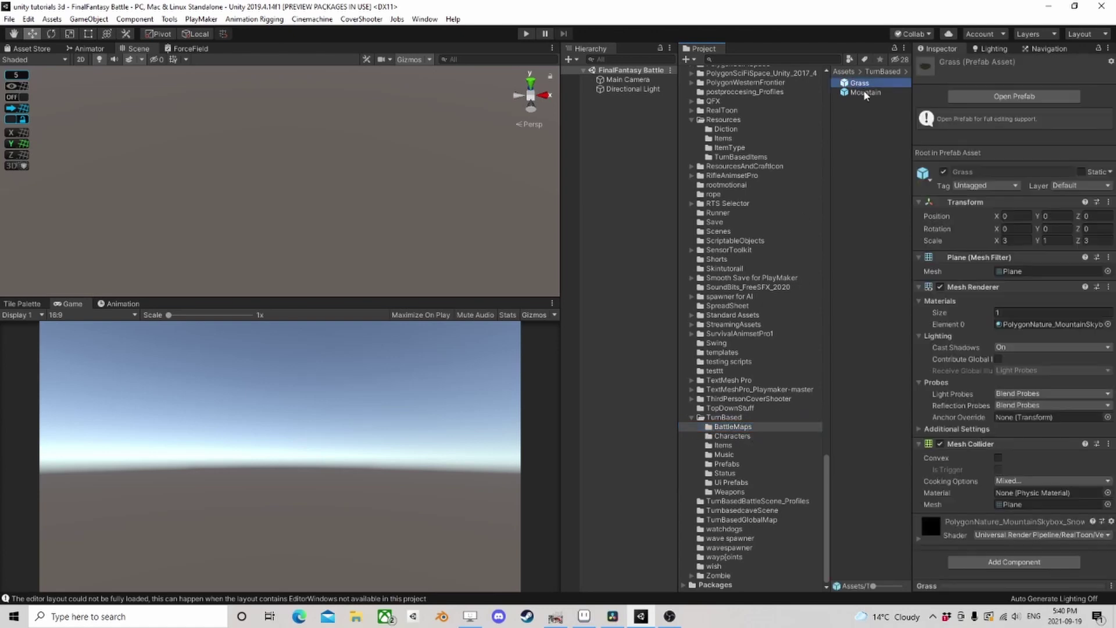
left_click(864, 92)
left_click(870, 85)
left_click_drag(864, 84, 629, 173)
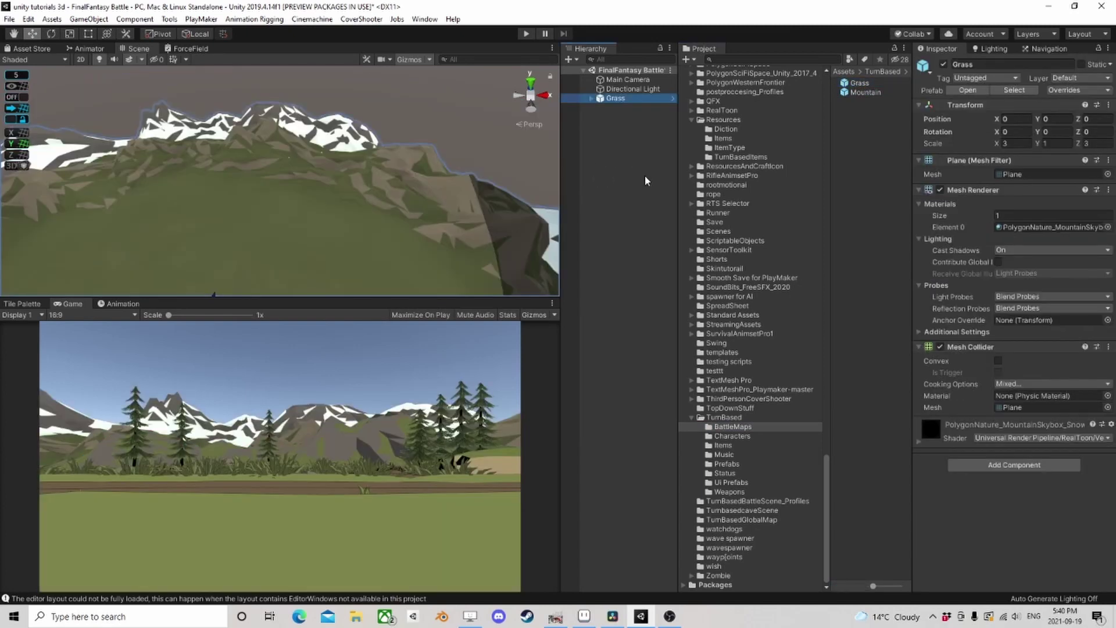
- Frame the dirt path of the Grass map in the Scene view and align the Main Camera with that view
key("f")
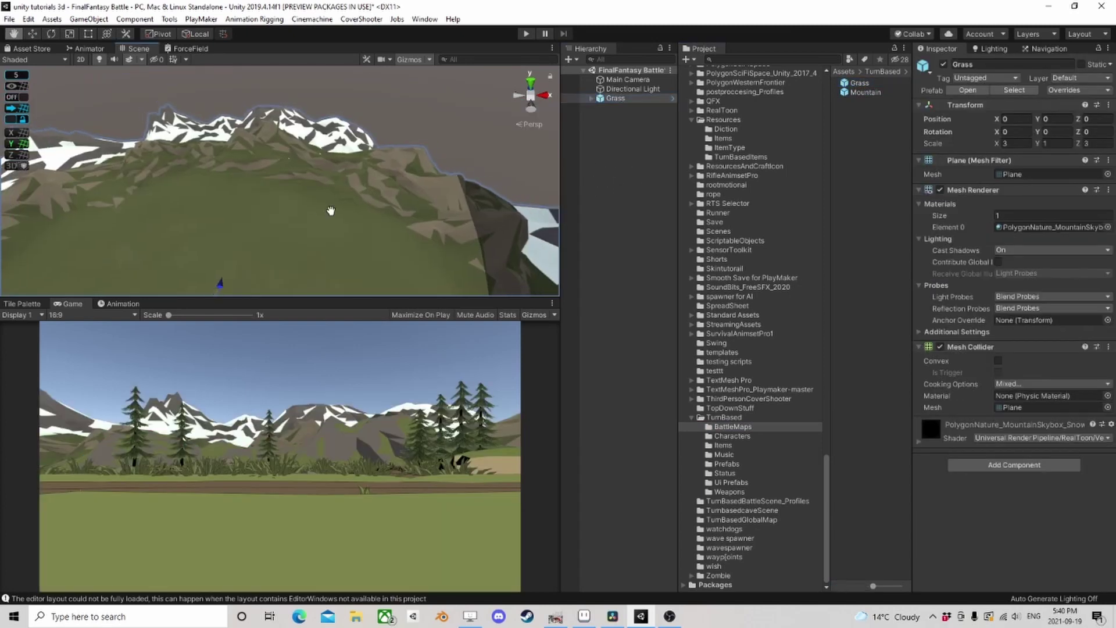
scroll(393, 159, "down", 5)
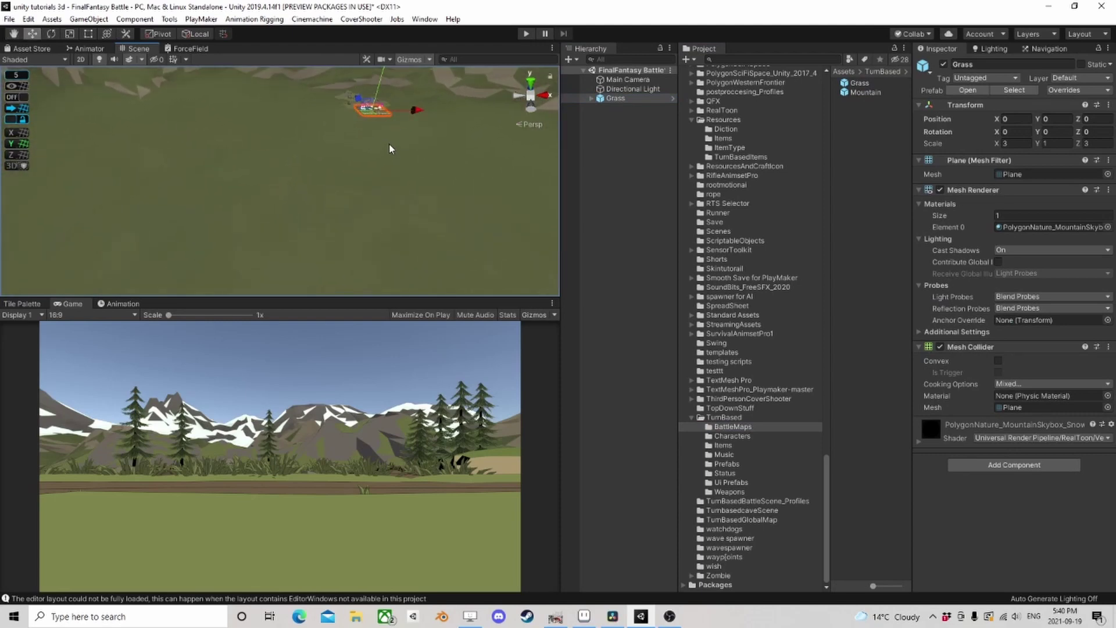
scroll(329, 212, "up", 5)
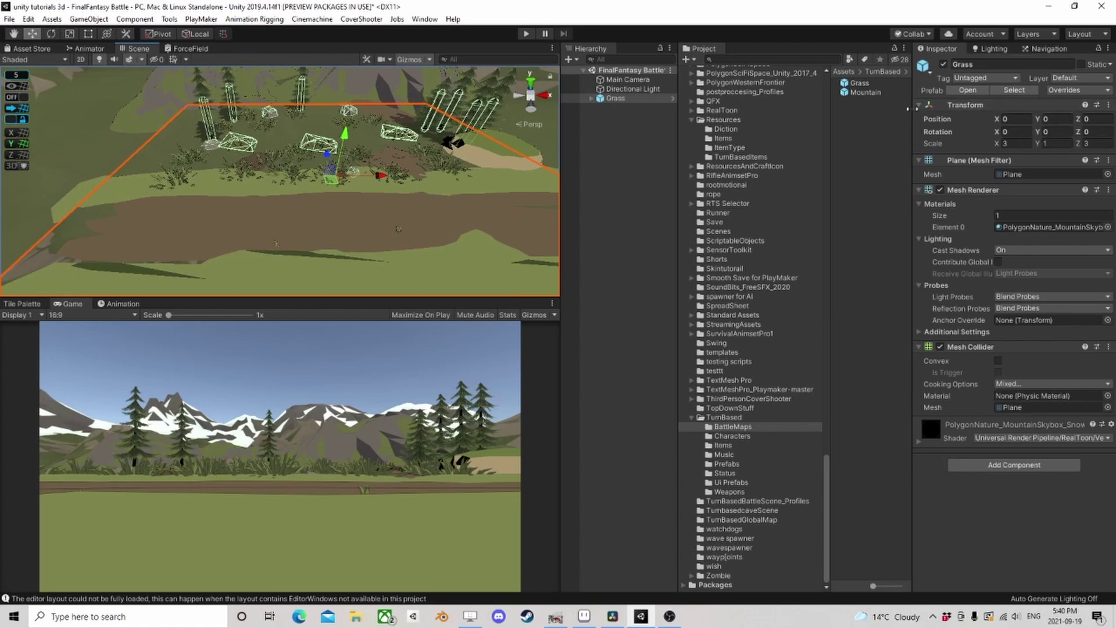
scroll(473, 184, "up", 4)
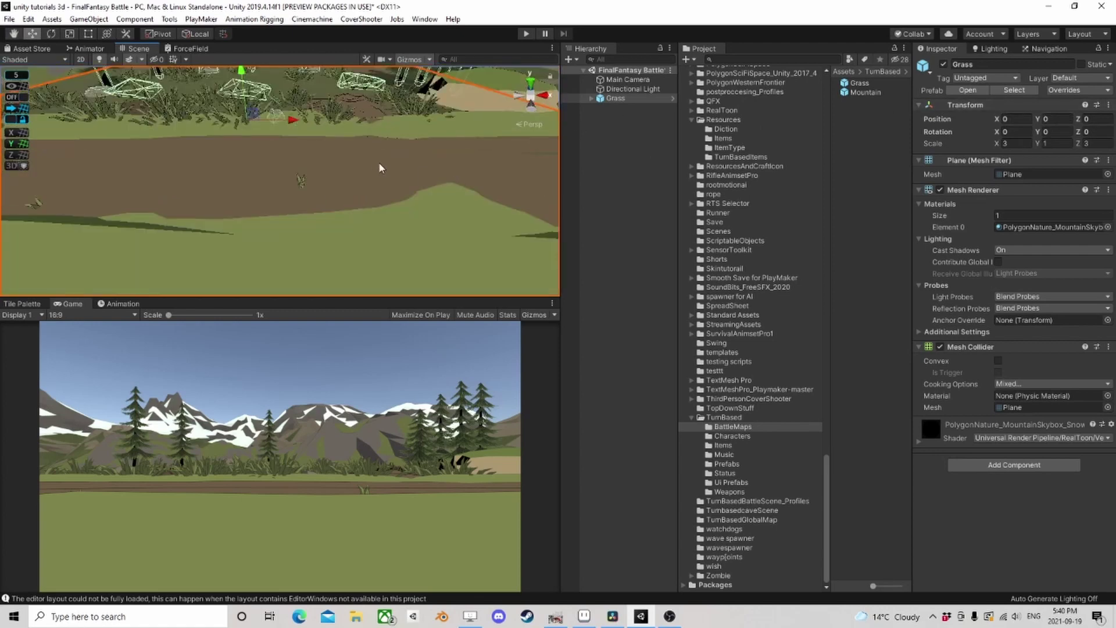
mouse_move(380, 168)
right_mouse_down()
mouse_move(398, 169)
mouse_move(375, 146)
right_mouse_up()
left_click(596, 172)
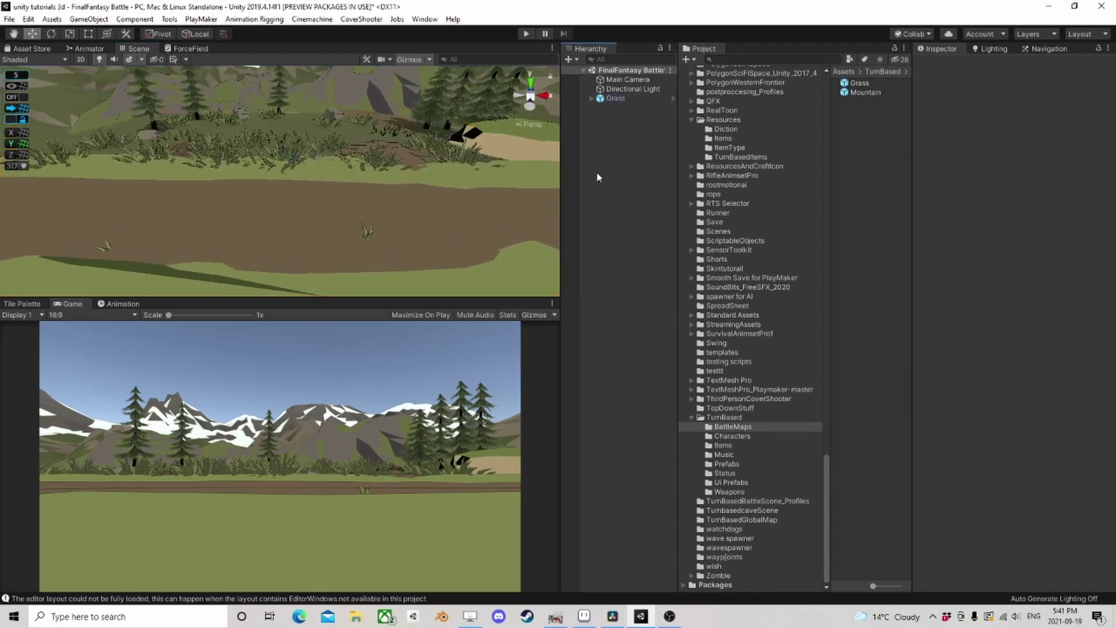
left_click(627, 79)
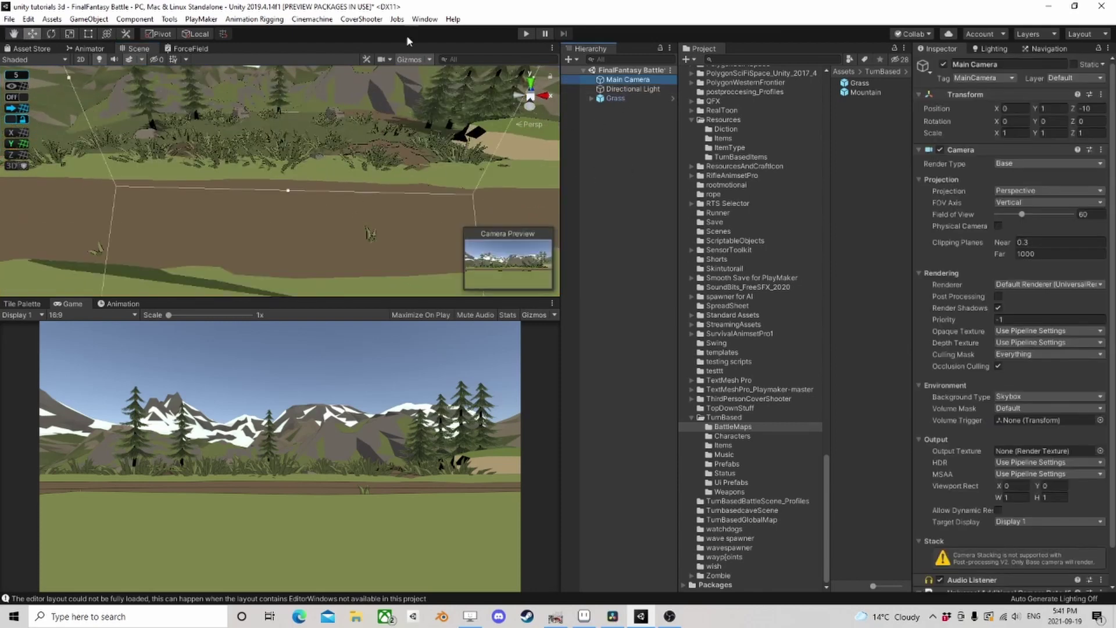
left_click(89, 18)
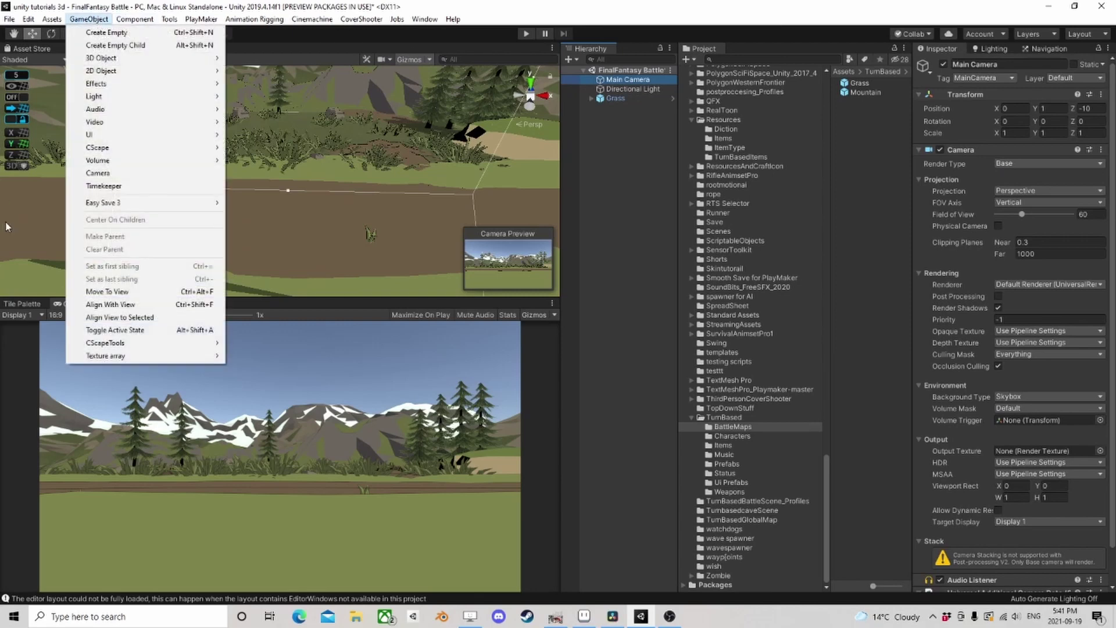
left_click(111, 304)
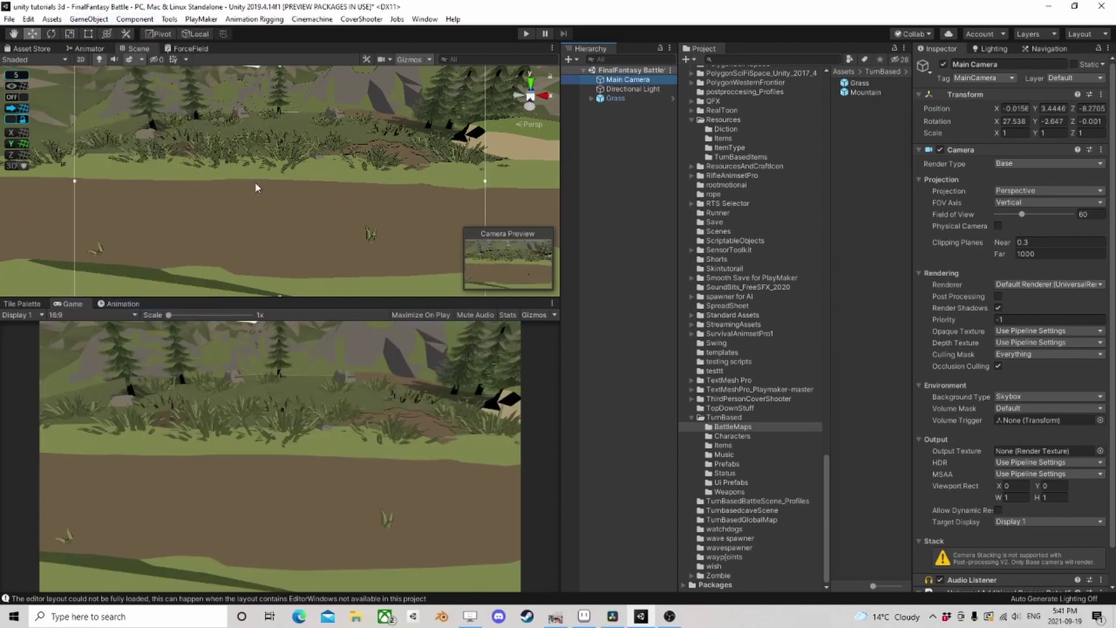
- Delete the Grass map, try the Mountain prefab in its place and delete that as well
left_click(615, 99)
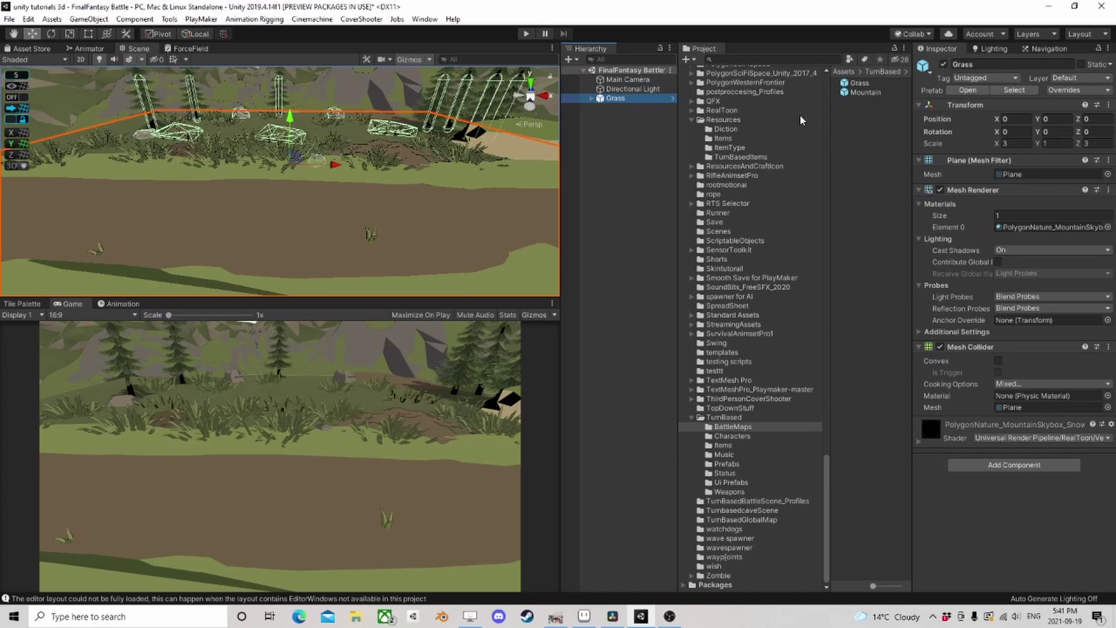
key("Delete")
left_click_drag(865, 92, 630, 163)
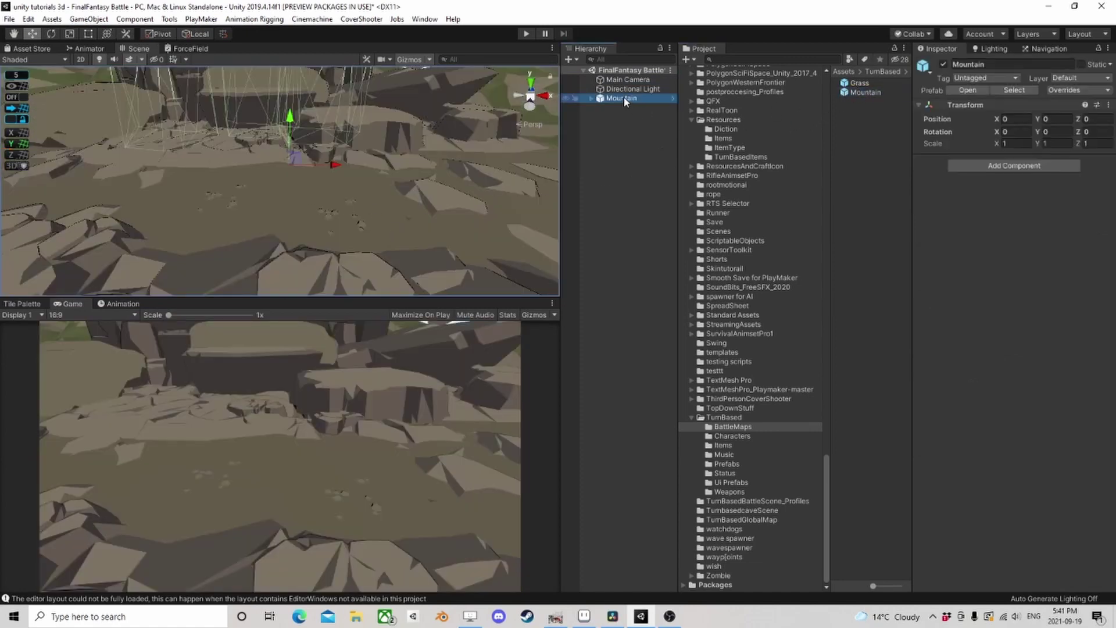
key("Delete")
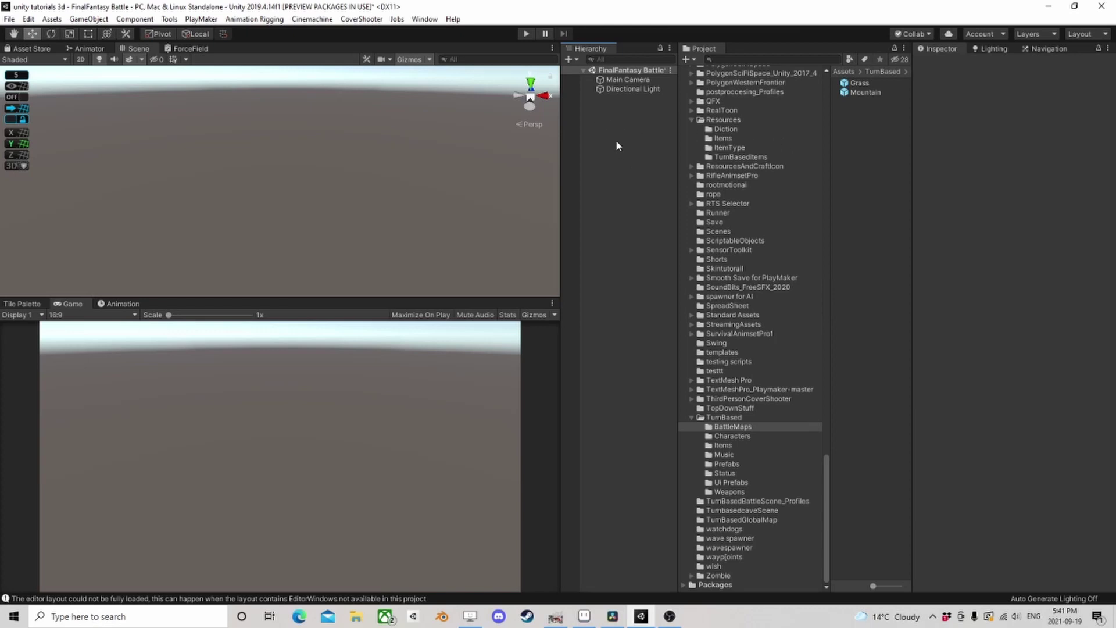
- Browse the PolygonDungeon environment prefabs to the Misc folder and widen the asset list to show full names
scroll(725, 334, "up", 10)
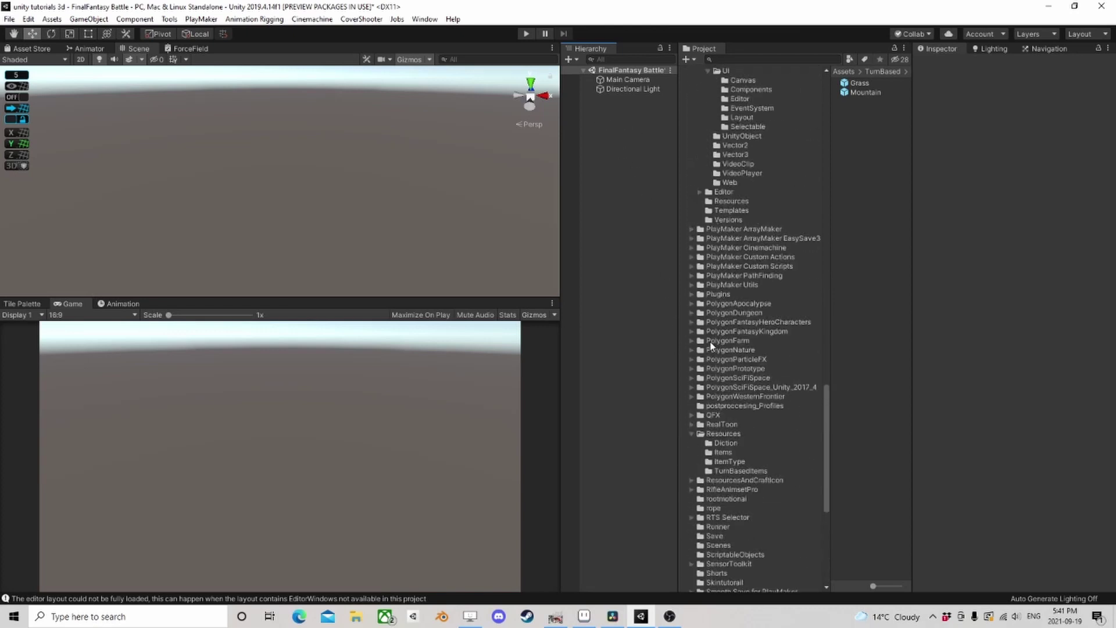
left_click(693, 312)
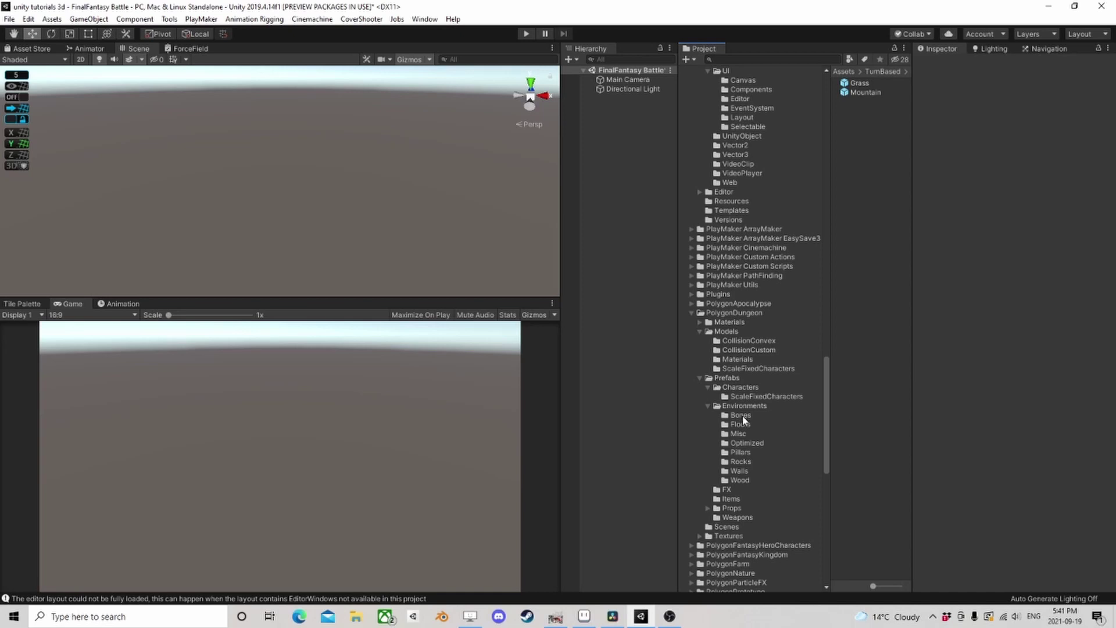
left_click(741, 453)
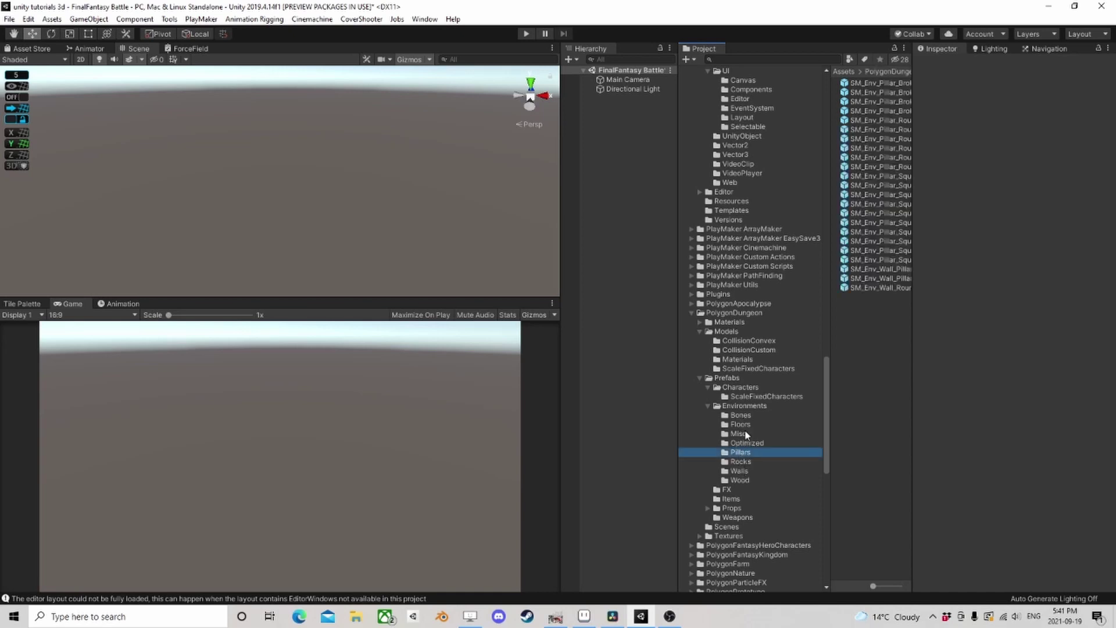
left_click(738, 433)
left_click(877, 232)
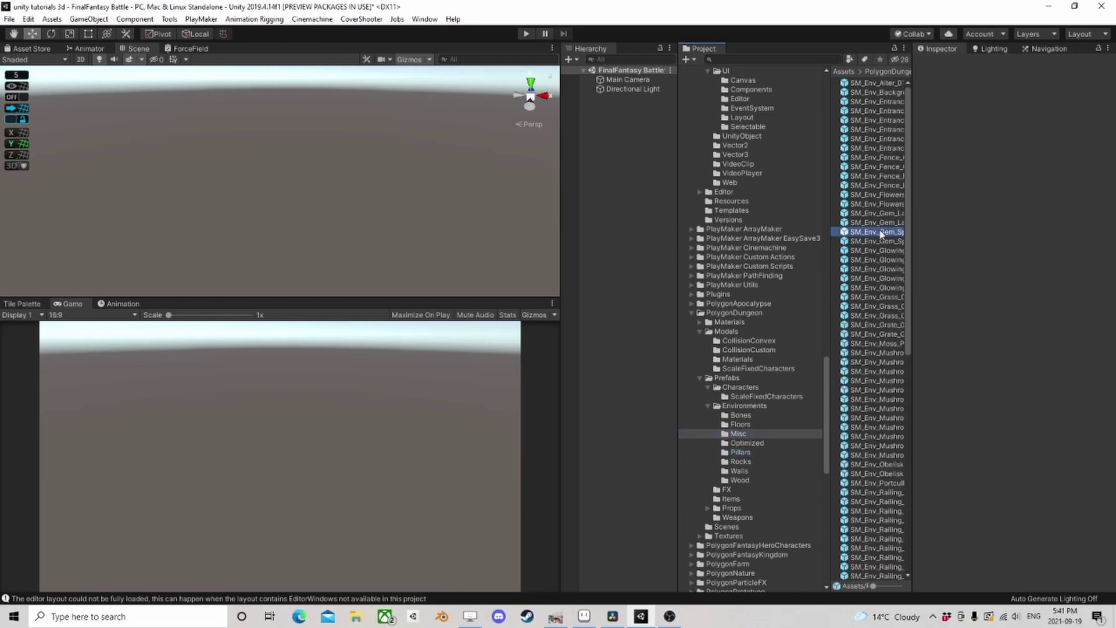
left_click_drag(910, 258, 955, 247)
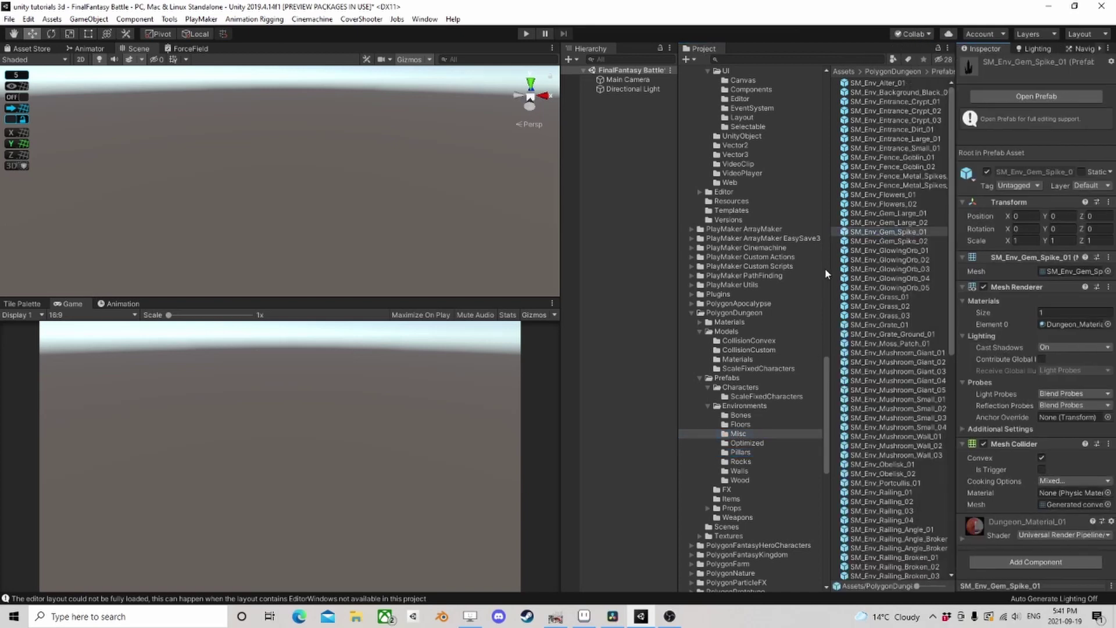
left_click_drag(831, 269, 800, 268)
- Create an empty object in the scene and set its position to 0, 0, 0
right_click(610, 139)
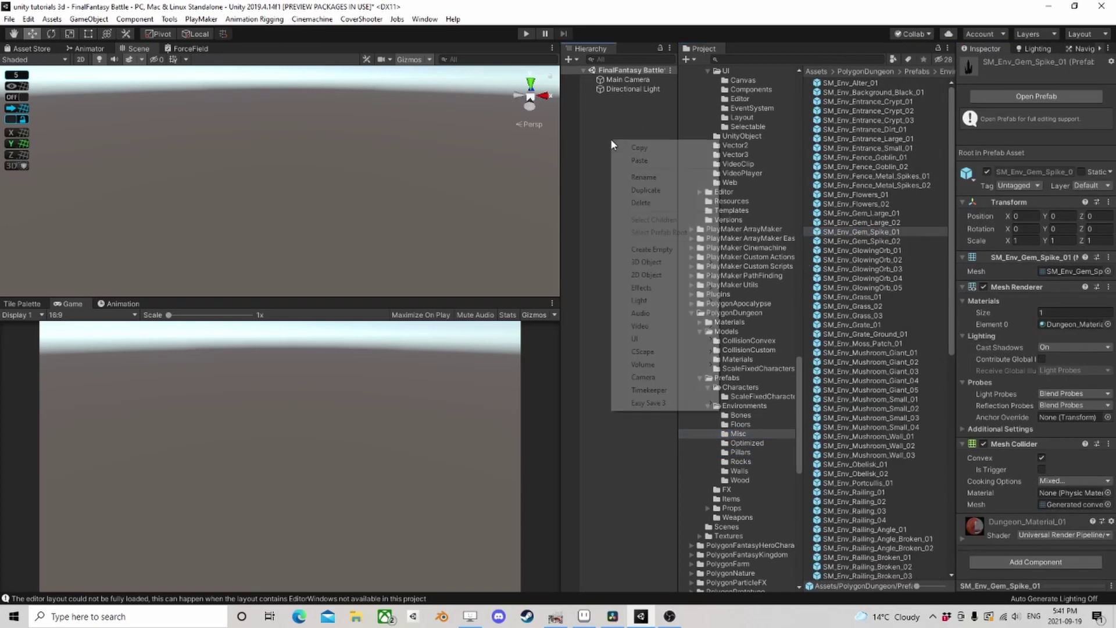
left_click(661, 249)
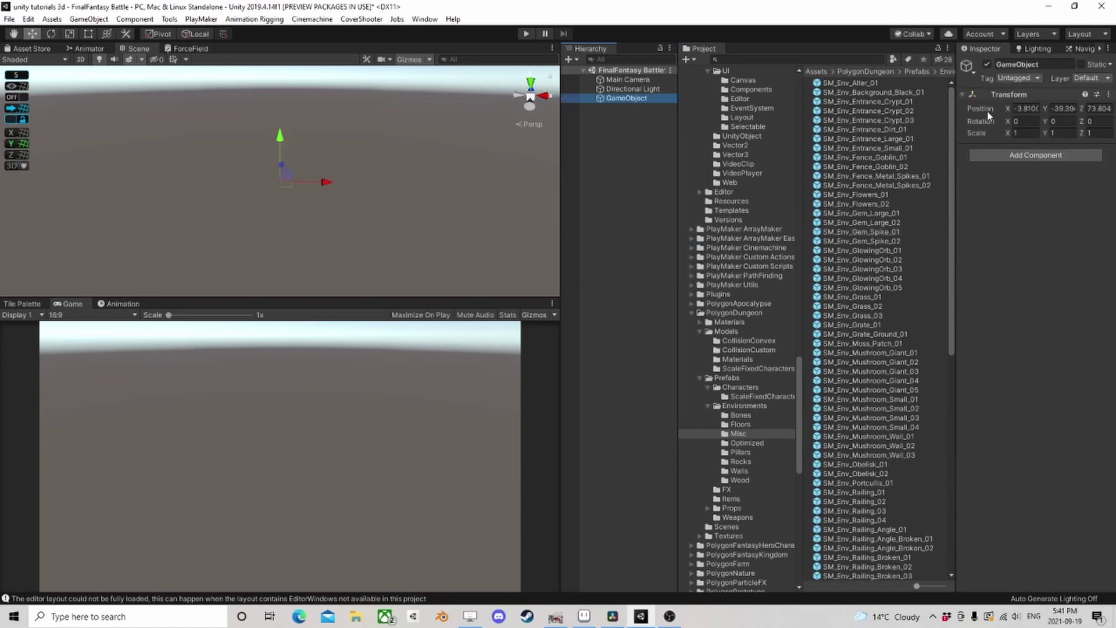
left_click(1026, 109)
type("0")
key("Tab")
type("0")
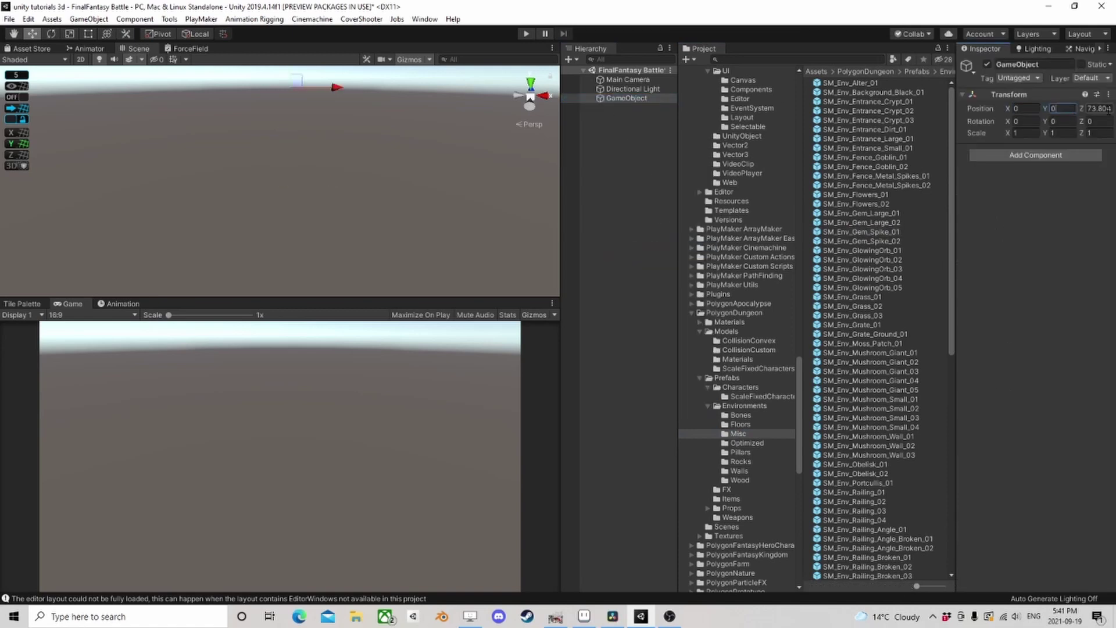
key("Tab")
type("0")
- Rename the new empty object as Dungeon
left_click(618, 99)
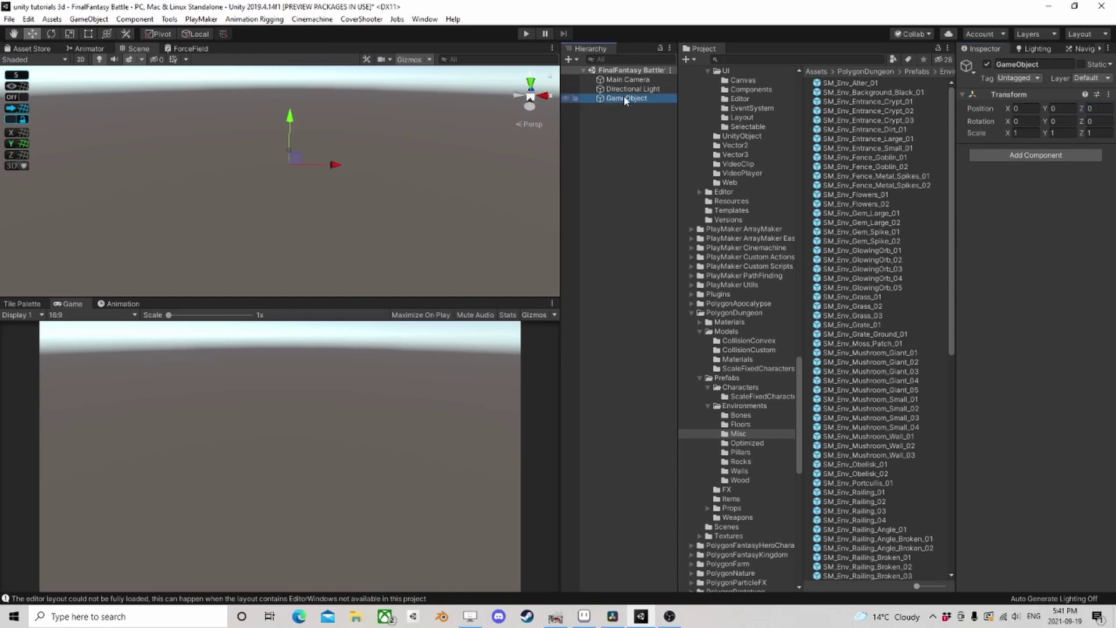
left_click(626, 99)
type("Du")
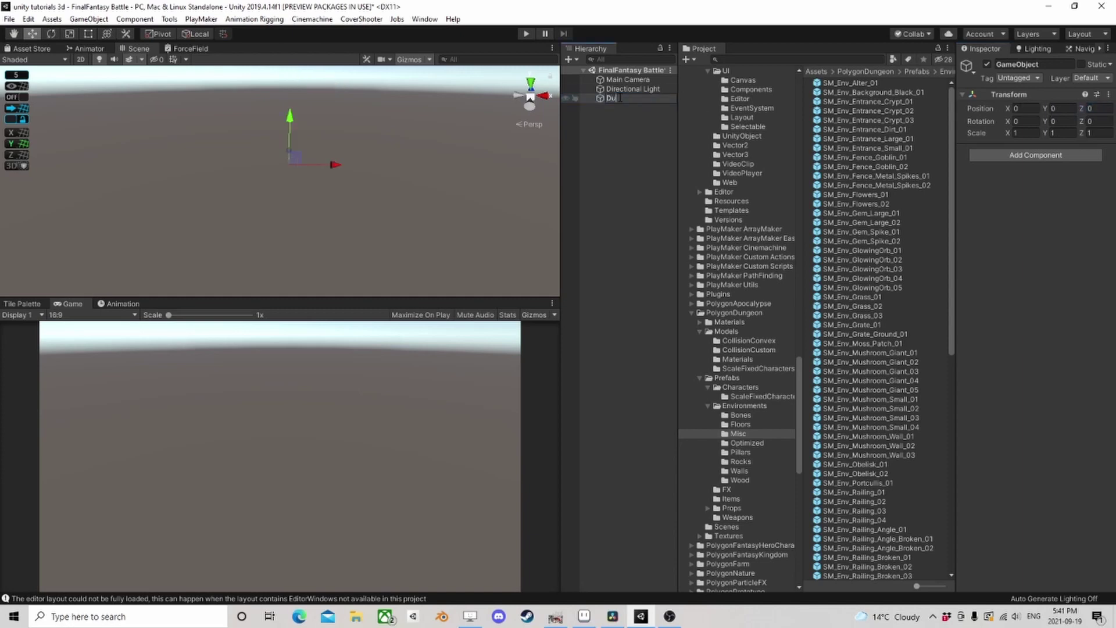
type("ngeon")
key("Return")
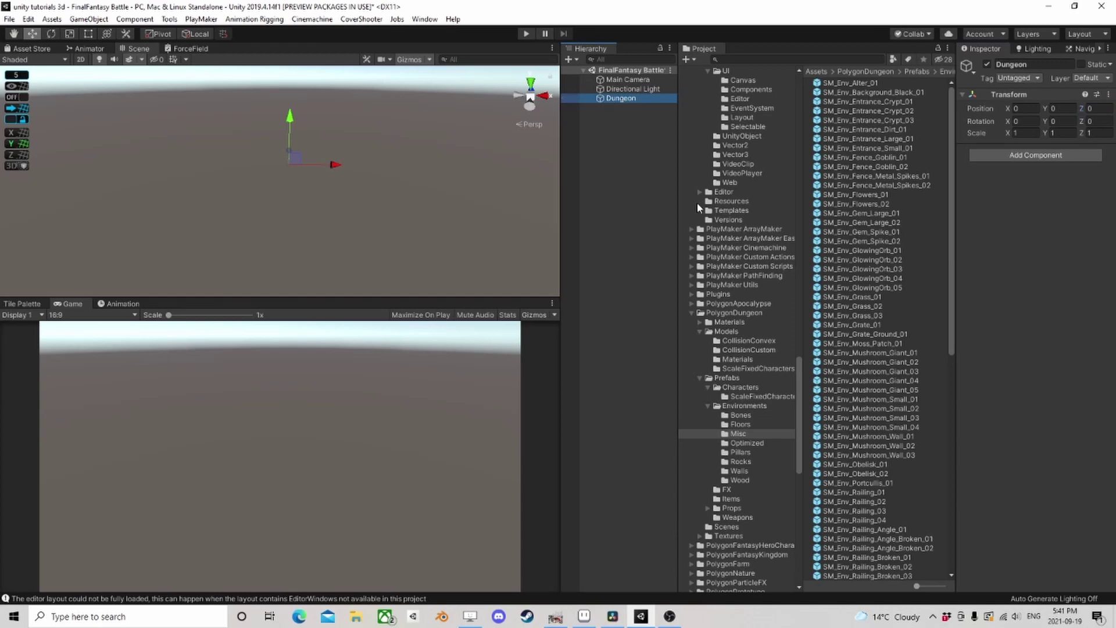
- Preview the SM_Env_Tiles_04 prefab from the PolygonDungeon Floors folder and add it as a child of Dungeon
left_click(865, 372)
left_click(870, 287)
left_click(750, 424)
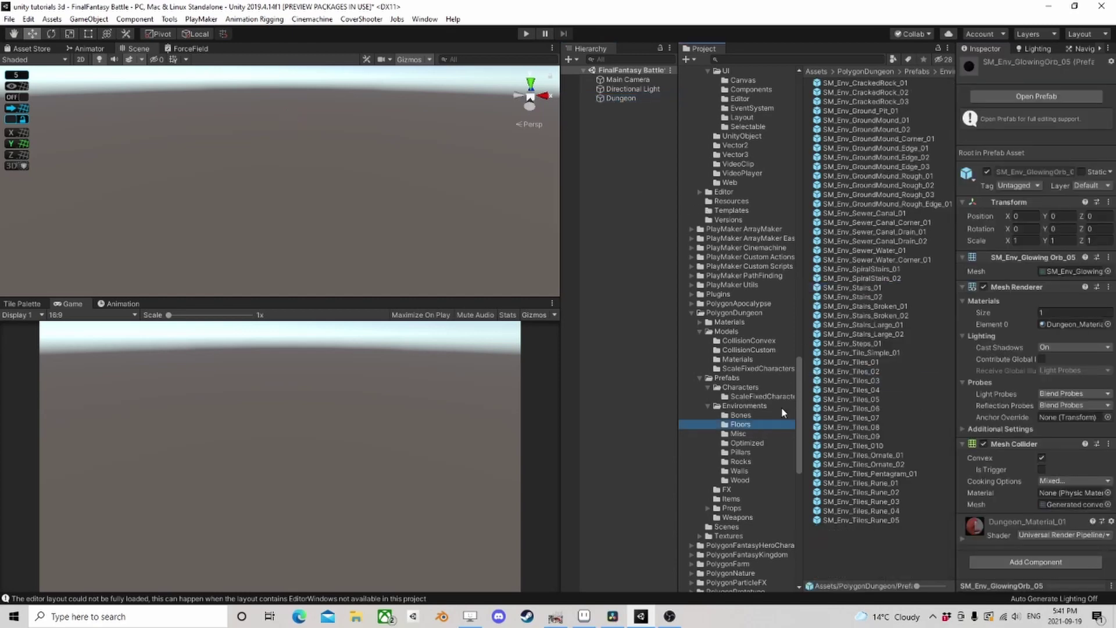
left_click(863, 390)
left_click(1004, 585)
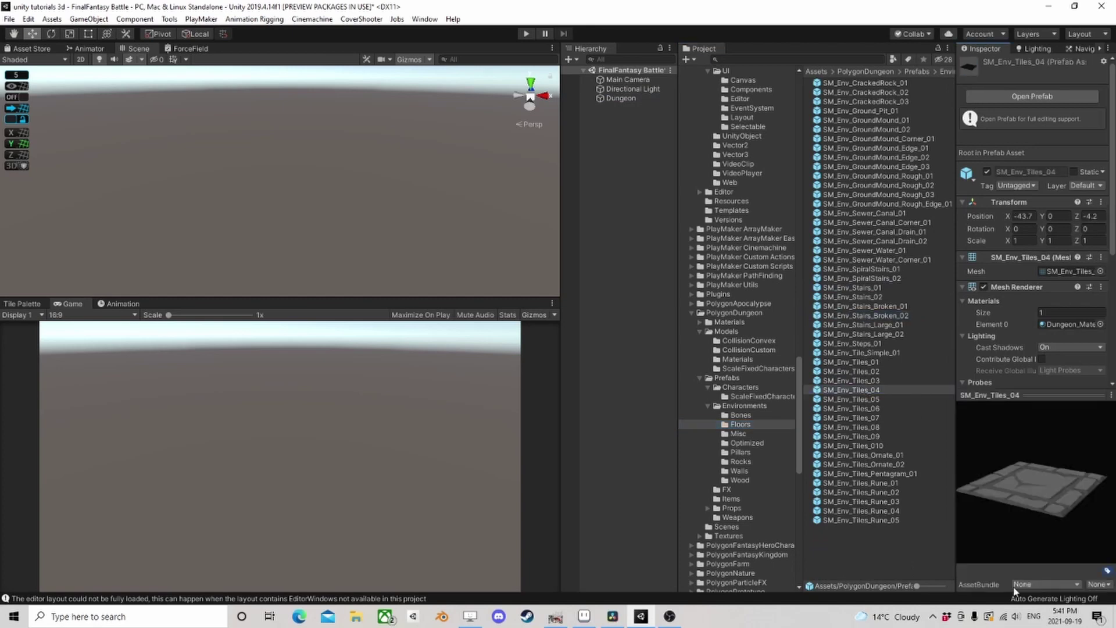
left_click_drag(868, 393, 623, 99)
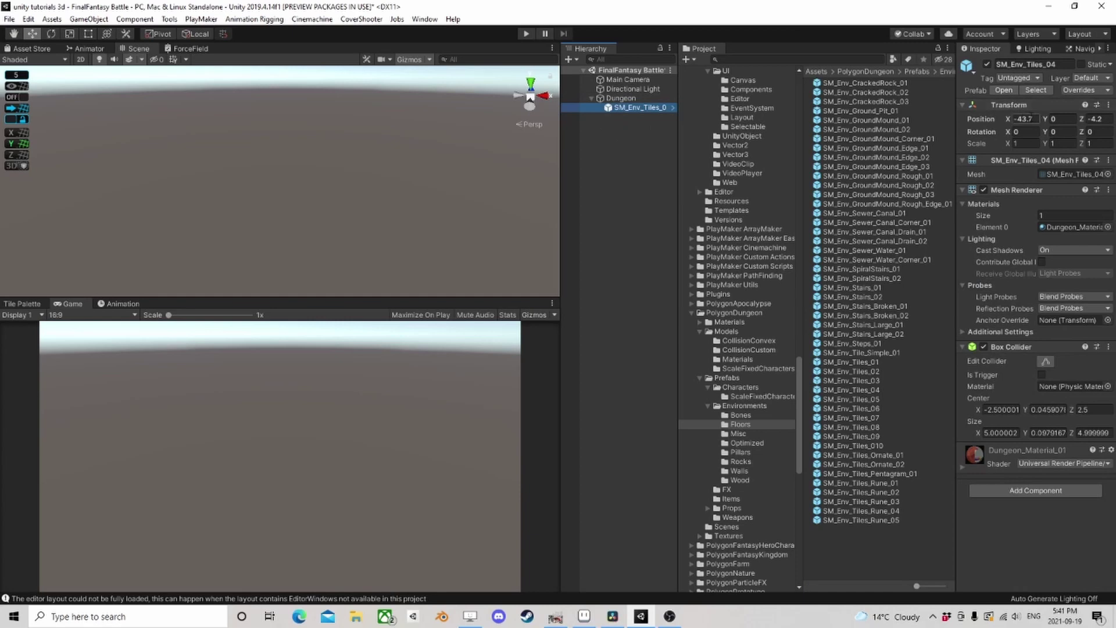
- Set the floor tile's X and Z position to 0
type("0")
key("Tab")
key("Tab")
type("0")
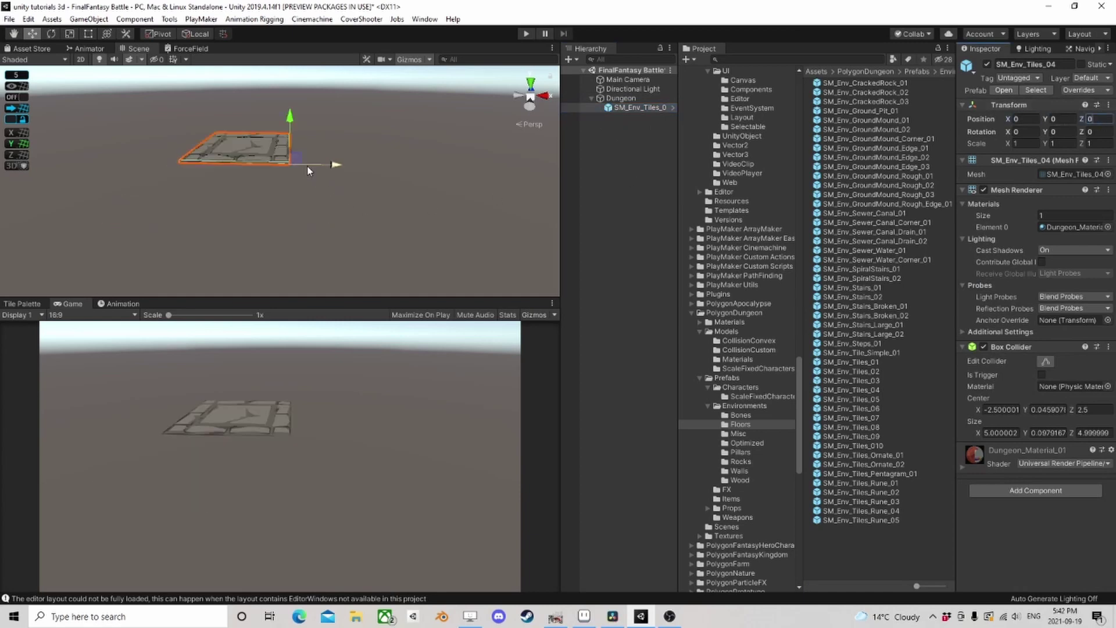
- Duplicate the floor tile and vertex-snap the copy against the first tile's side edge, at X 4.5
left_click_drag(334, 166, 449, 168)
key("ctrl+d")
key("v")
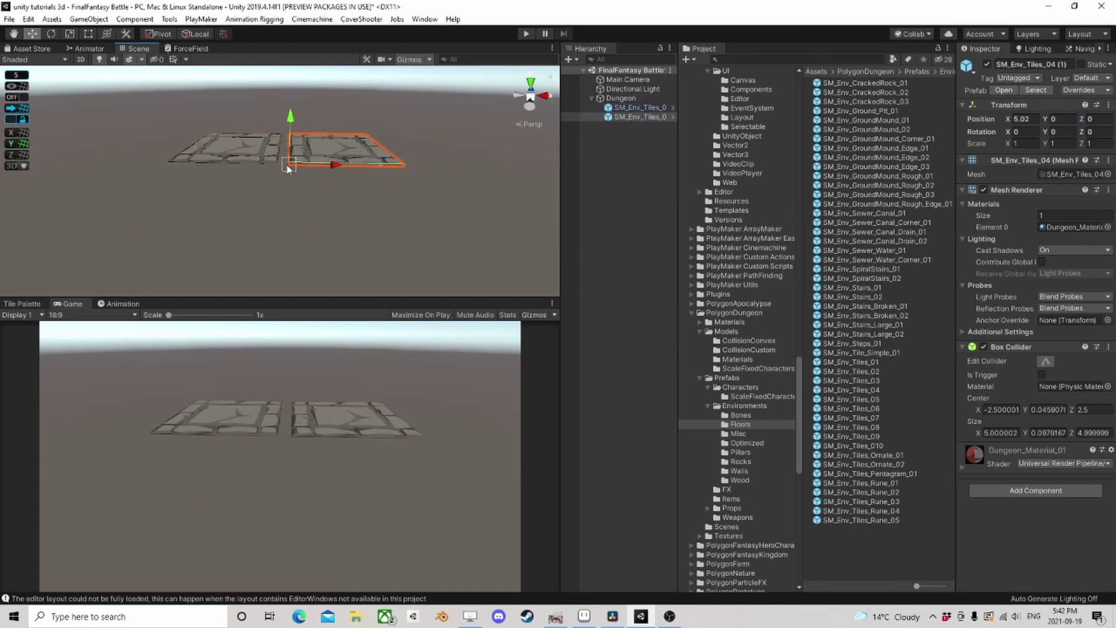
left_click_drag(288, 167, 281, 169)
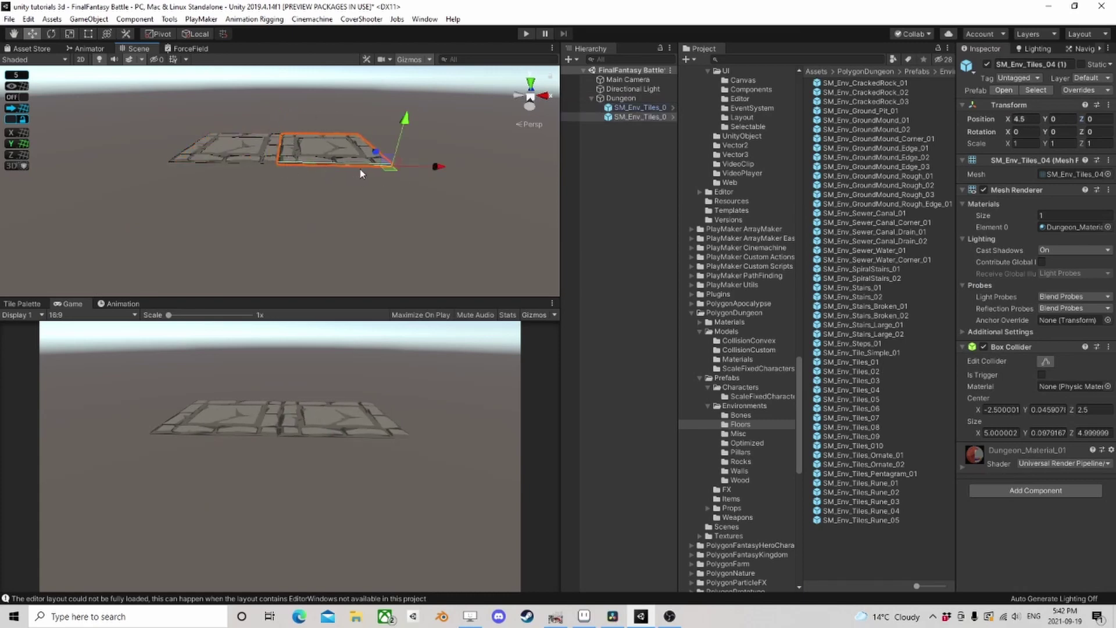
- Duplicate both floor tiles and vertex-snap the copies onto the end of the pair to form a four-tile row
left_click(607, 108, "shift")
key("ctrl+d")
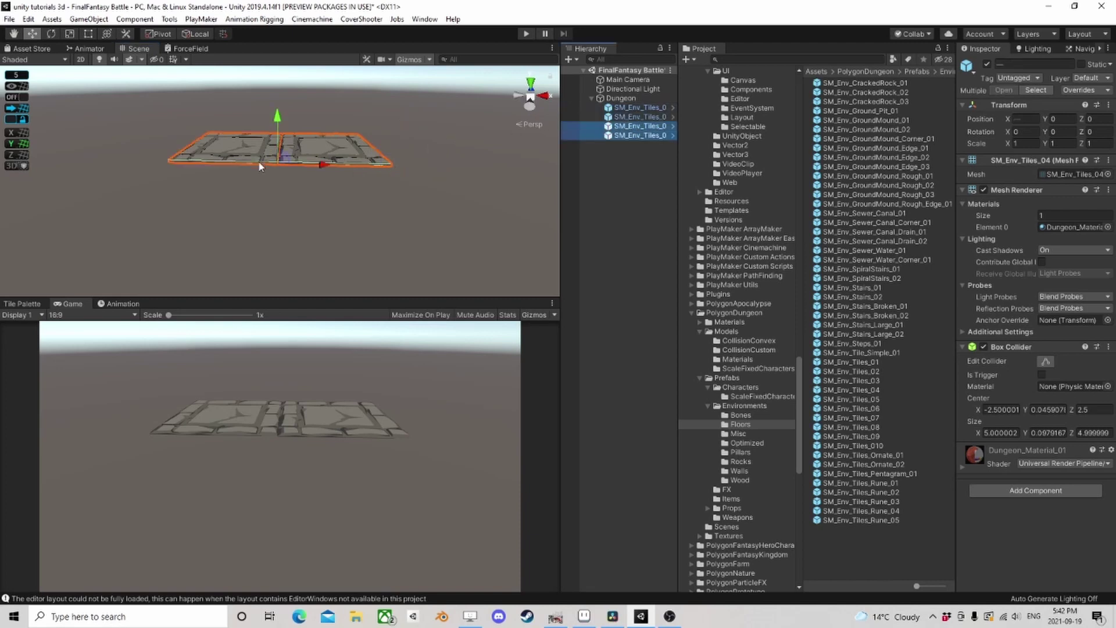
left_click_drag(321, 166, 555, 161)
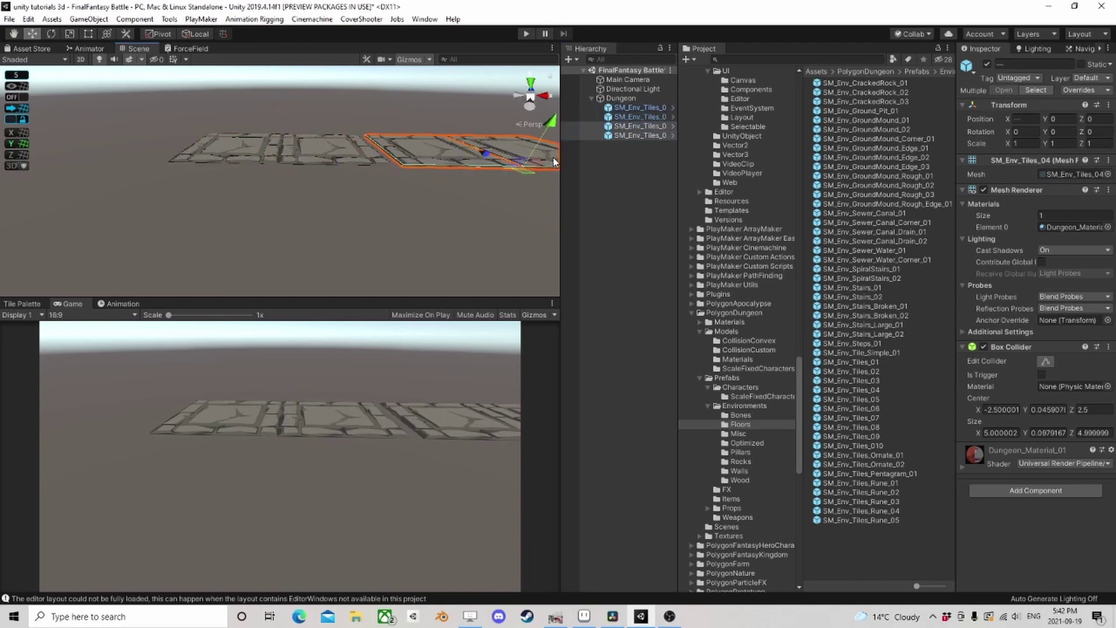
key("v")
left_click_drag(400, 169, 391, 170)
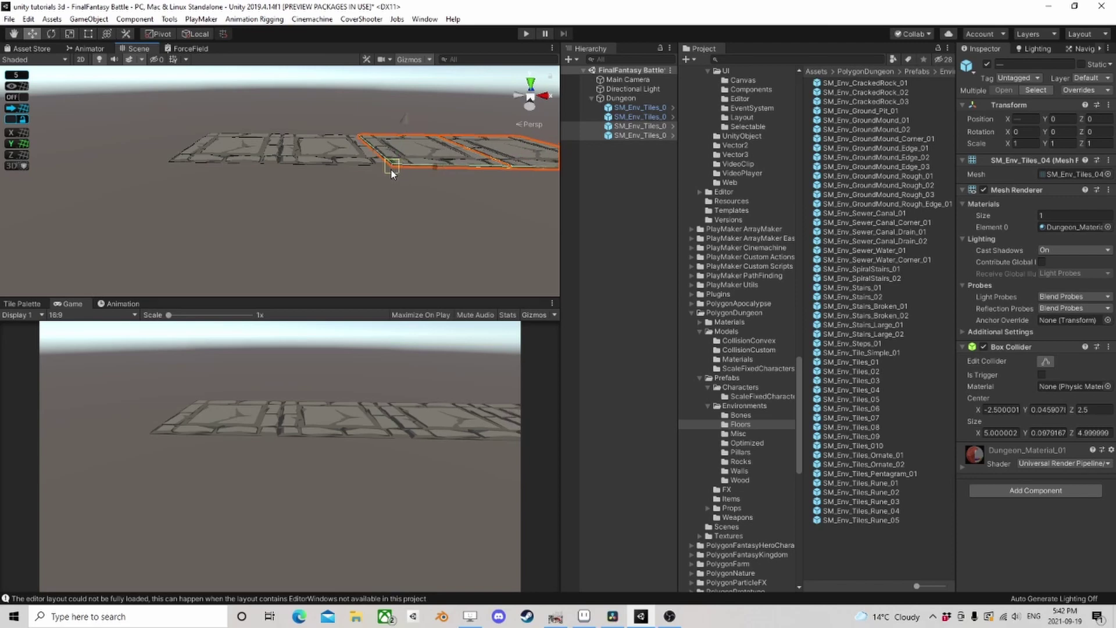
- Duplicate the four-tile row and join the copies to its opposite end along the X axis
left_click(637, 108, "shift")
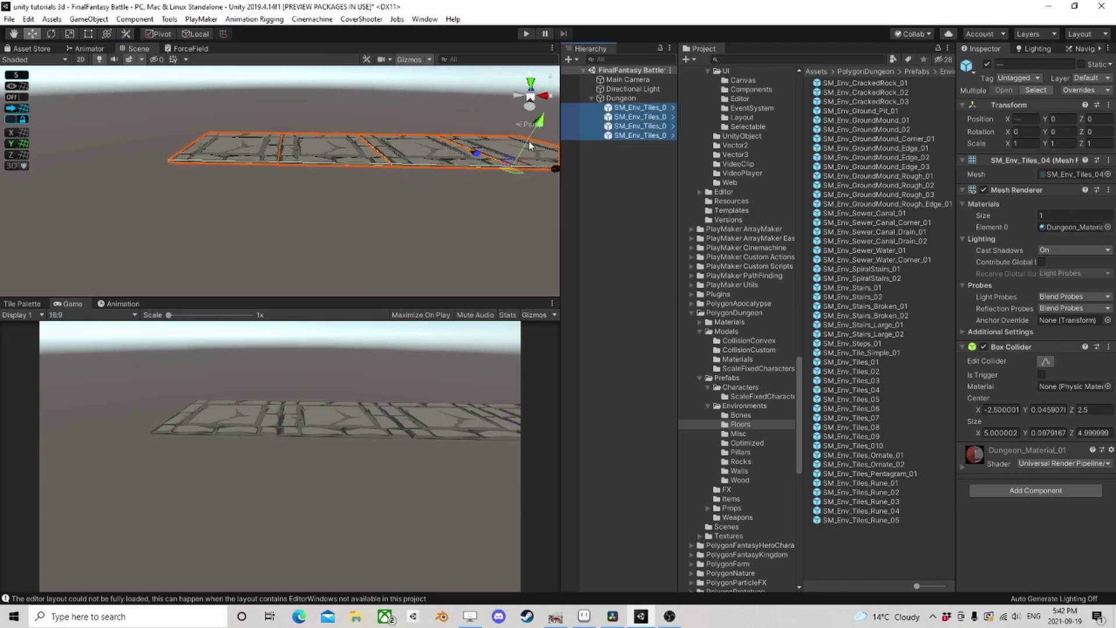
key("ctrl+d")
scroll(487, 180, "down", 5)
left_click_drag(398, 179, 304, 184)
scroll(305, 184, "up", 4)
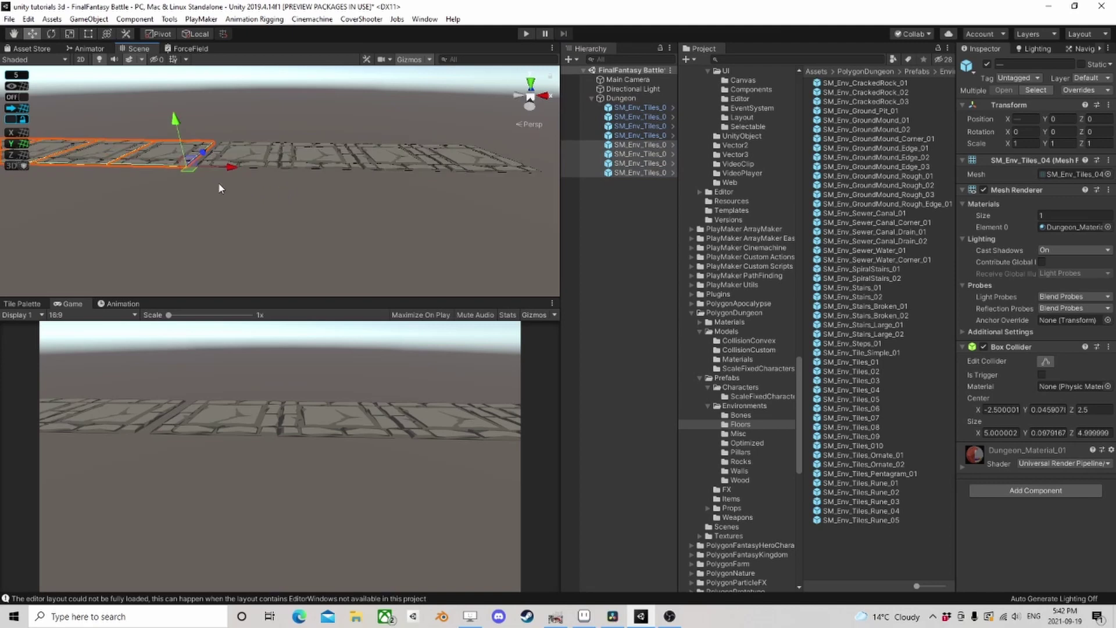
left_click_drag(226, 171, 186, 172)
- Duplicate all eight floor tiles and vertex-snap the copies alongside the first row, at Z -5
left_click(640, 107)
left_click(640, 172, "shift")
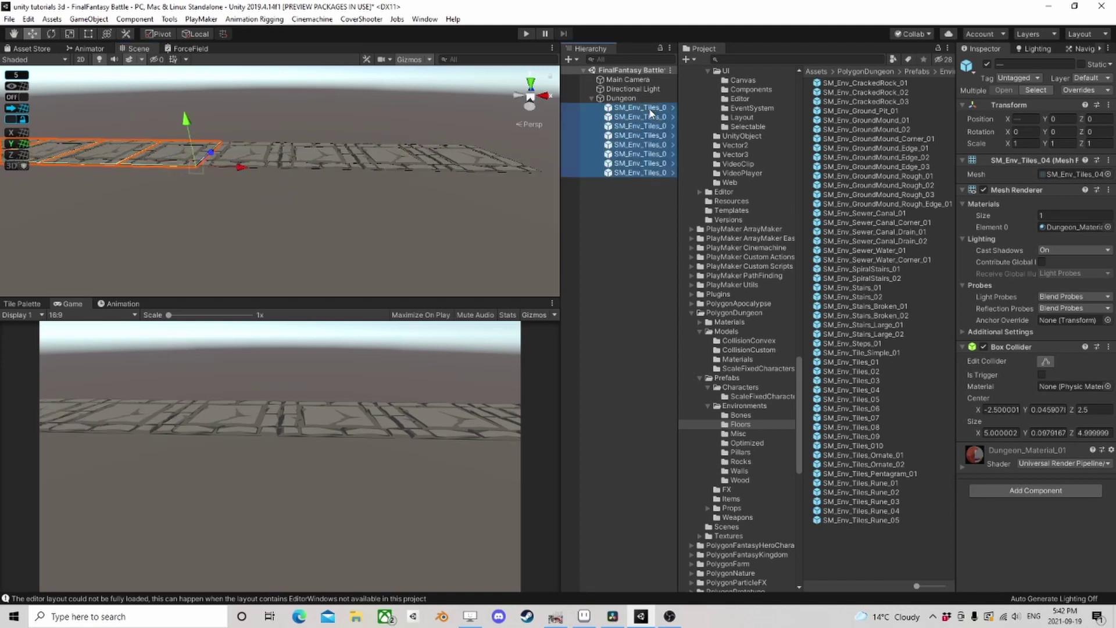
key("ctrl+d")
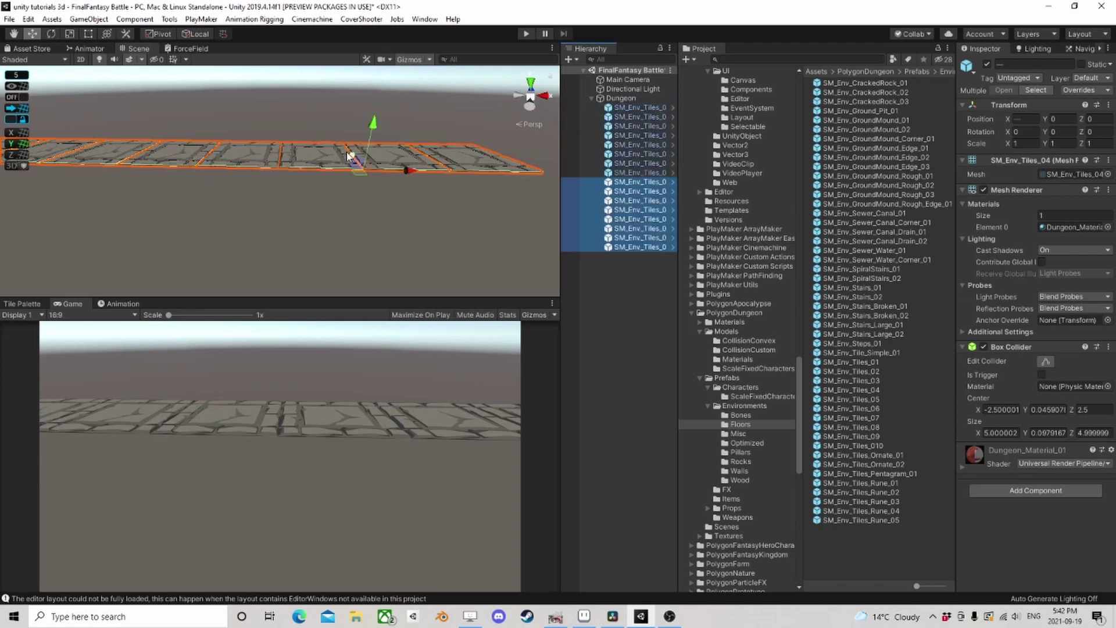
left_click_drag(354, 157, 357, 201)
middle_click_drag(452, 178, 393, 185)
right_click_drag(393, 185, 339, 186)
key("v")
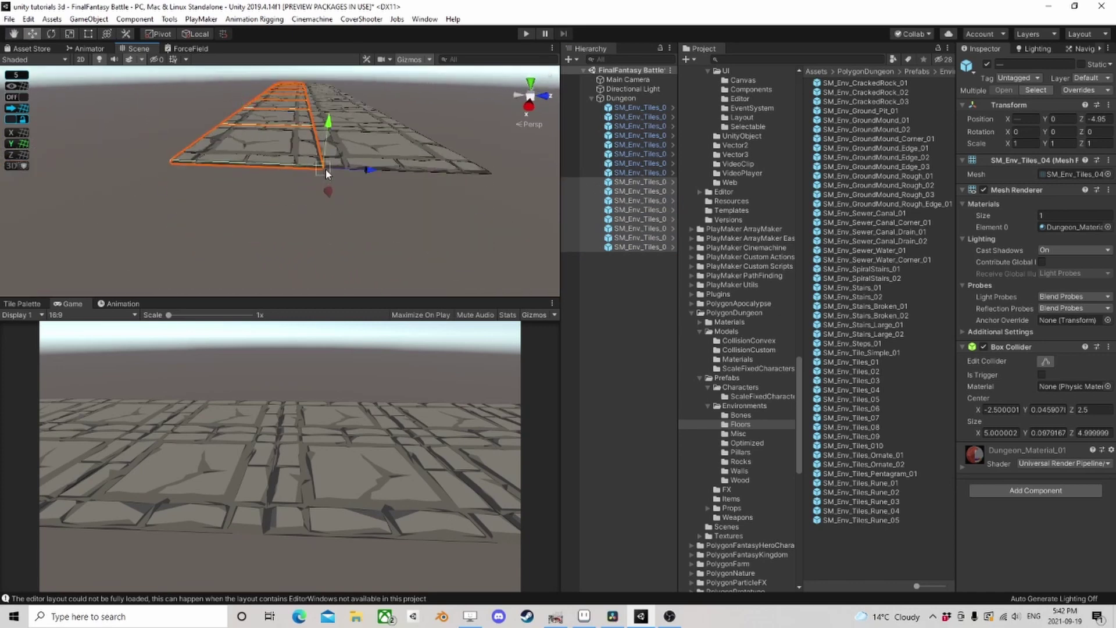
left_click_drag(327, 174, 330, 173)
right_click_drag(329, 173, 300, 196)
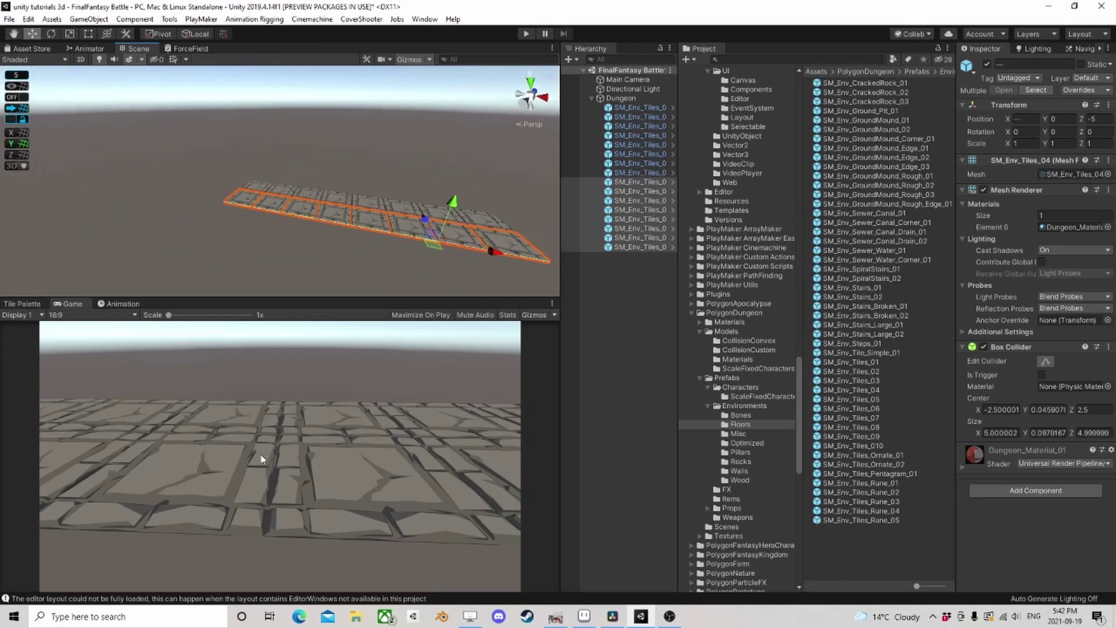
- Preview the stair prefabs in the Floors folder and place SM_Env_SpiralStairs_02 near the floor's back edge
left_click(883, 213)
left_click(877, 269)
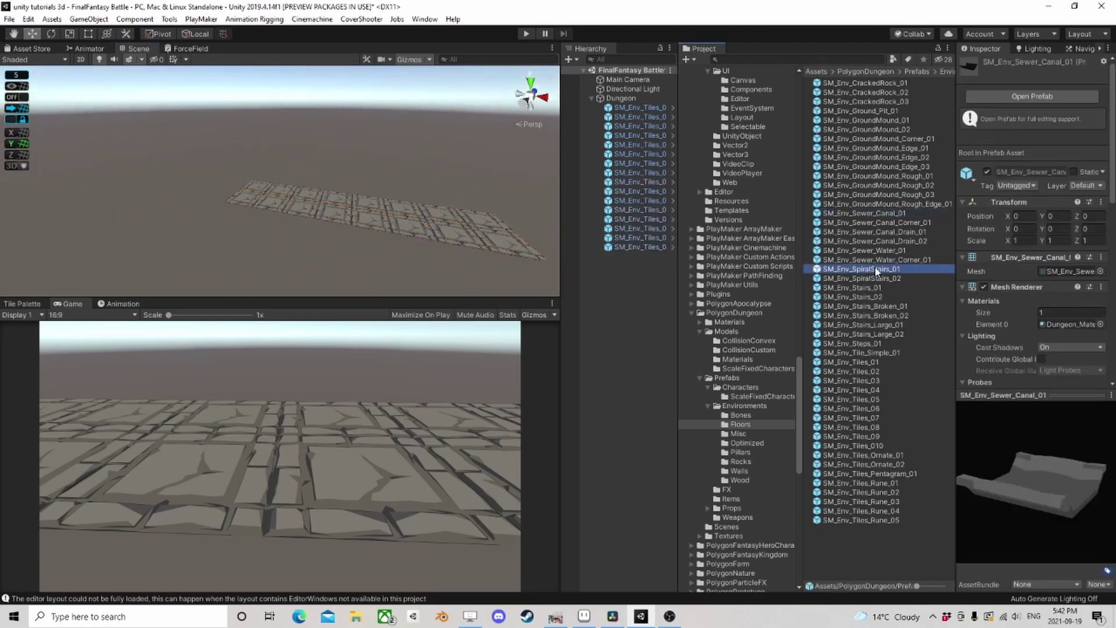
left_click(863, 298)
left_click(872, 288)
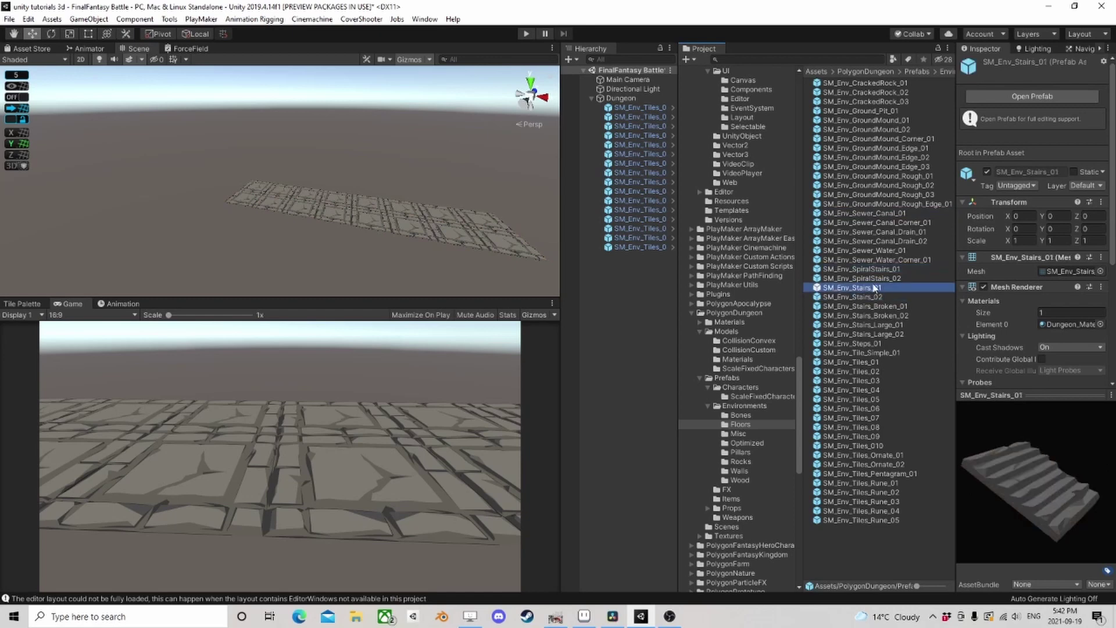
left_click(873, 278)
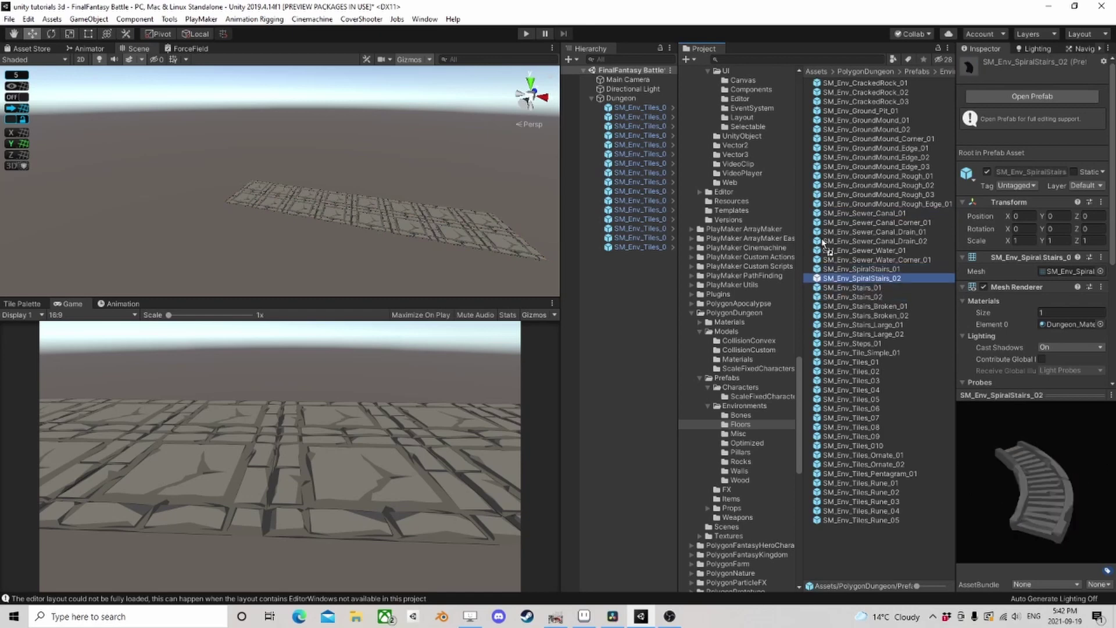
left_click_drag(826, 244, 332, 200)
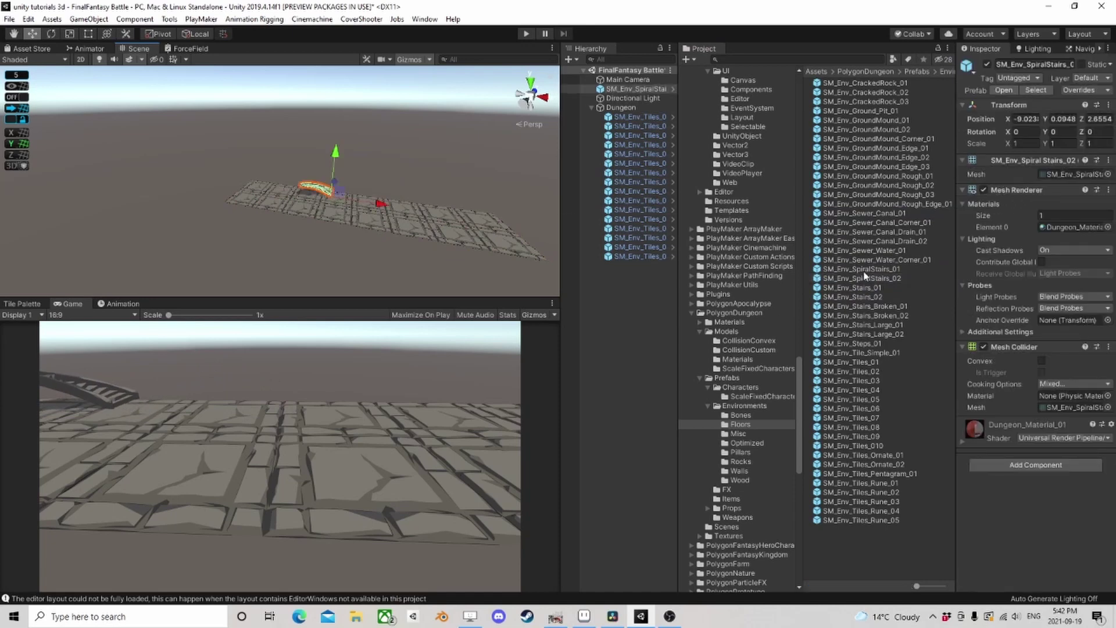
- Examine the large stair and tile prefabs in Floors and the ceiling, door and wall prefabs in Walls
left_click(866, 325)
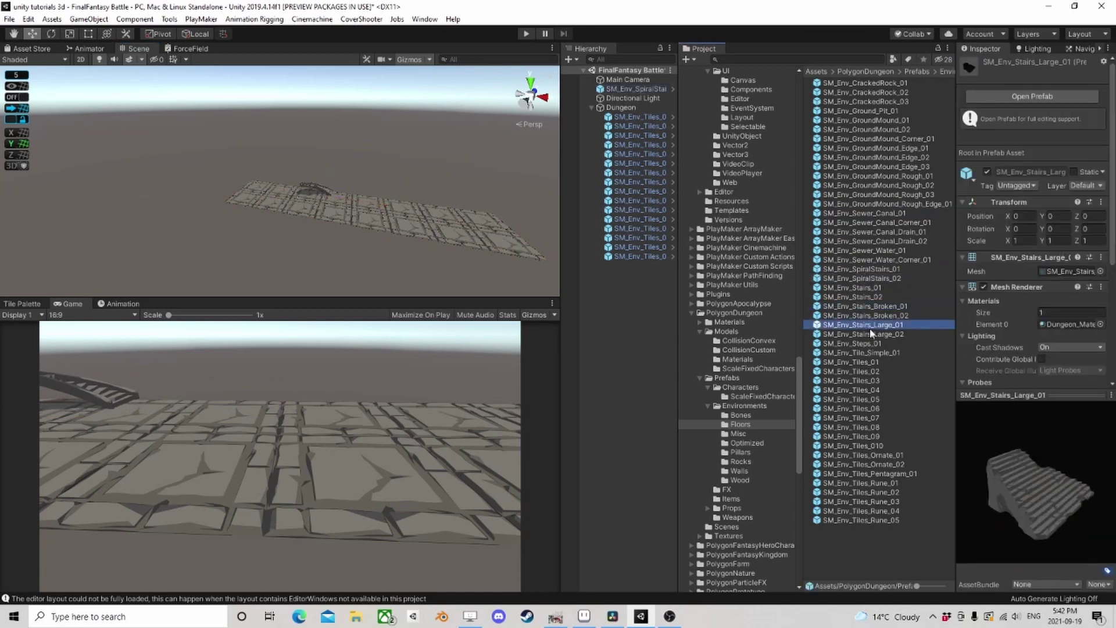
left_click(859, 371)
left_click(860, 380)
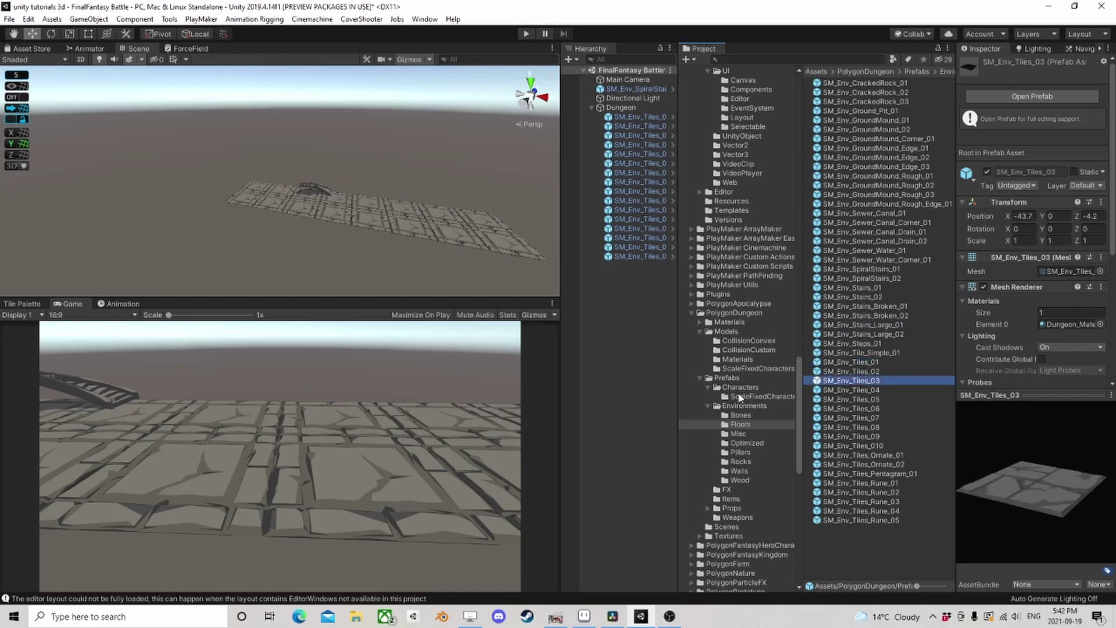
left_click(737, 471)
left_click(878, 317)
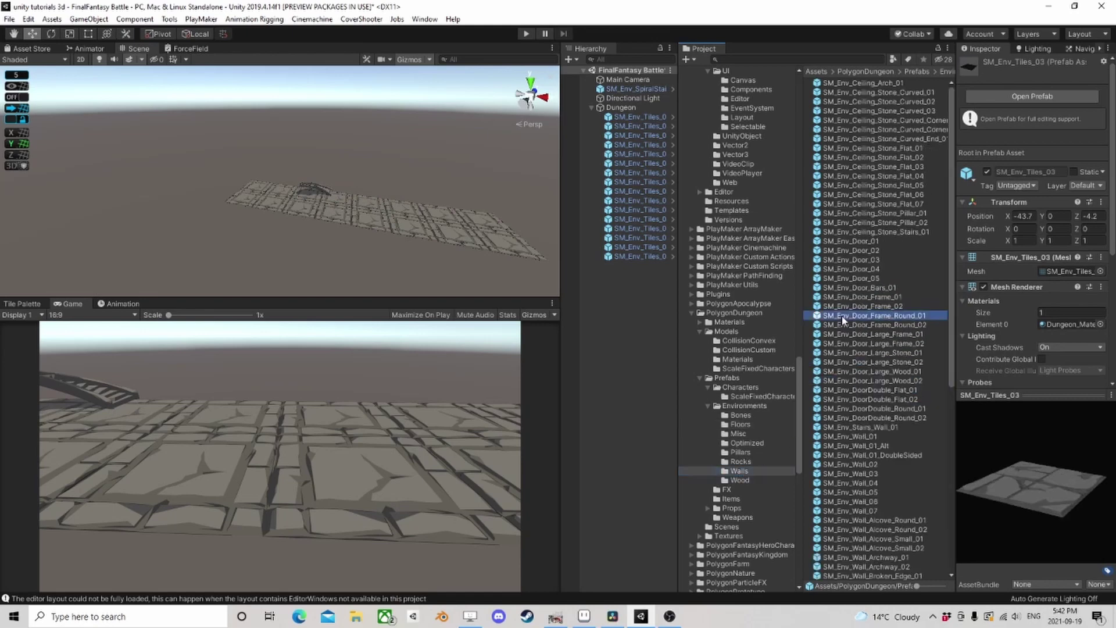
left_click(870, 222)
left_click(870, 194)
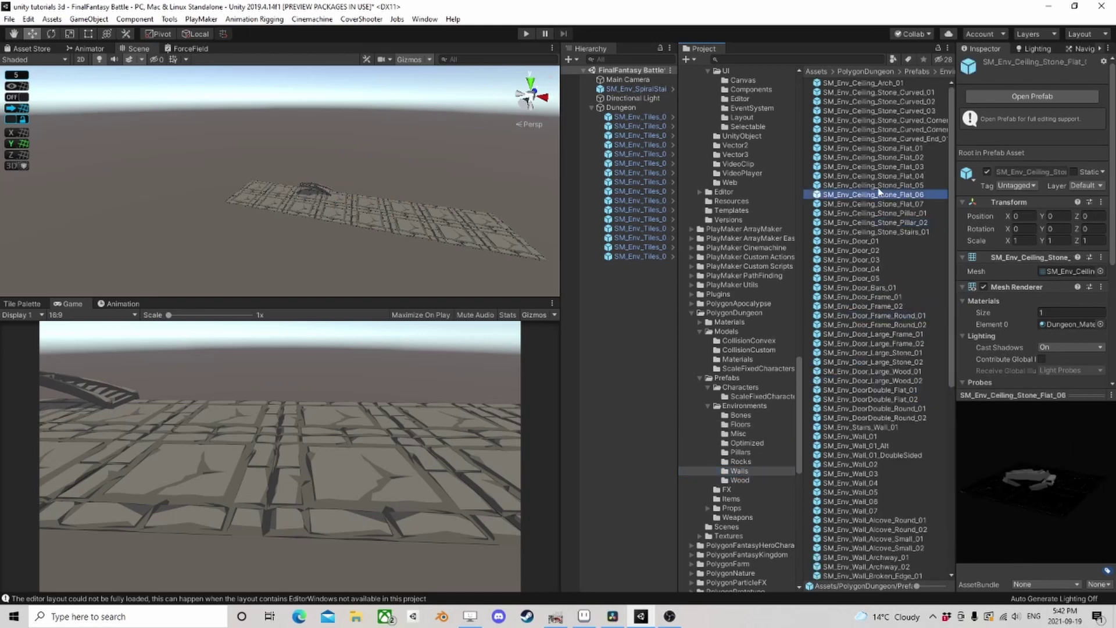
left_click(875, 148)
left_click(874, 120)
left_click(873, 93)
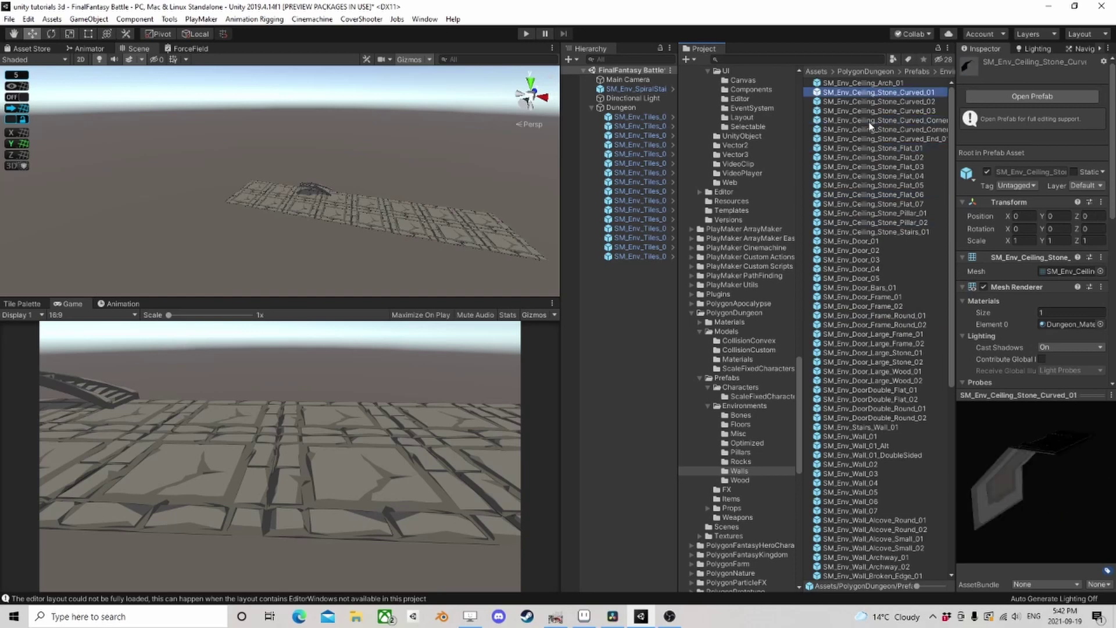
scroll(872, 232, "down", 5)
left_click(854, 270)
left_click(850, 298)
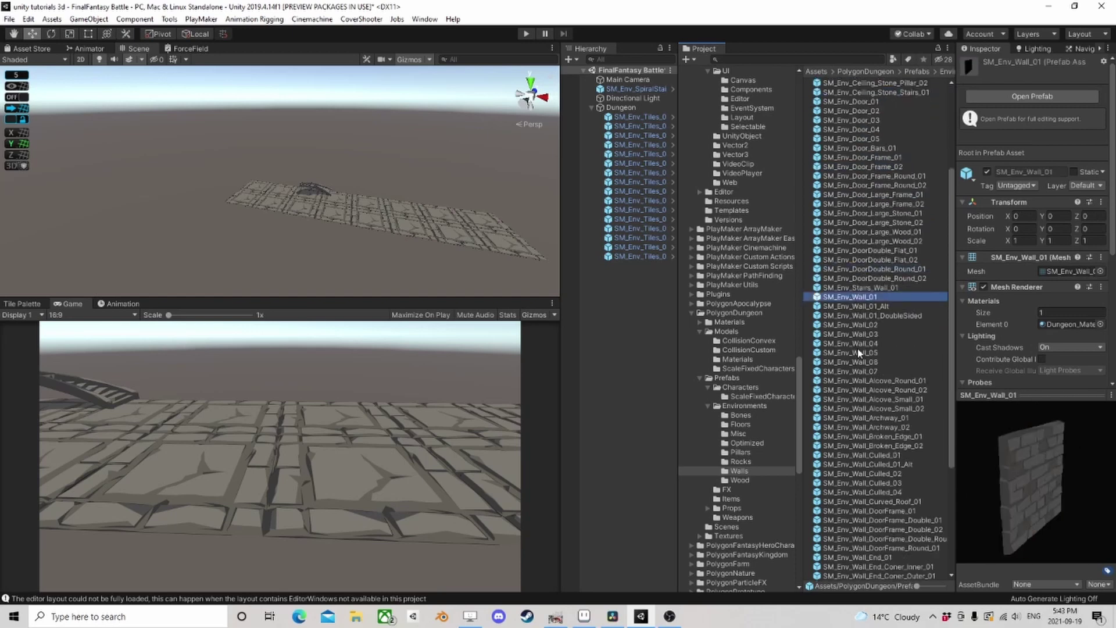
- Place the SM_Env_Wall_01 prefab on the dungeon floor and set its Y rotation to 180
scroll(859, 352, "down", 2)
left_click_drag(870, 262, 366, 189)
left_click(1057, 131)
type("180")
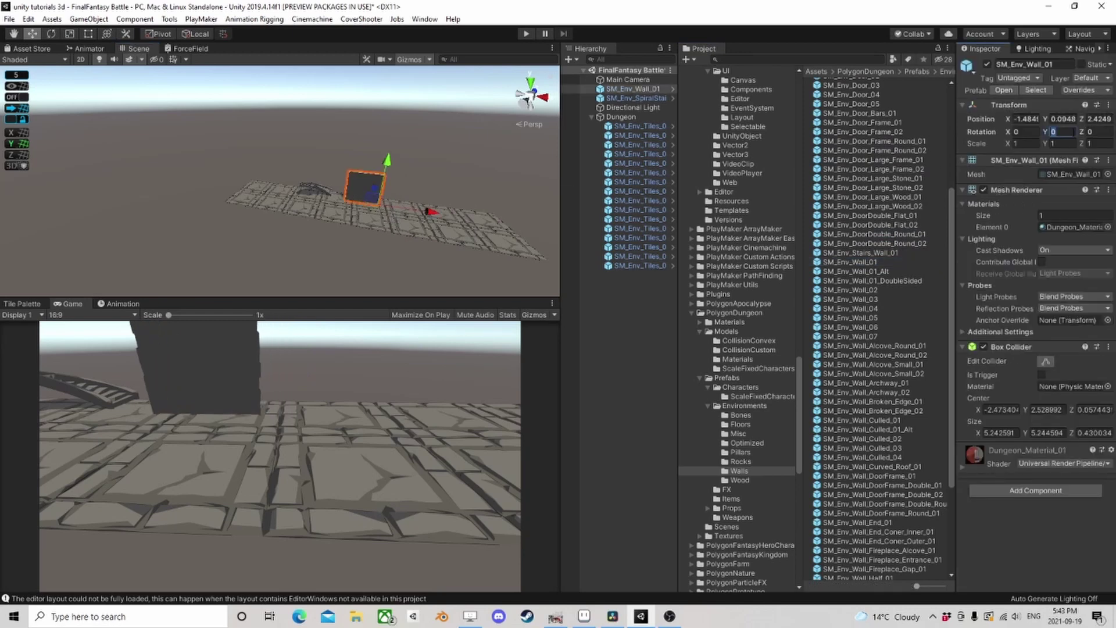
- Align the wall with the floor's back edge at Z 4.5 and duplicate it five times into a continuous wall
left_click_drag(420, 214, 366, 240, "alt")
key("ctrl+d")
key("ctrl+d")
key("ctrl+d")
key("ctrl+d")
key("ctrl+d")
left_click_drag(365, 239, 364, 239)
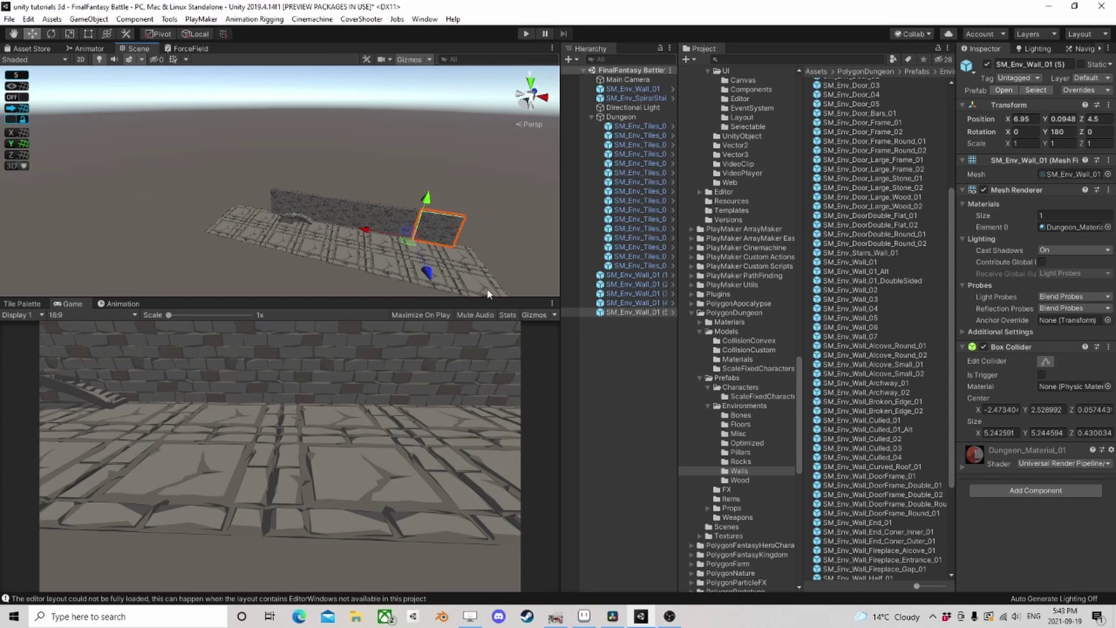
- Preview the Misc folder's mushroom and portcullis prefabs and place SM_Env_Railing_01 along the floor's front edge
left_click(742, 434)
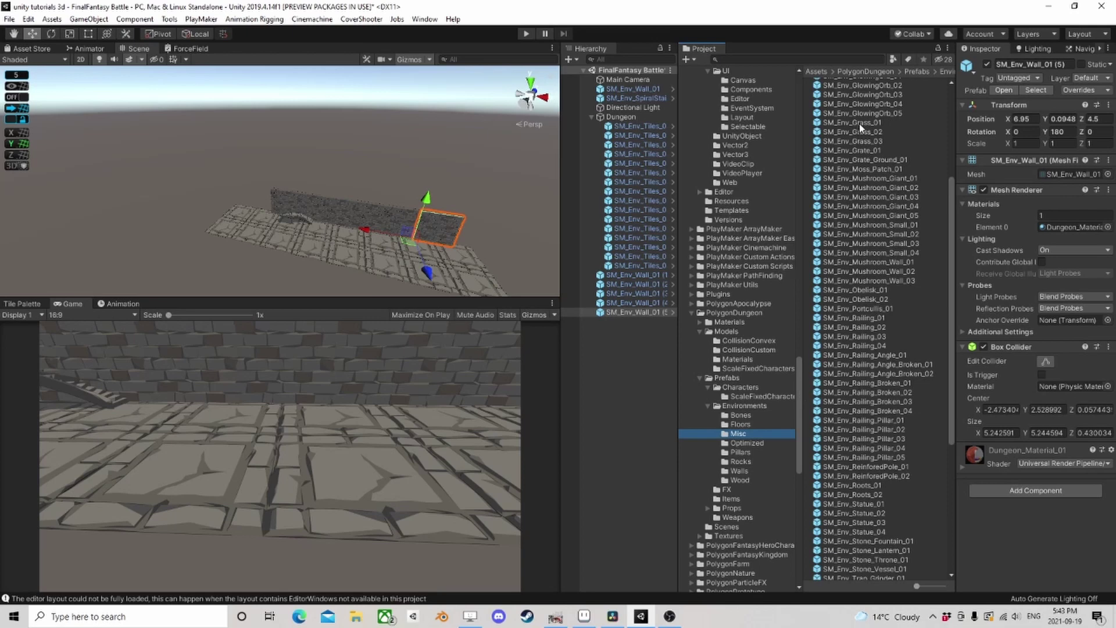
left_click(866, 178)
left_click(872, 206)
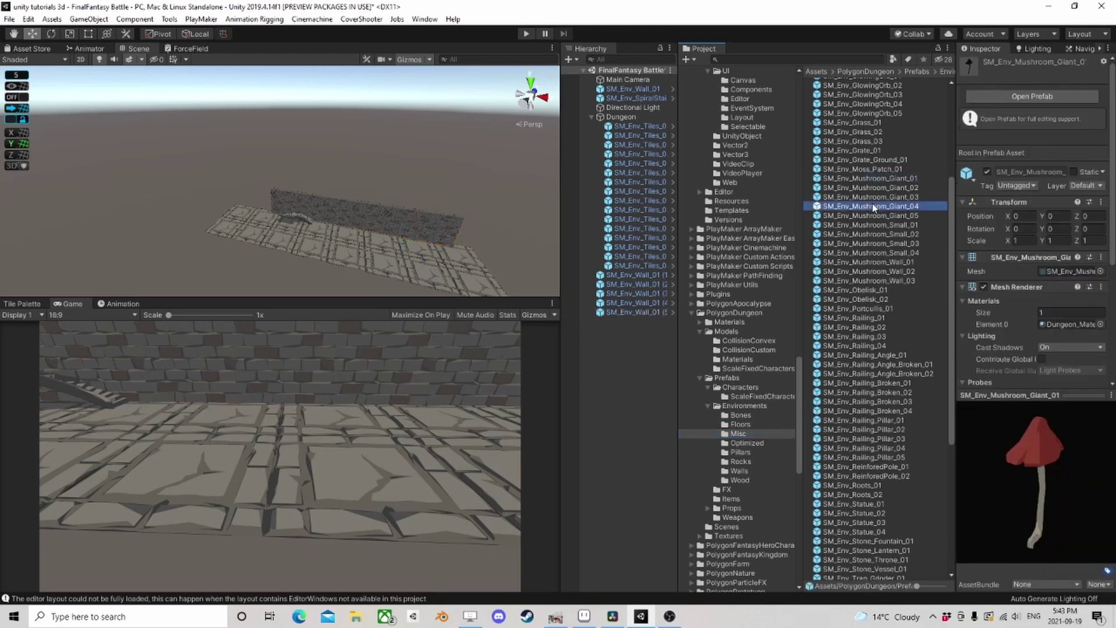
left_click(881, 326)
left_click(866, 308)
left_click(869, 318)
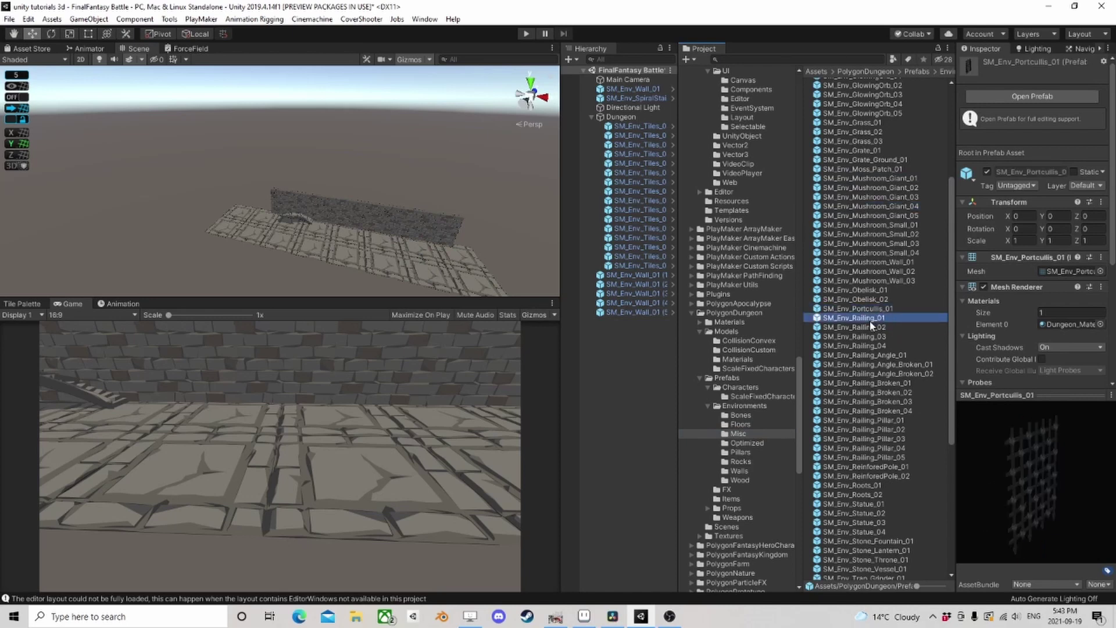
left_click_drag(413, 228, 453, 295)
- Duplicate the railing three times and line the copies up along the floor's front edge
key("ctrl+d")
key("ctrl+d")
key("ctrl+d")
left_click_drag(388, 261, 505, 309)
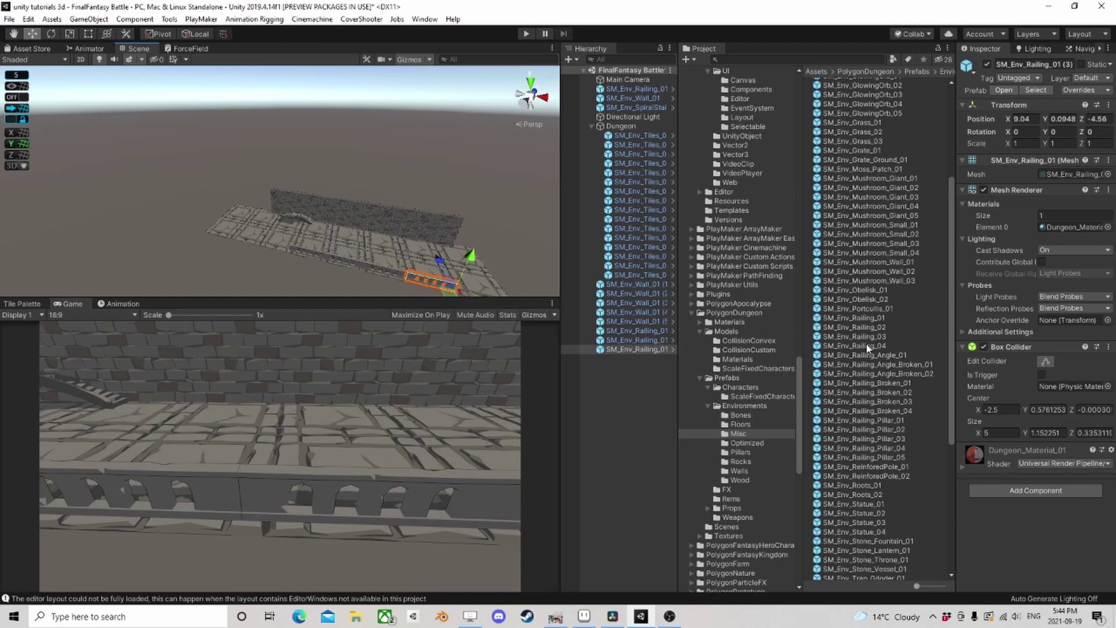
- Examine the railing, mushroom, grate, grass and moss prefabs in the Misc folder for further decoration
left_click(870, 373)
left_click(869, 382)
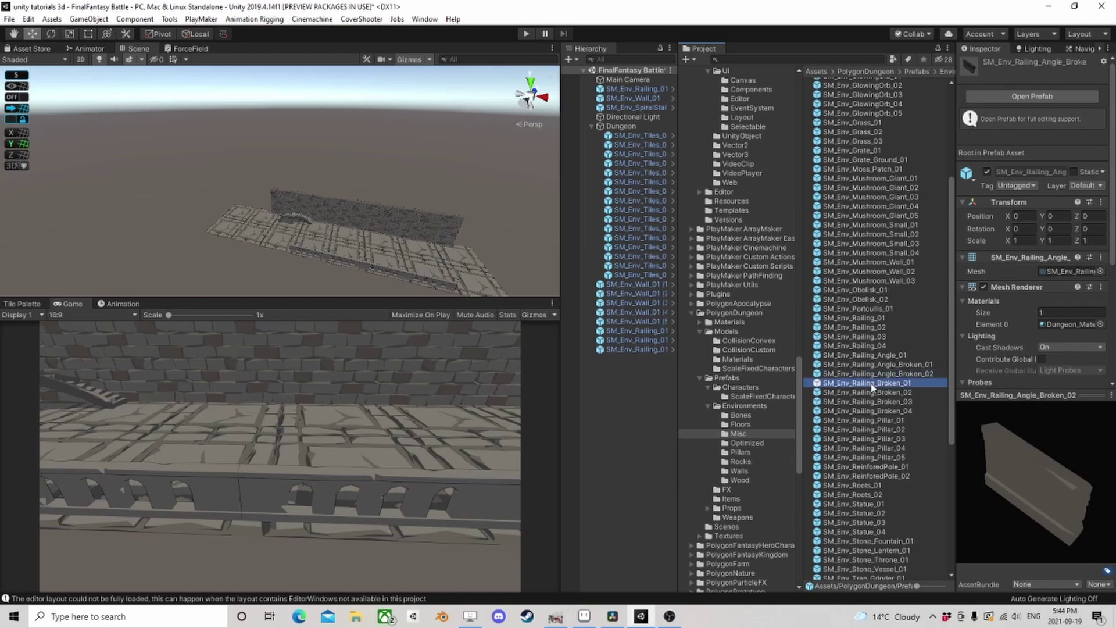
left_click(870, 402)
left_click(870, 429)
left_click(858, 317)
left_click(867, 281)
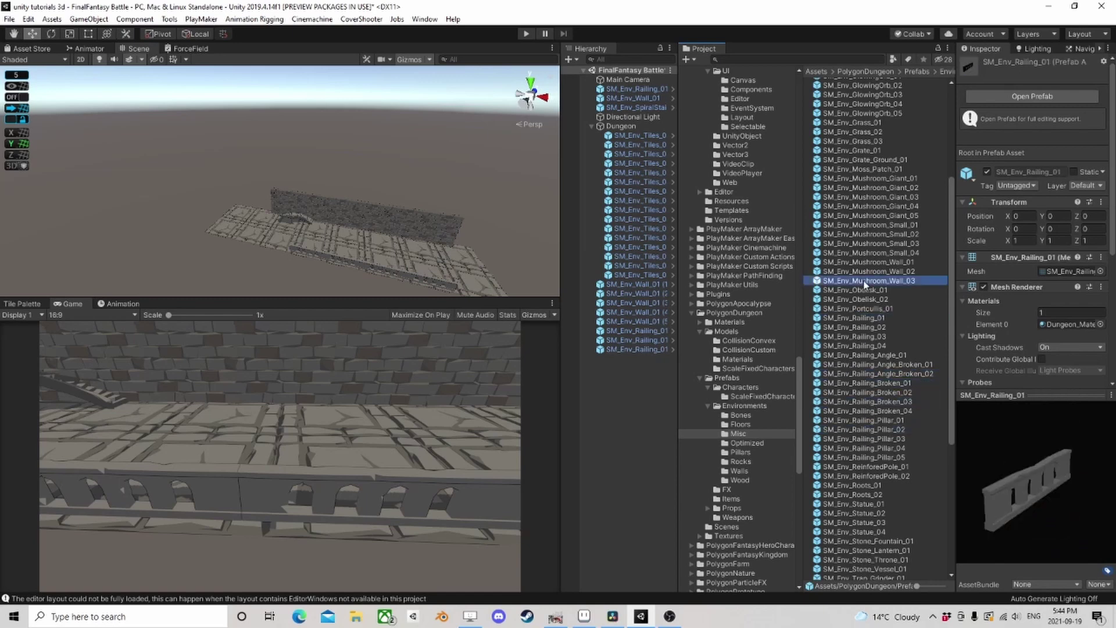
left_click(870, 262)
left_click(873, 235)
left_click(873, 216)
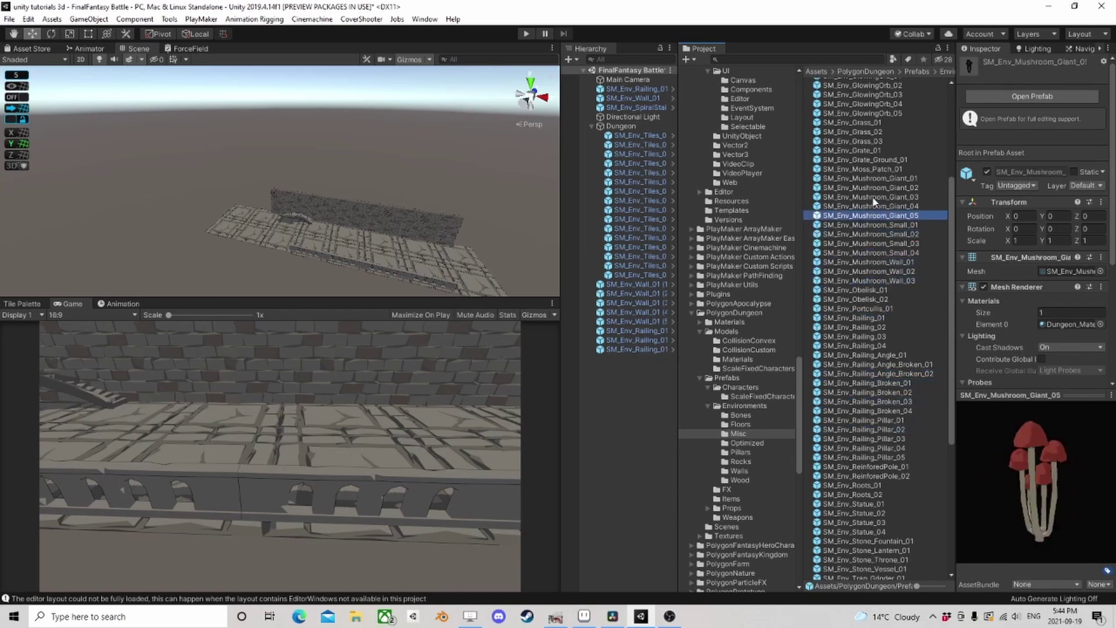
left_click(872, 197)
left_click(871, 178)
left_click(872, 159)
left_click(864, 141)
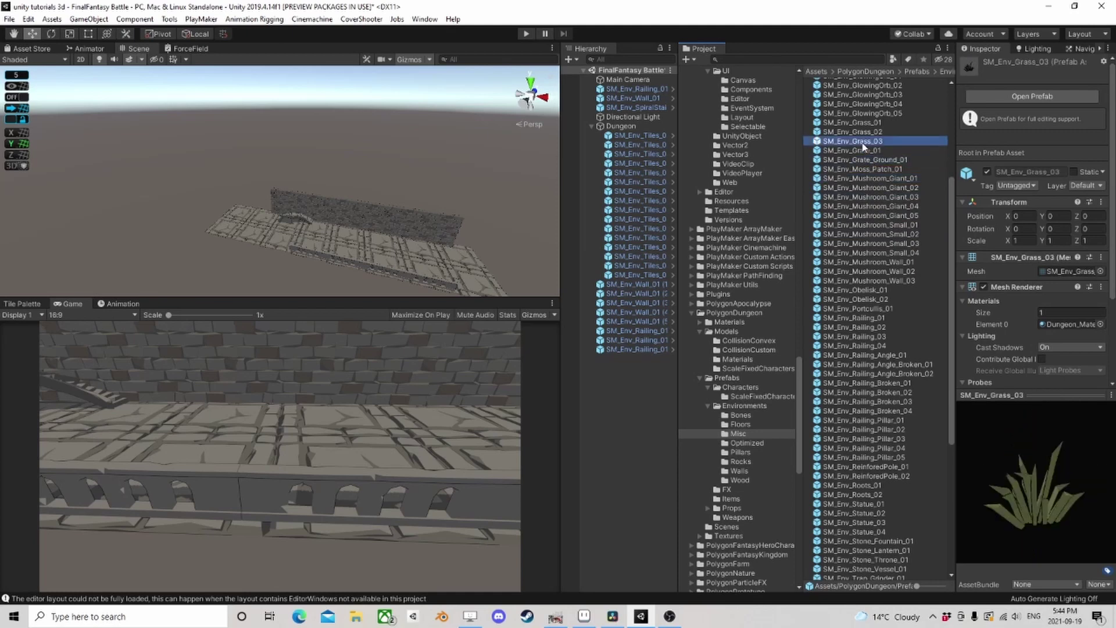
left_click(867, 169)
- Place the SM_Env_Grate_01 prefab against the back wall and set its Y rotation to 180
left_click(868, 151)
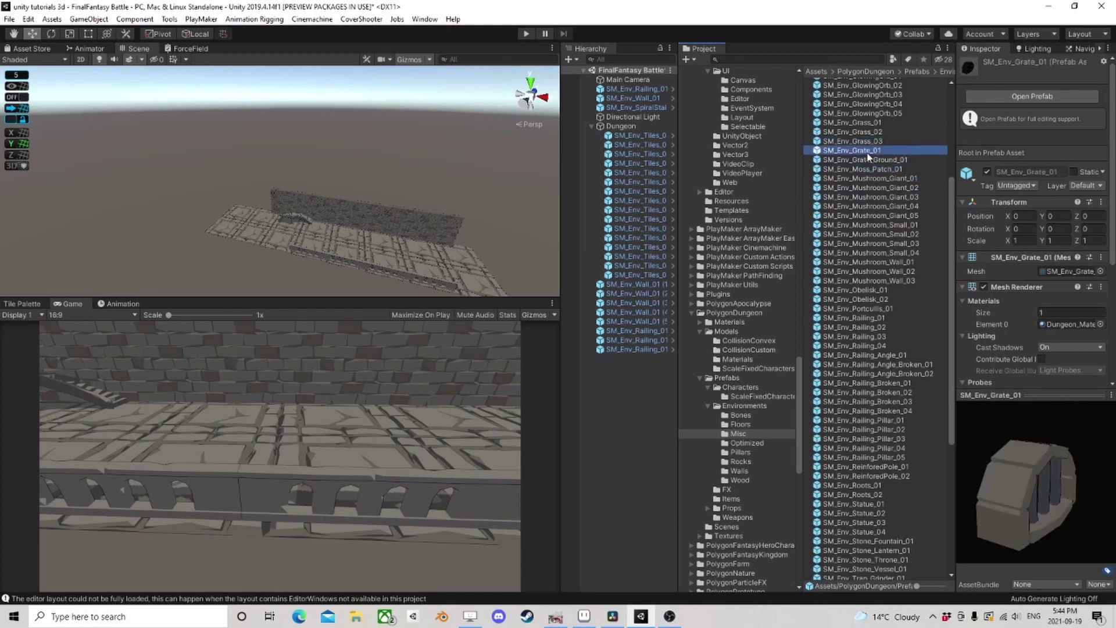
left_click_drag(868, 154, 383, 235)
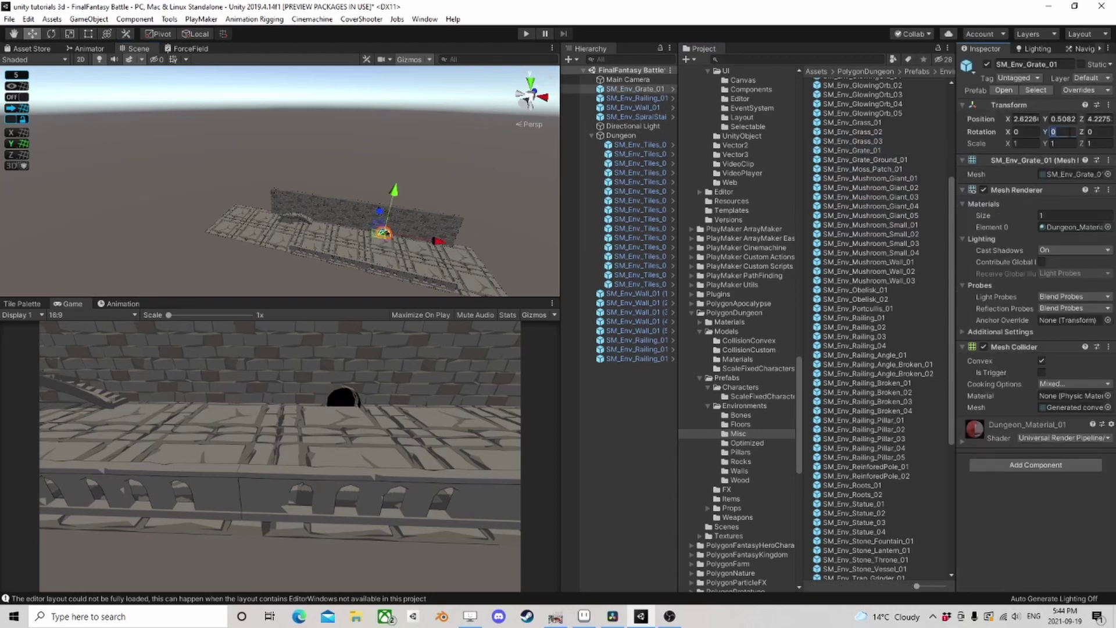
type("180")
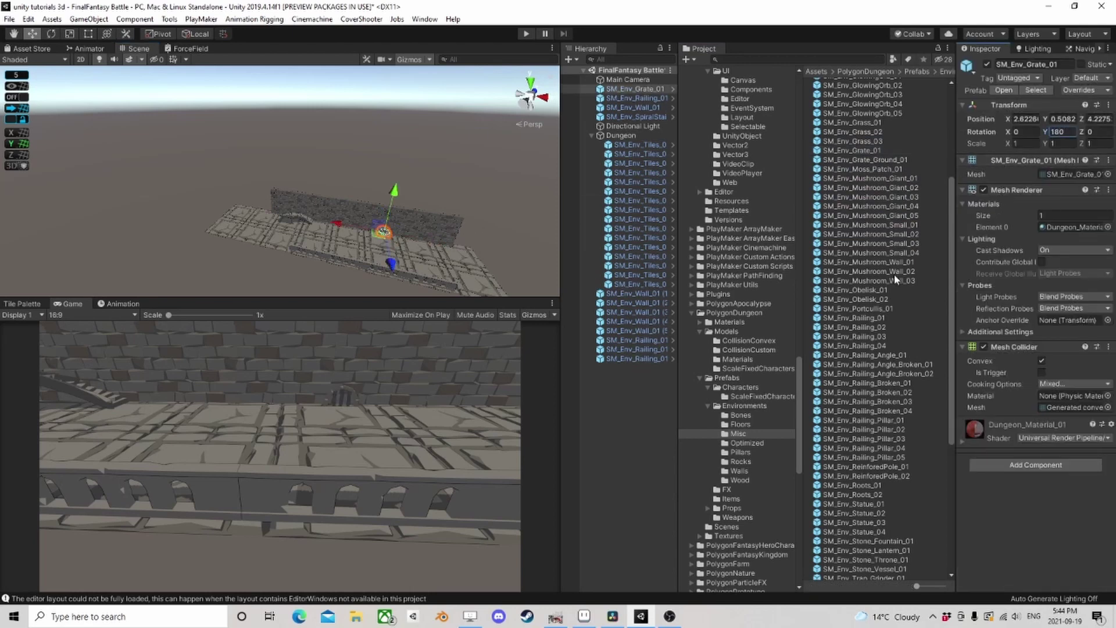
- Place the SM_Env_Grate_Ground_01 prefab on the dungeon floor near the front railing
left_click(880, 179)
left_click(875, 160)
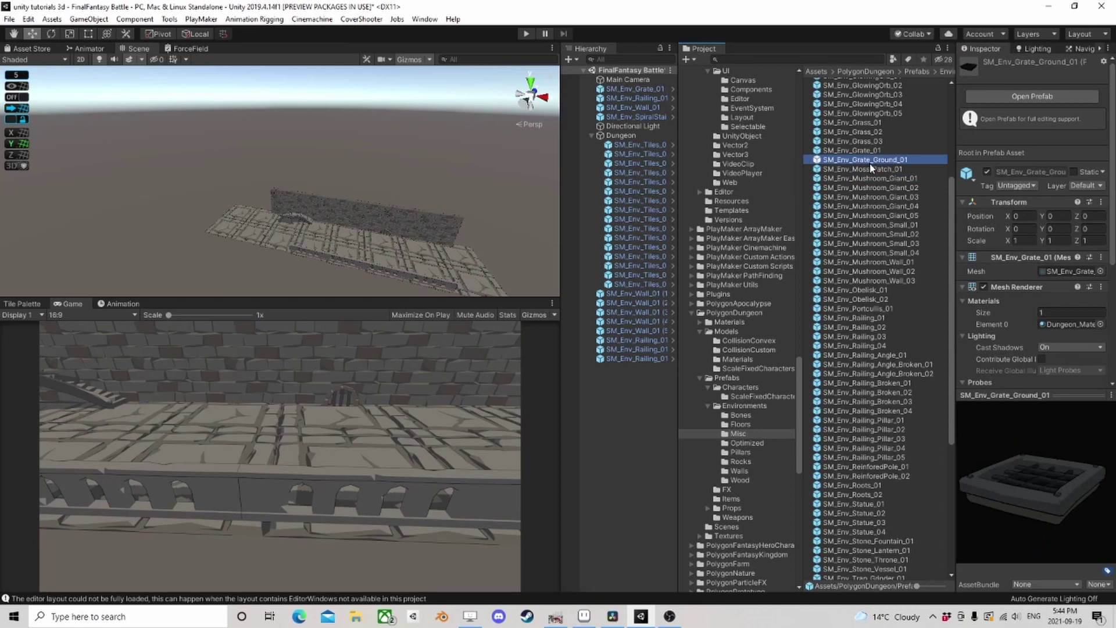
left_click_drag(876, 166, 320, 250)
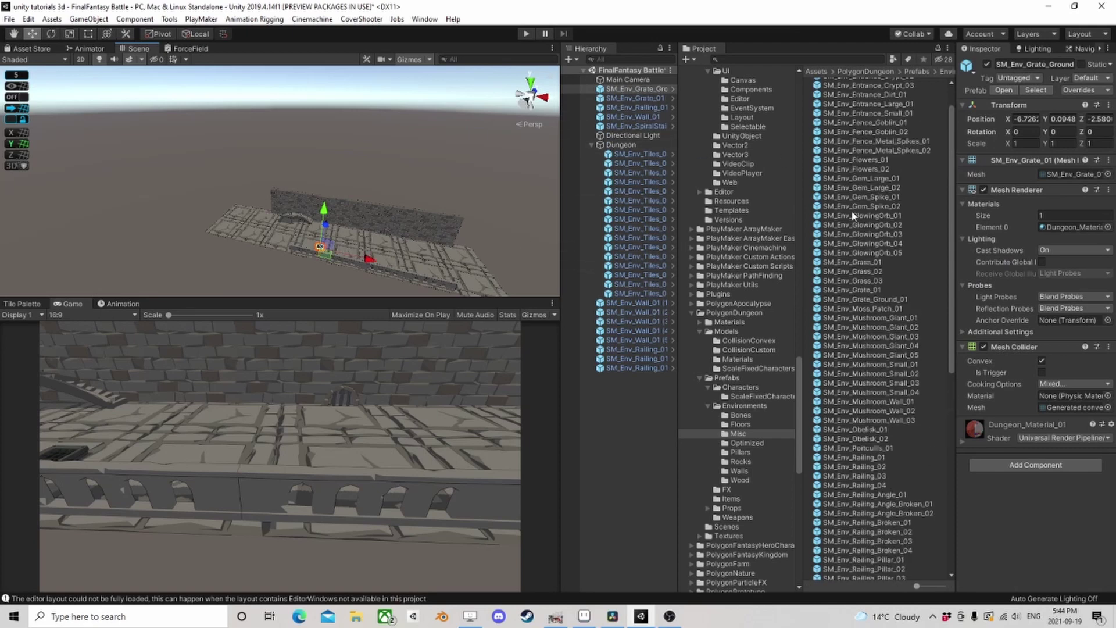
- Examine the entrance, fence, crypt and gem prefabs in the Misc folder for further decoration
scroll(851, 211, "up", 6)
left_click(860, 149)
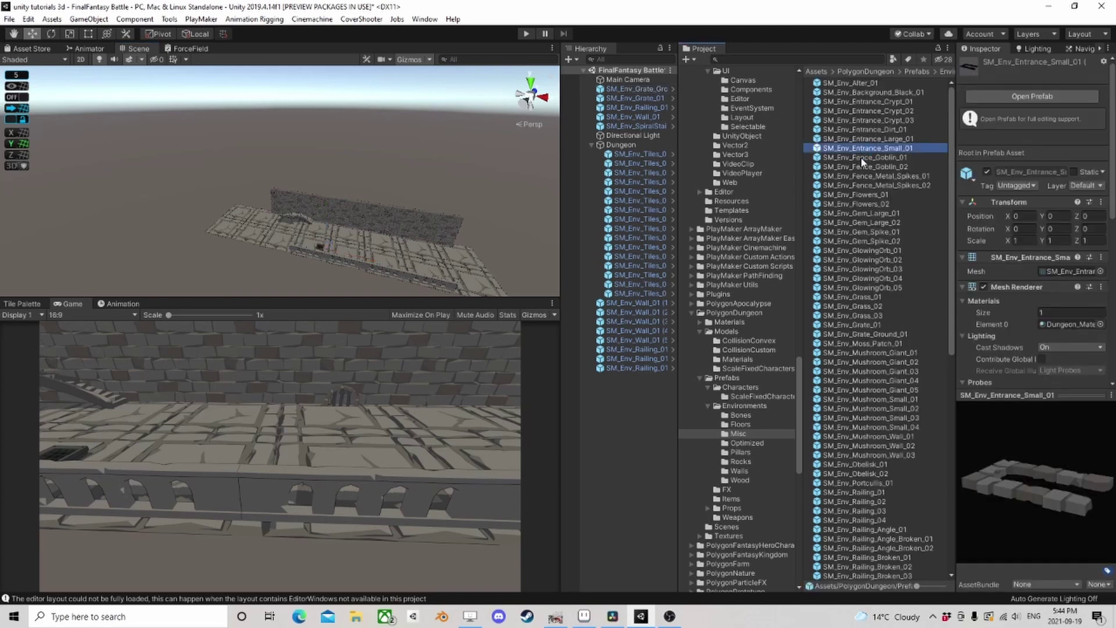
left_click(861, 157)
left_click(863, 166)
left_click(865, 177)
left_click(866, 185)
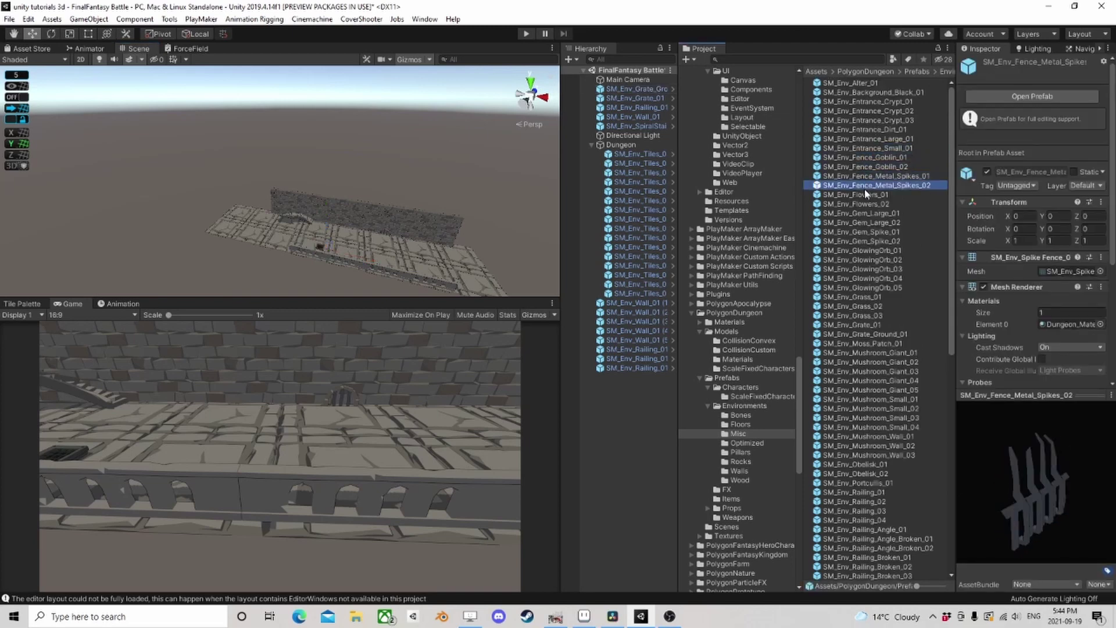
left_click(869, 130)
left_click(871, 121)
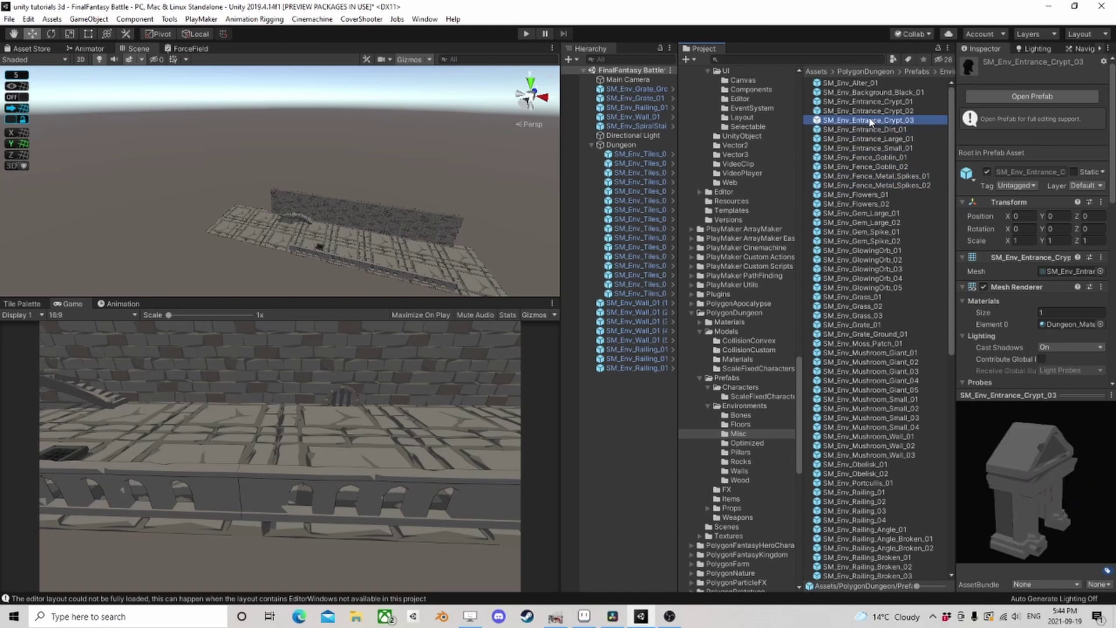
left_click(866, 232)
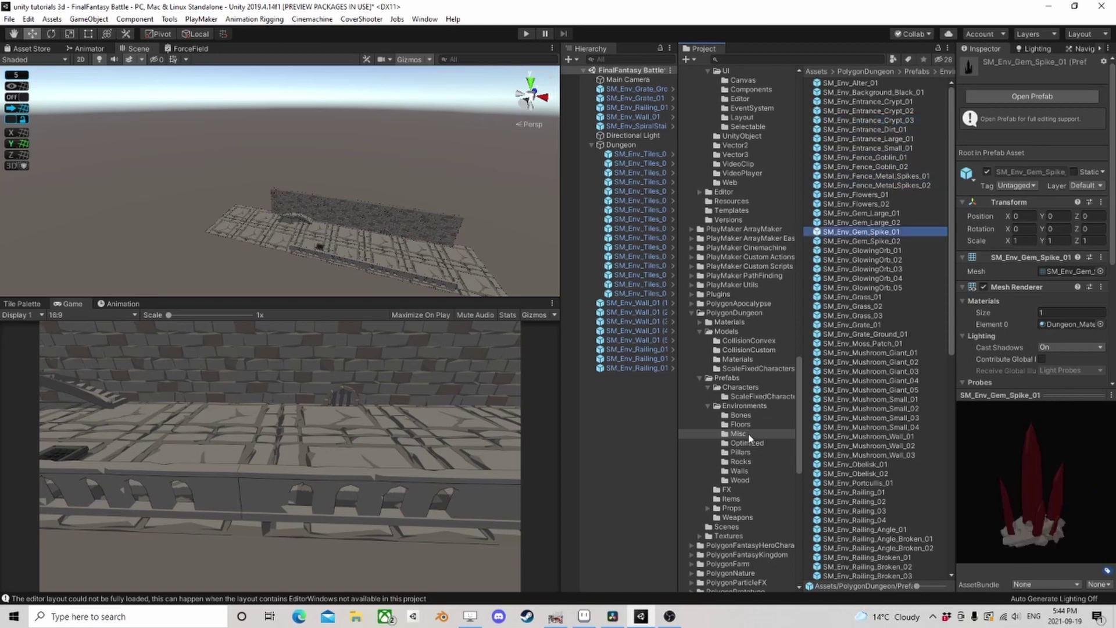
- Preview the Walls folder's ceiling prefabs and place SM_Env_Wall_02 below the floor's front edge with a Y rotation of 180
left_click(741, 471)
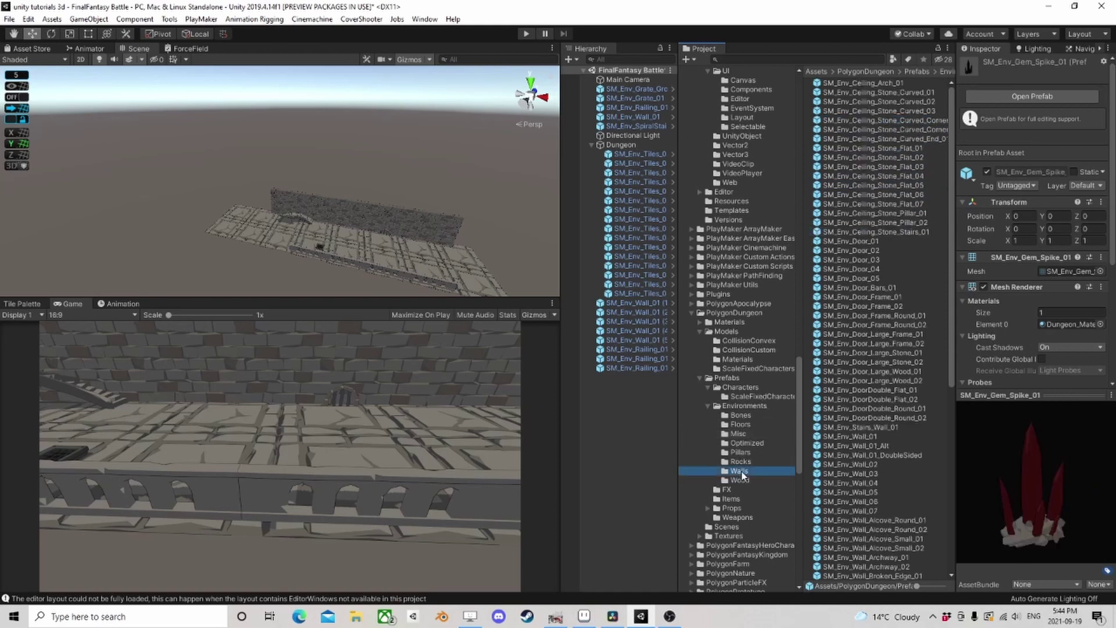
left_click(860, 306)
left_click(890, 195)
left_click(879, 158)
left_click(875, 120)
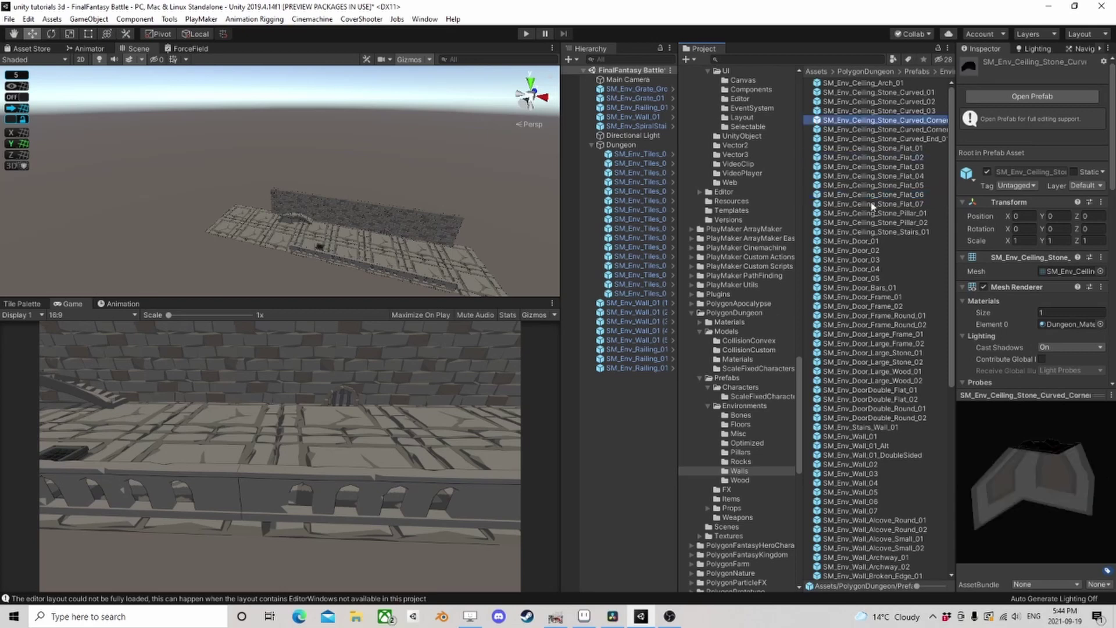
scroll(869, 232, "down", 5)
left_click(857, 255)
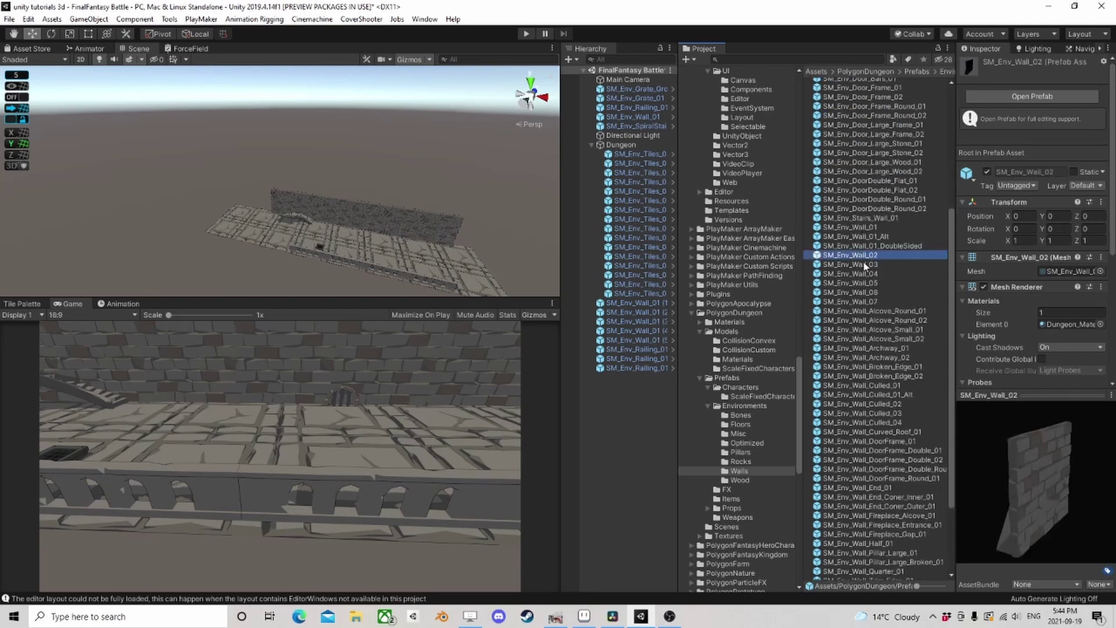
left_click_drag(822, 257, 386, 269)
left_click(1058, 132)
type("180")
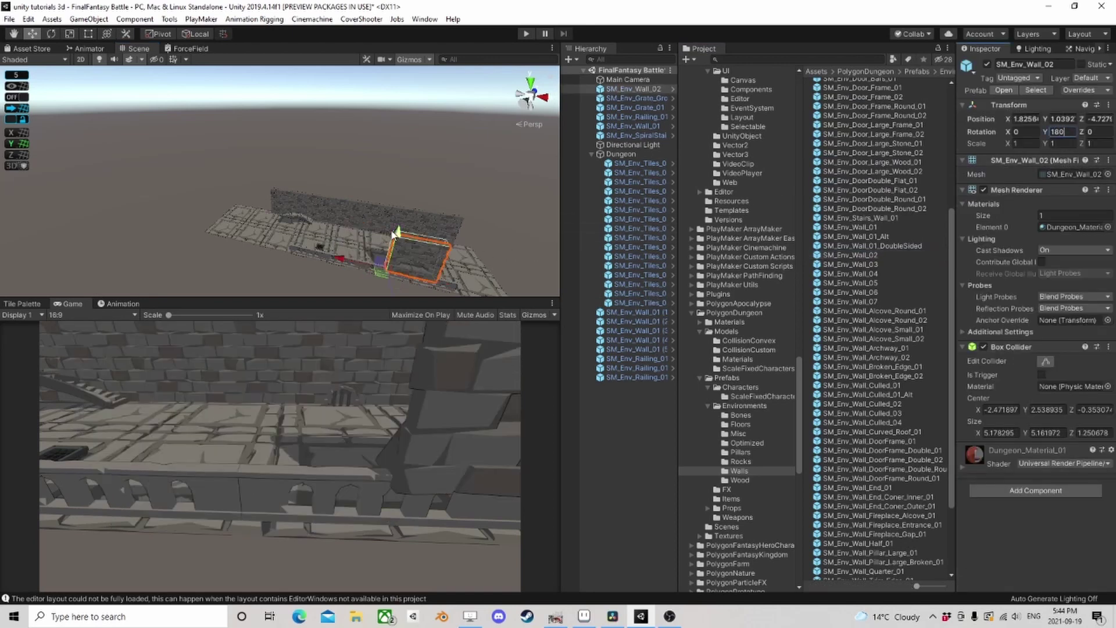
left_click_drag(394, 232, 395, 271)
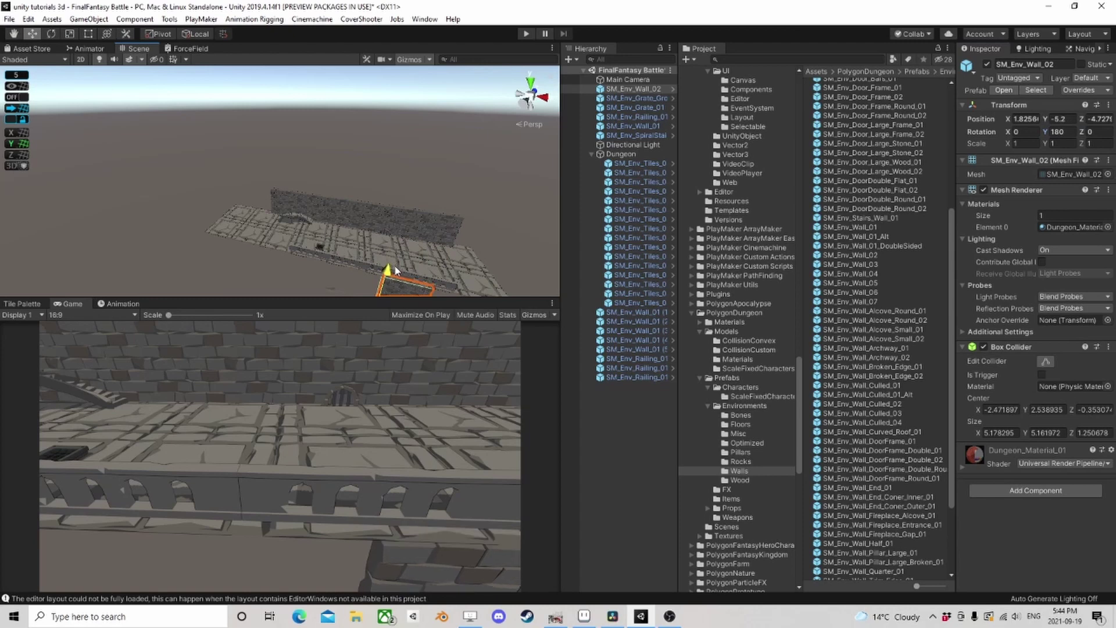
- Duplicate the lower front wall twice and line the copies up side by side beneath the railing
left_click_drag(294, 232, 249, 236, "alt")
key("ctrl+d")
key("ctrl+d")
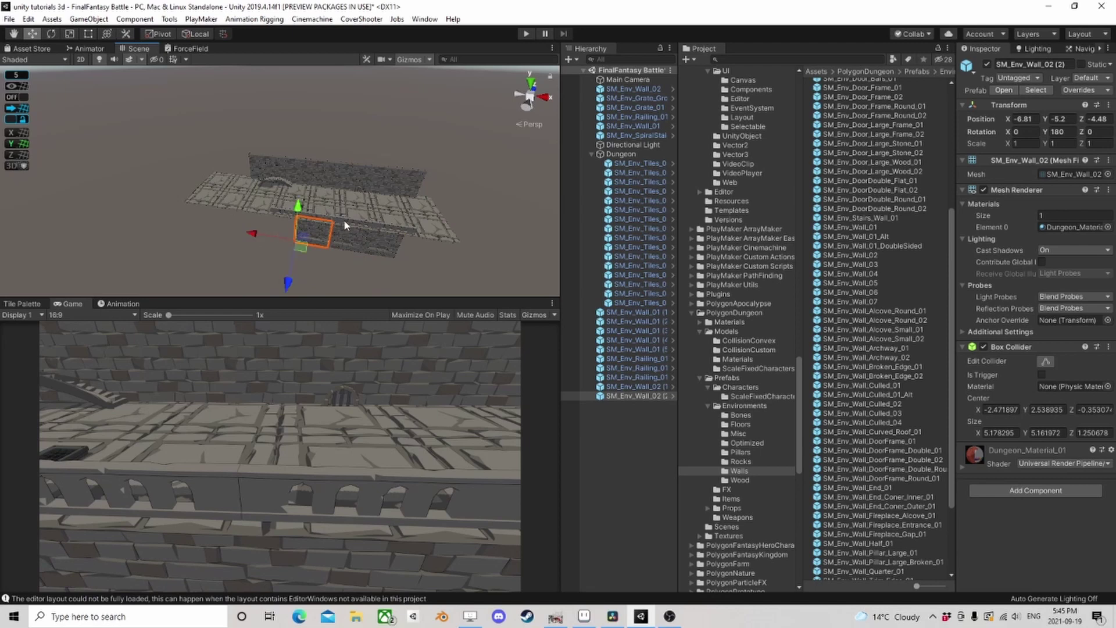
- Parent all loose walls, railings, grates and the spiral stairs to the Dungeon object and collapse it
left_click(591, 154)
left_click(634, 164)
left_click(640, 247, "shift")
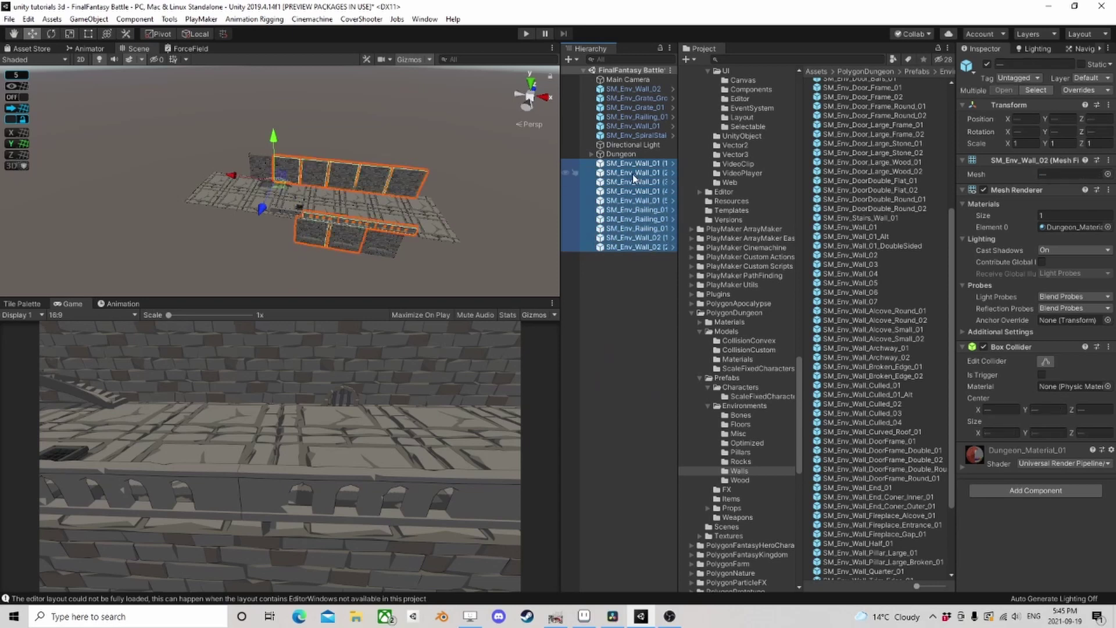
mouse_move(622, 160)
left_mouse_down()
mouse_move(631, 148)
mouse_move(621, 155)
left_mouse_up()
left_click(634, 89)
left_click(637, 135, "shift")
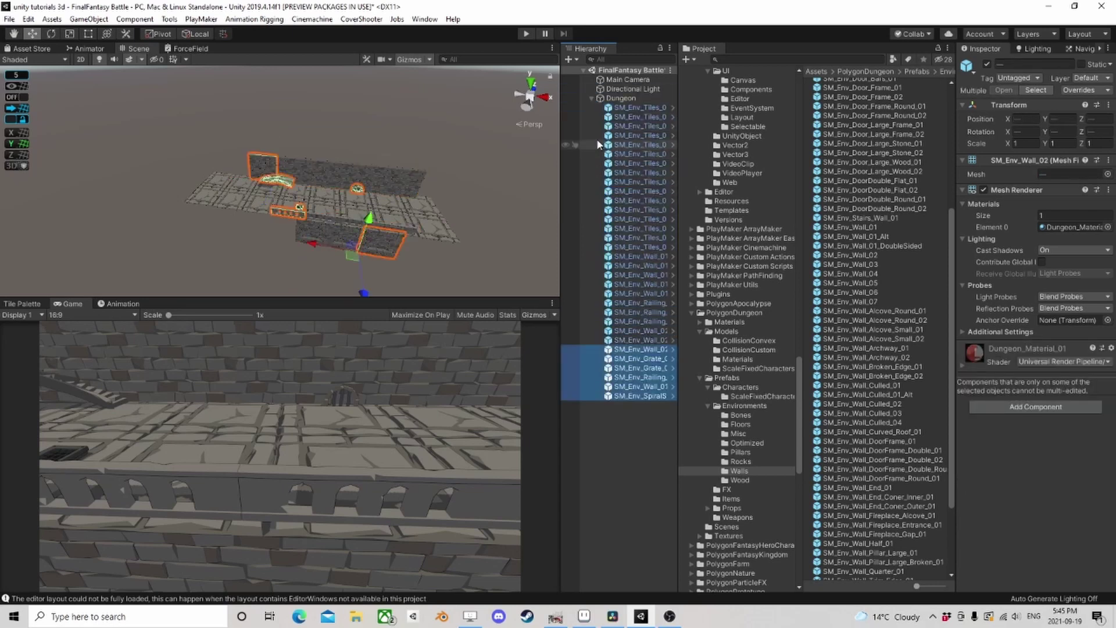
left_click(621, 98)
left_click(592, 98)
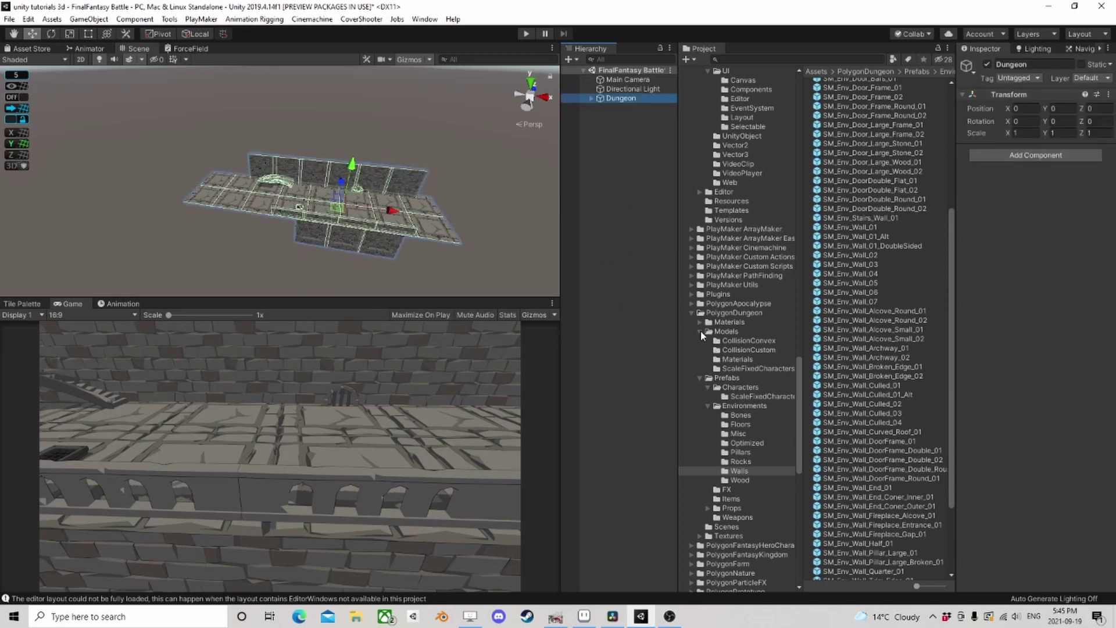
- Save the Dungeon object as a prefab in TurnBased/BattleMaps and delete it from the scene
left_click(692, 312)
scroll(721, 337, "down", 5)
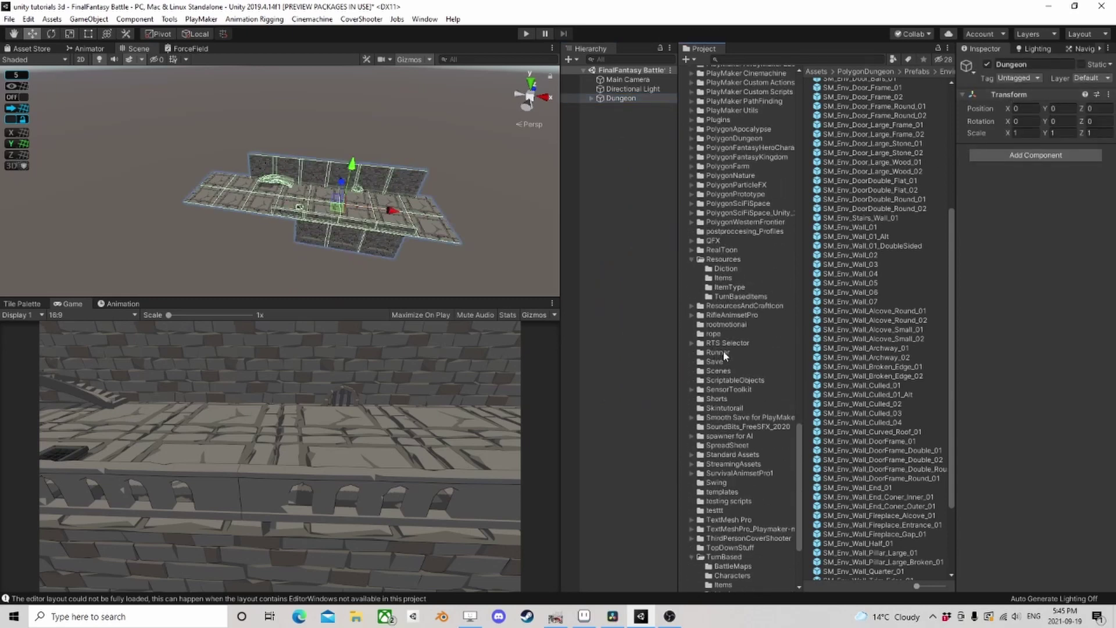
scroll(725, 347, "down", 4)
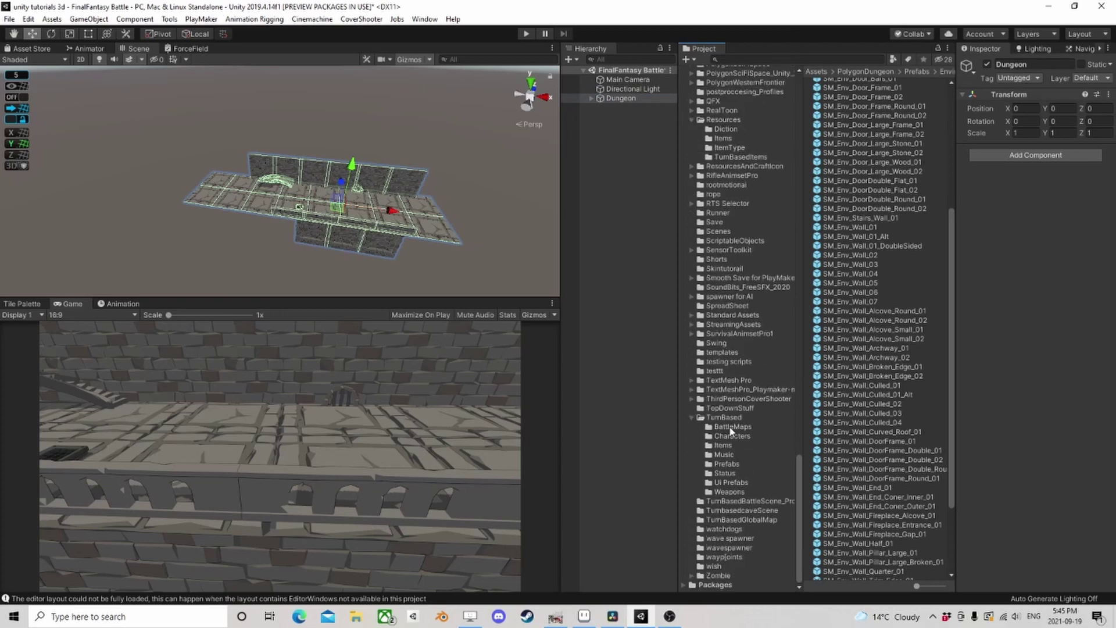
left_click(724, 427)
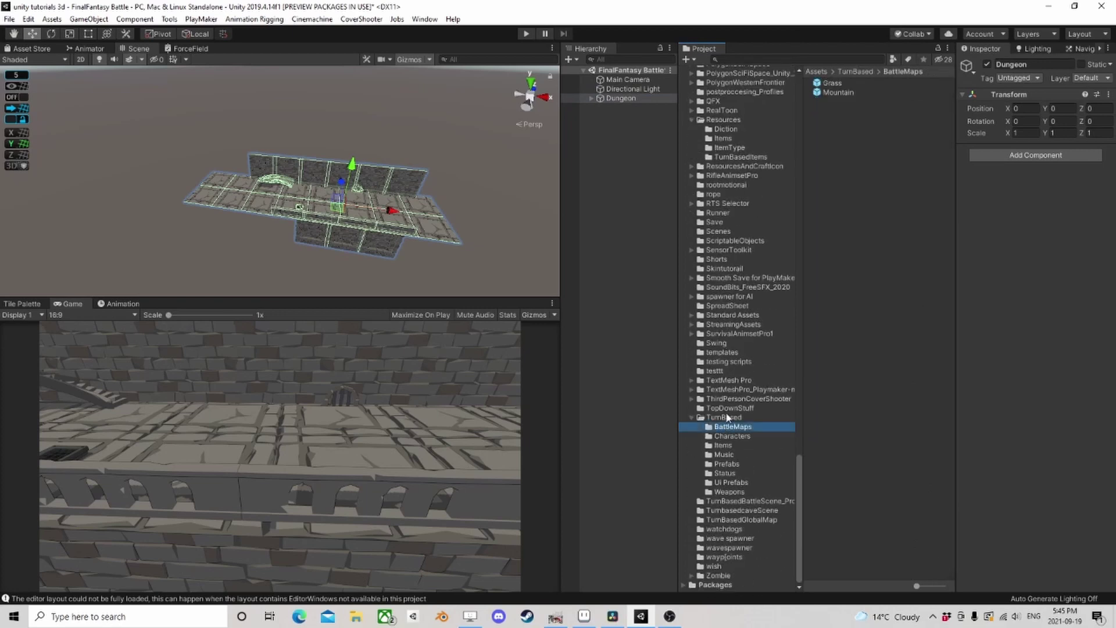
left_click_drag(615, 100, 830, 158)
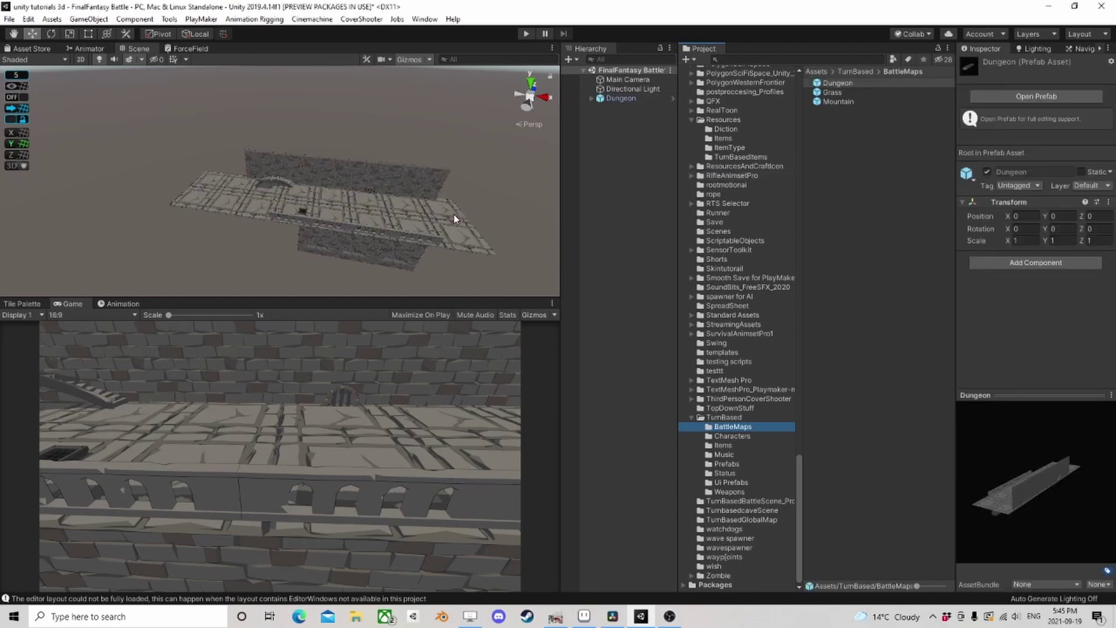
left_click(622, 99)
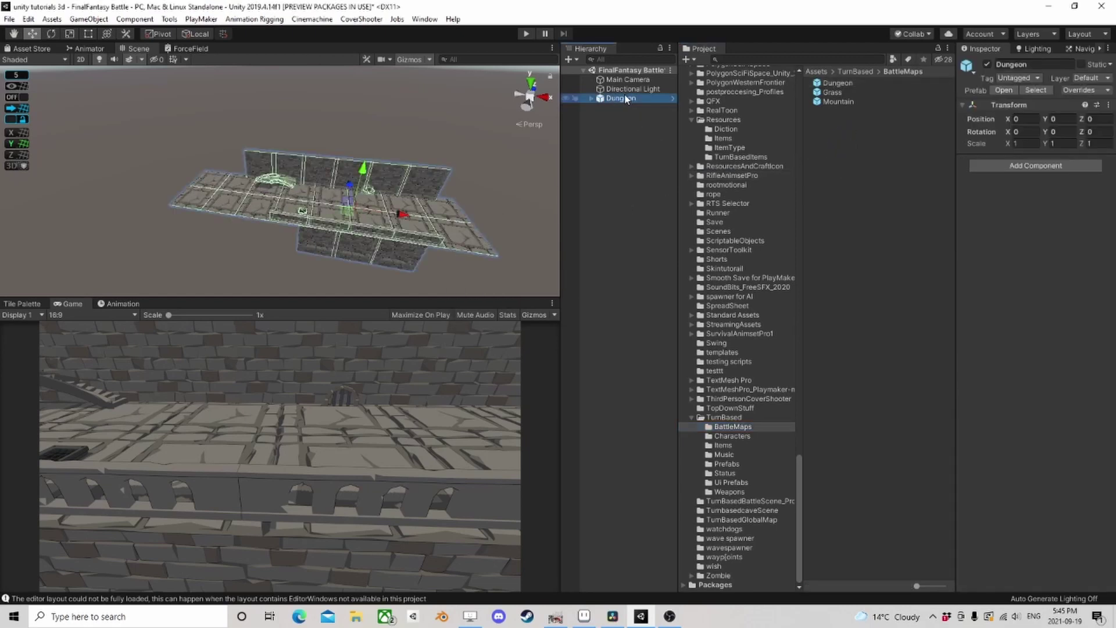
key("Delete")
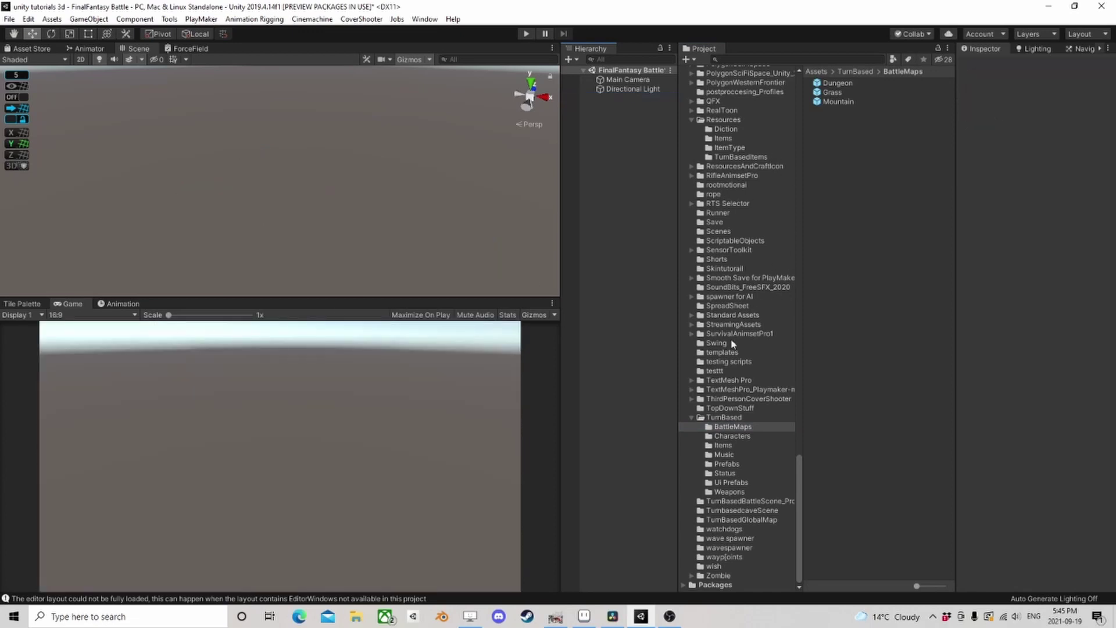
- Add the CloudSword prefab from the TurnBased/Weapons folder to the scene
left_click(730, 437)
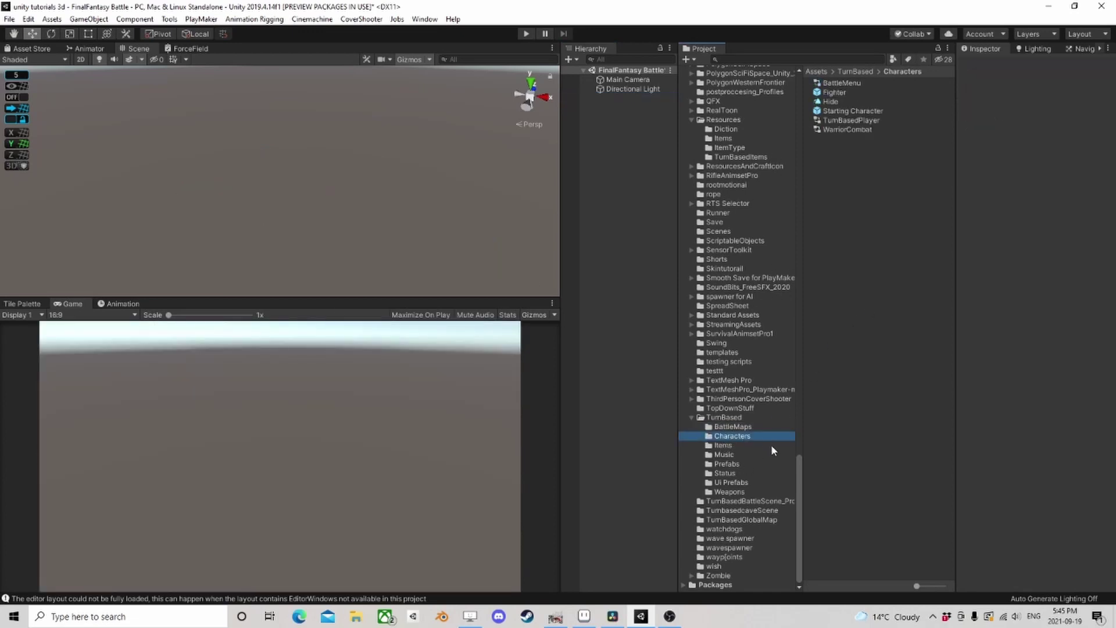
left_click(871, 350)
left_click(734, 492)
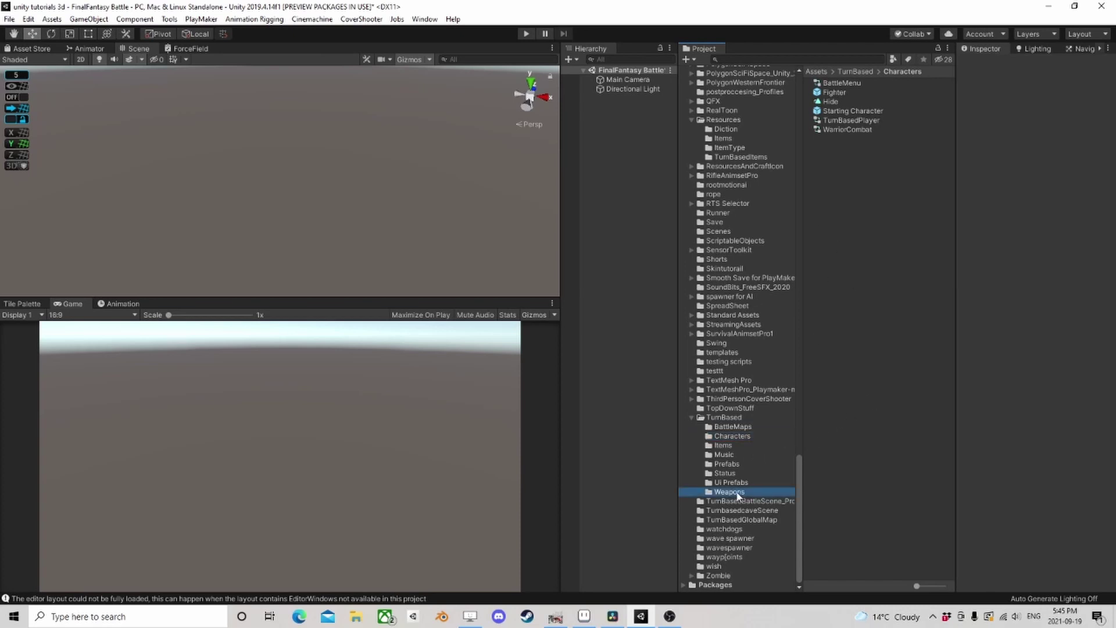
left_click_drag(852, 86, 626, 221)
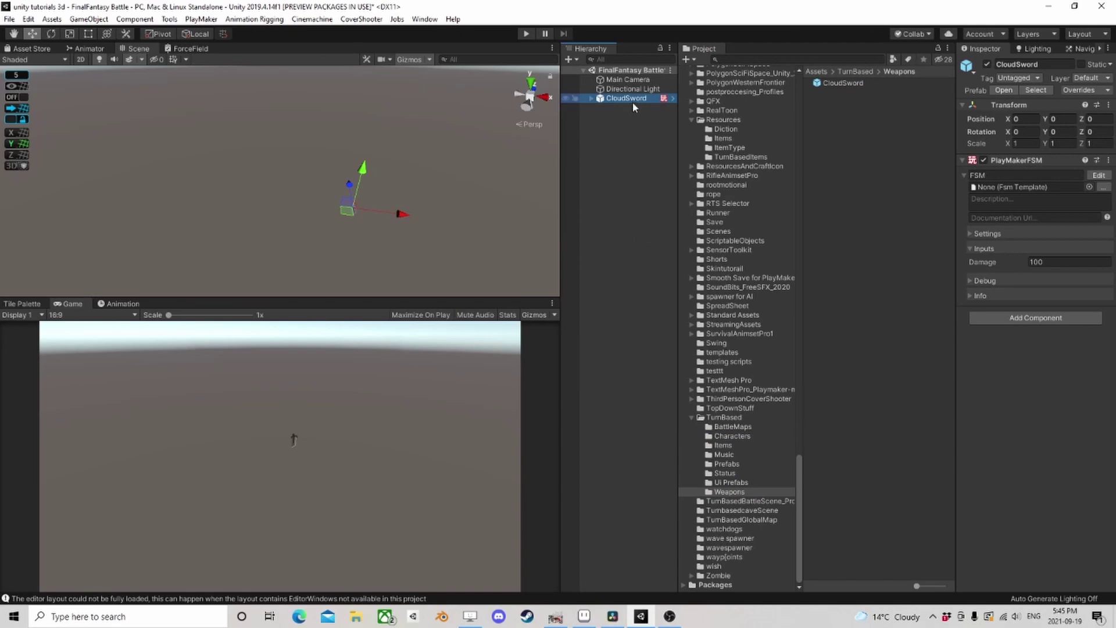
- Add the Character_Goblin_WarChief prefab from PolygonDungeon's scale-fixed characters to the scene and focus the view on it
scroll(703, 291, "up", 5)
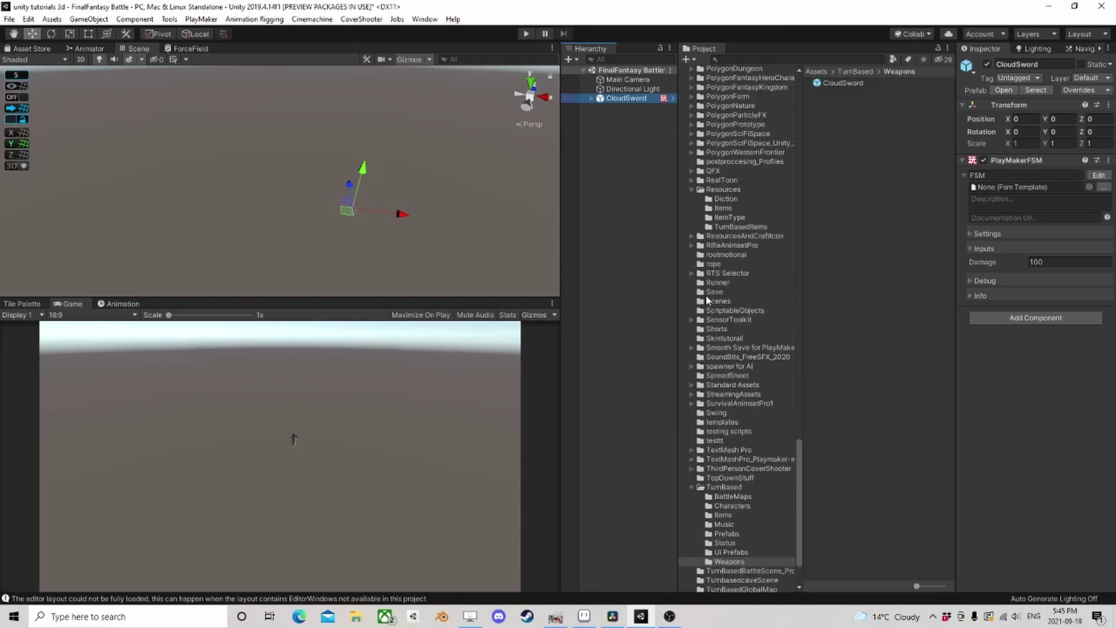
left_click(689, 239)
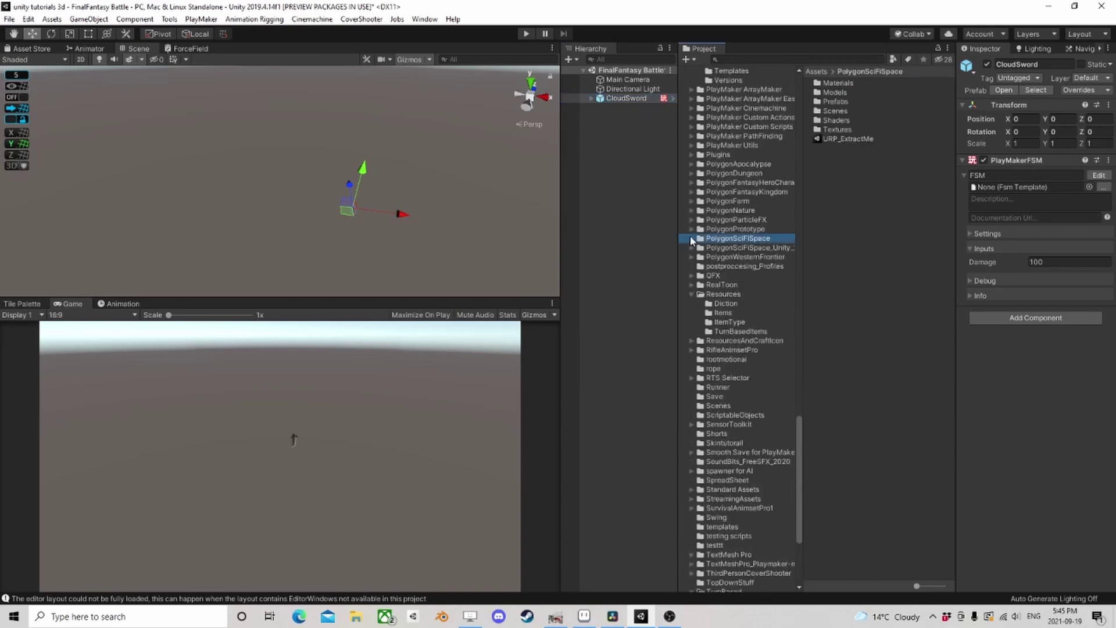
left_click(692, 238)
left_click(692, 238)
left_click(693, 174)
left_click(742, 230)
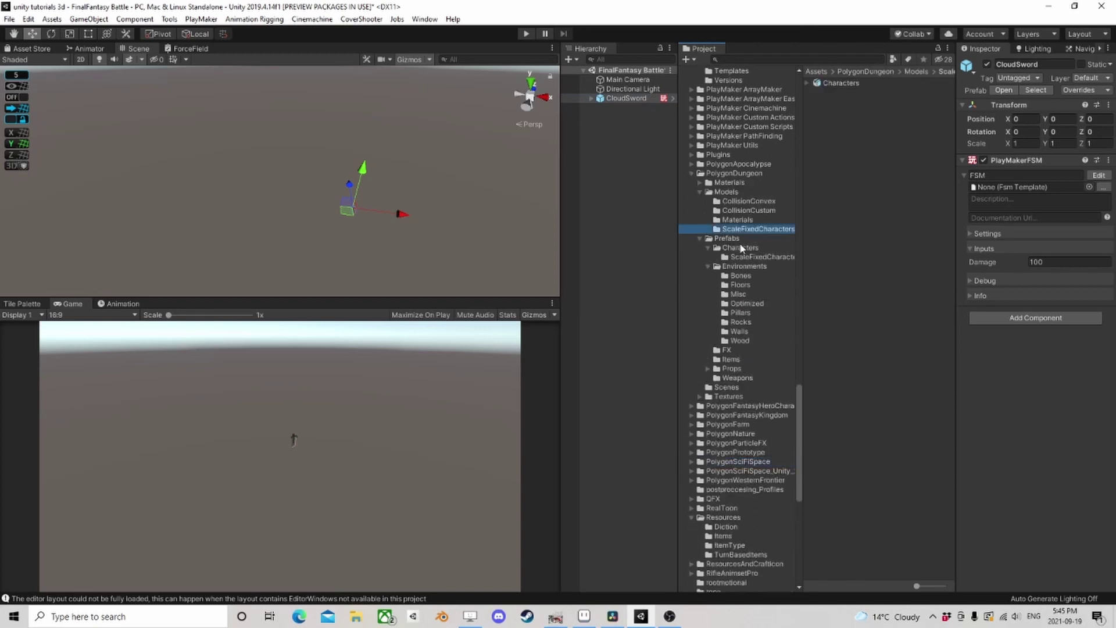
left_click(743, 257)
left_click_drag(881, 131, 630, 180)
double_click(641, 108)
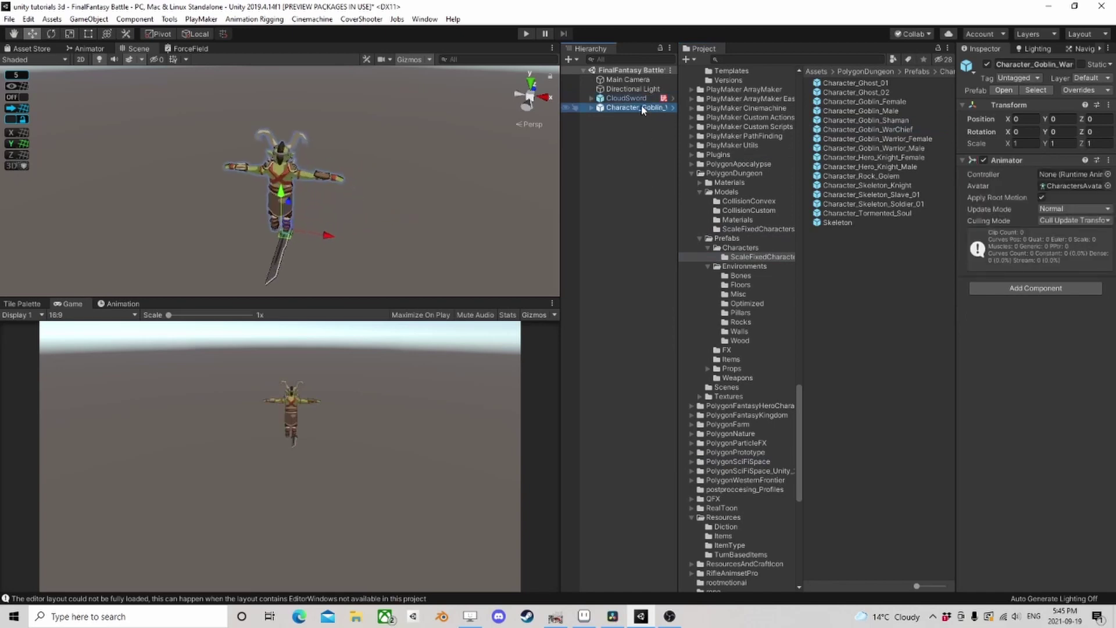
scroll(448, 201, "up", 3)
right_click_drag(449, 201, 303, 152)
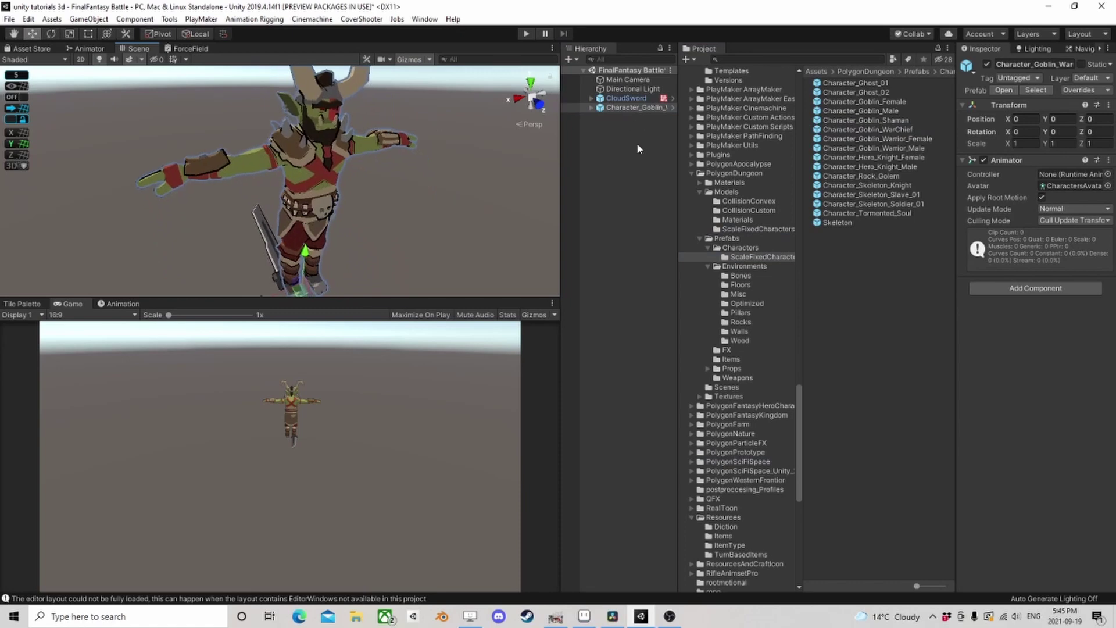
- Fully expand the goblin's bone hierarchy and parent the CloudSword to its Hand_R bone
left_click(591, 107)
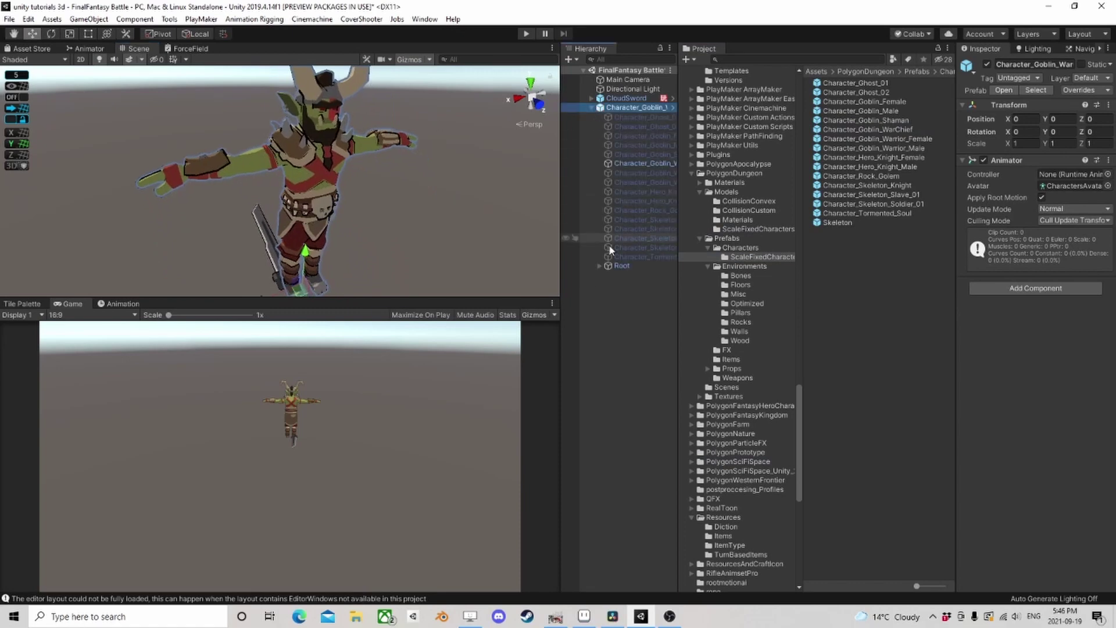
left_click(599, 265, "alt")
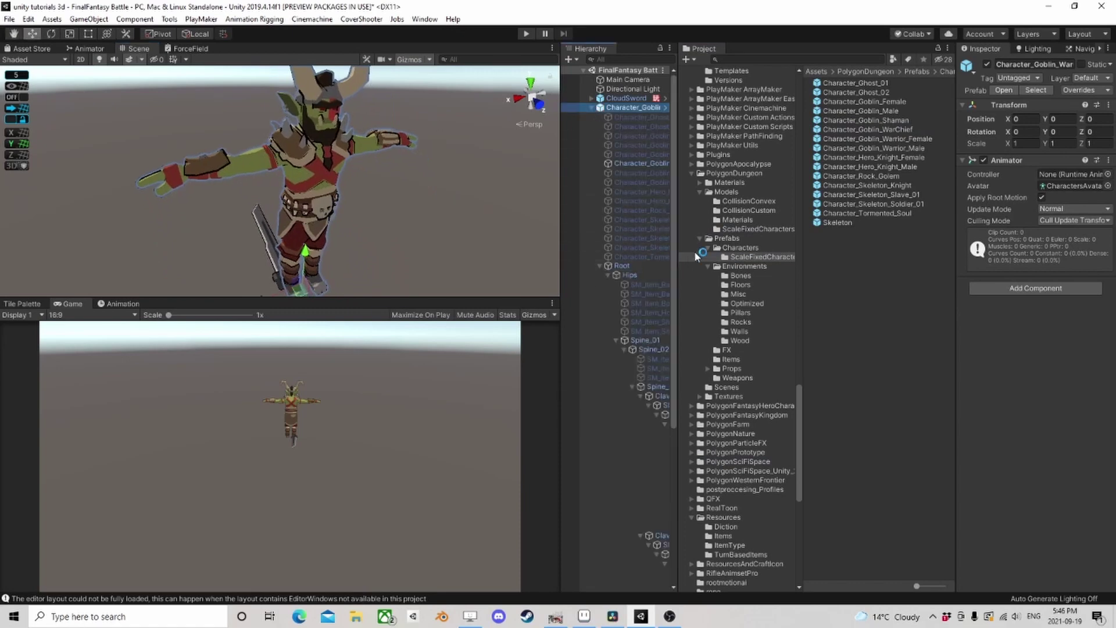
left_click_drag(679, 247, 778, 247)
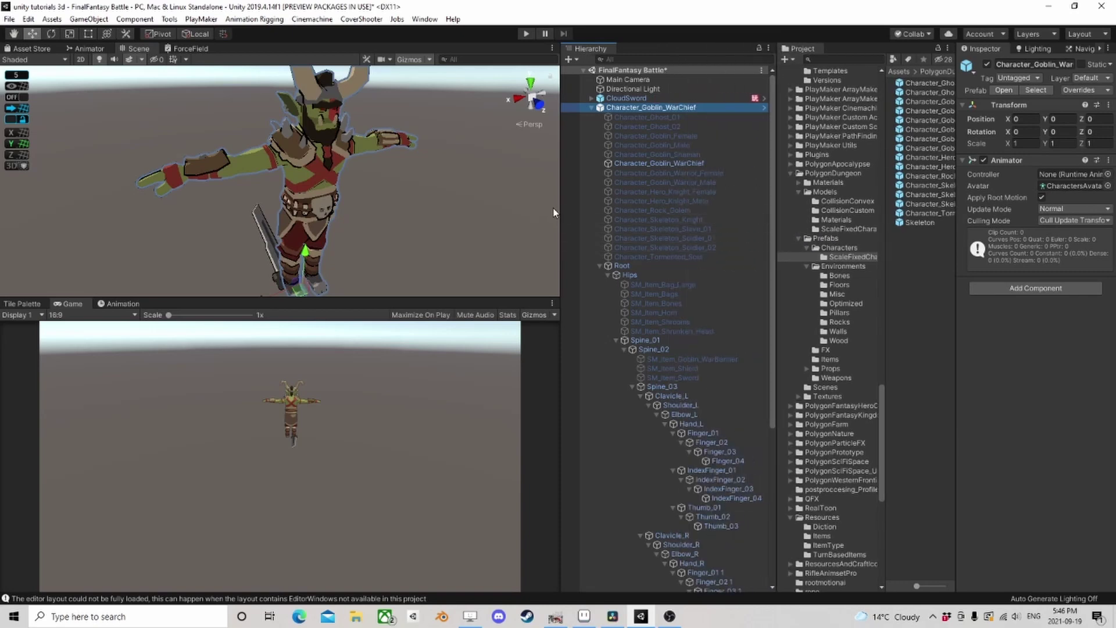
left_click_drag(560, 207, 463, 207)
left_click(527, 98)
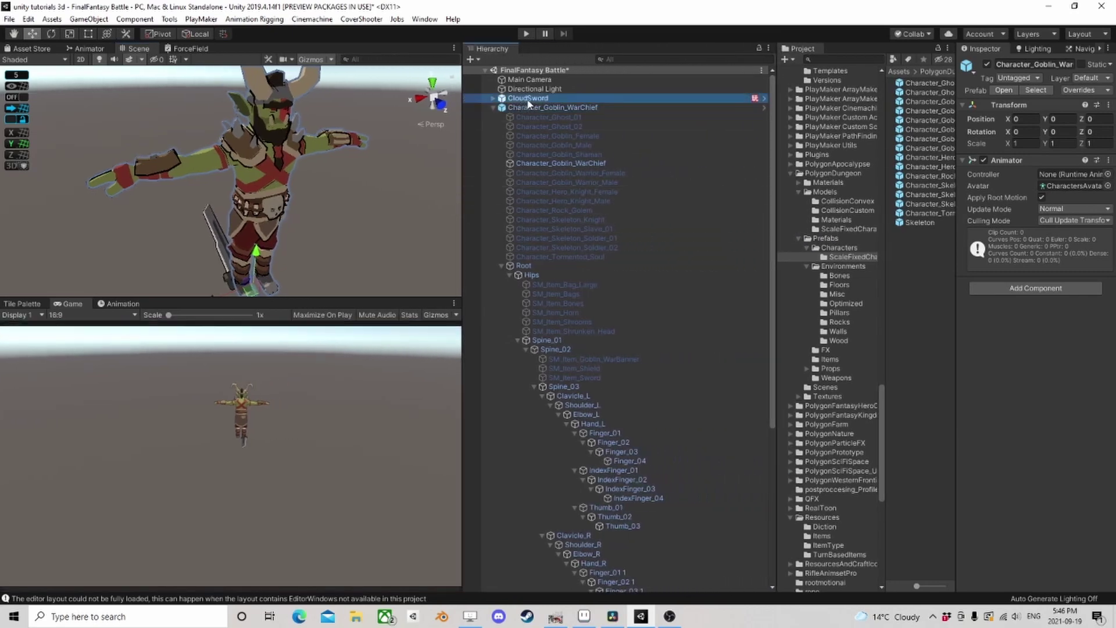
left_click_drag(607, 539, 595, 331)
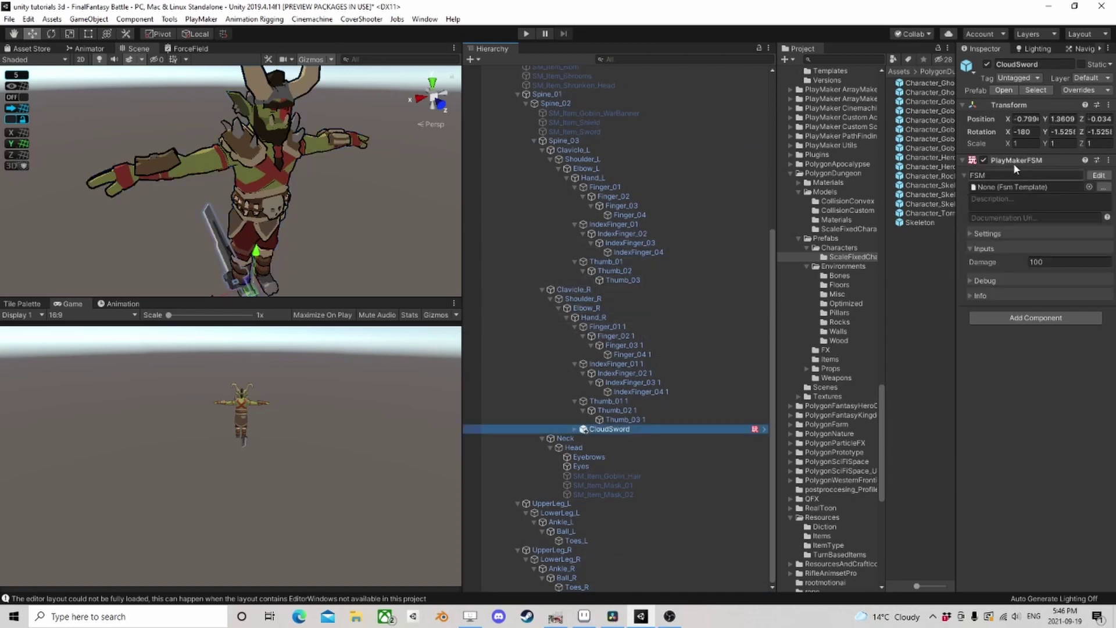
- Set the CloudSword's position and rotation to 0 on all axes
left_click(1065, 132)
type("0")
key("Tab")
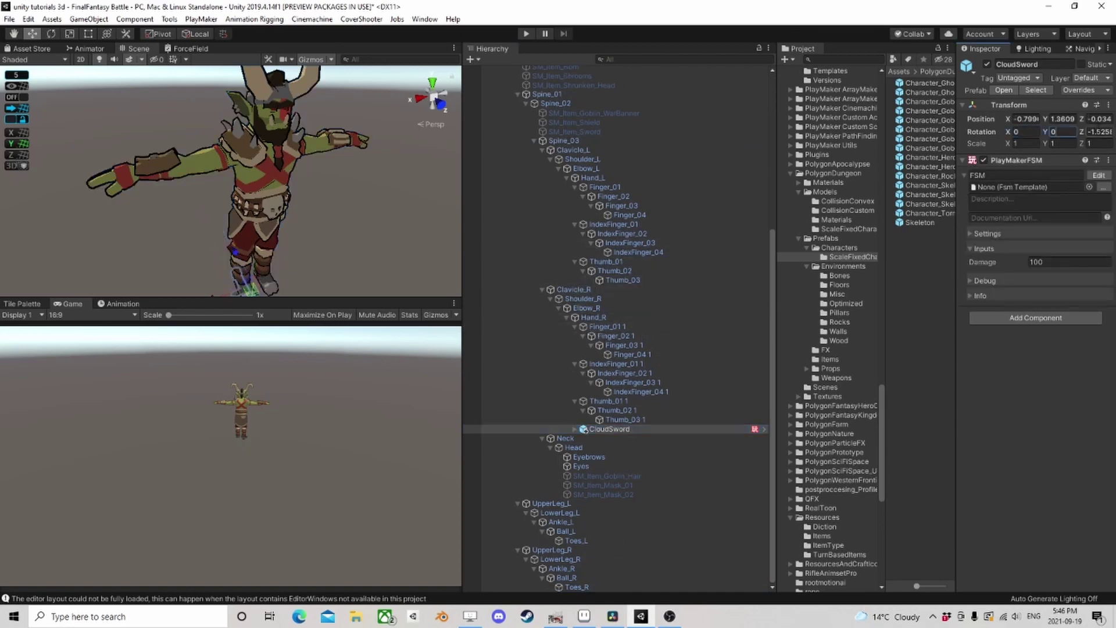
type("0")
left_click(1099, 119)
type("0")
left_click(1064, 118)
type("0")
left_click(1026, 119)
type("0")
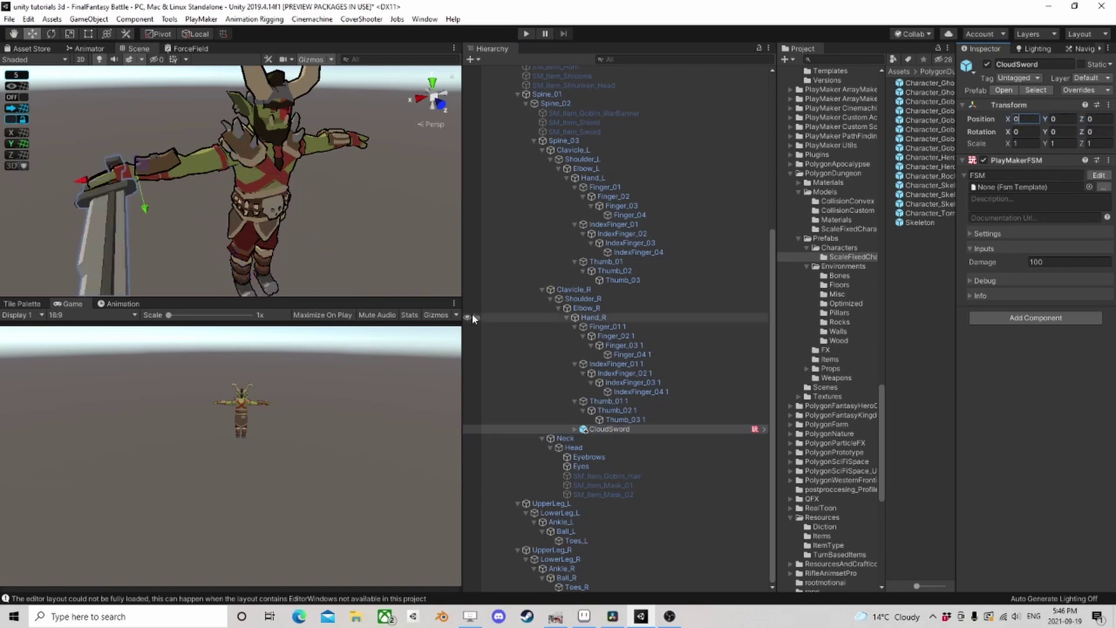
- Delete the CloudSword from the goblin's hand and open PolygonDungeon's Weapons prefab folder
left_click(623, 431)
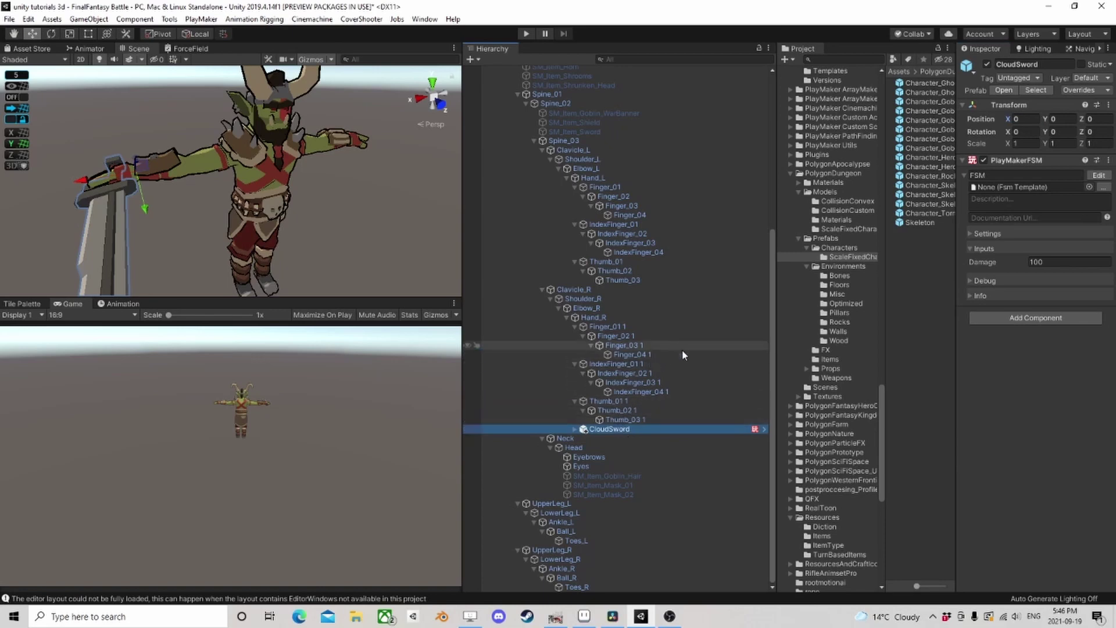
key("Delete")
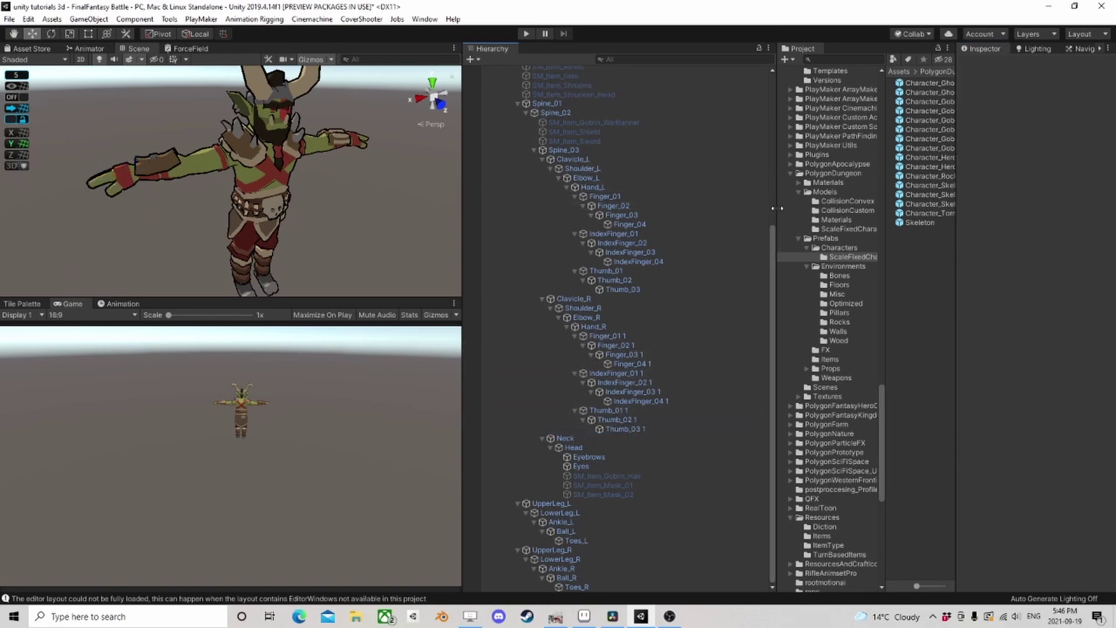
left_click_drag(777, 209, 708, 208)
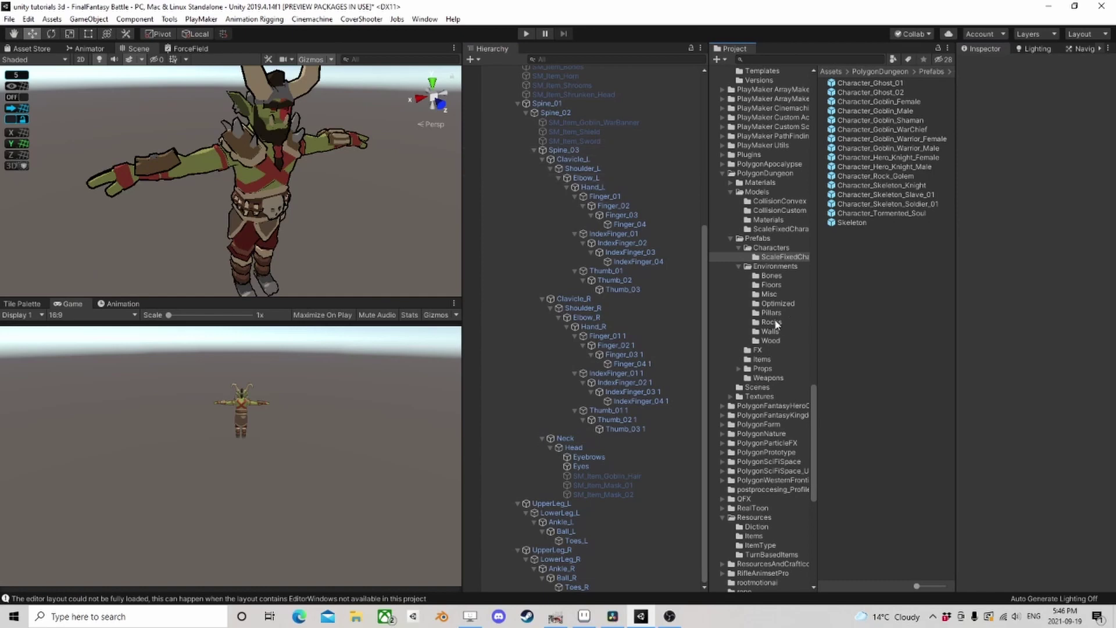
left_click(767, 378)
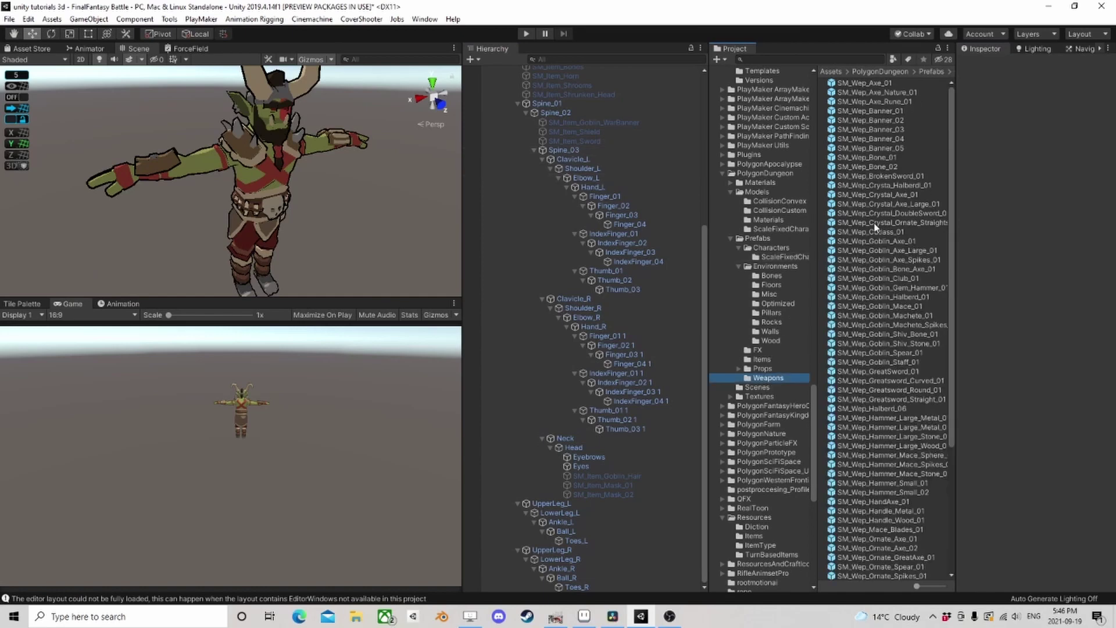
- Preview several sword, shield and staff prefabs in the Weapons folder to look for a suitable goblin weapon
left_click(877, 229)
scroll(879, 355, "down", 3)
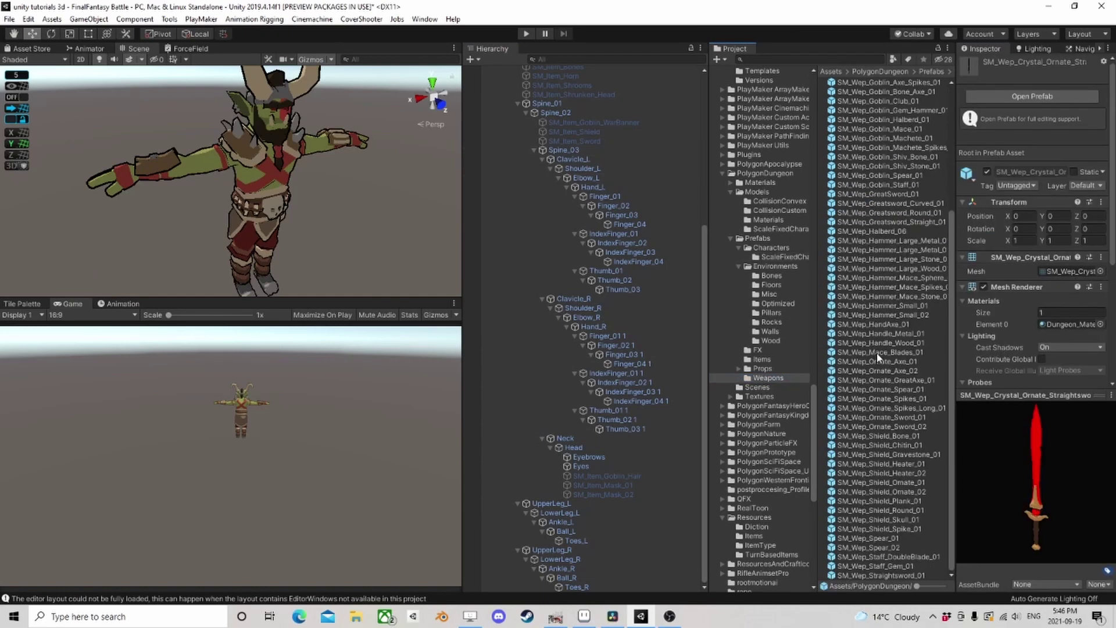
left_click(866, 399)
left_click(908, 444)
left_click(903, 500)
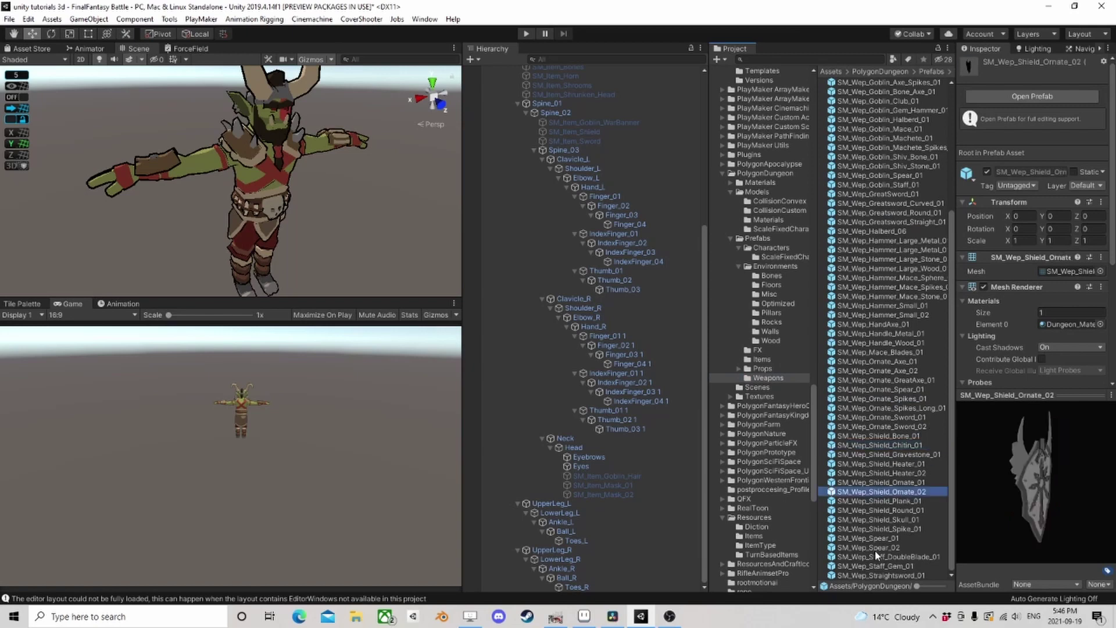
left_click(878, 556)
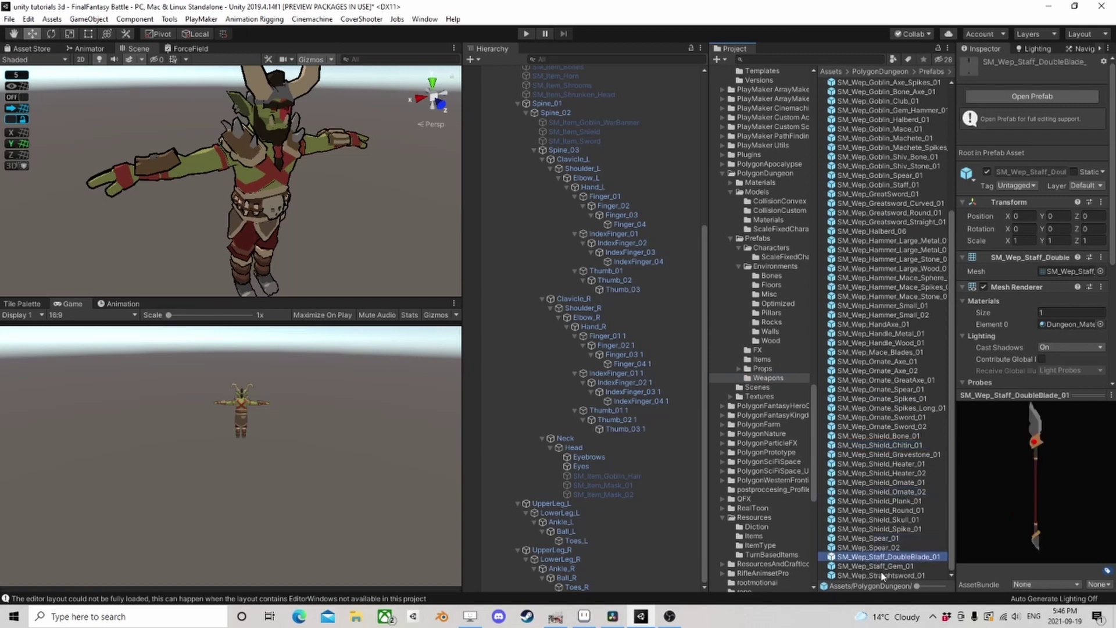
left_click(883, 574)
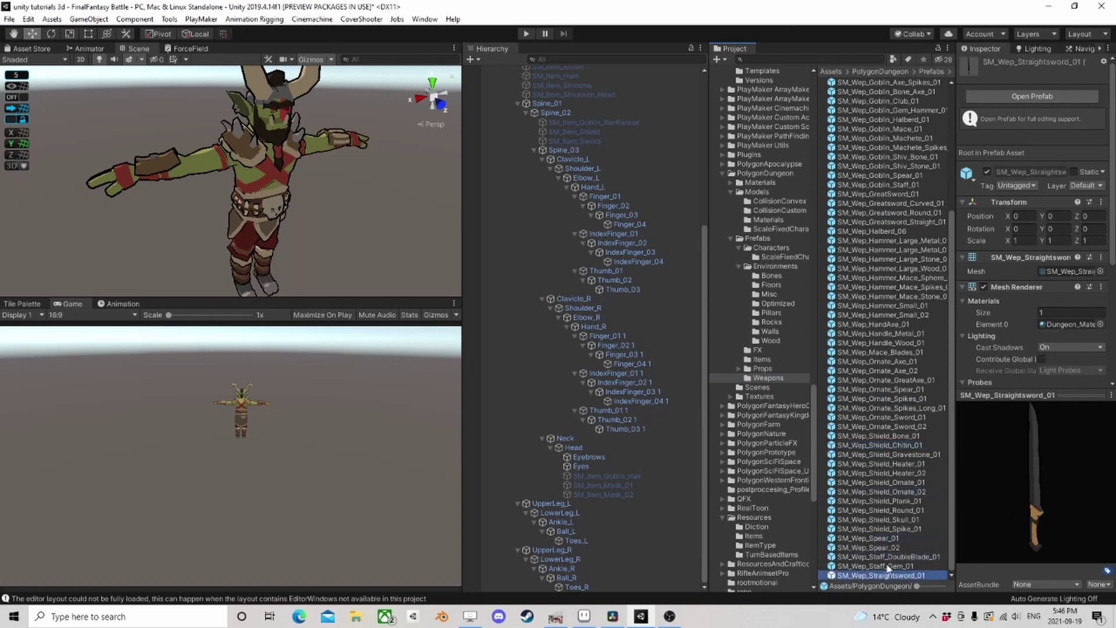
left_click(888, 566)
scroll(895, 456, "up", 6)
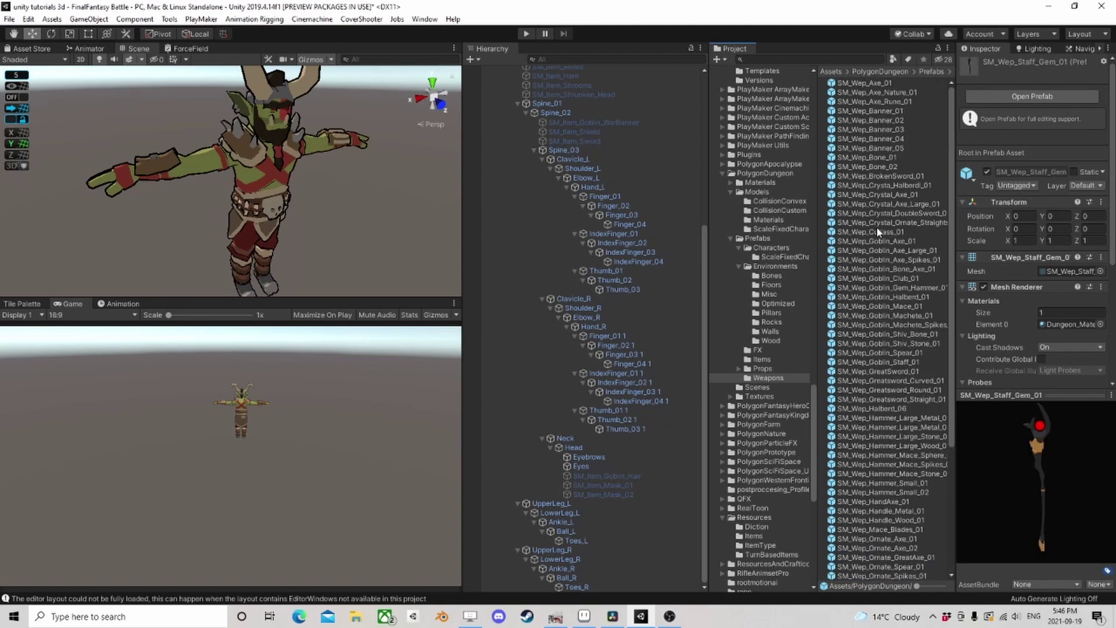
- Add the SM_Wep_Axe_Rune_01 prefab to the goblin's Hand_R bone and create an empty object named RuneAxe under the same bone
left_click(877, 103)
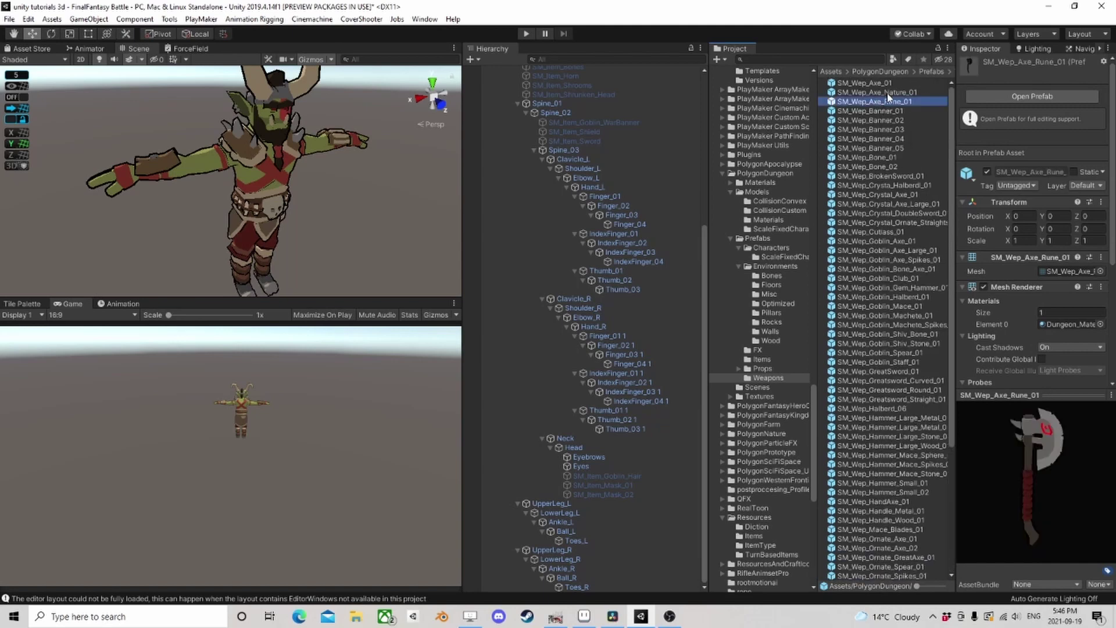
left_click_drag(399, 152, 601, 330)
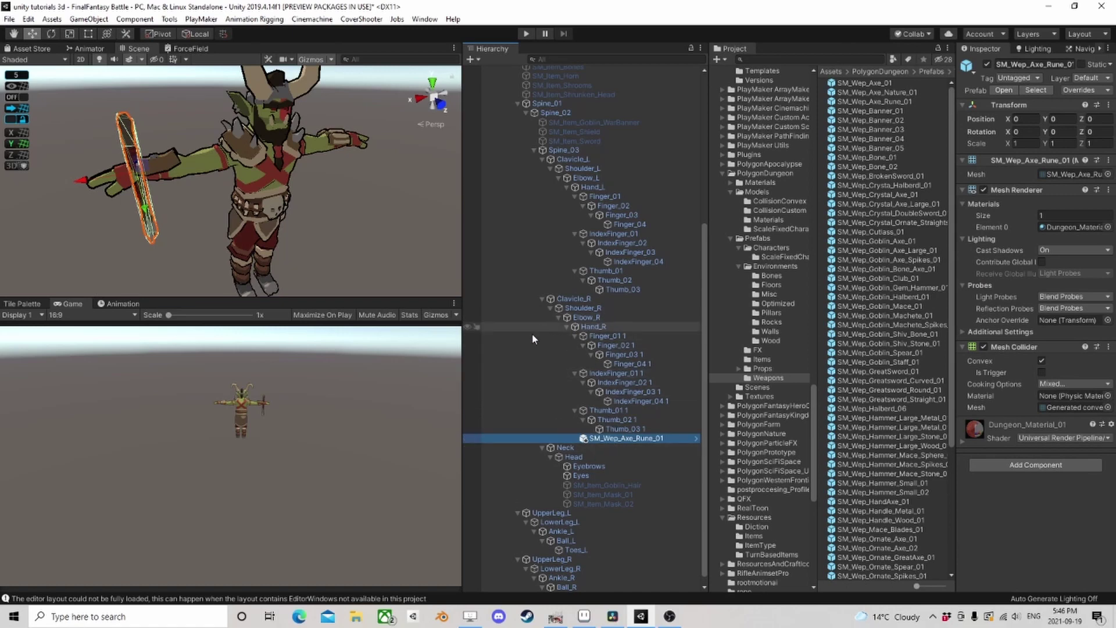
left_click(594, 328)
right_click(594, 331)
left_click(640, 166)
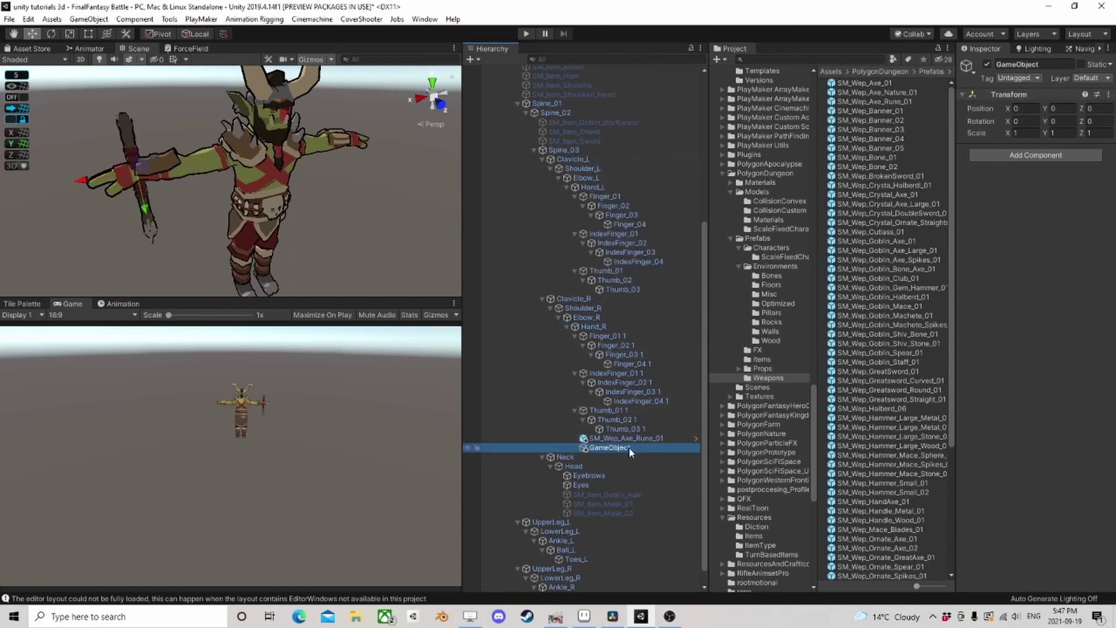
left_click(630, 452)
type("RuneAxe")
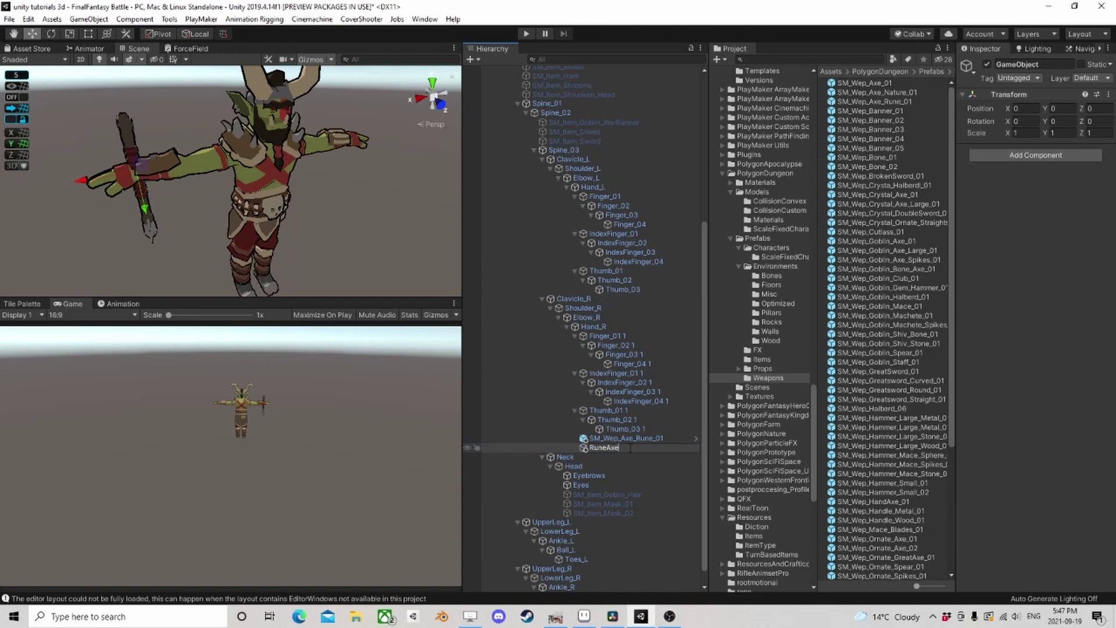
key("Return")
- Parent SM_Wep_Axe_Rune_01 to RuneAxe and remove its Mesh Collider component
left_click_drag(626, 439, 611, 451)
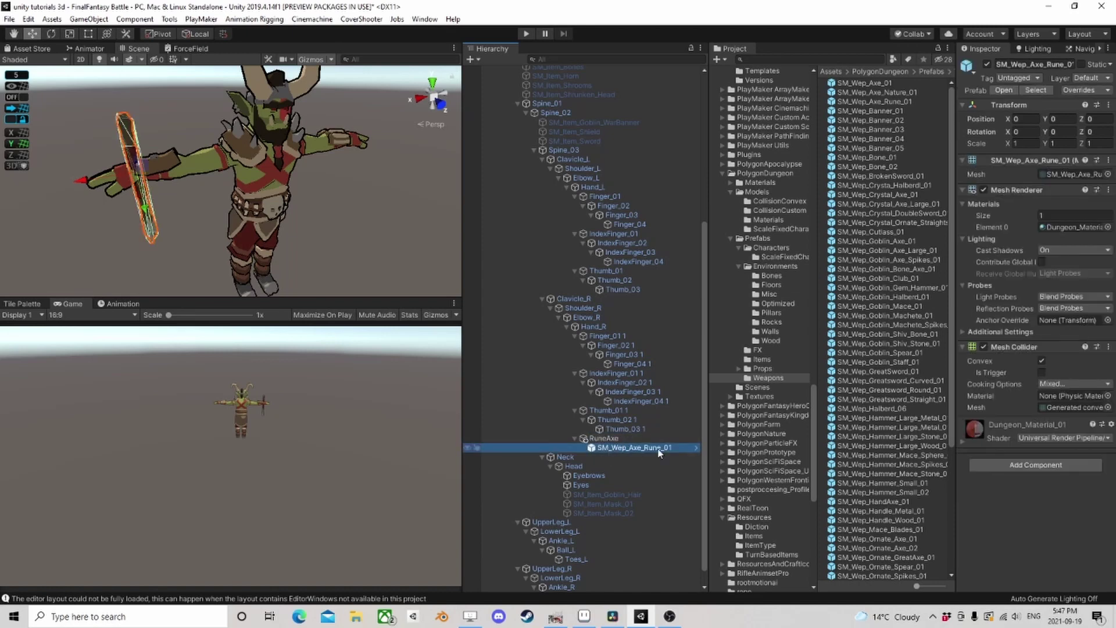
right_click(1014, 351)
left_click(1028, 377)
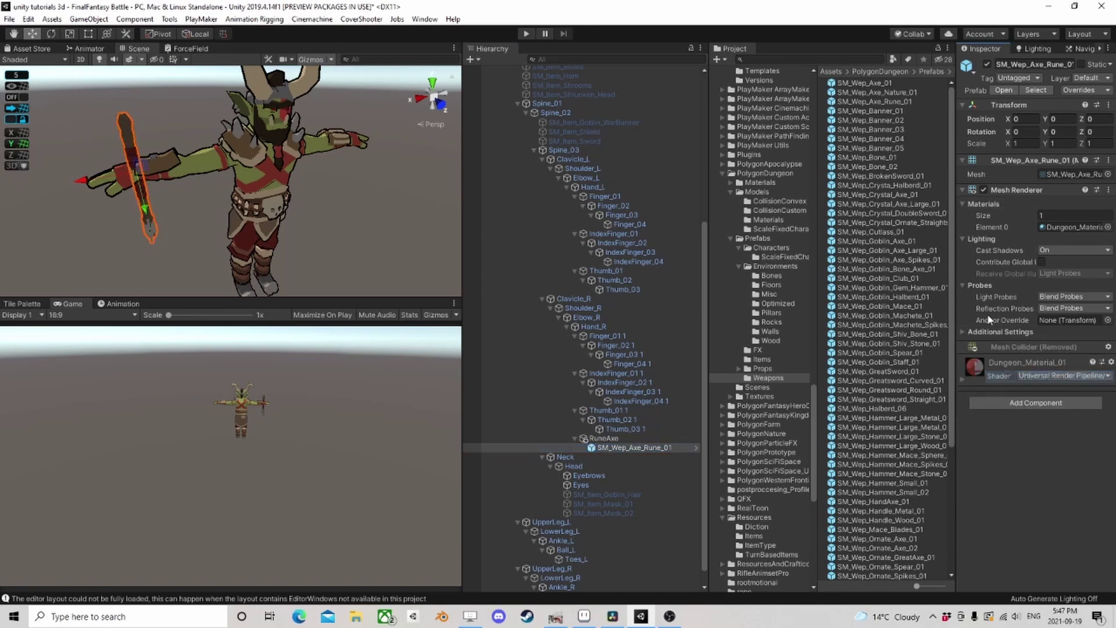
- Rotate SM_Wep_Axe_Rune_01 to about -182, -90, 86 and move it to about 0.12, 0.016, -0.031 so the goblin's hand grips the handle
left_click_drag(273, 186, 209, 237, "alt")
middle_click_drag(210, 237, 243, 223)
left_click(605, 439)
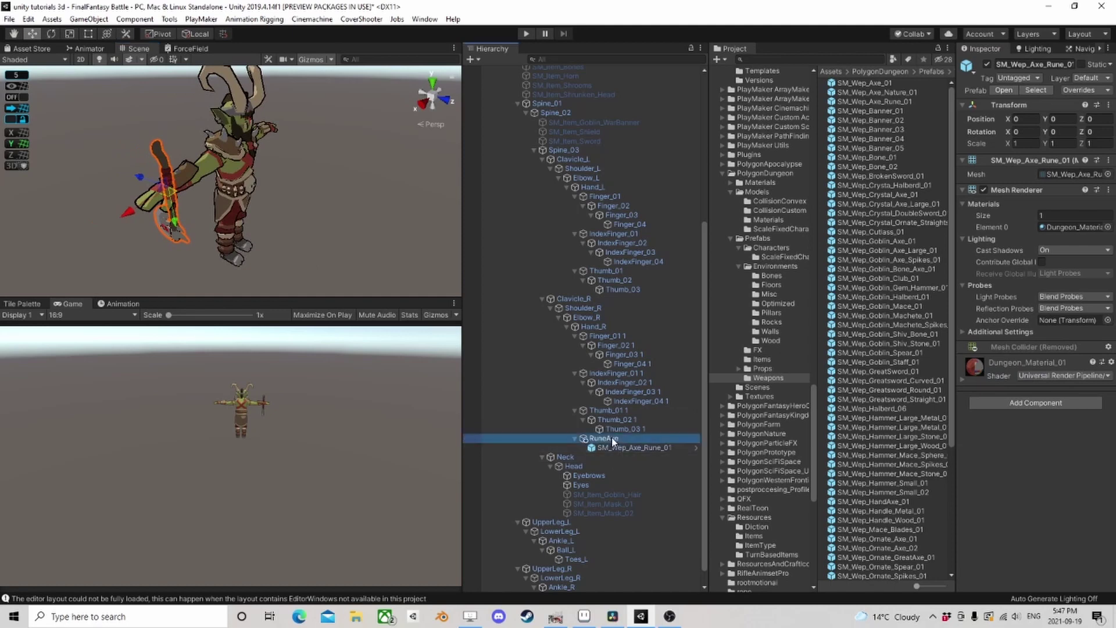
left_click(615, 450)
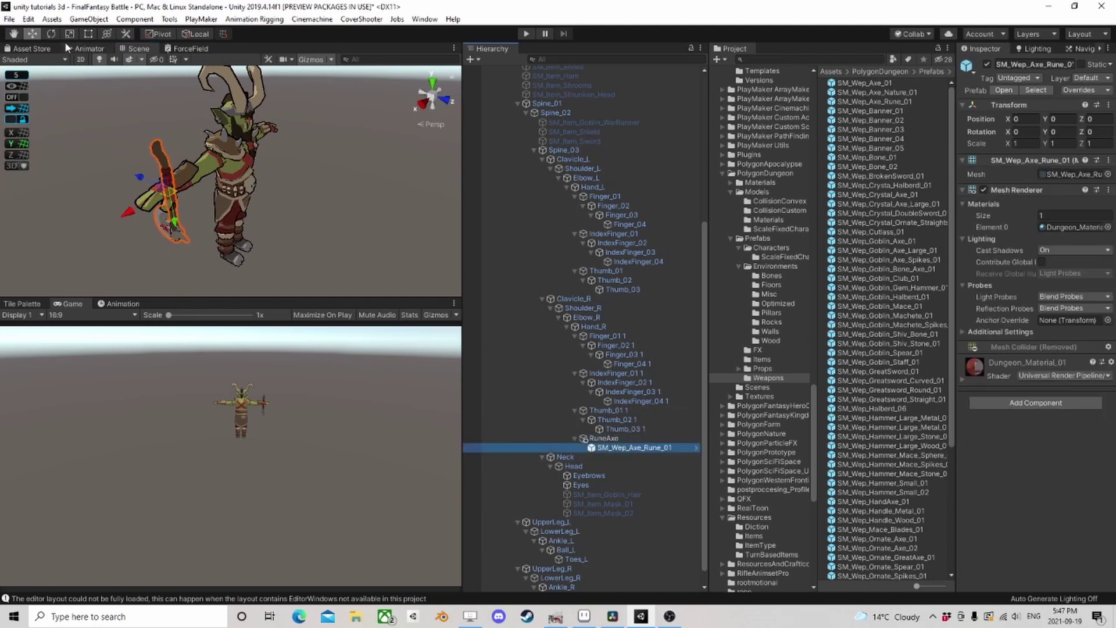
left_click(52, 33)
left_click_drag(197, 186, 256, 93)
left_click(32, 33)
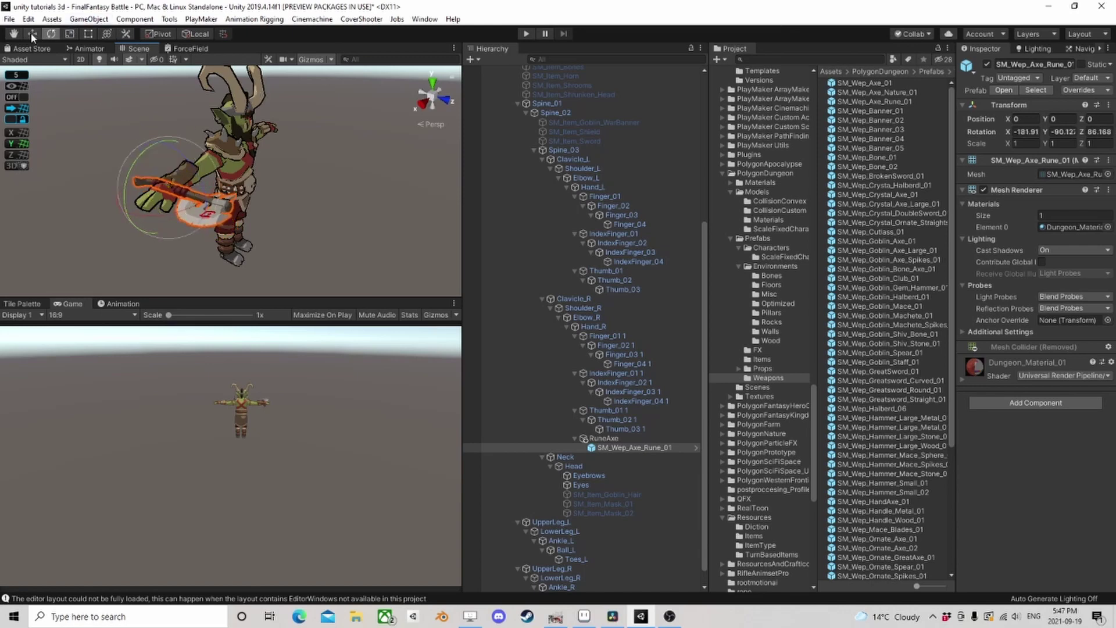
left_click_drag(166, 197, 148, 157)
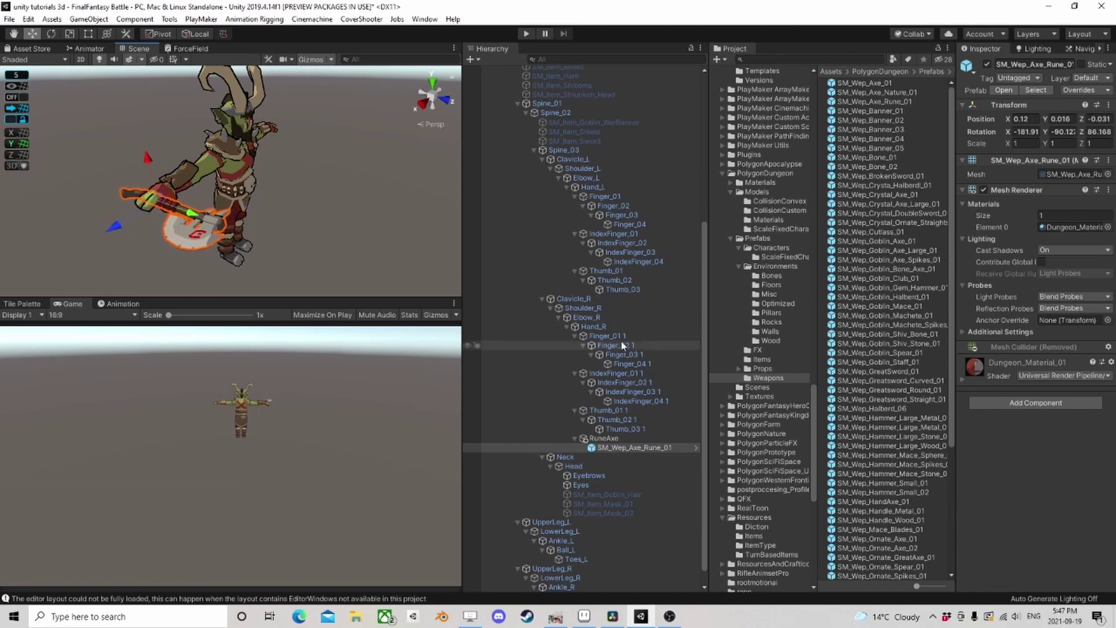
- Add a PlayMakerFSM component to SM_Wep_Axe_Rune_01
left_click(619, 440)
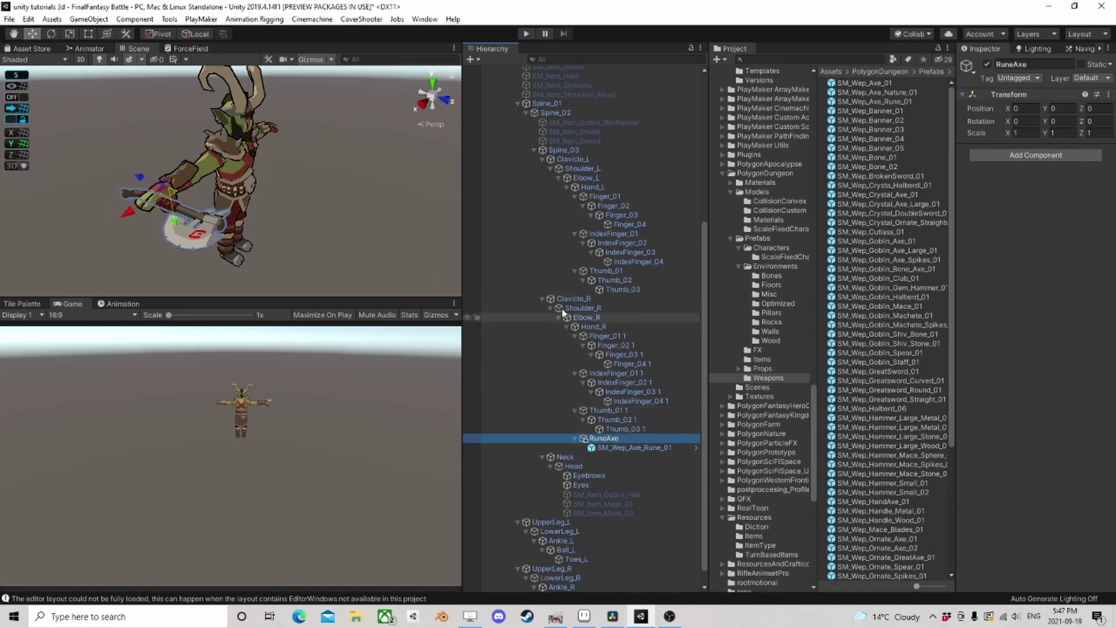
left_click(516, 103)
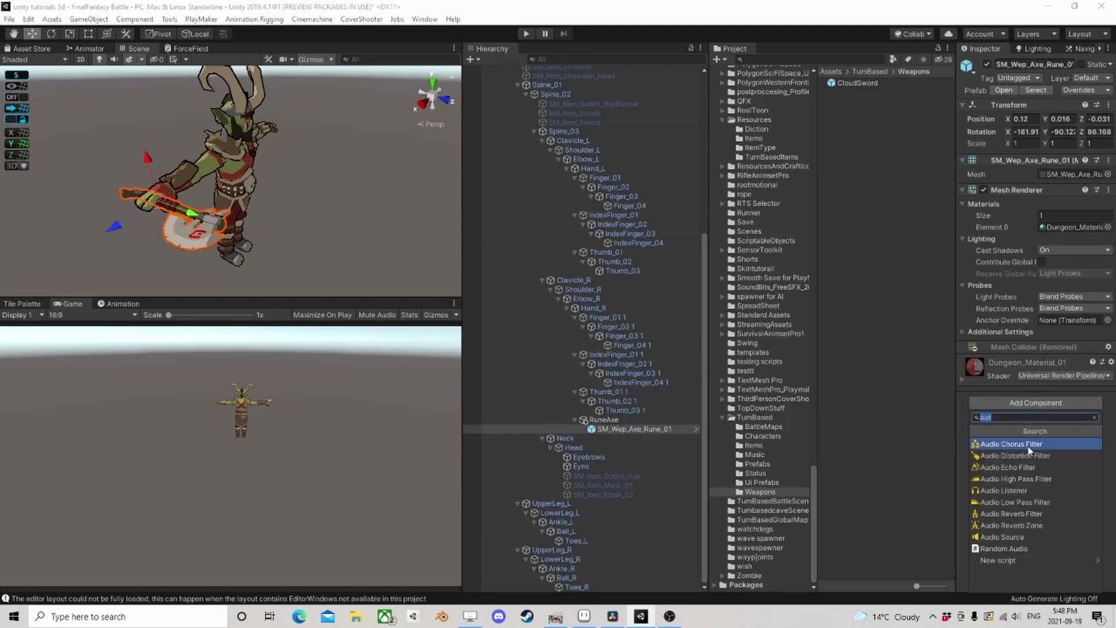
key("BackSpace")
type("Fsm")
left_click(1021, 467)
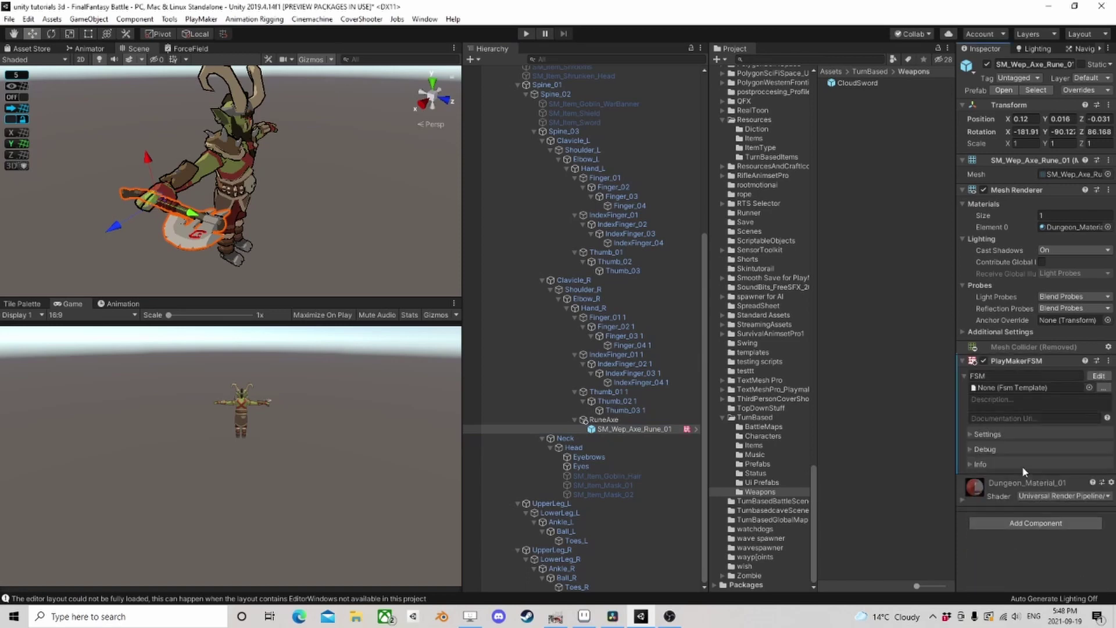
- Create an Int variable named Damage in the axe's FSM, expose it as an input, and set its value to 75
left_click(1099, 376)
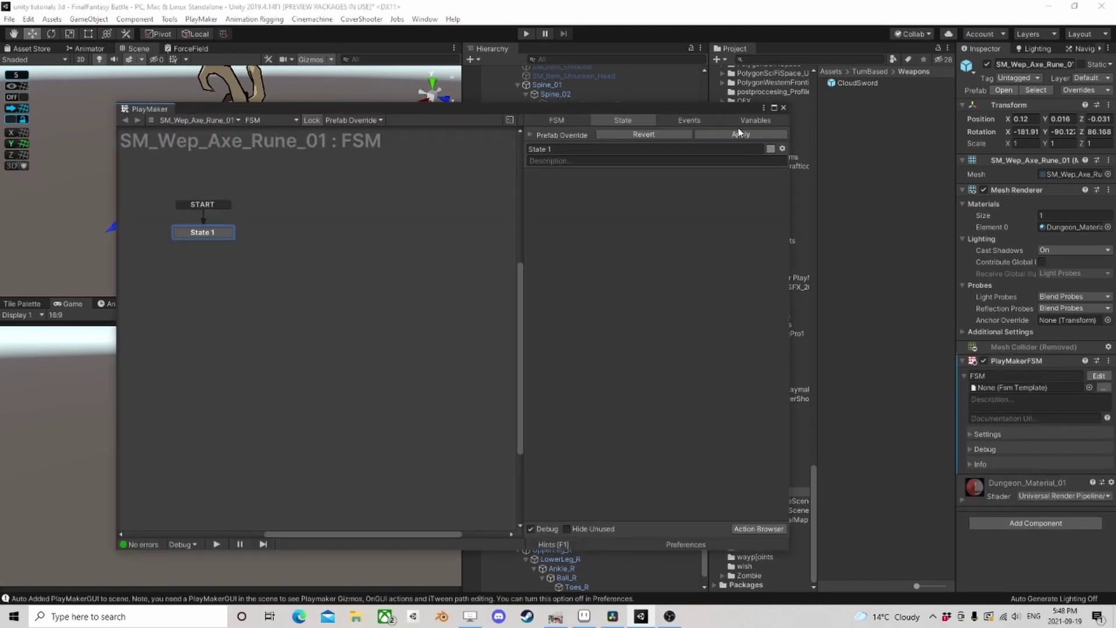
left_click(752, 122)
left_click(610, 530)
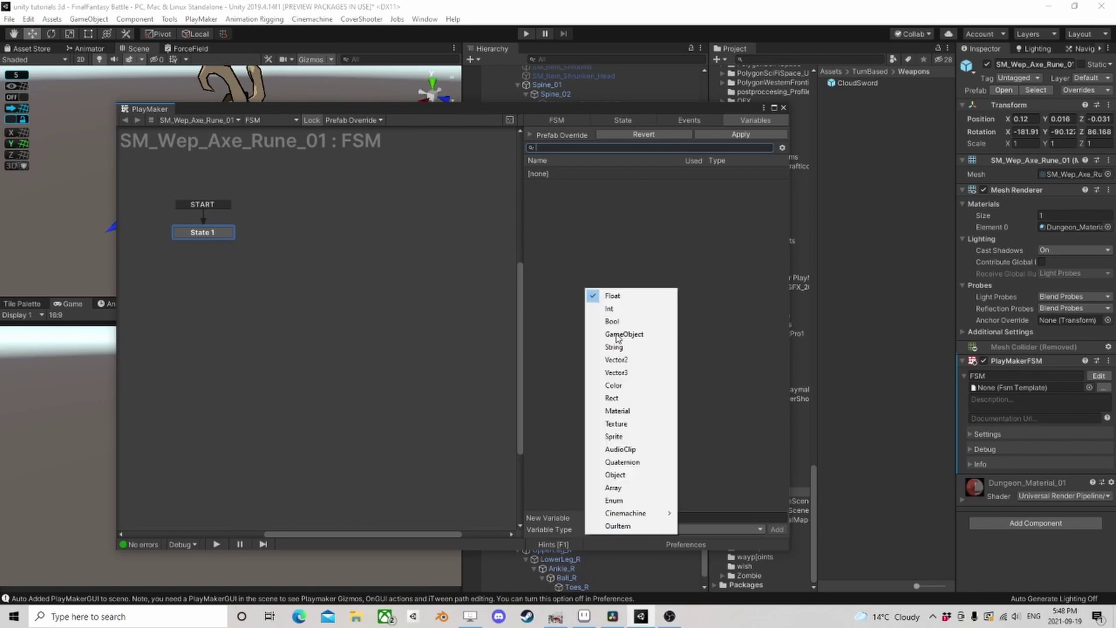
key("Down")
key("Return")
left_click(606, 518)
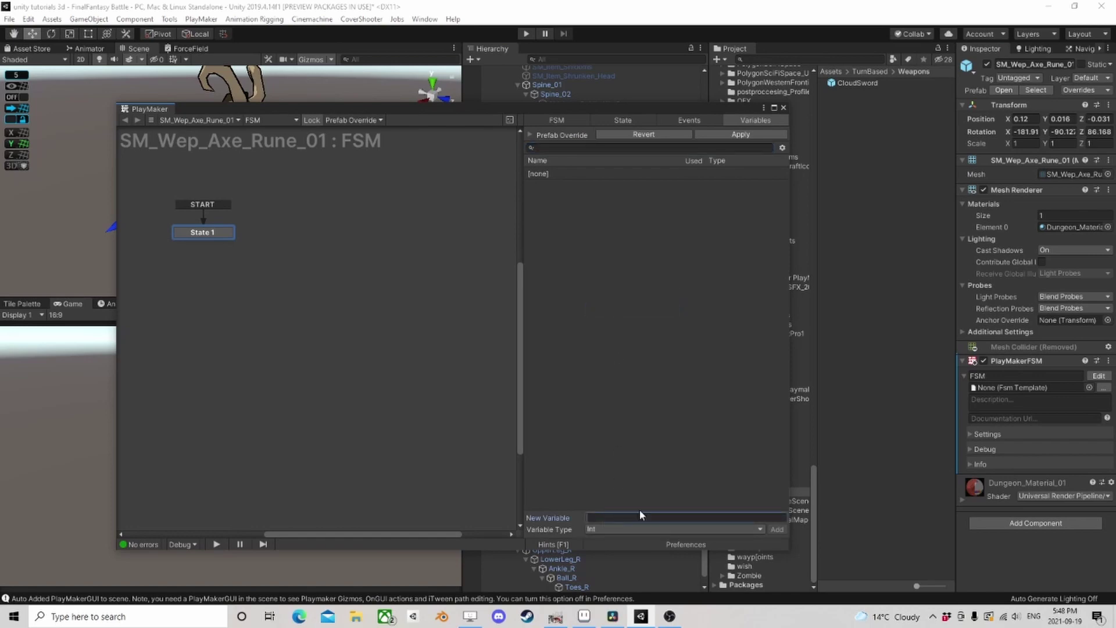
type("Damage")
key("Return")
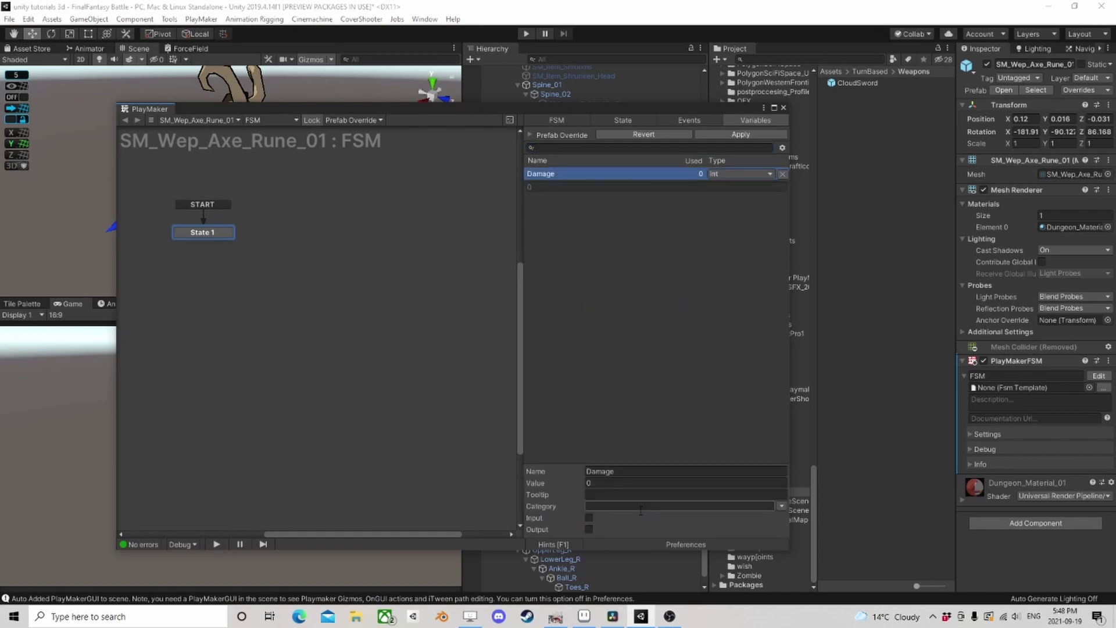
left_click(589, 517)
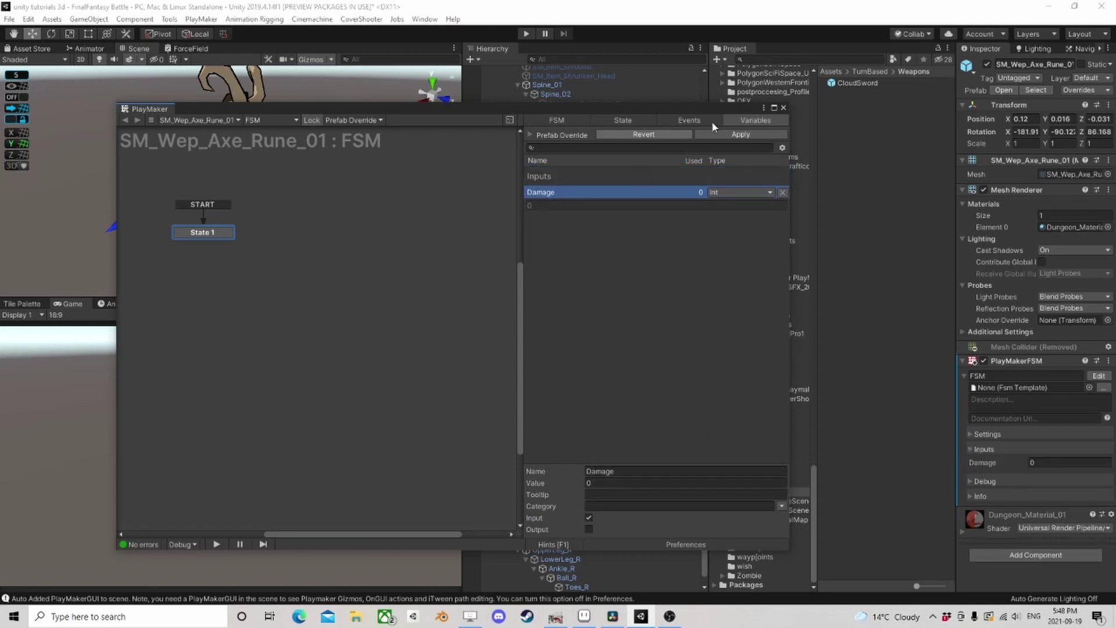
left_click(783, 108)
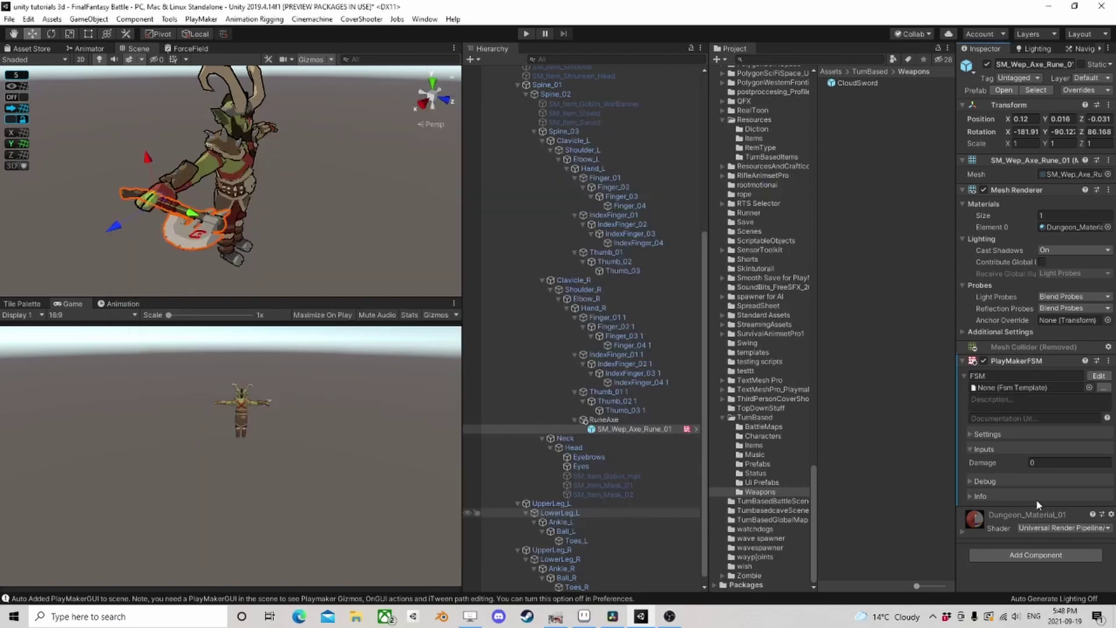
type("75")
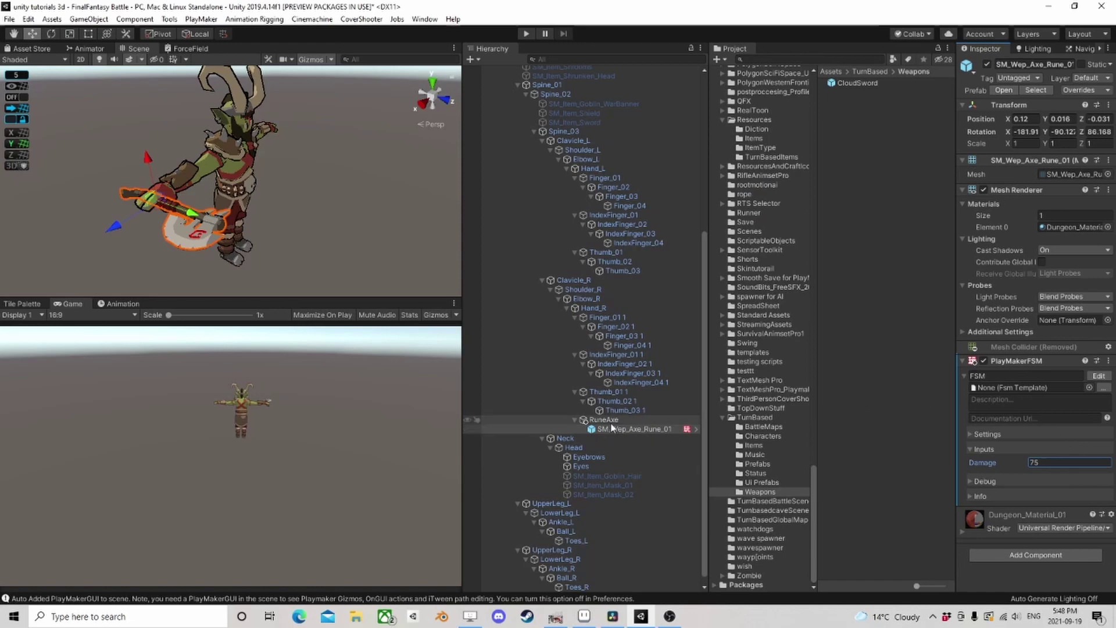
- Copy the PlayMakerFSM component from SM_Wep_Axe_Rune_01 and paste it as a new component on RuneAxe
right_click(1032, 360)
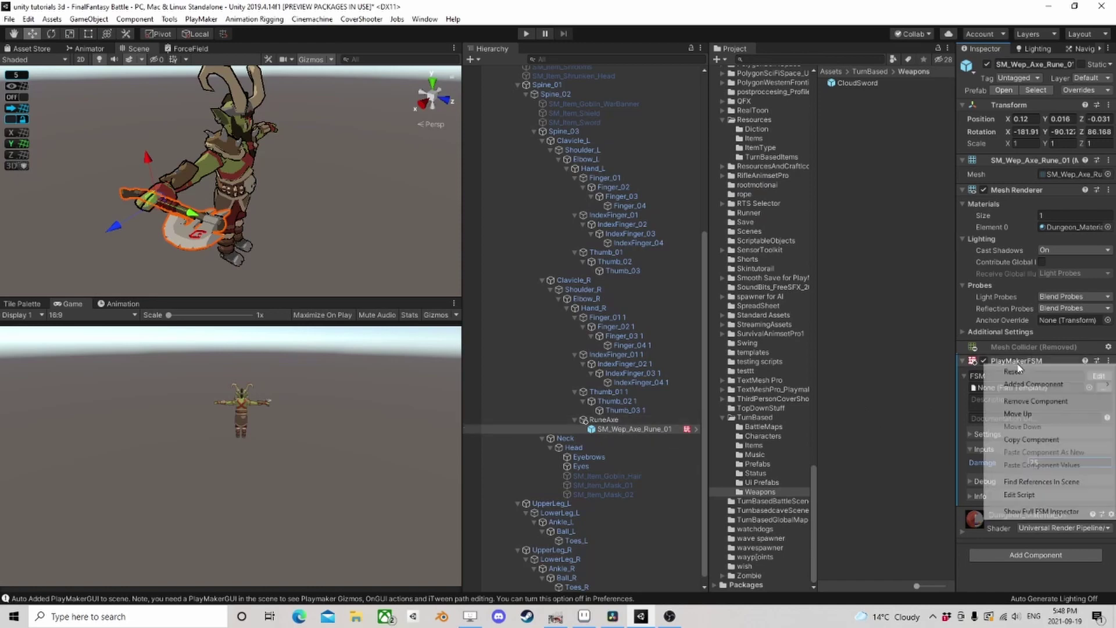
left_click(1039, 440)
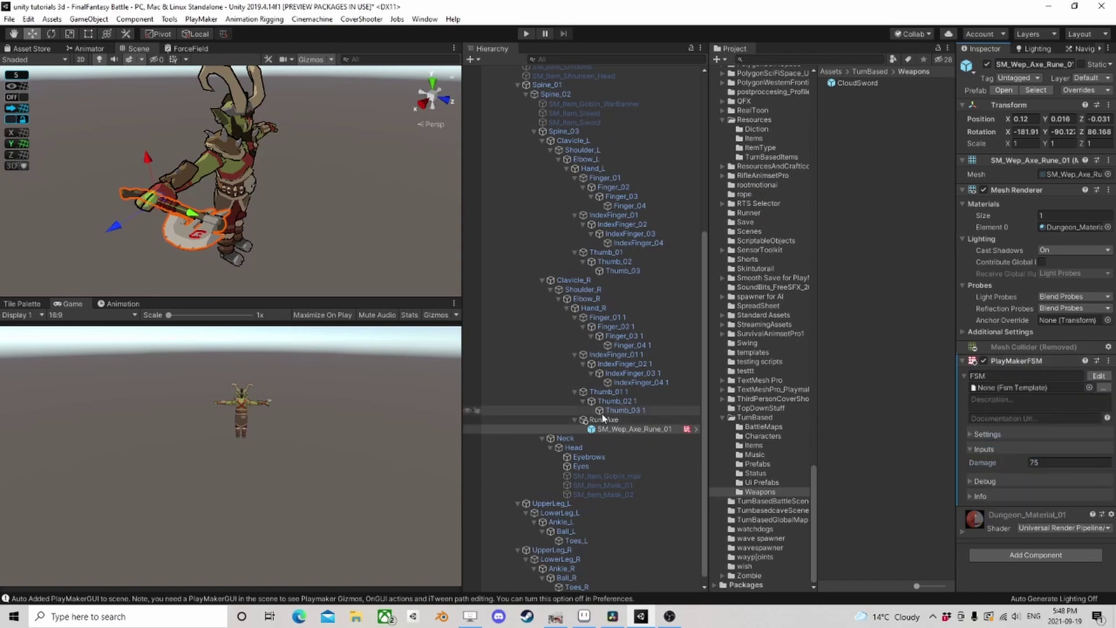
left_click(603, 419)
right_click(995, 97)
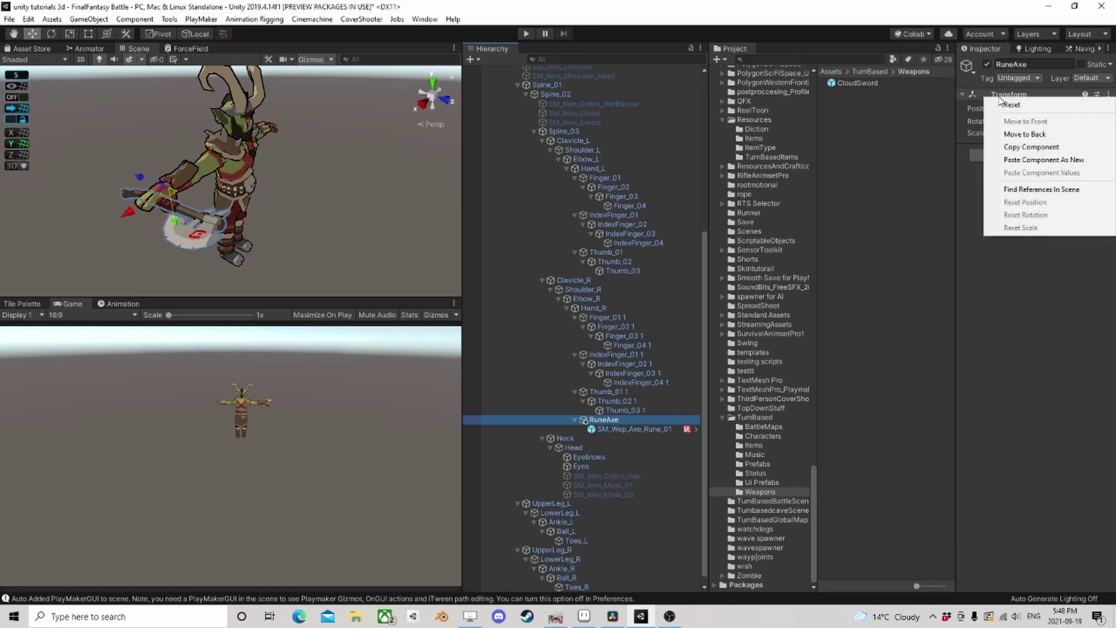
left_click(1016, 157)
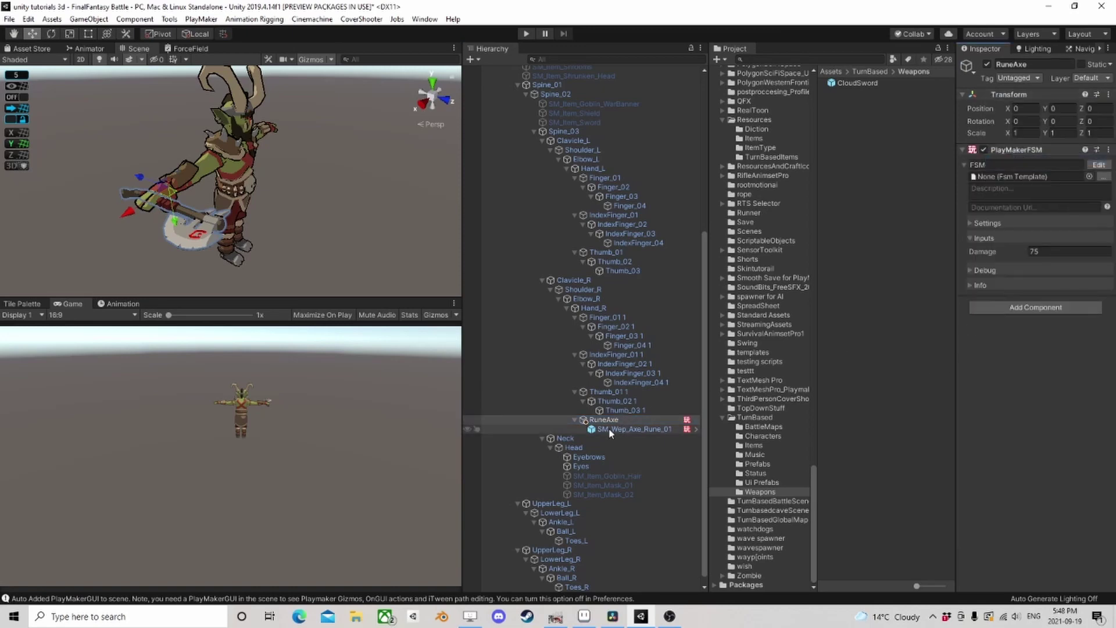
- Remove the PlayMakerFSM component from SM_Wep_Axe_Rune_01
left_click(634, 429)
right_click(992, 361)
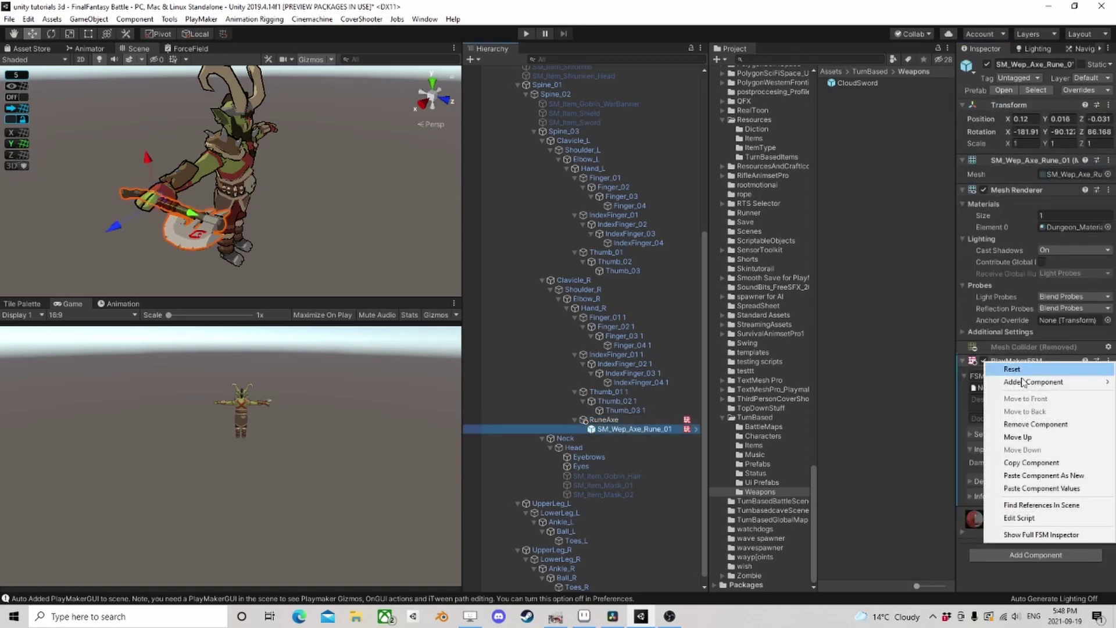
left_click(1035, 424)
- Save RuneAxe with its child axe as a prefab in the TurnBased Weapons folder
left_click(605, 420)
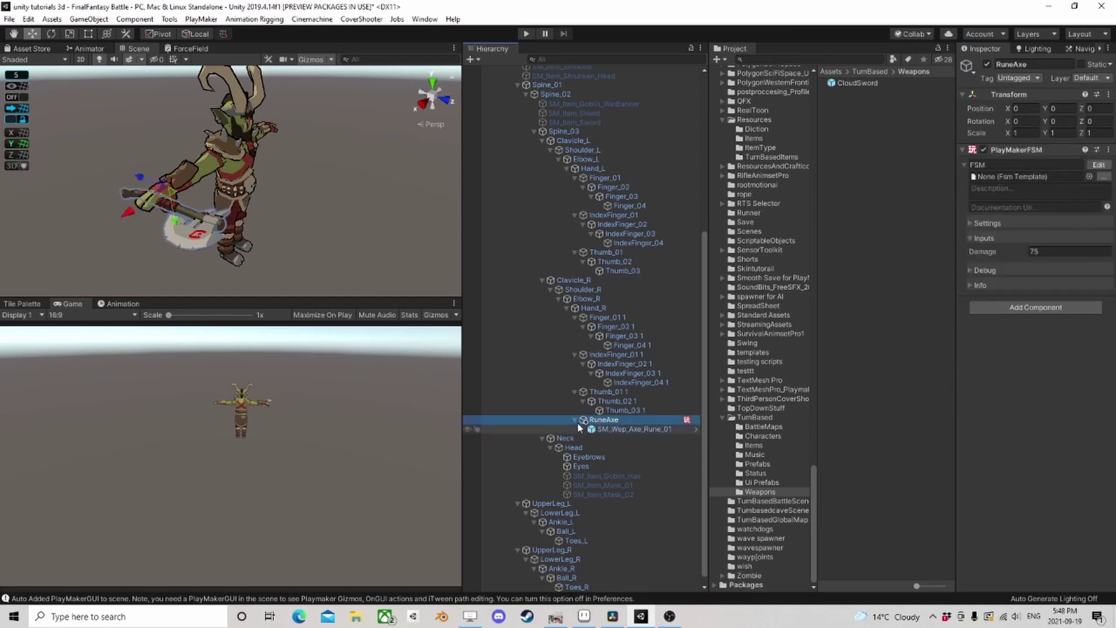
left_click(575, 420)
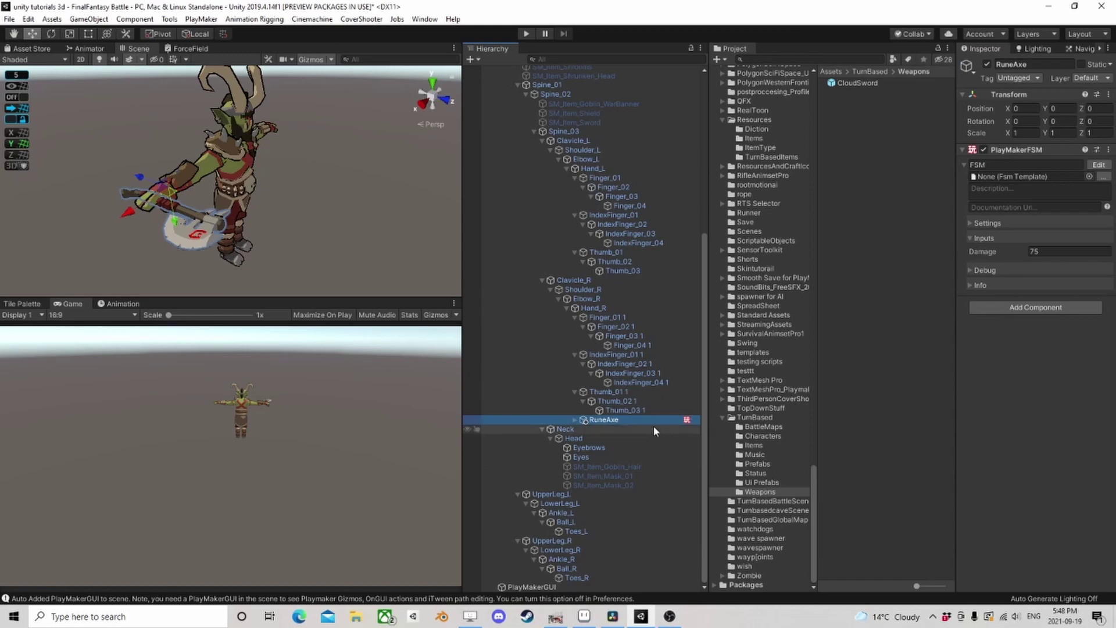
left_click_drag(604, 419, 862, 166)
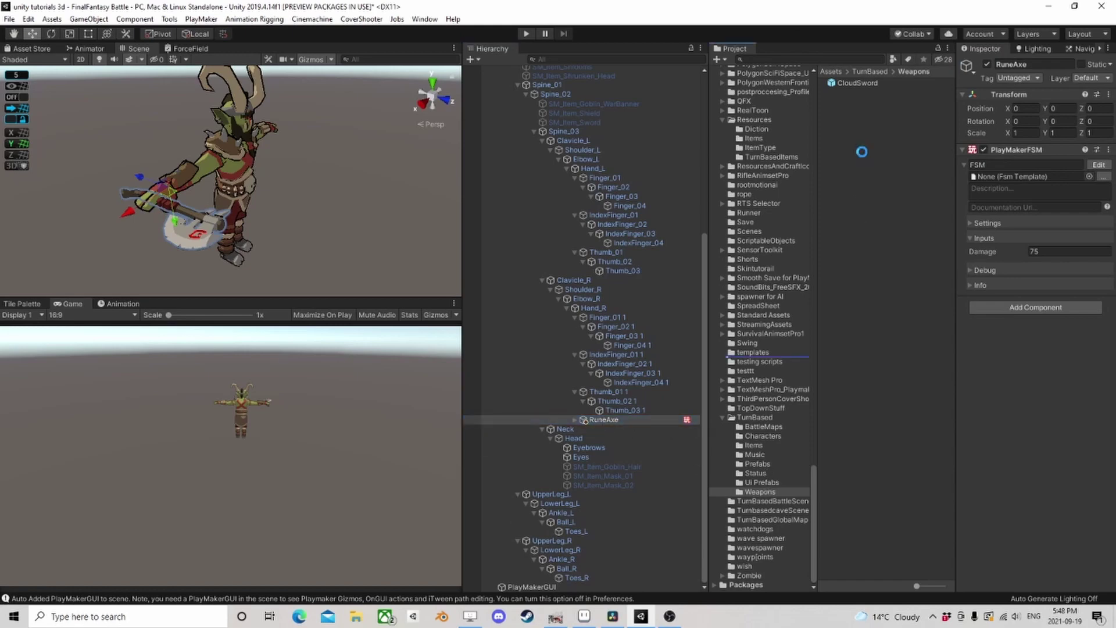
- Delete RuneAxe from the goblin's hand and remove the whole Character_Goblin_WarChief from the scene
left_click(605, 420)
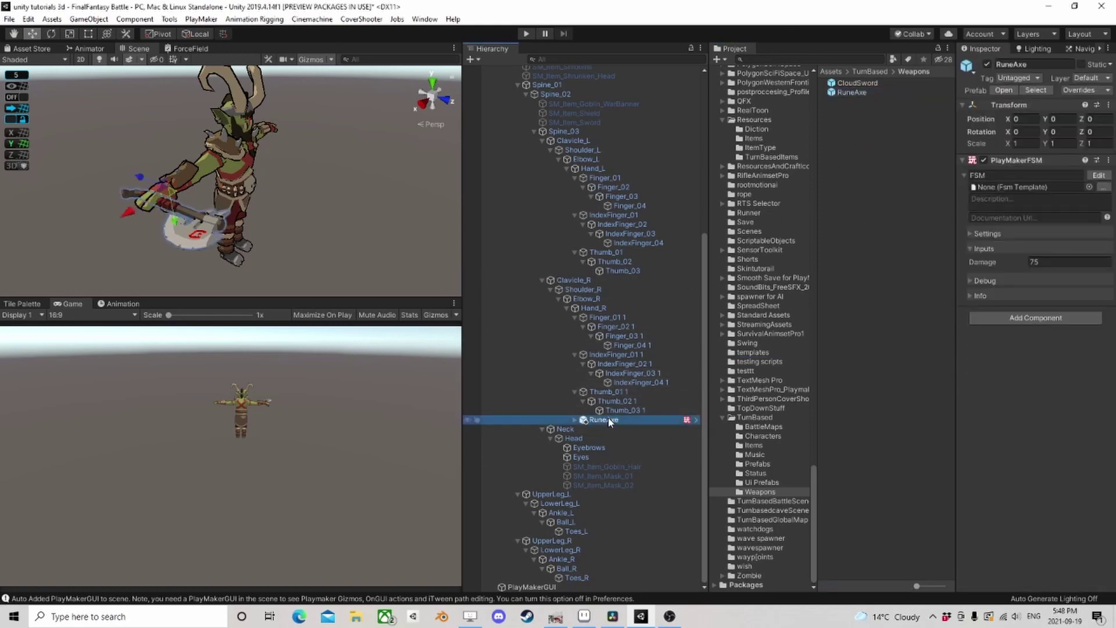
key("Delete")
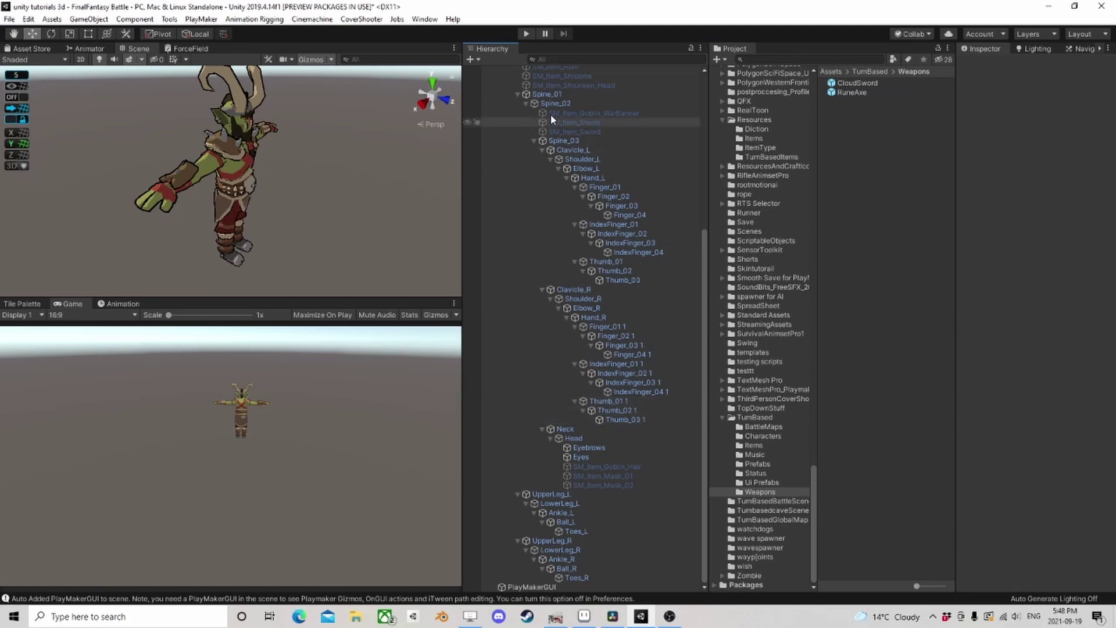
scroll(541, 110, "up", 10)
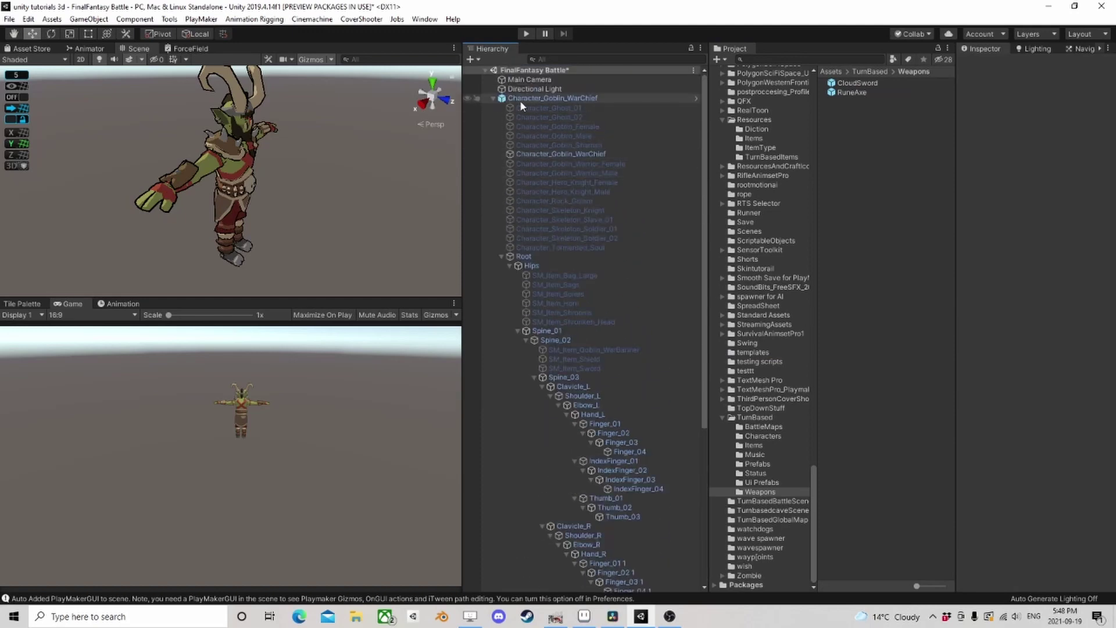
left_click(523, 98)
key("Delete")
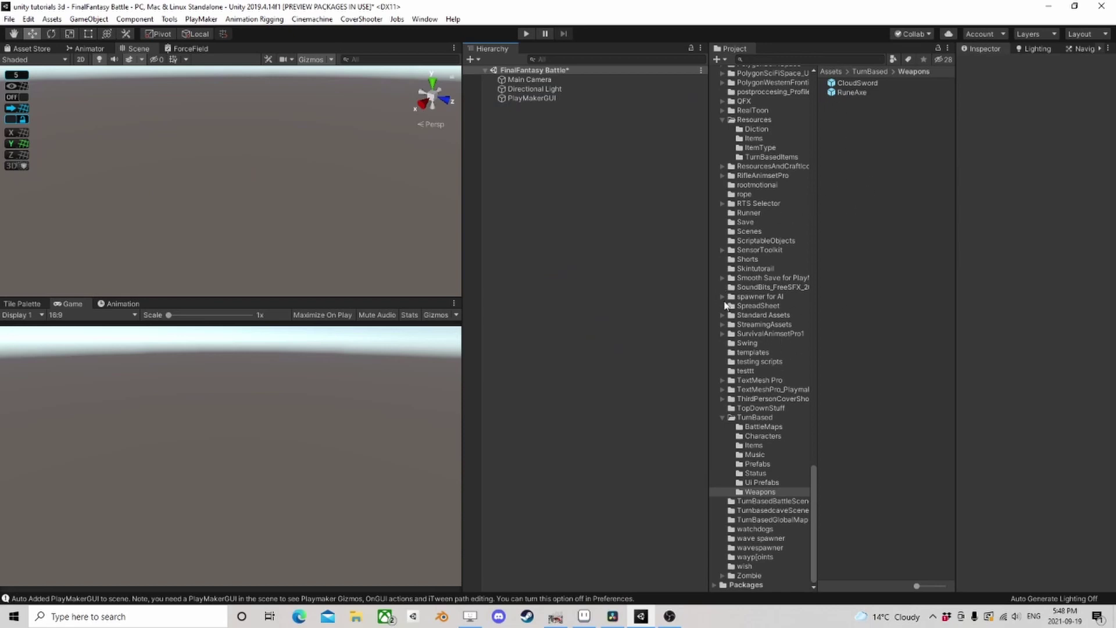
- Add the Starting Character prefab from the TurnBased Characters folder to the scene
left_click(756, 482)
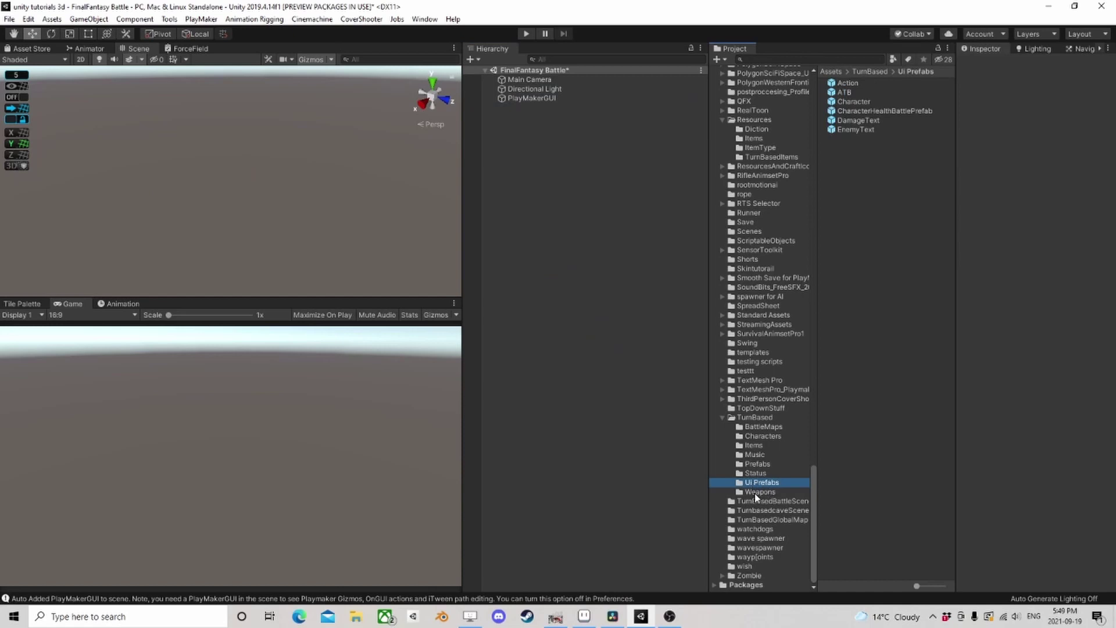
left_click(756, 438)
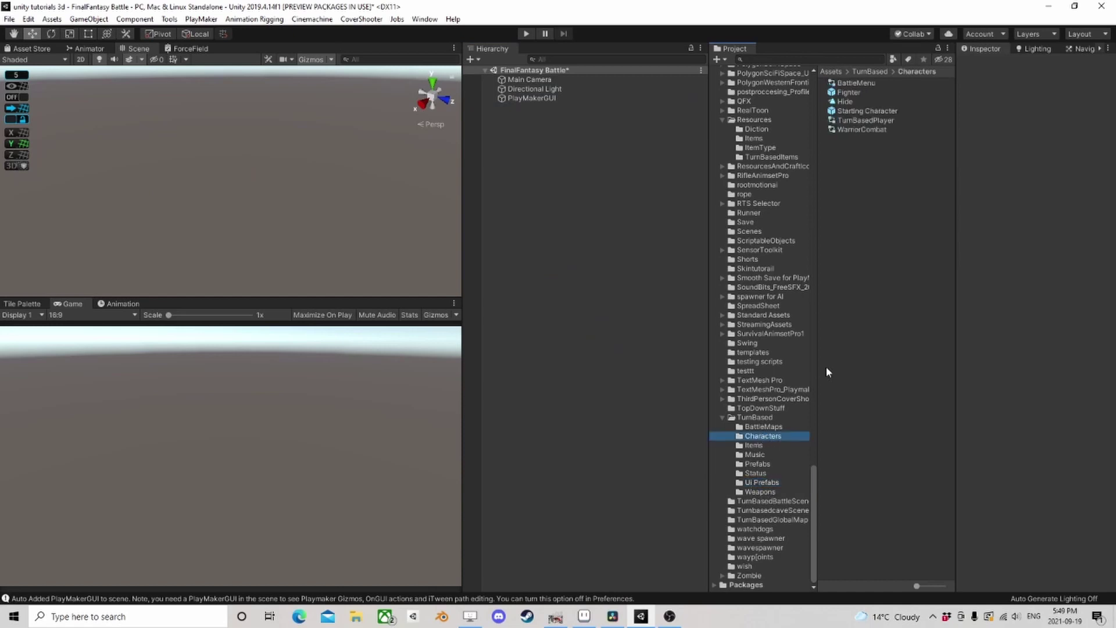
left_click_drag(851, 111, 574, 191)
left_click_drag(308, 189, 334, 193, "alt")
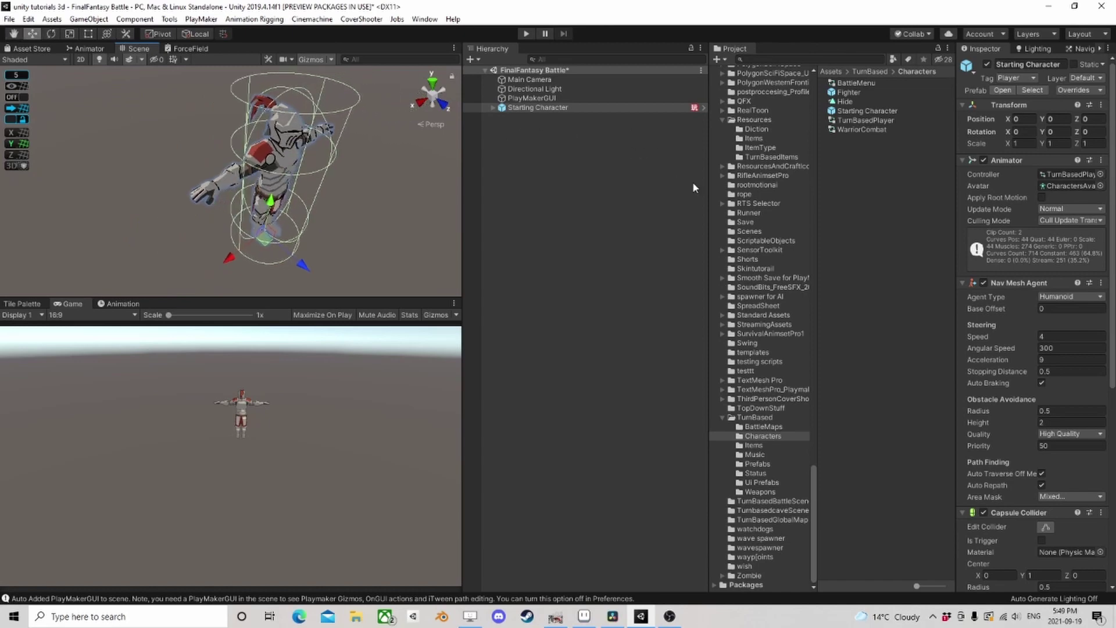
- Add PolygonDungeon's Character_Hero_Knight_Female prefab to the scene and move it beside Starting Character, to about -1.18 on X
left_click_drag(707, 188, 618, 192)
scroll(652, 234, "up", 20)
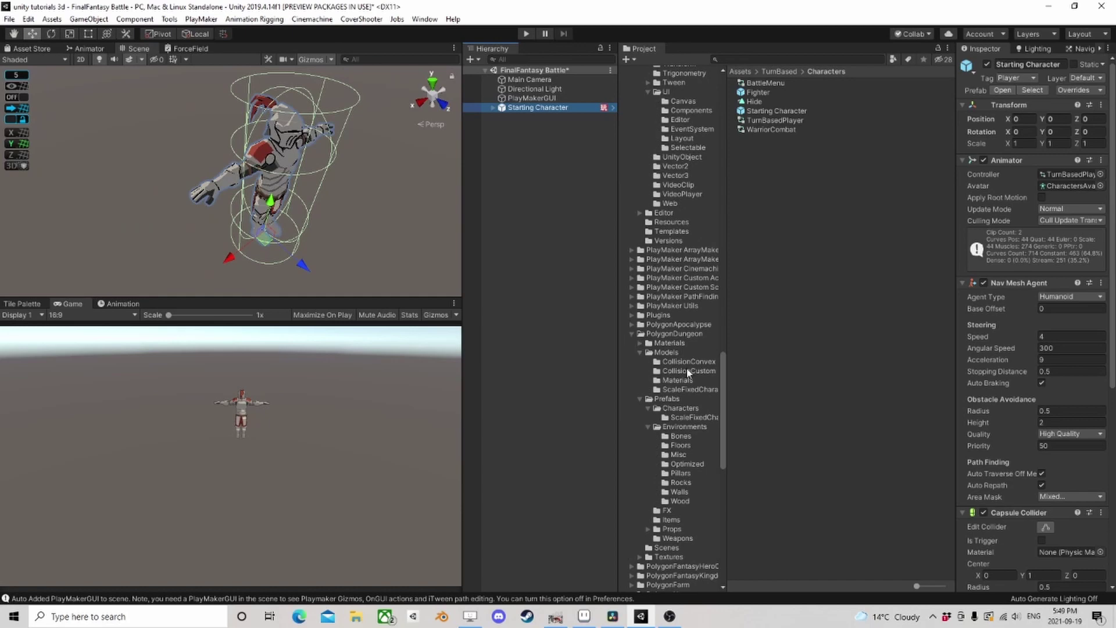
left_click(684, 418)
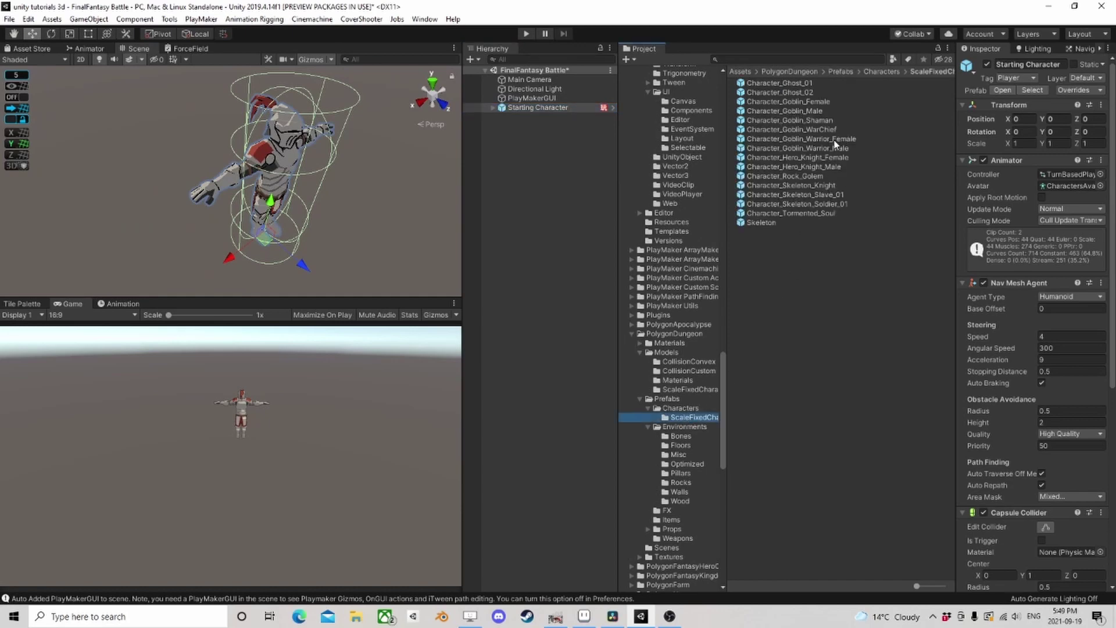
left_click_drag(829, 158, 549, 187)
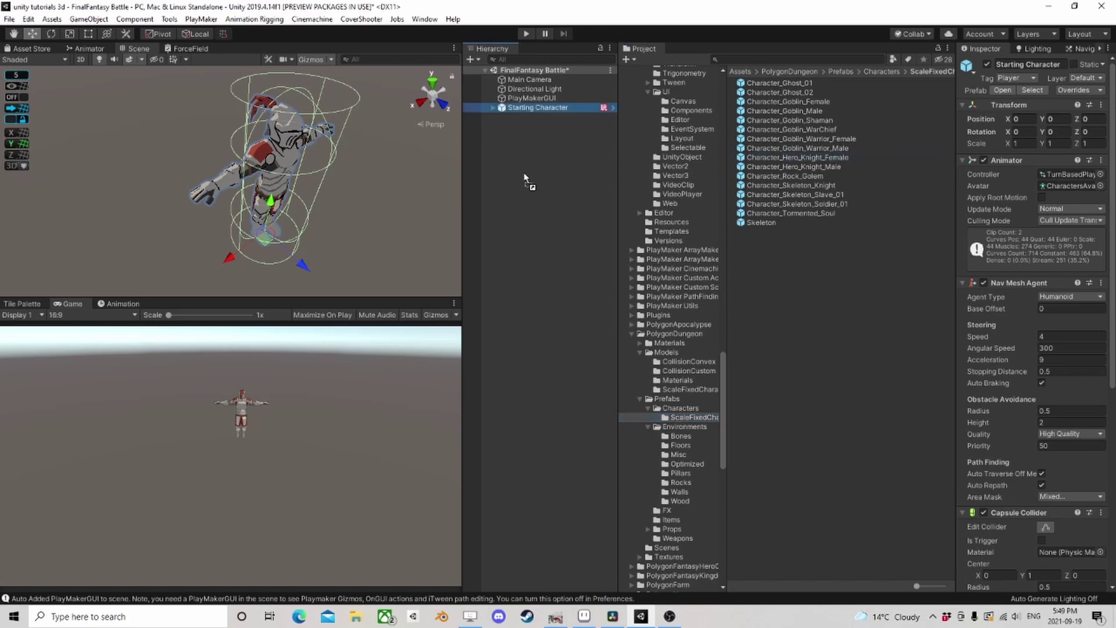
left_click_drag(215, 257, 229, 189)
middle_click_drag(229, 190, 250, 198)
scroll(250, 198, "down", 4)
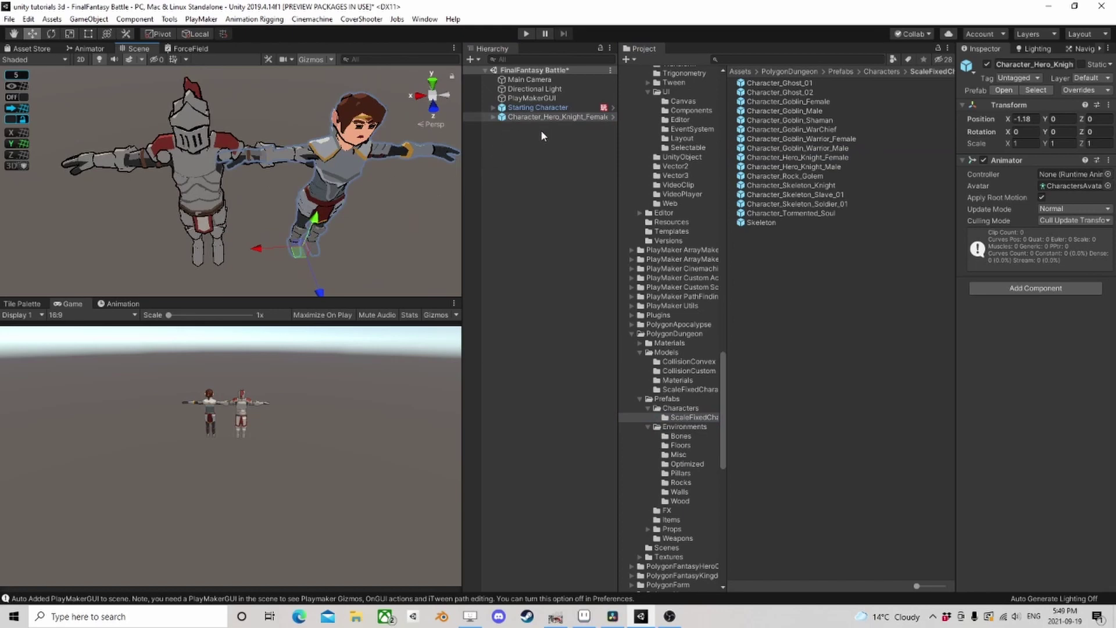
- Review Starting Character's components and add a Nav Mesh Agent and a Capsule Collider to Character_Hero_Knight_Female
left_click(531, 110)
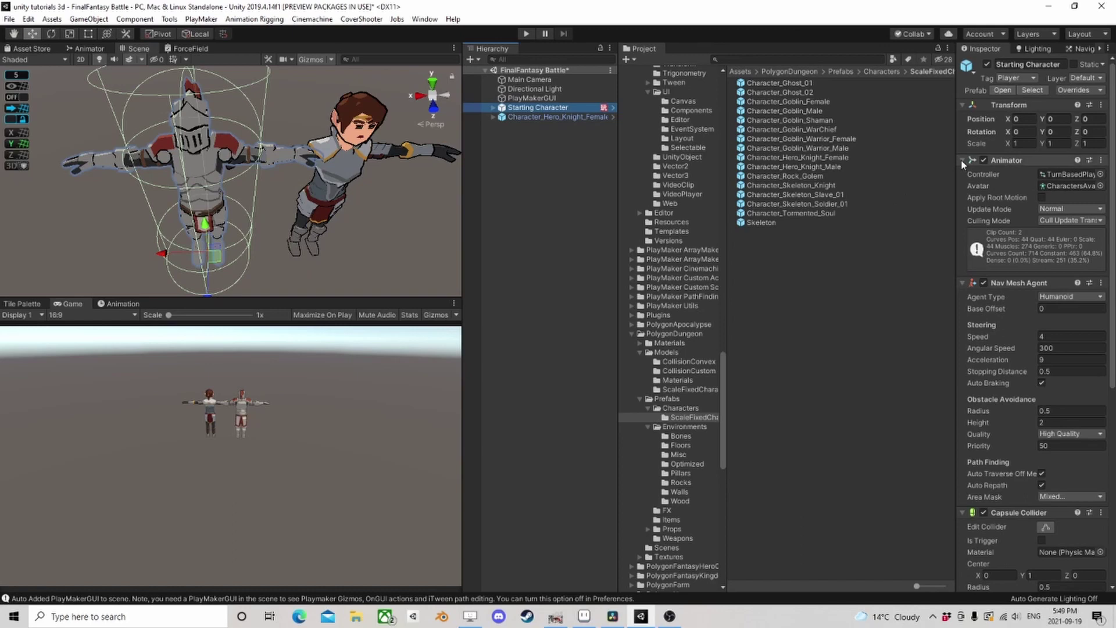
scroll(1005, 321, "down", 3)
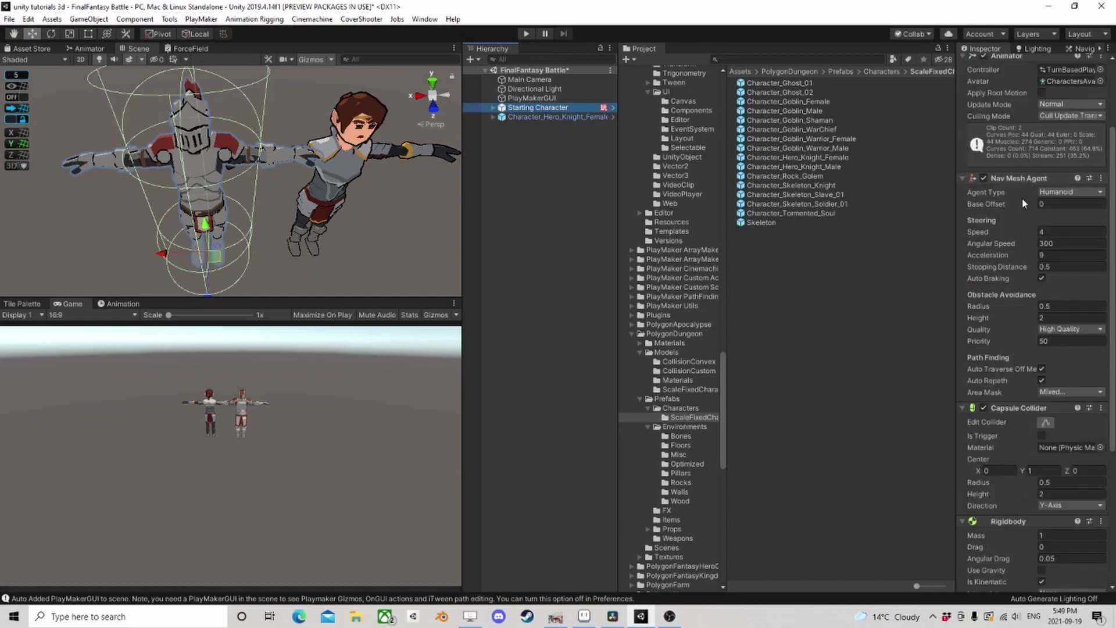
scroll(1010, 291, "down", 3)
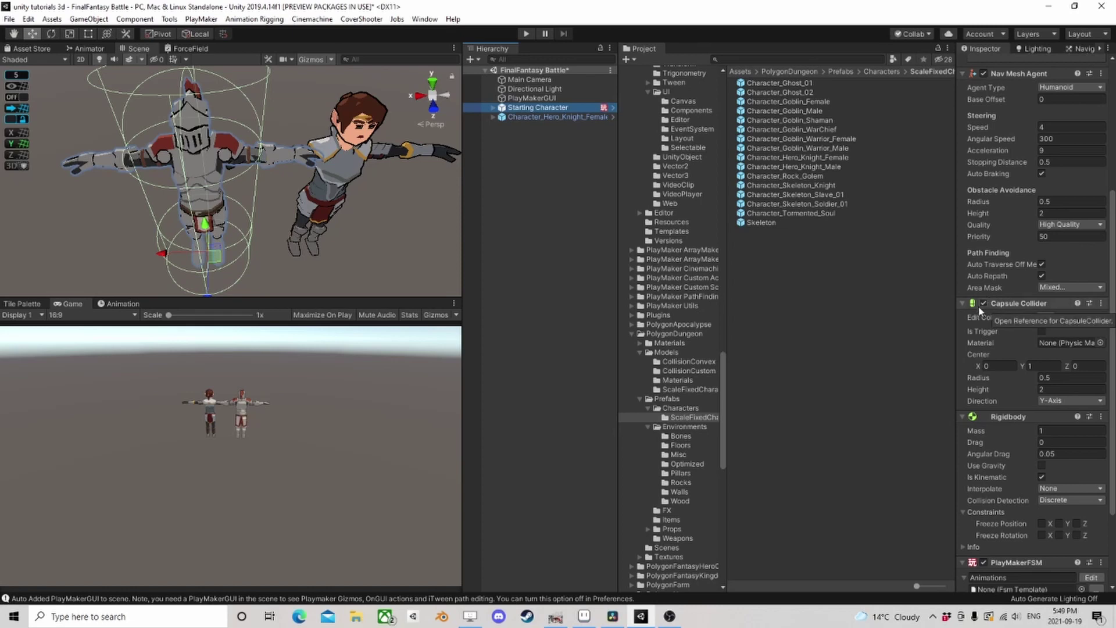
scroll(1019, 367, "down", 3)
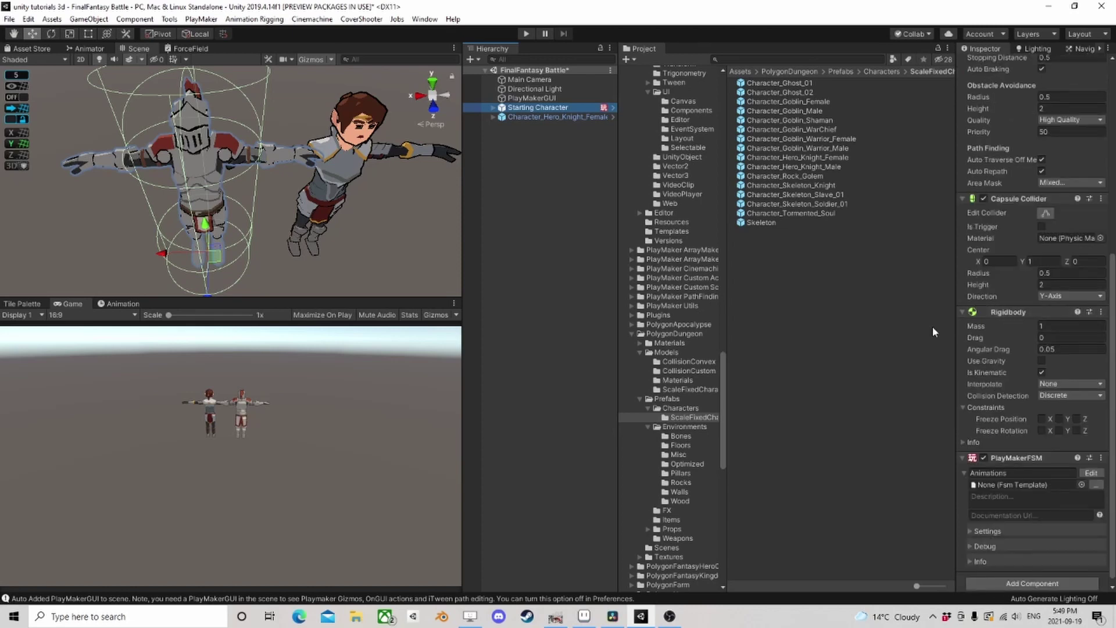
scroll(999, 395, "down", 1)
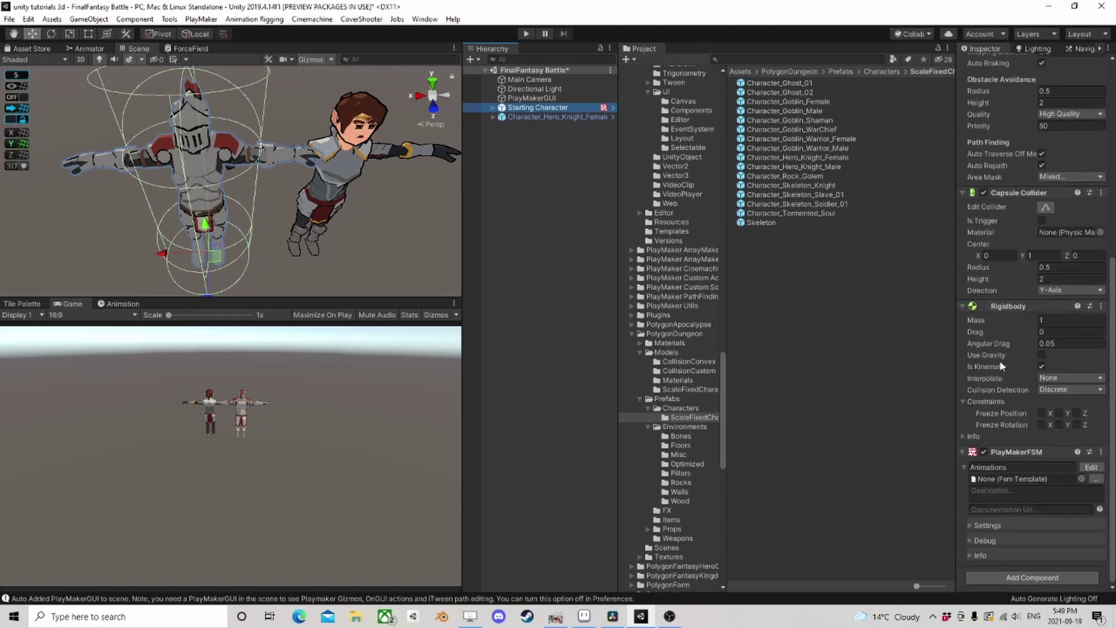
left_click(539, 118)
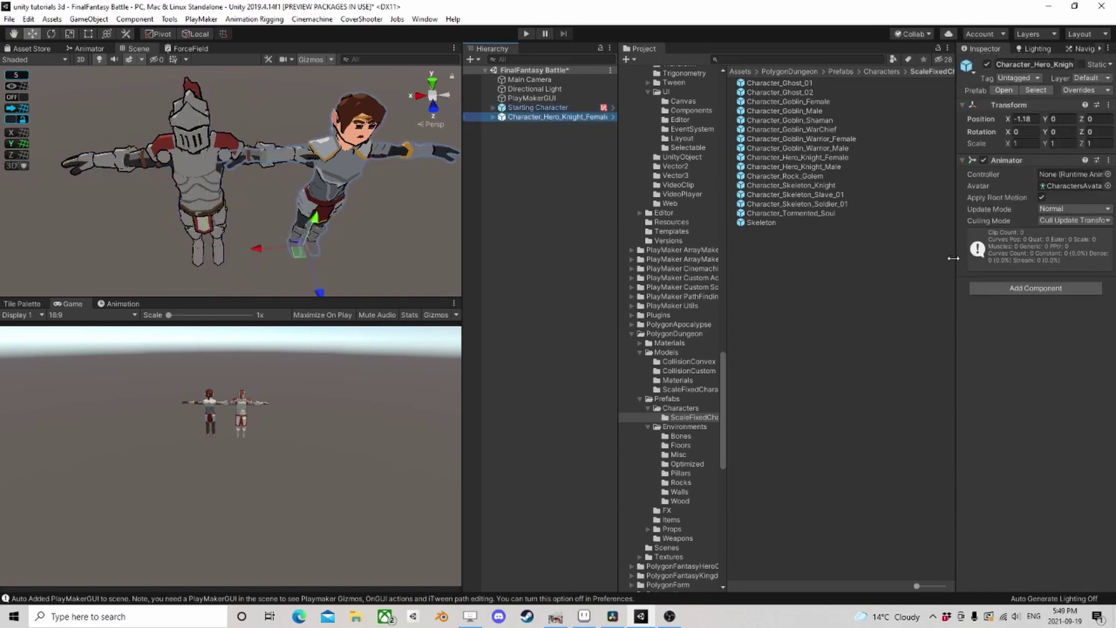
left_click(1022, 289)
type("navm")
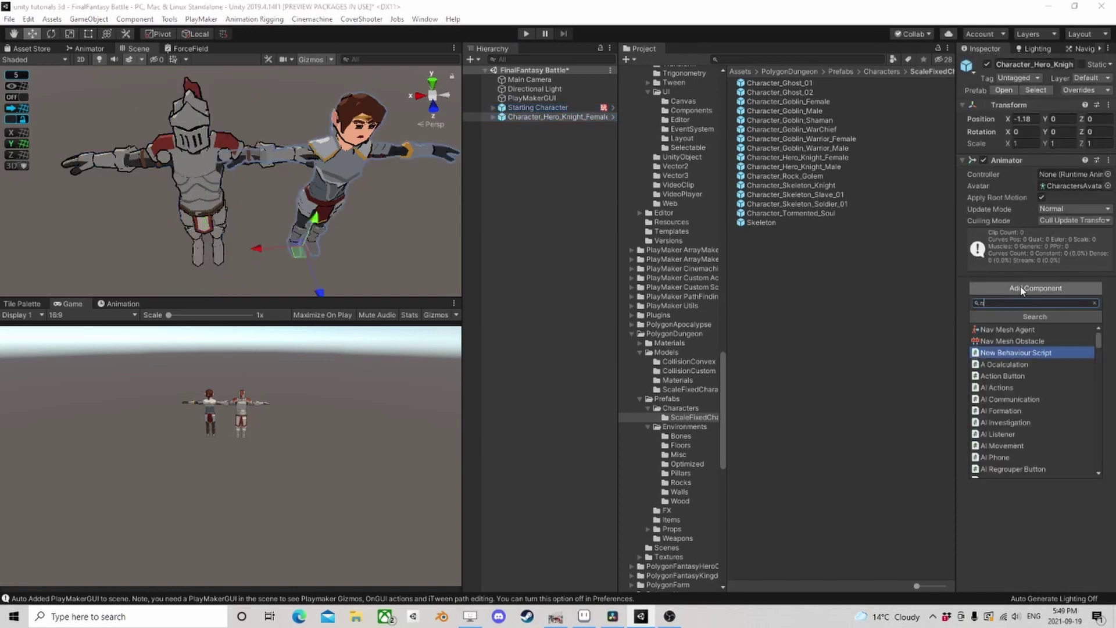
left_click(1031, 330)
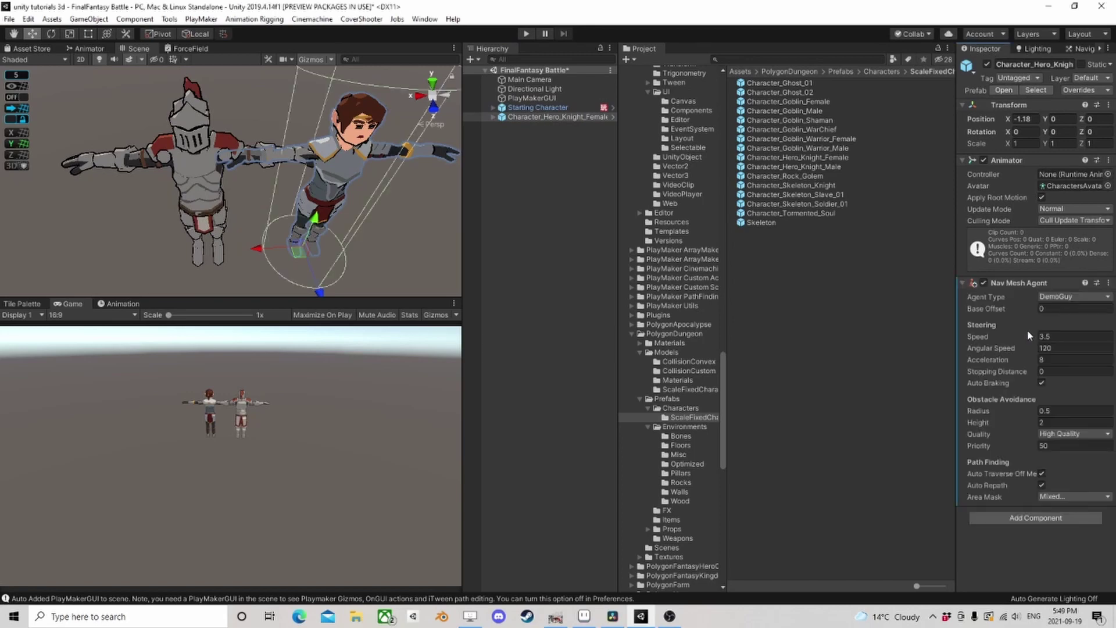
left_click(1027, 518)
type("cap")
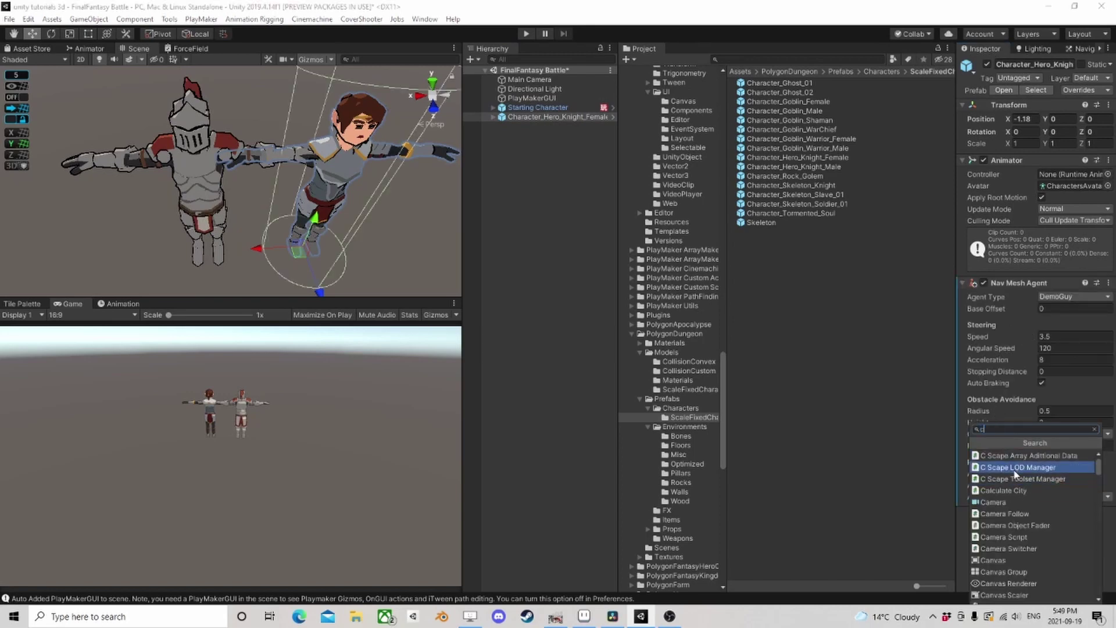
left_click(1021, 456)
- Add a kinematic Rigidbody without gravity and a PlayMakerFSM component to Character_Hero_Knight_Female
scroll(1021, 494, "down", 2)
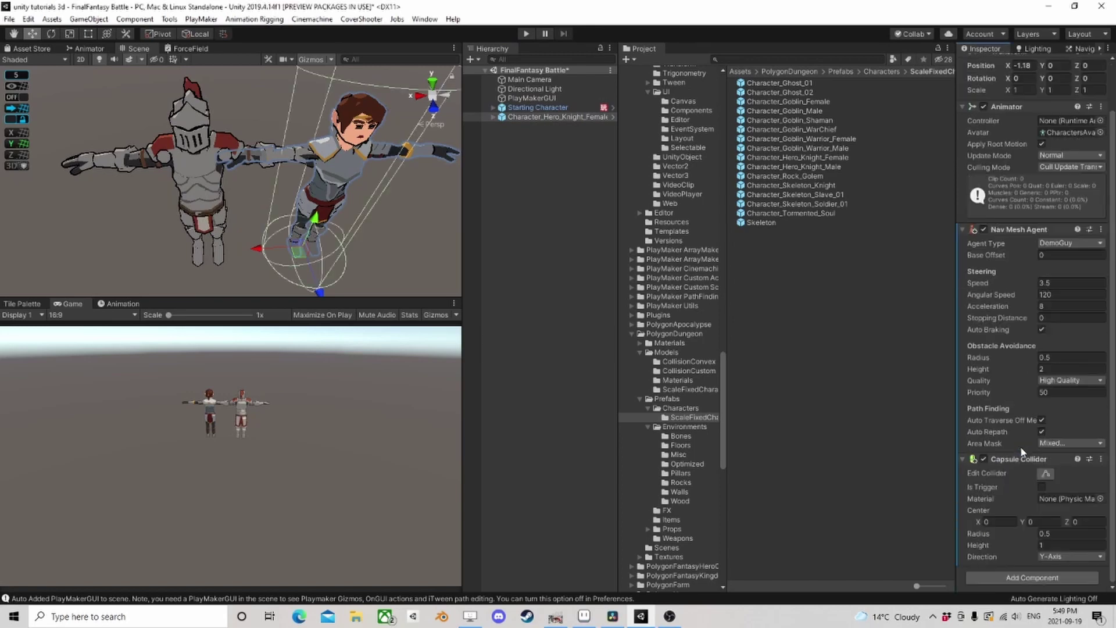
left_click(1021, 575)
type("rig")
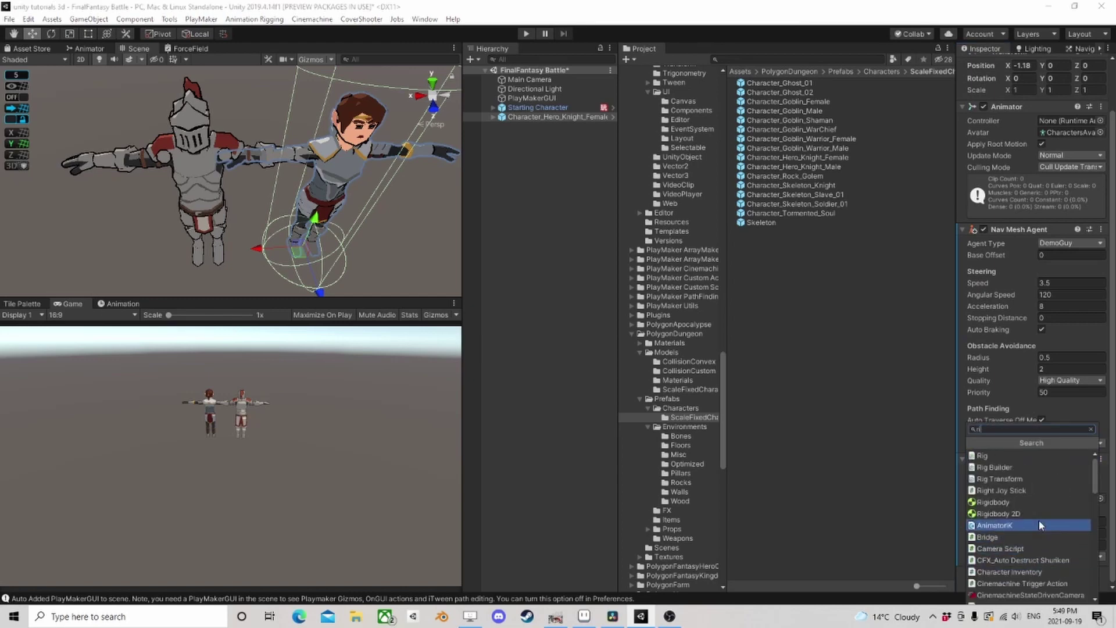
left_click(1015, 502)
scroll(1014, 505, "down", 2)
scroll(1014, 506, "down", 2)
left_click(1004, 578)
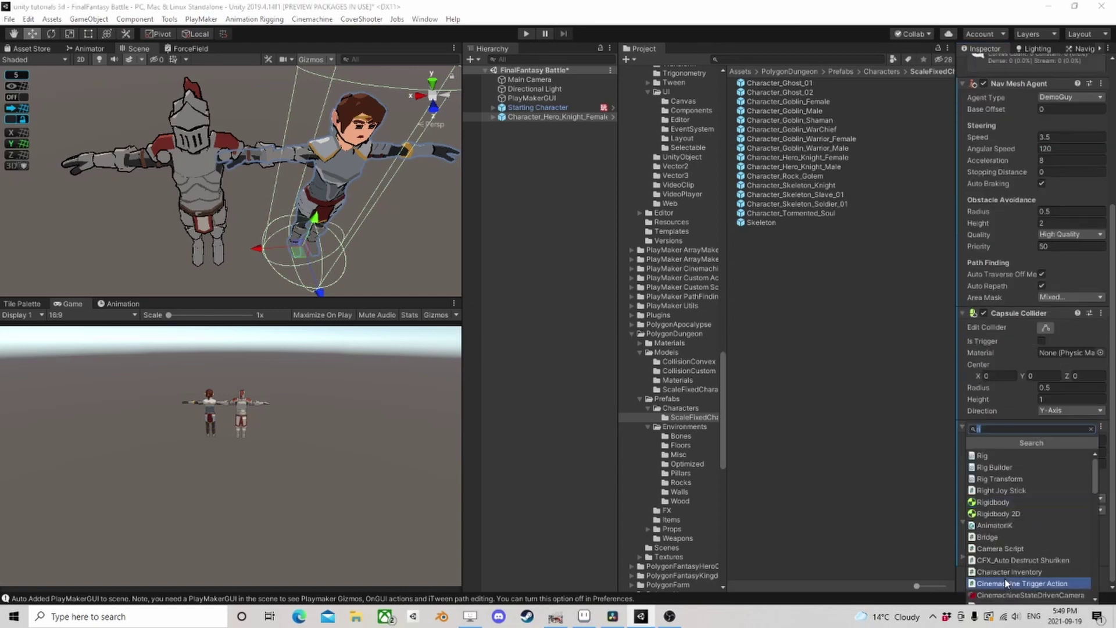
type("fsm")
left_click(1005, 478)
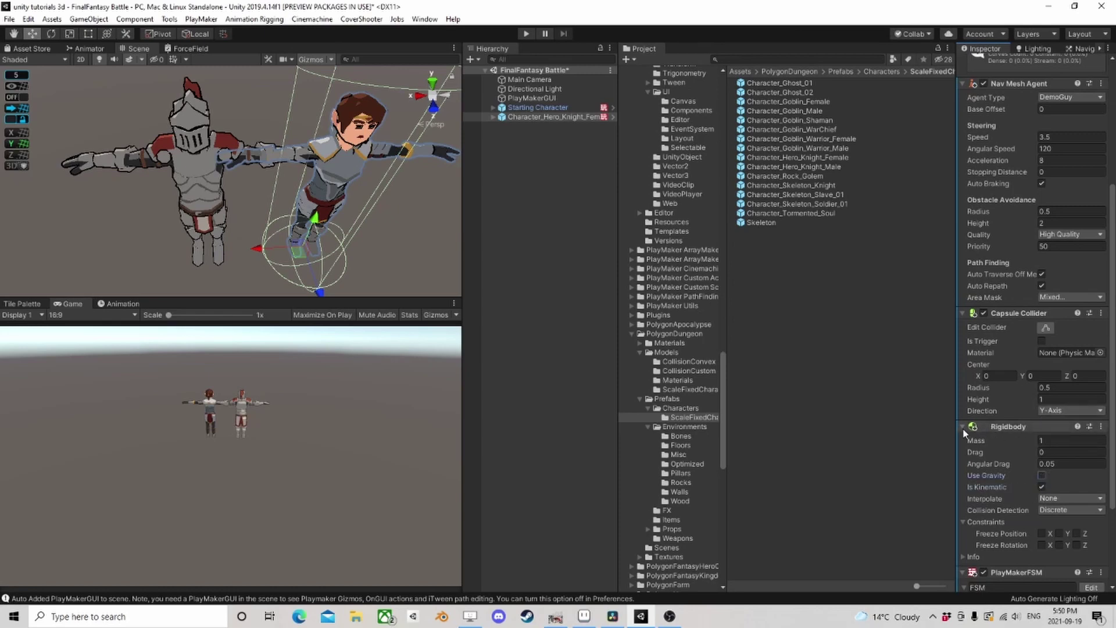
left_click(1009, 426)
- Set the hero knight's Capsule Collider height to 1.8 and its center Y to 0.9 so it encloses the body
left_click(1064, 411)
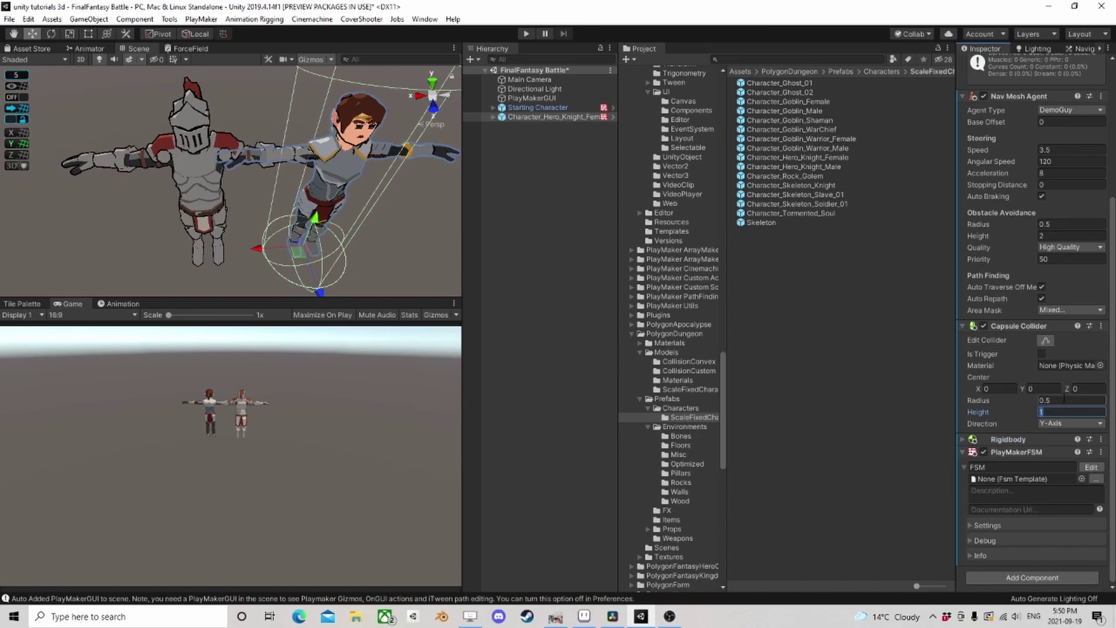
type("1.8")
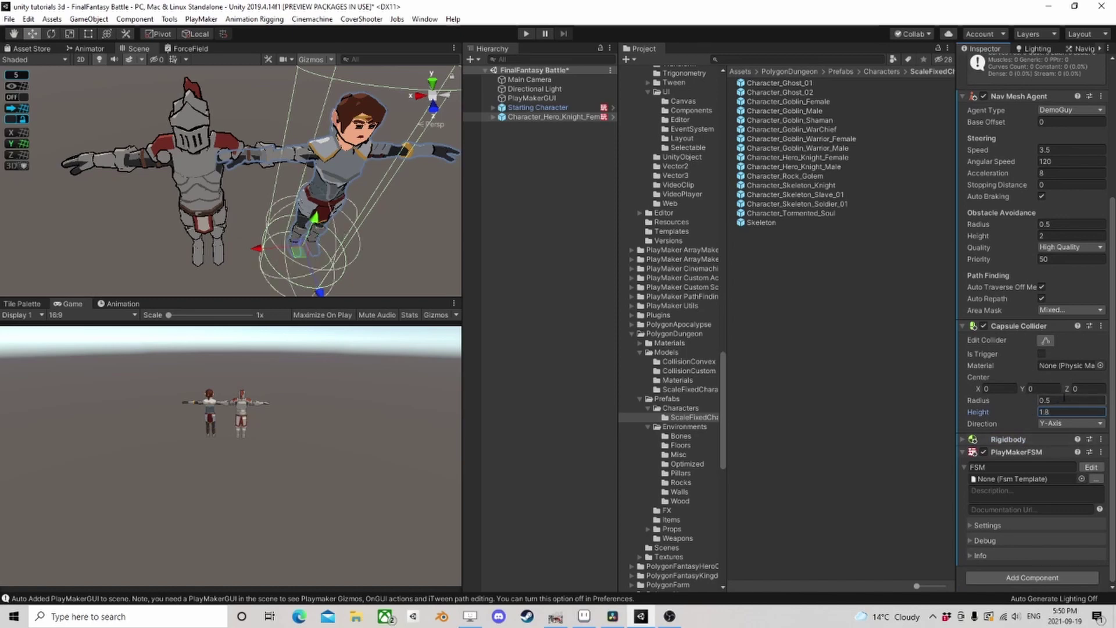
left_click(1048, 389)
type(".9")
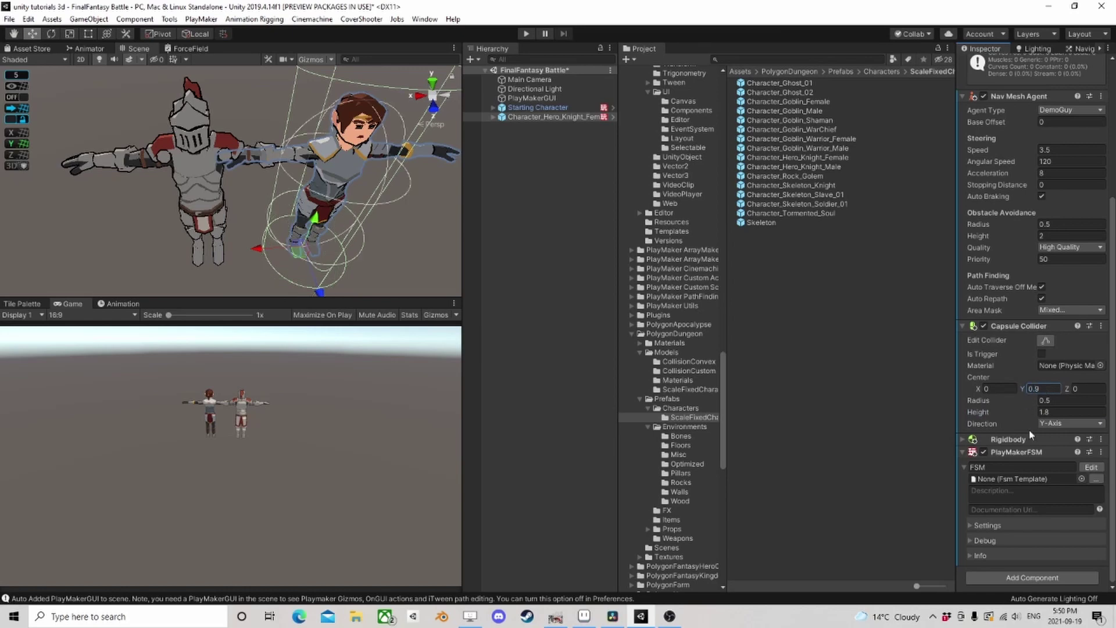
left_click_drag(359, 228, 359, 165, "alt")
middle_click_drag(359, 166, 355, 212)
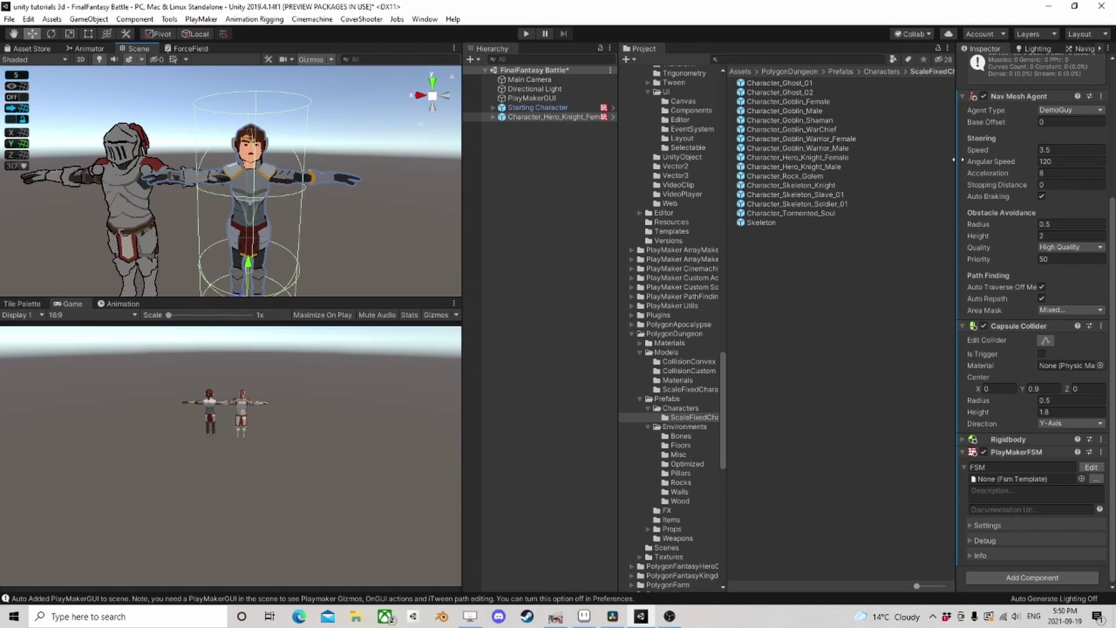
- Set the hero knight's Nav Mesh Agent speed to 4 and angular speed to 2000, and edit its acceleration
left_click(1065, 151)
type("4")
left_click(1061, 161)
type("2000")
left_click(1041, 172)
key("BackSpace")
left_click(1059, 187)
- Collapse the Nav Mesh Agent settings and turn off Apply Root Motion in the hero knight's Animator
scroll(1029, 292, "up", 3)
left_click(962, 201)
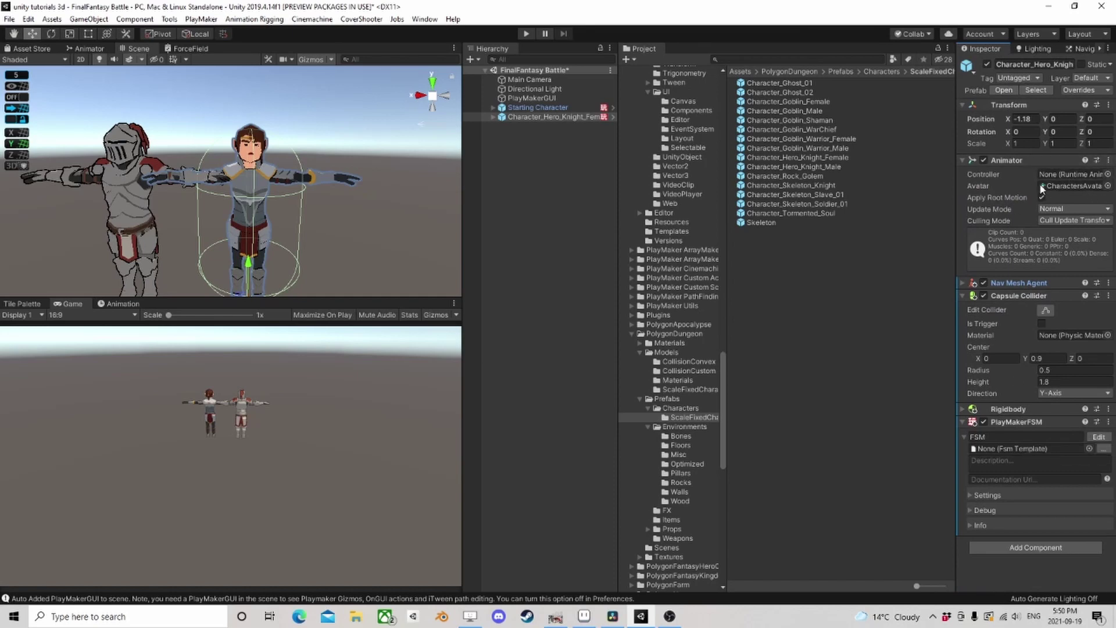
left_click(1042, 198)
- Create an Animator Controller named TutorialFinalFantasyController in the TurnBased/Characters folder
scroll(654, 436, "down", 10)
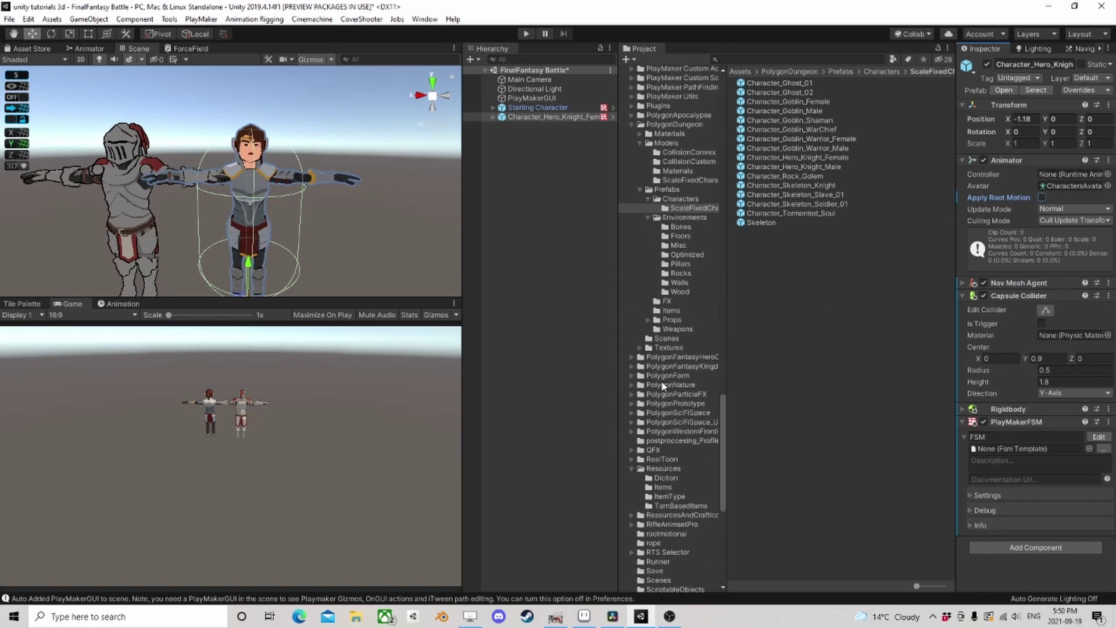
scroll(659, 353, "down", 3)
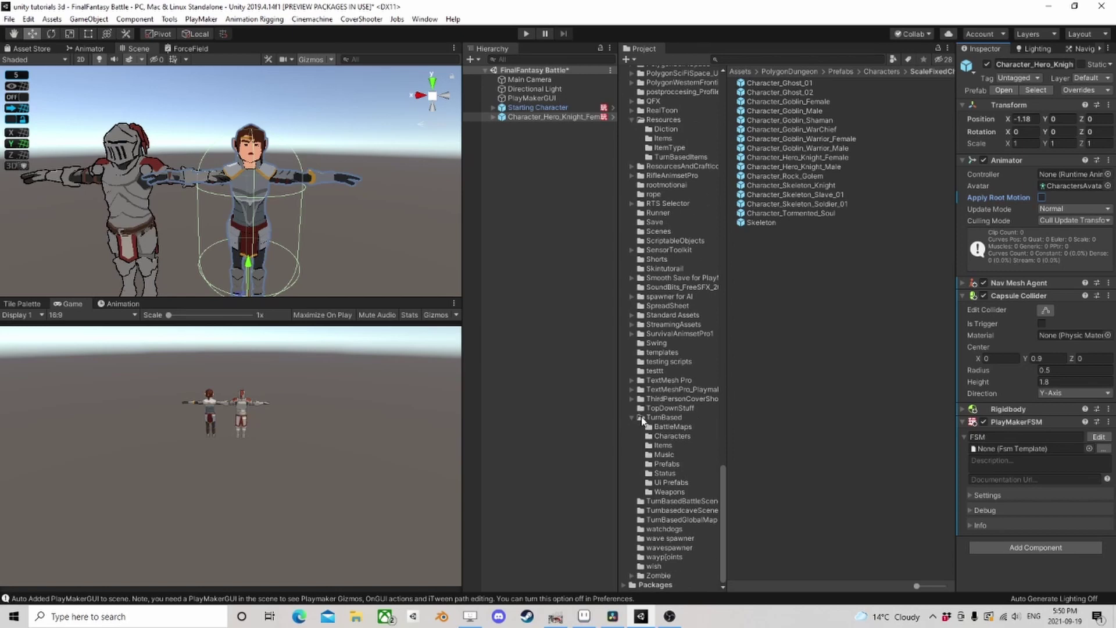
left_click(673, 436)
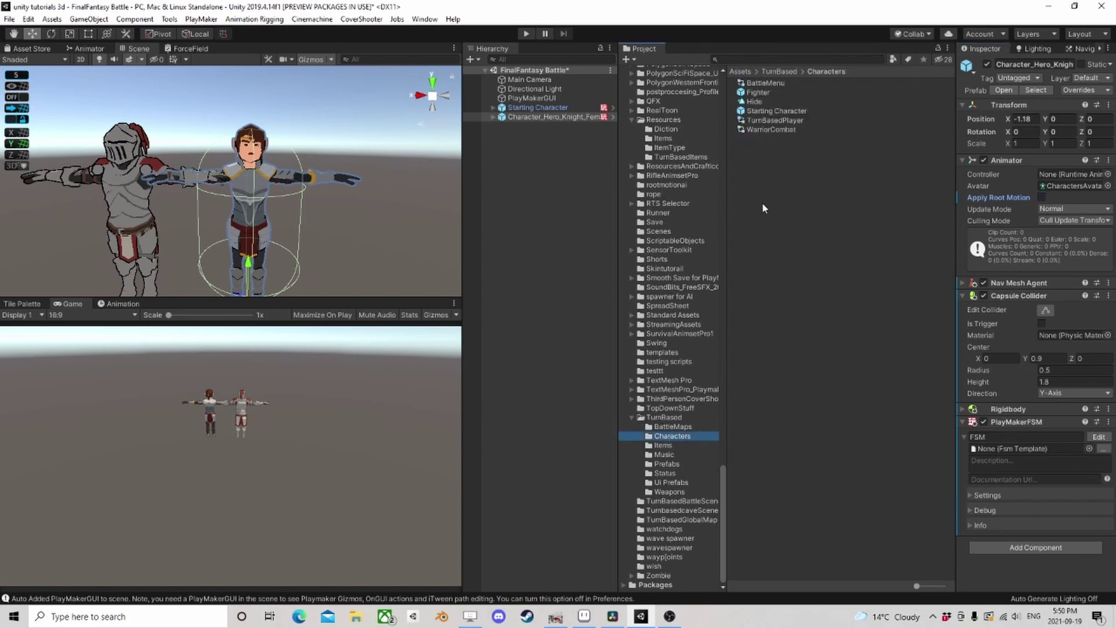
right_click(754, 186)
mouse_move(809, 192)
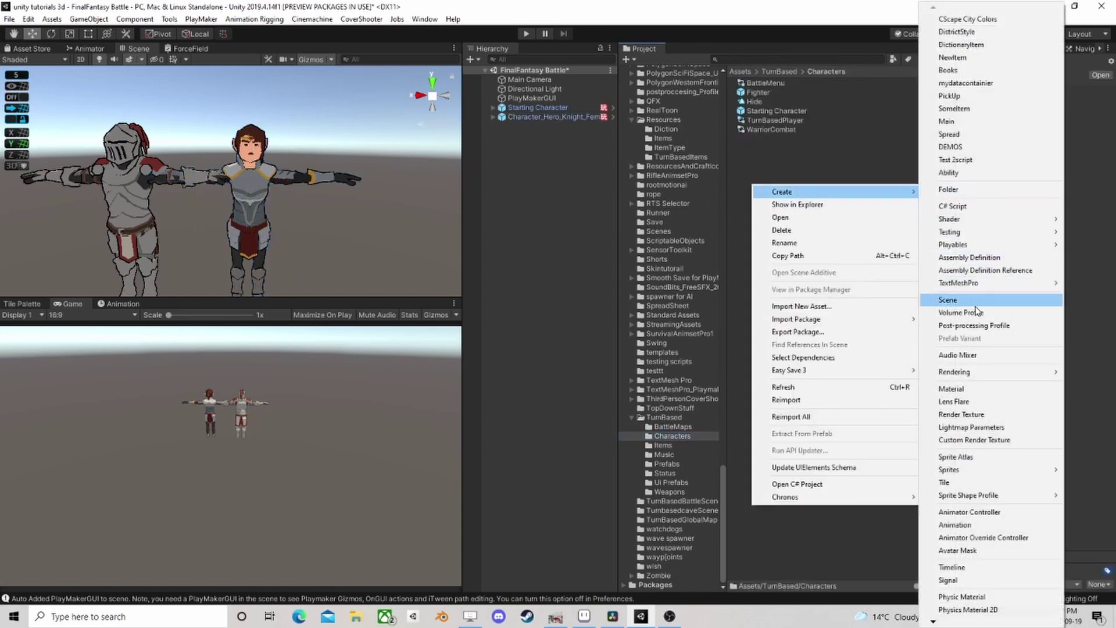
left_click(969, 511)
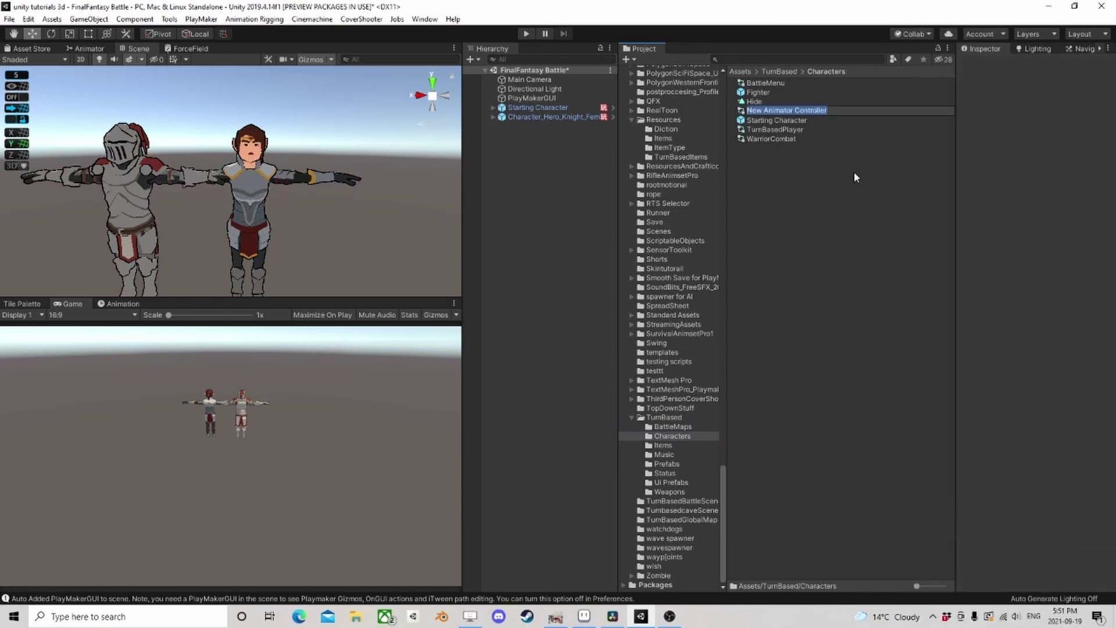
type("TutorialFinalFantasy")
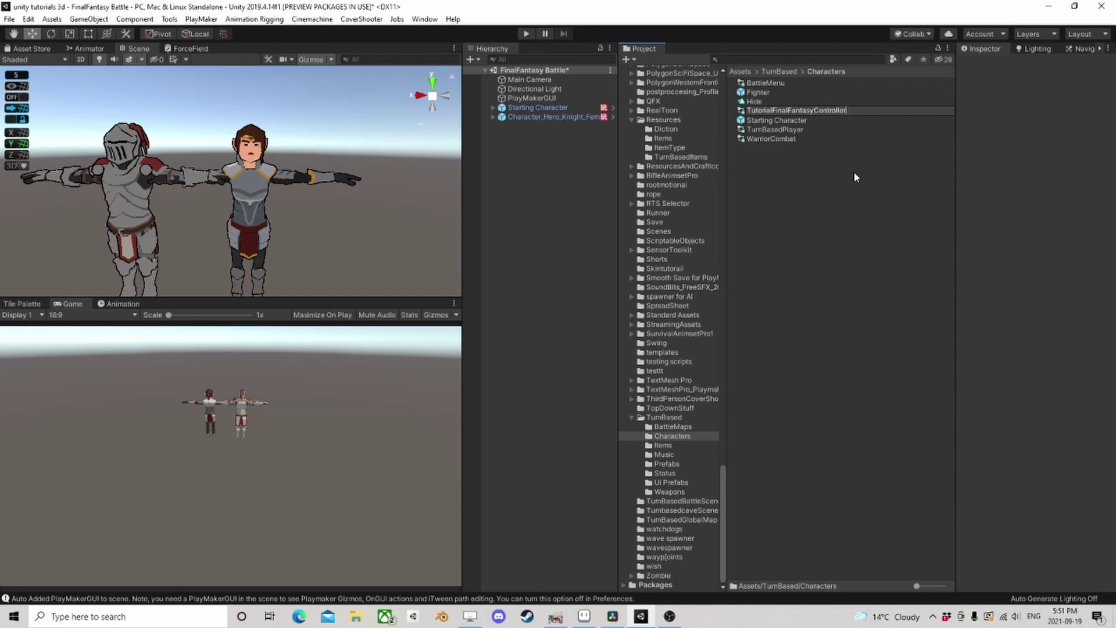
key("Return")
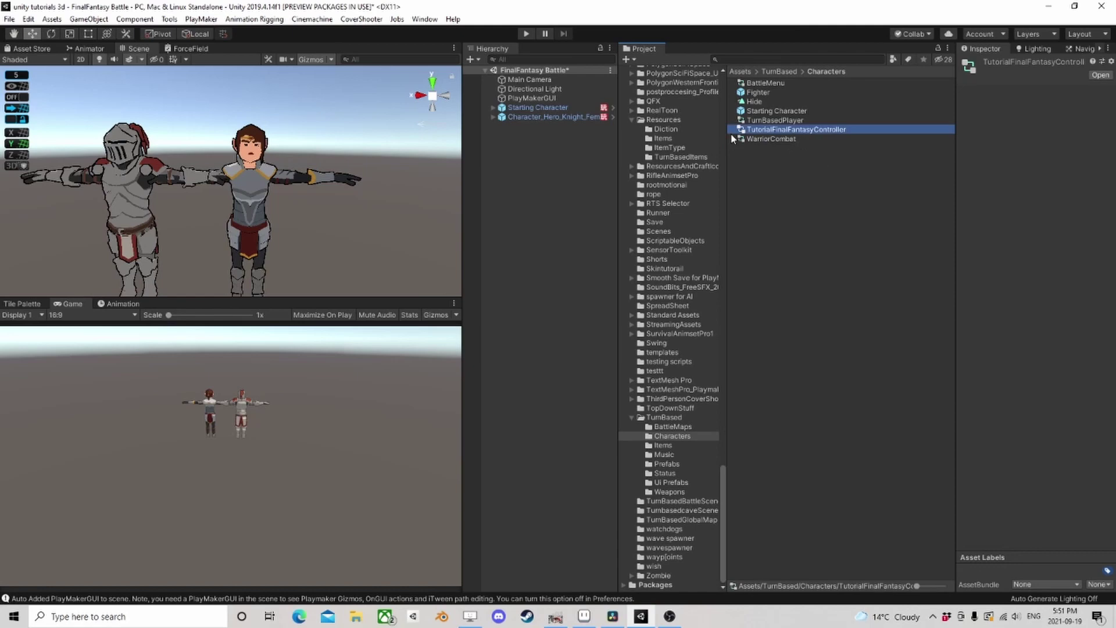
- Assign TutorialFinalFantasyController to the Animator of Character_Hero_Knight_Female and unpack the character's prefab instance
left_click(569, 118)
left_click_drag(796, 129, 1068, 174)
left_click(525, 120)
right_click(525, 119)
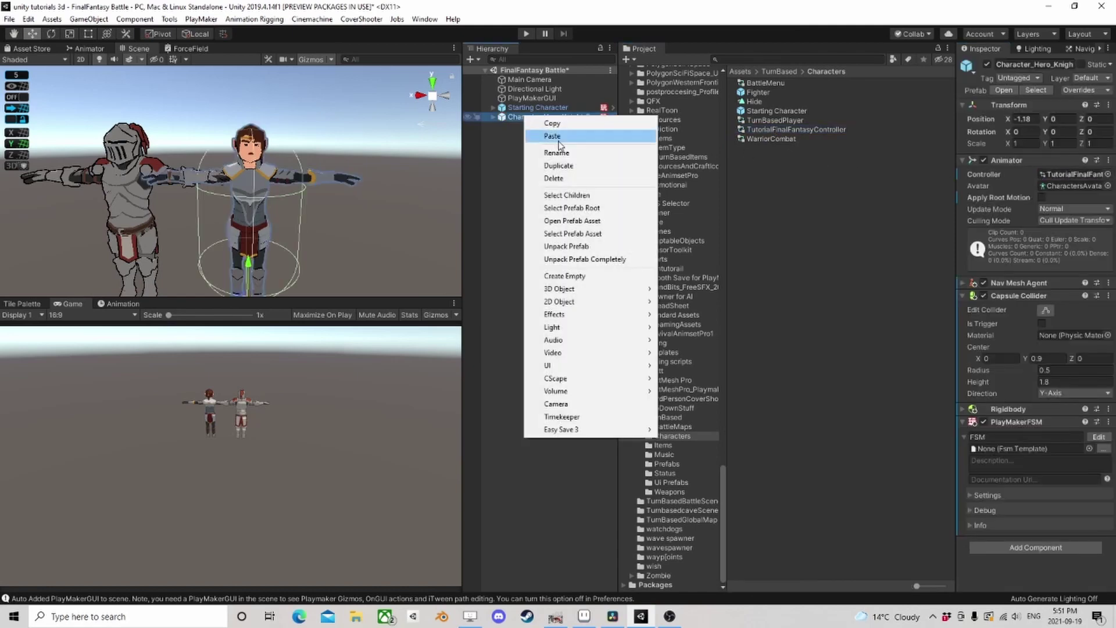
left_click(558, 243)
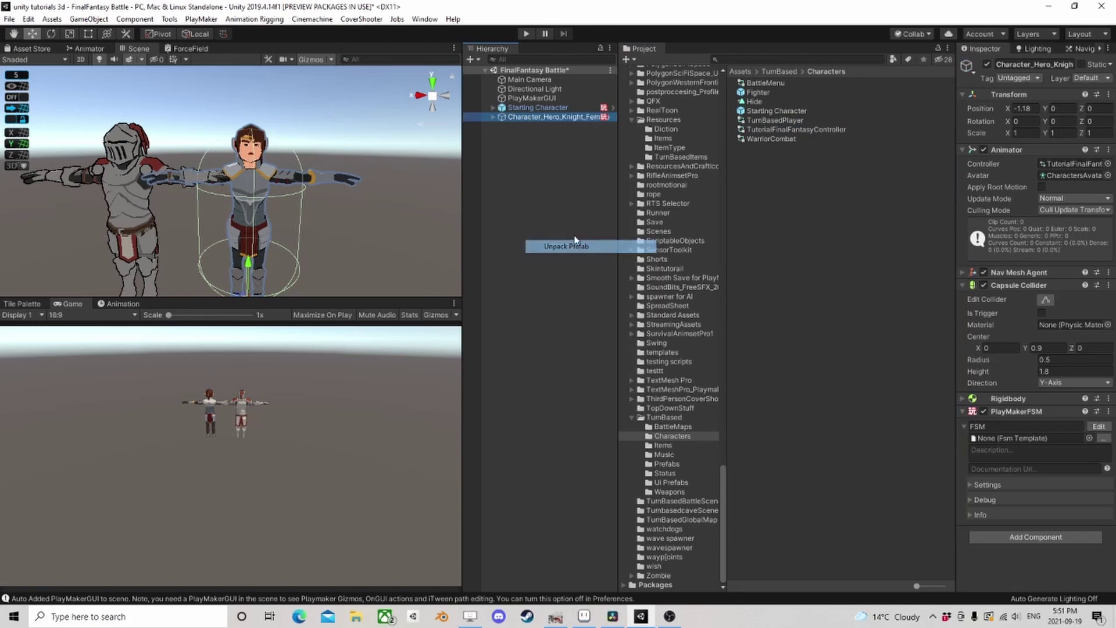
- Rename the unpacked hero knight in the scene to FinalfantasyStartingCharacter
double_click(538, 118)
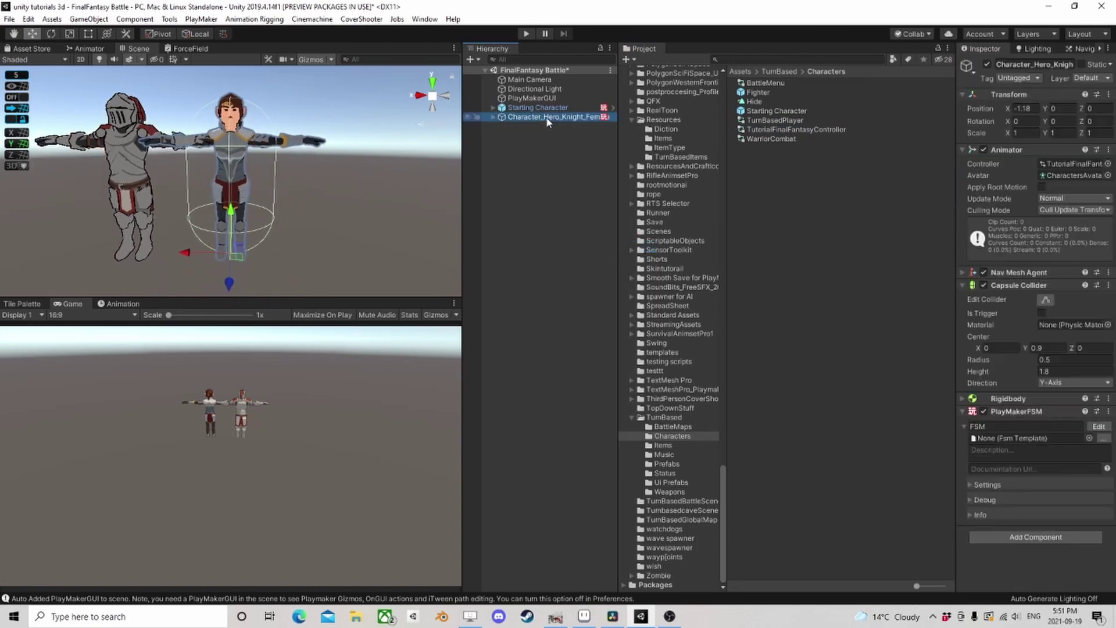
key("F2")
type("Fina")
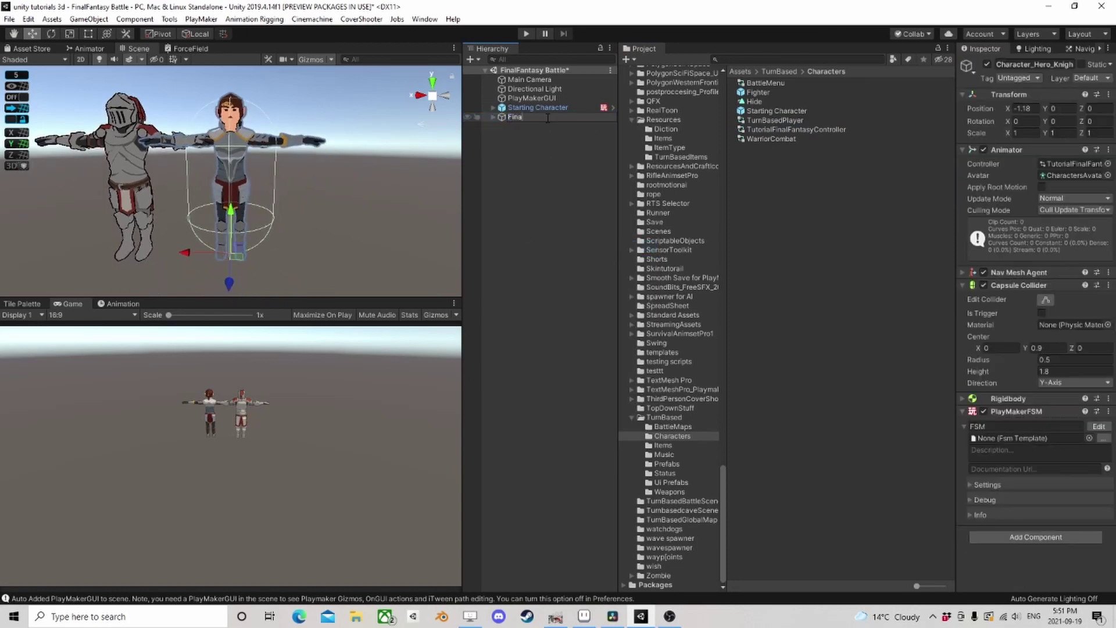
type("lfantasyStartingCharacter")
key("Return")
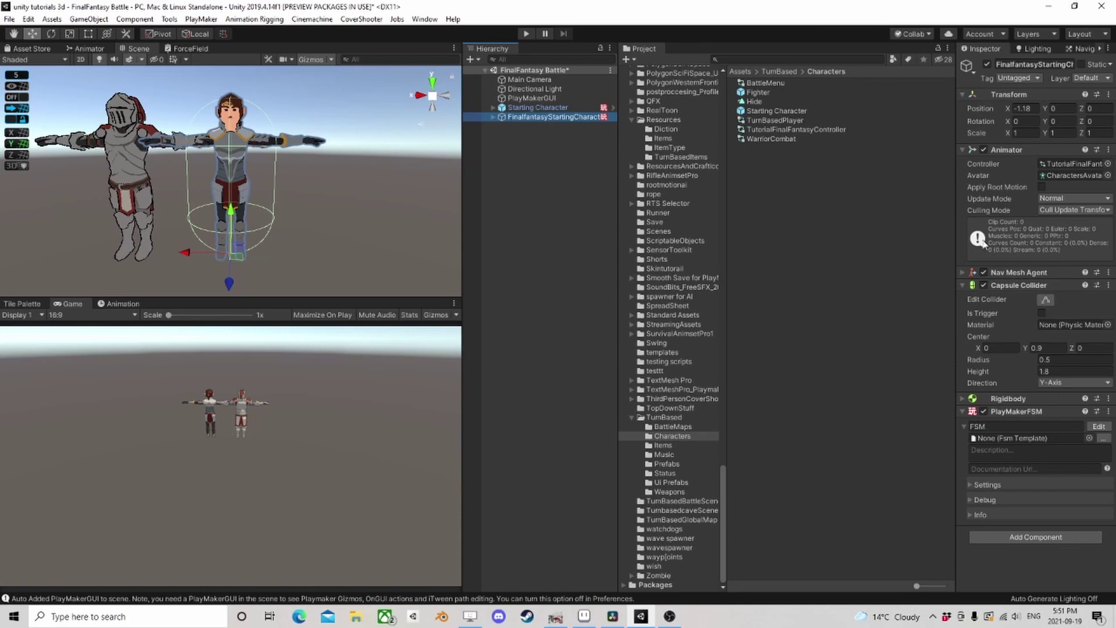
- Open the character's controller in the Animator and add a float parameter named Speed
left_click(119, 304)
left_click(87, 50)
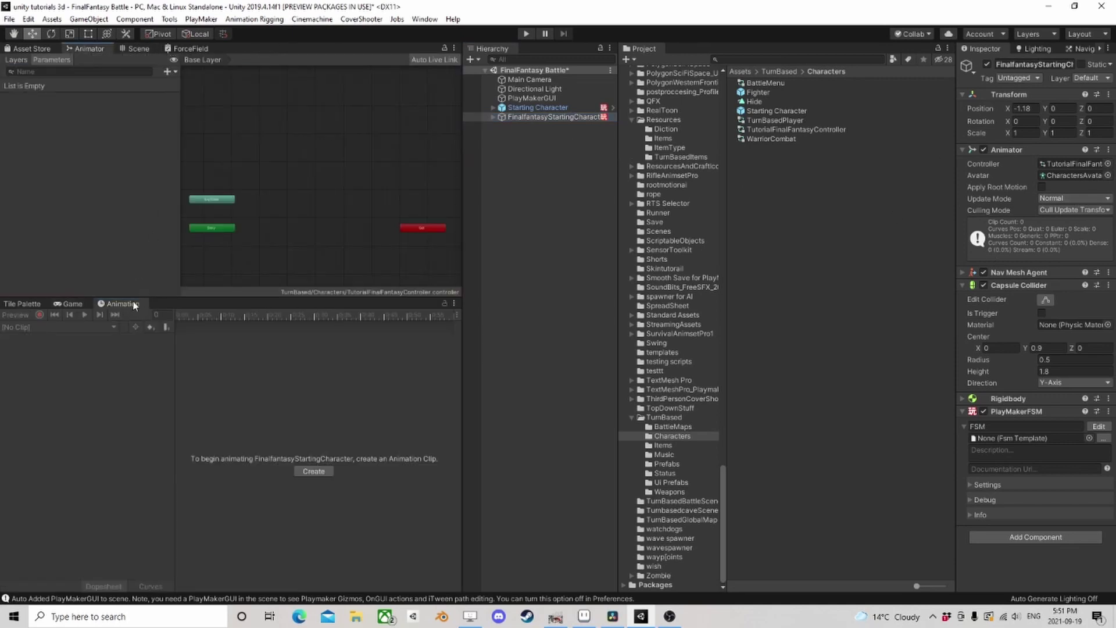
left_click(70, 304)
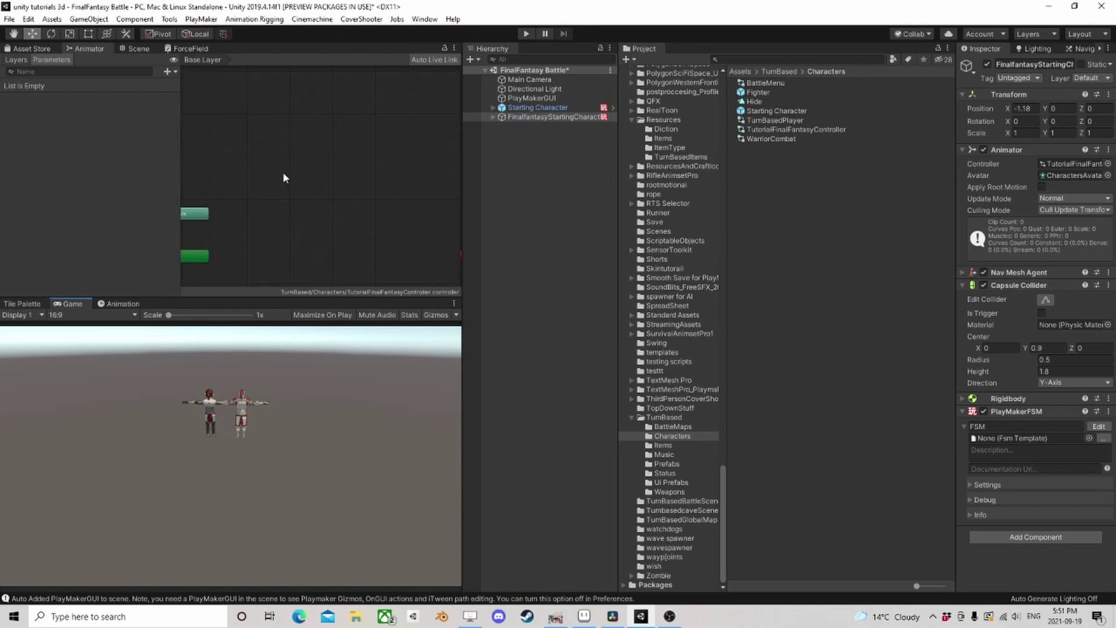
scroll(312, 226, "up", 3)
left_click(167, 72)
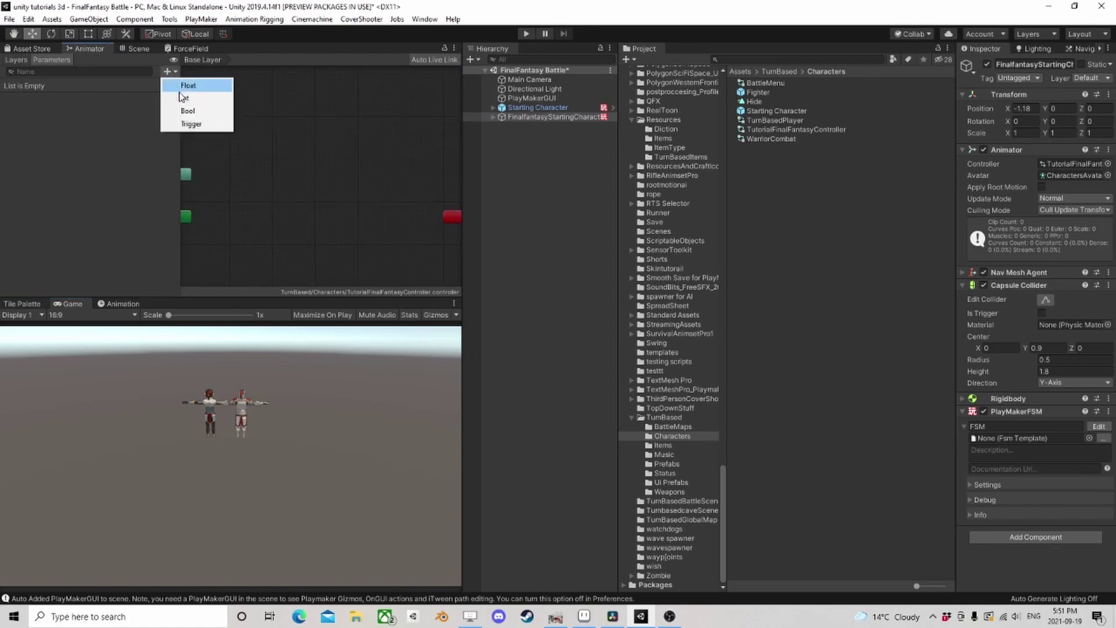
left_click(185, 86)
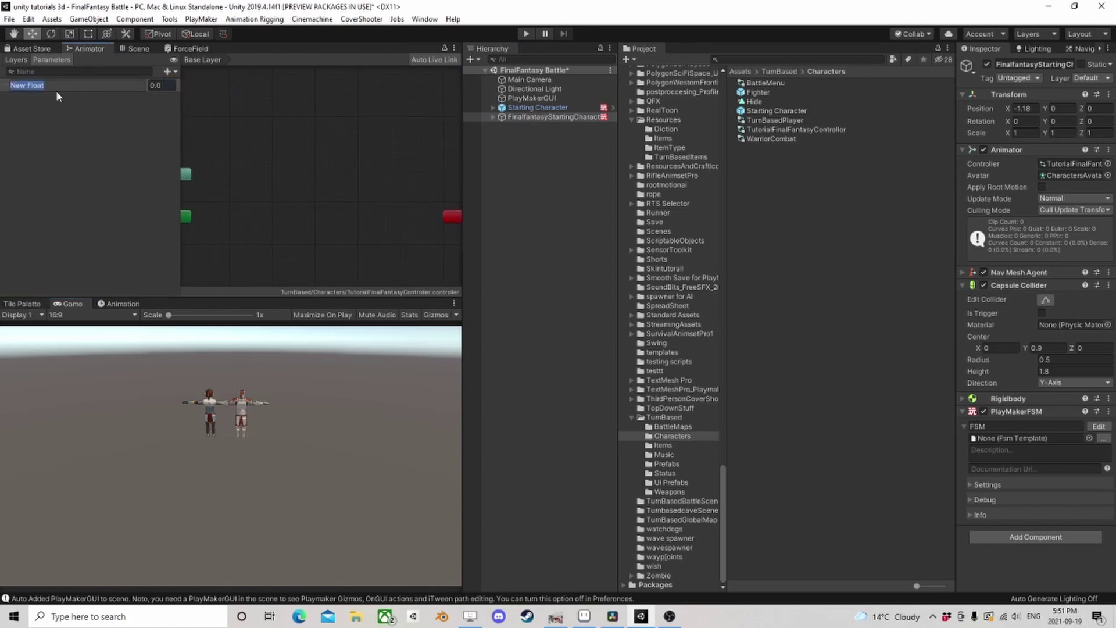
type("Speed")
key("Return")
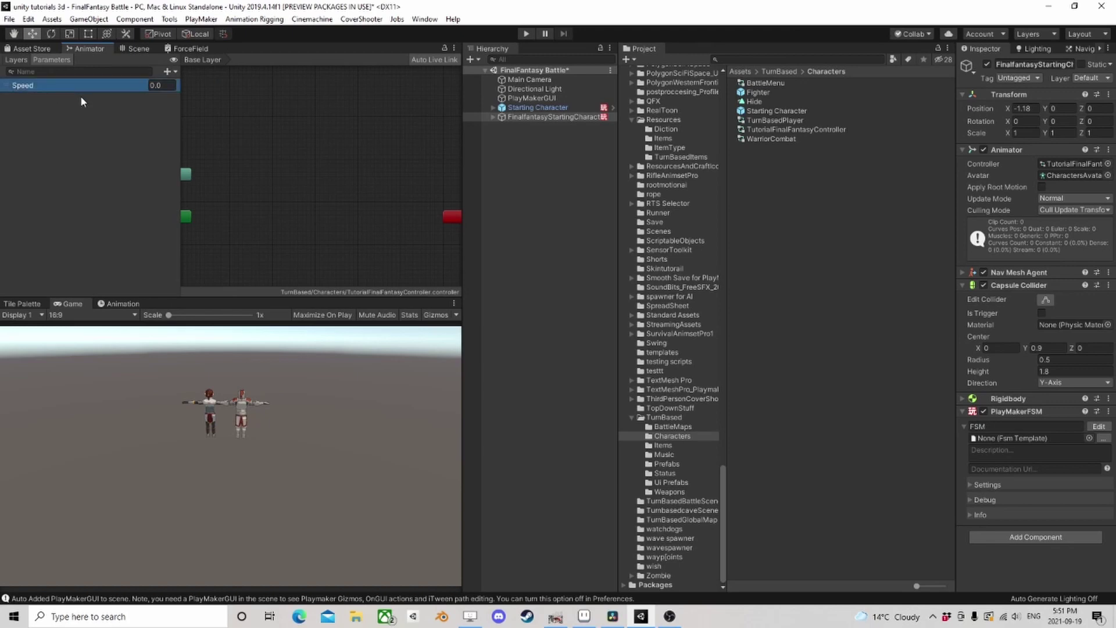
- Create a state from a new blend tree in the controller's Base Layer and place it between Entry and Exit
right_click(281, 203)
mouse_move(314, 207)
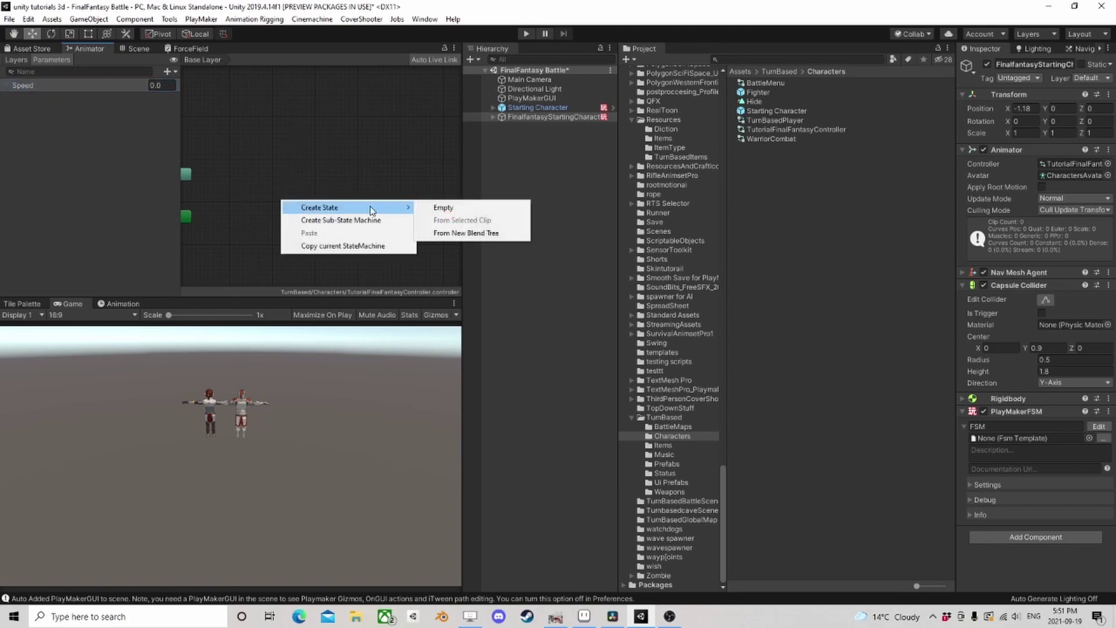
left_click(468, 232)
left_click_drag(334, 211, 317, 215)
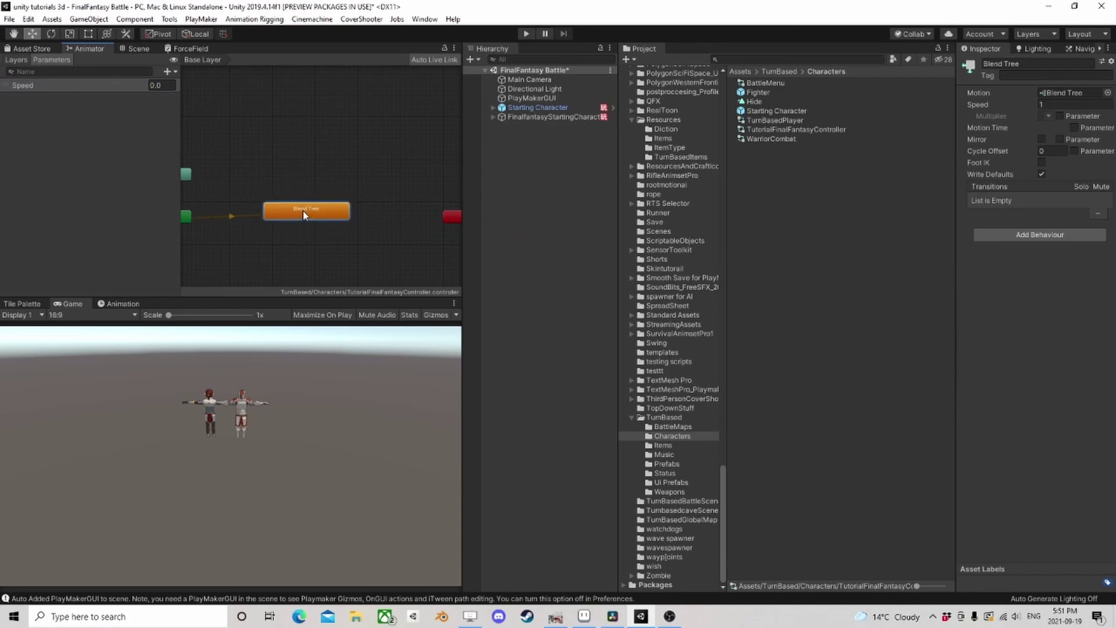
- Open the Blend Tree and add two empty motion fields to it
double_click(305, 215)
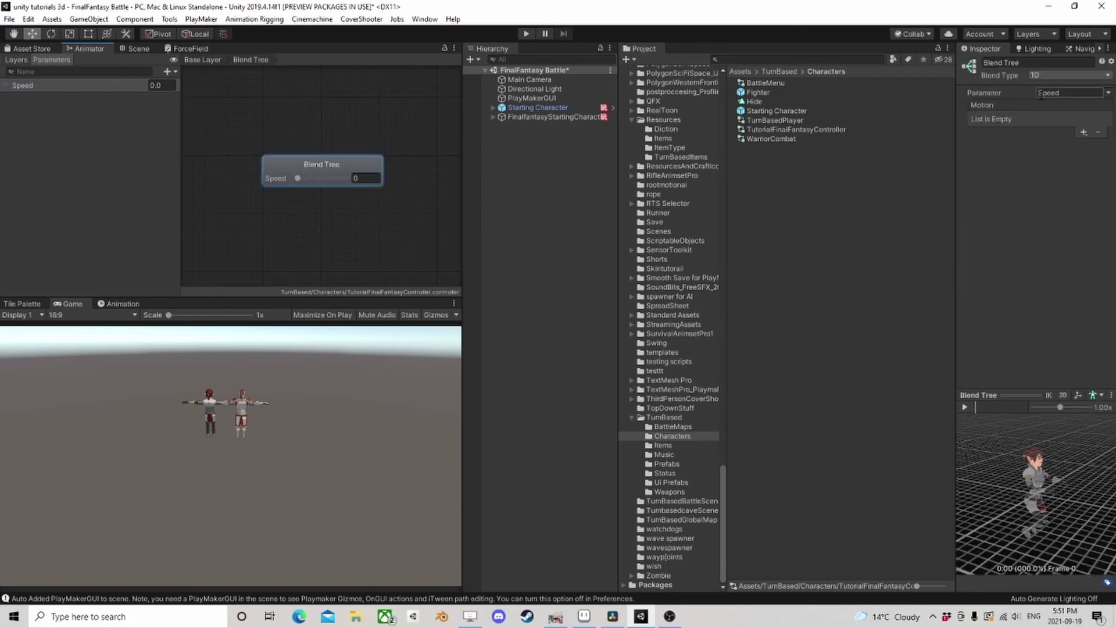
left_click(1083, 133)
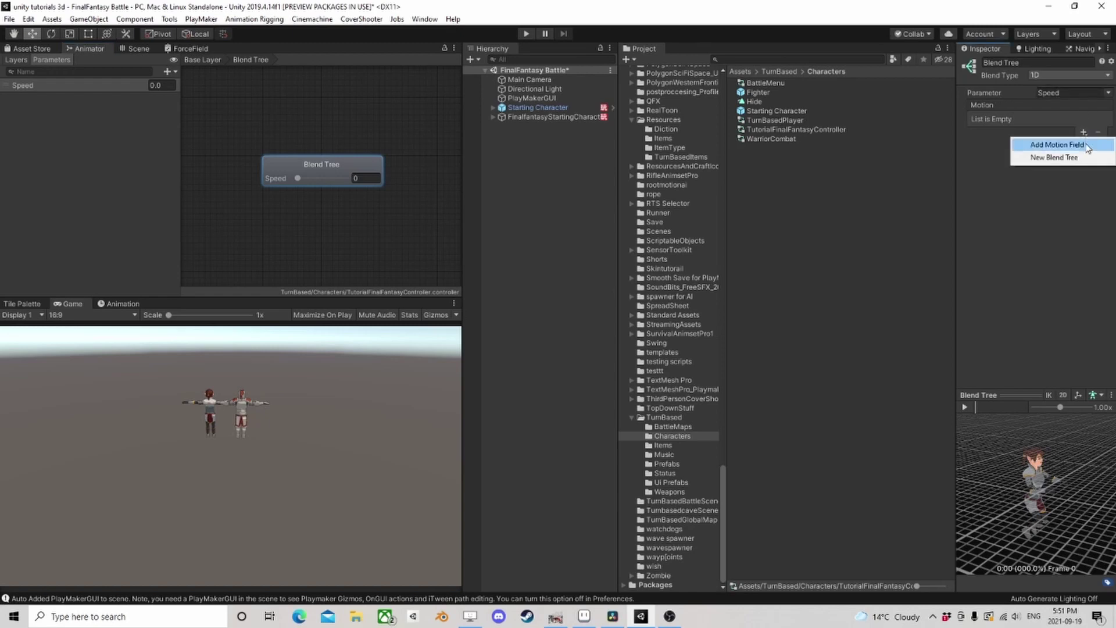
left_click(1070, 145)
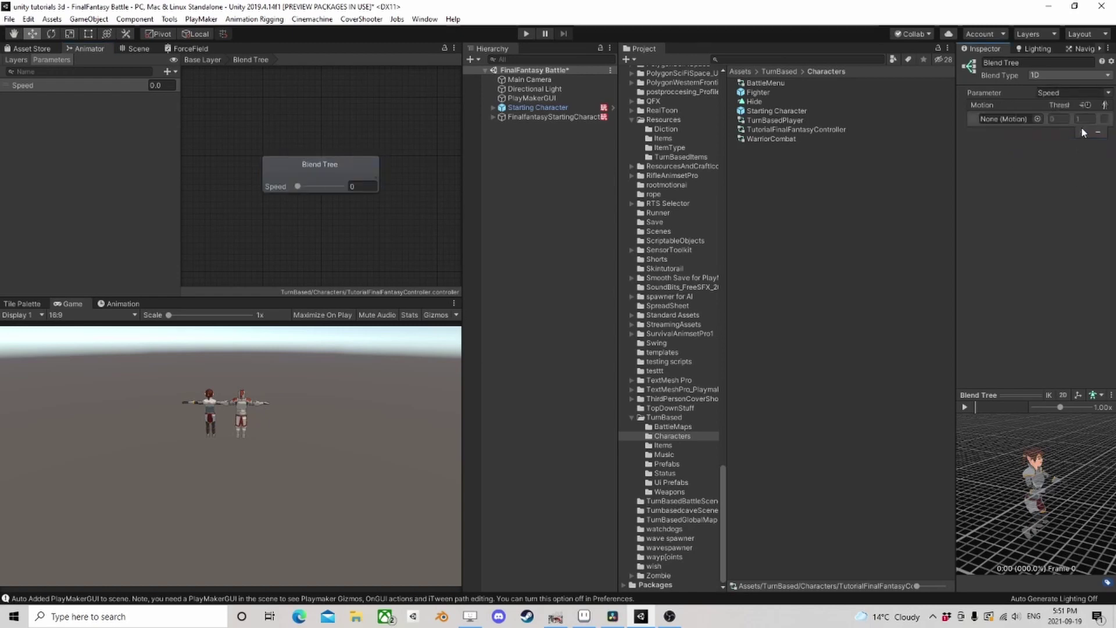
left_click(1083, 132)
left_click(1057, 145)
- Assign the Idle2 clip to the Blend Tree's first motion field and play it in an enlarged preview
left_click(1037, 158)
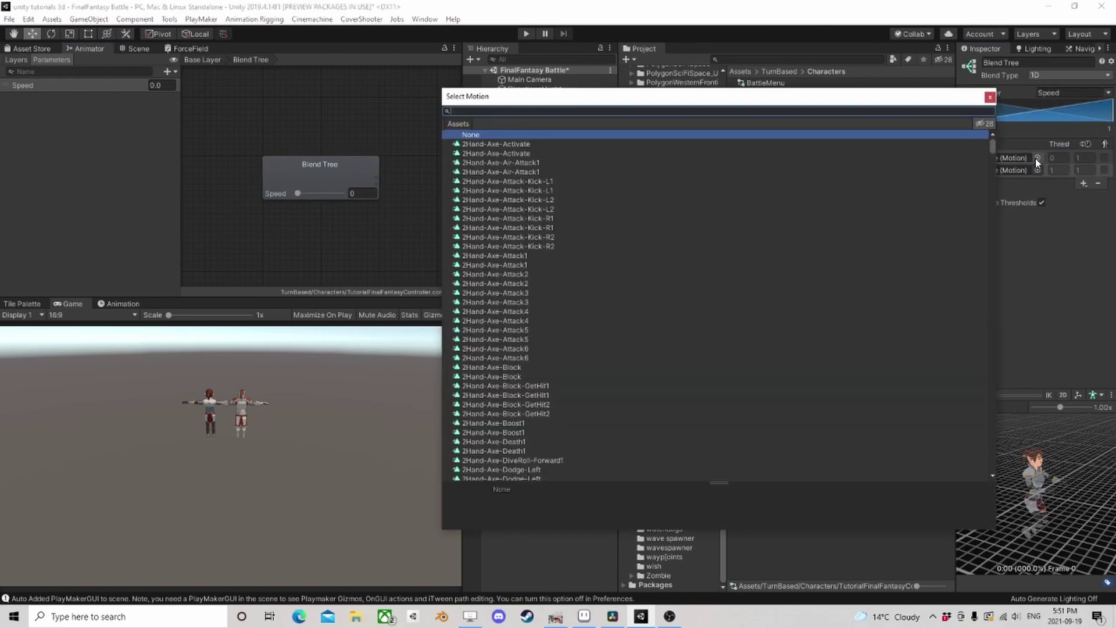
type("idle")
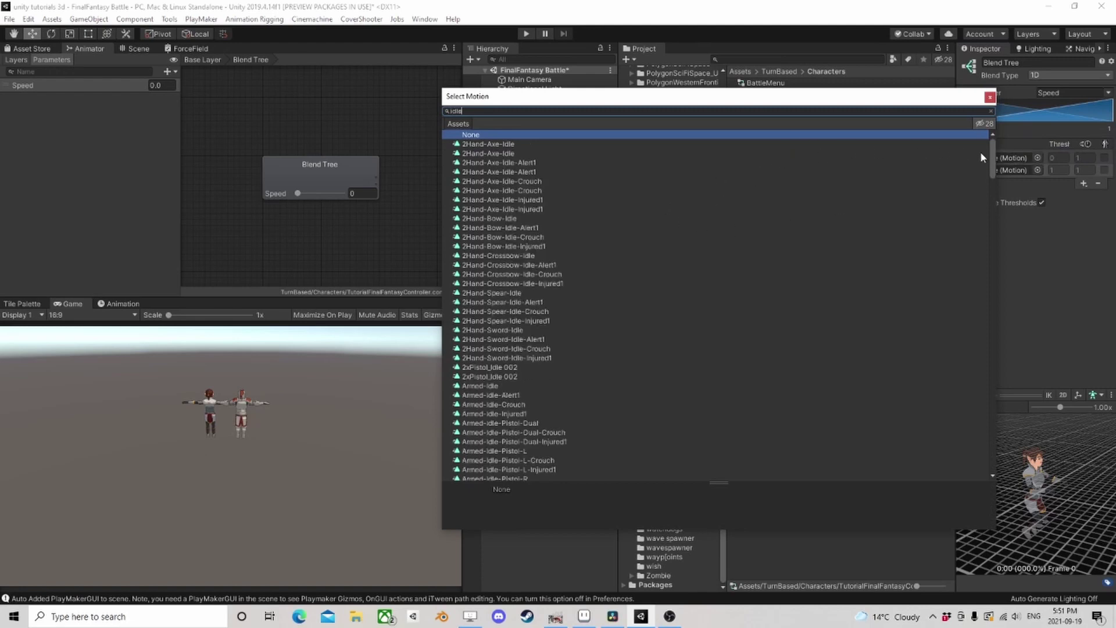
left_click_drag(993, 155, 1007, 296)
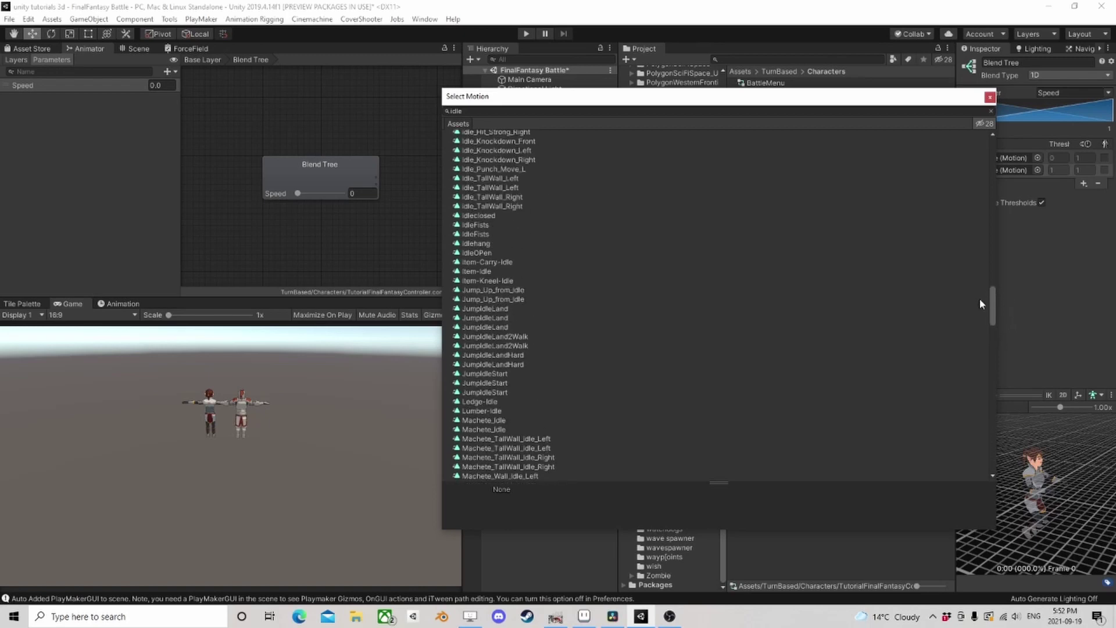
left_click(471, 271)
scroll(575, 292, "up", 6)
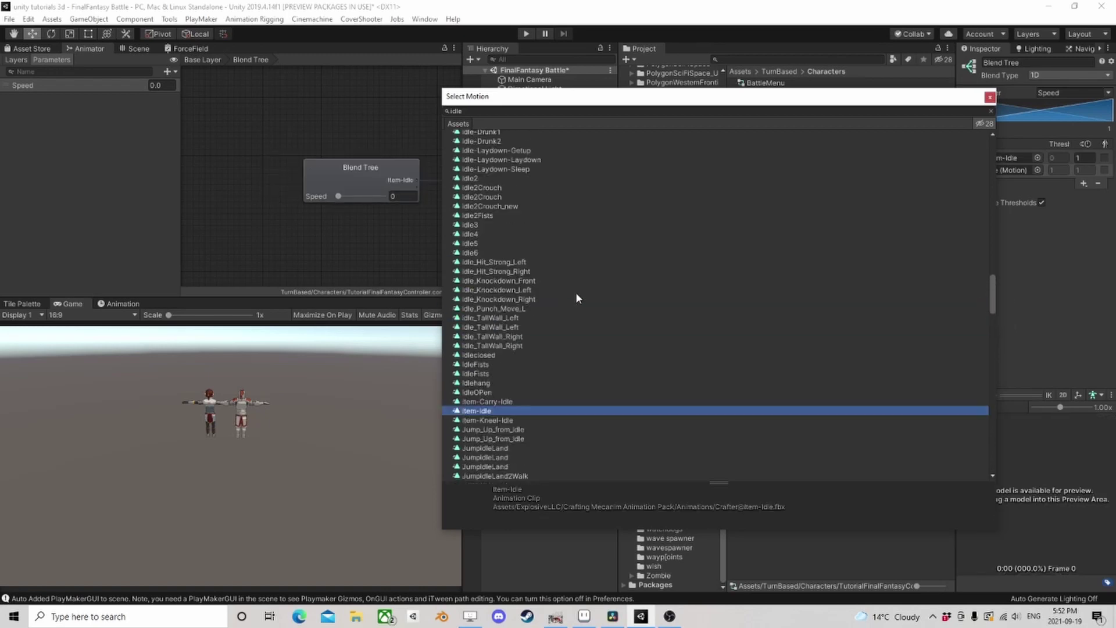
left_click(471, 295)
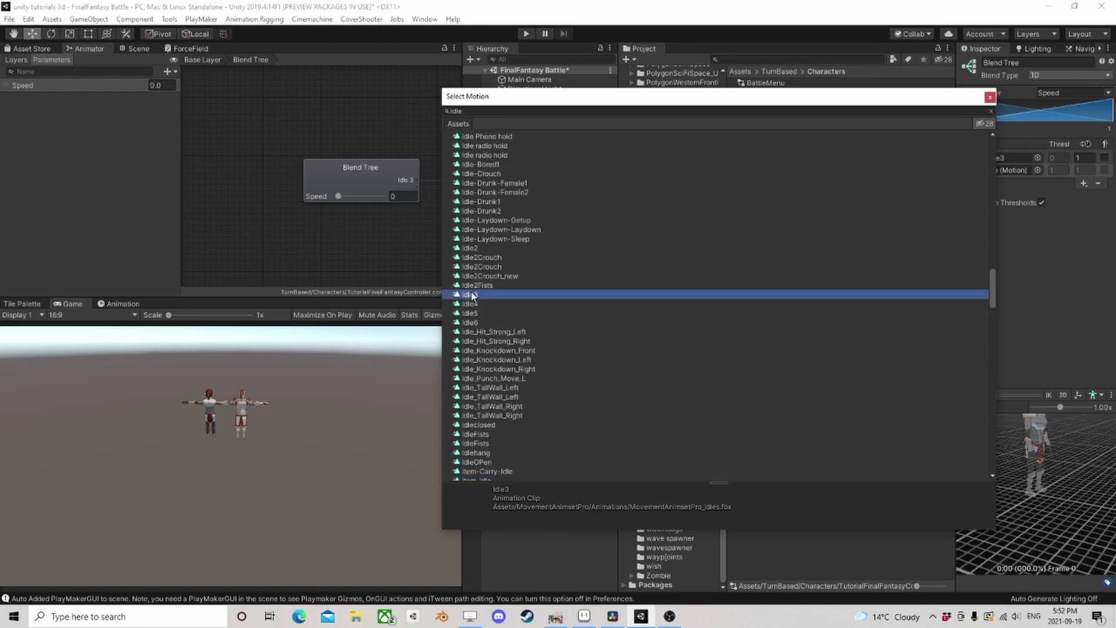
left_click(478, 249)
left_click_drag(905, 99, 749, 90)
left_click_drag(1005, 394, 1035, 430)
left_click(967, 344)
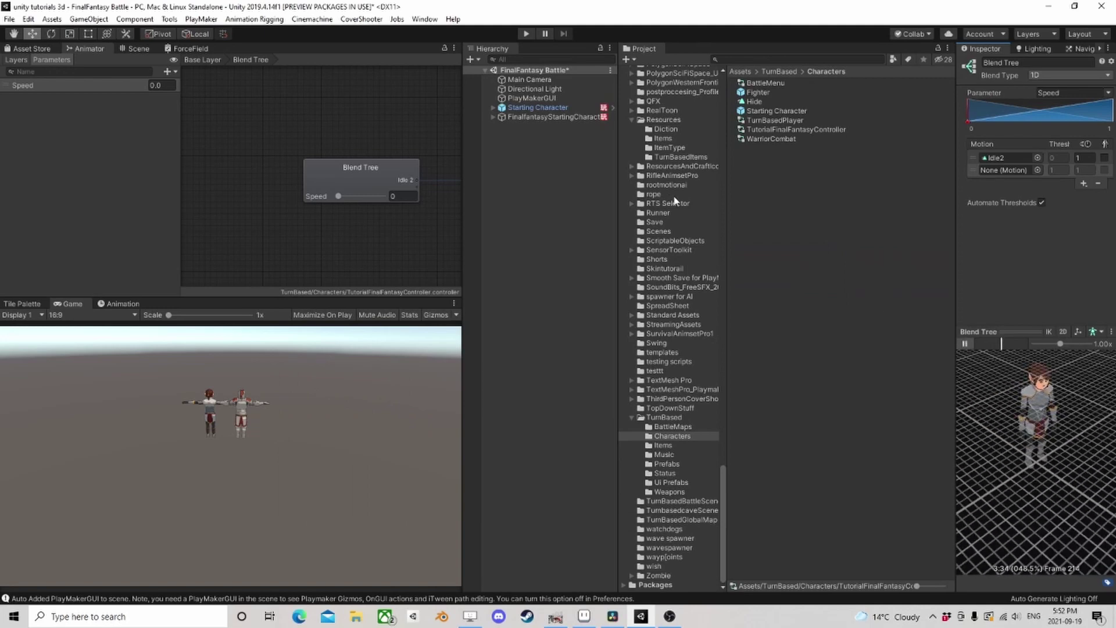
- Search the clips for "run" and try Meath Run and MRun in the Blend Tree's second motion field
left_click(365, 168)
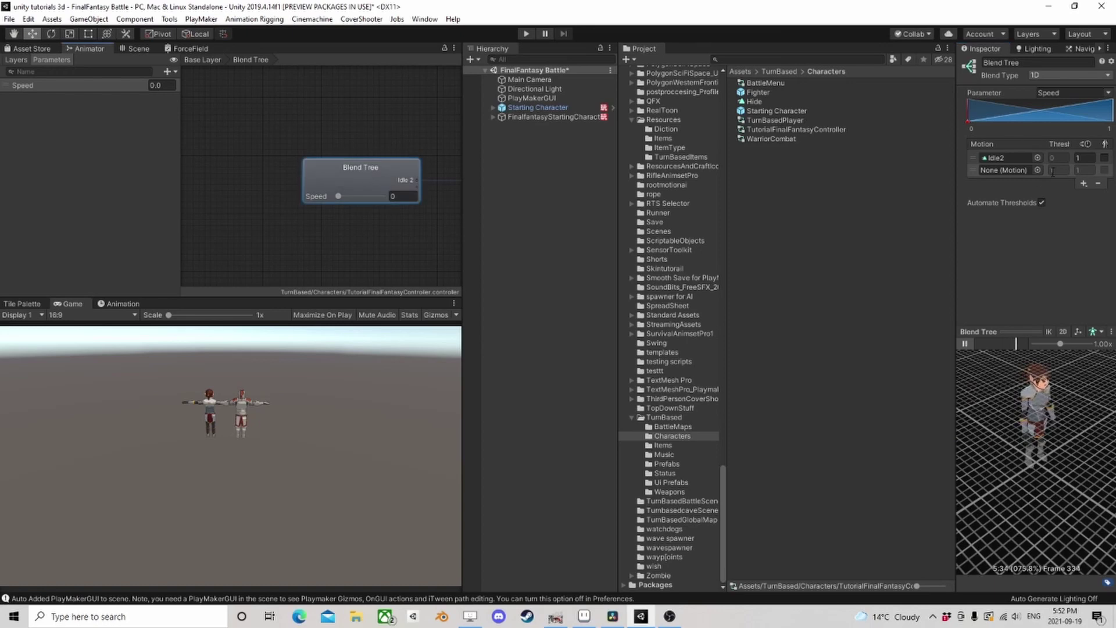
left_click(1037, 170)
type("r")
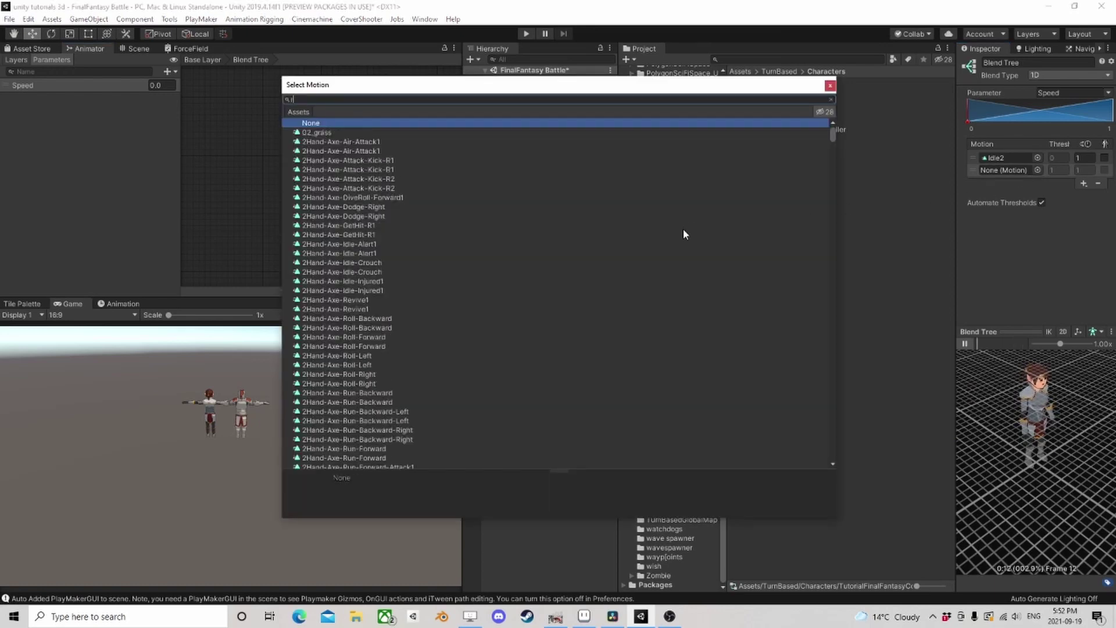
type("un")
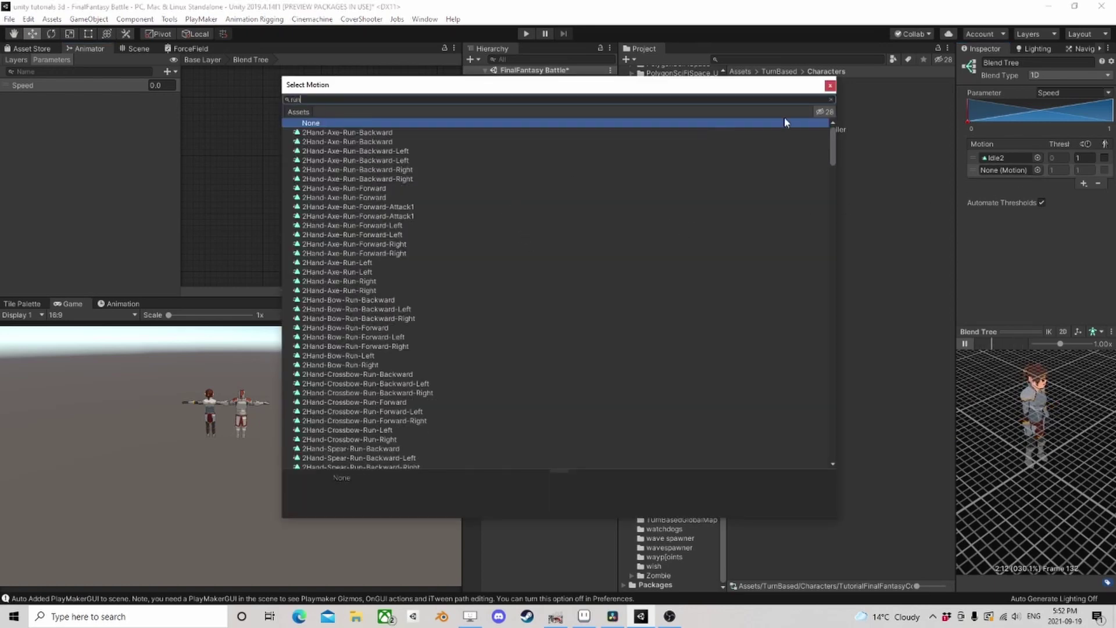
scroll(366, 262, "down", 10)
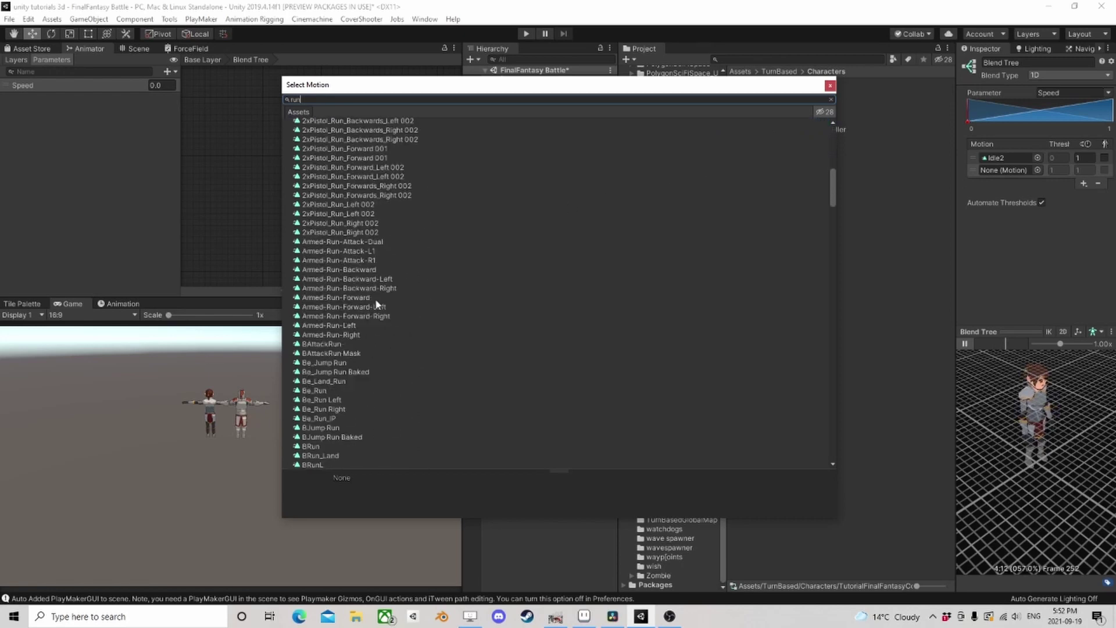
scroll(378, 302, "down", 5)
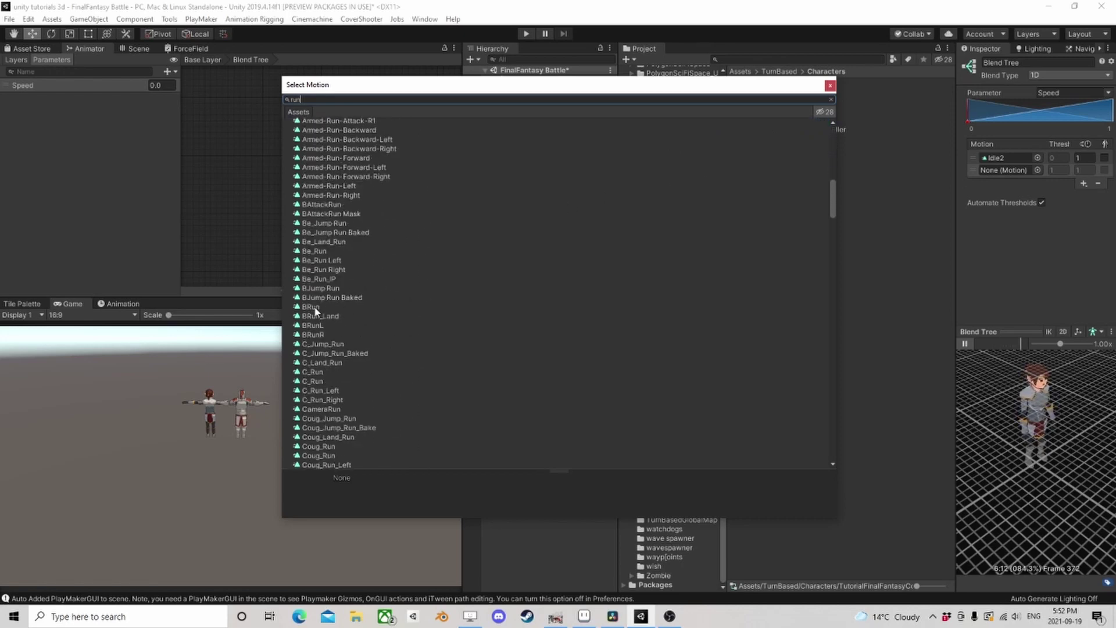
scroll(341, 332, "down", 20)
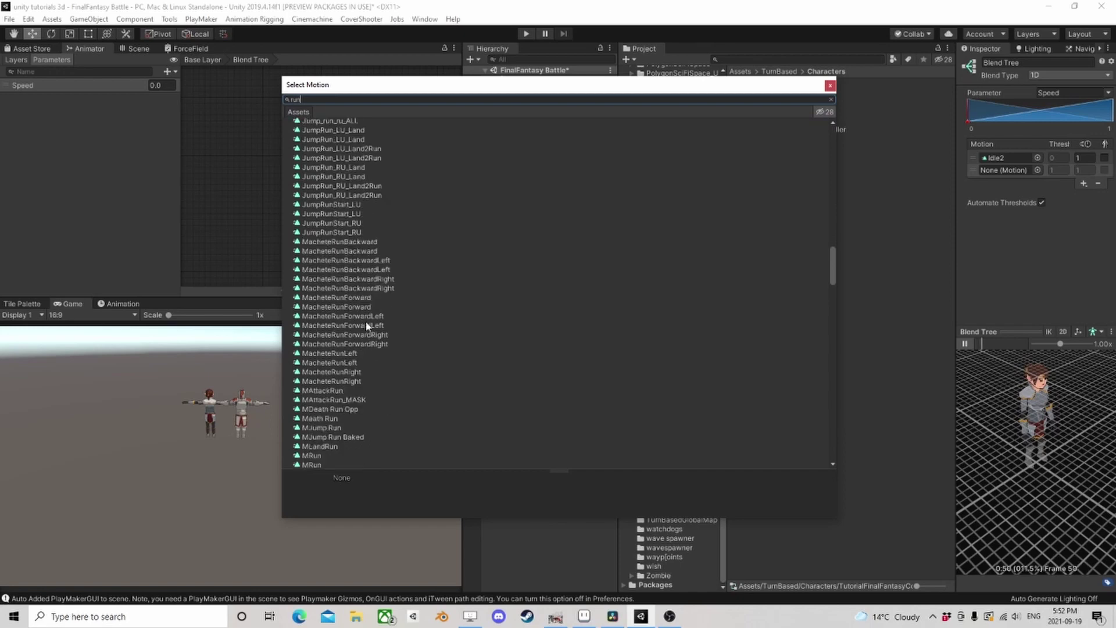
scroll(382, 296, "down", 3)
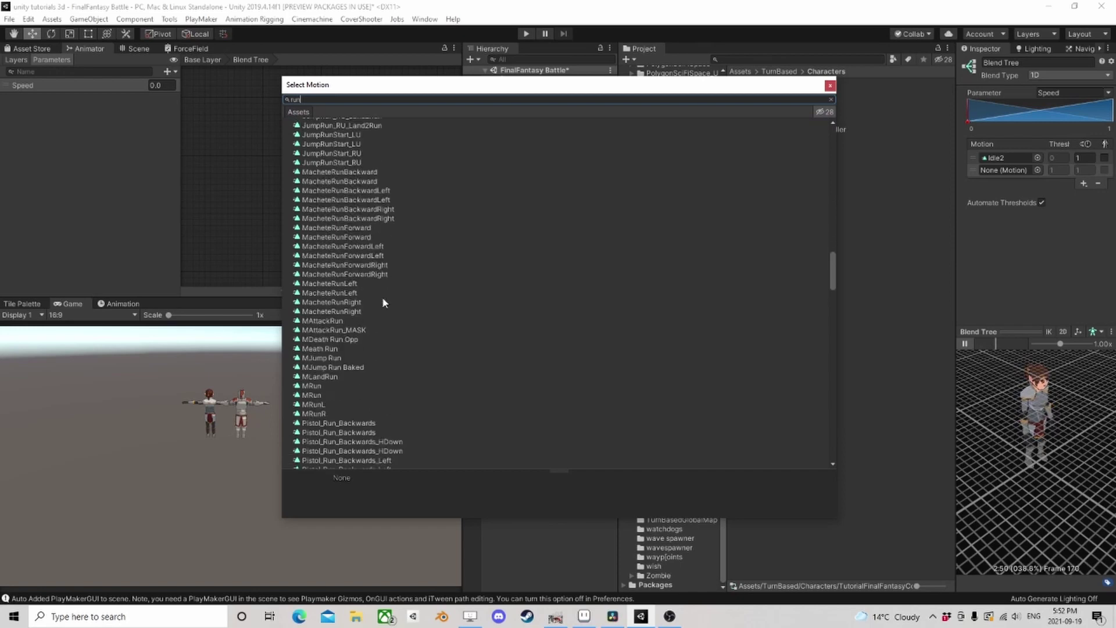
left_click(329, 350)
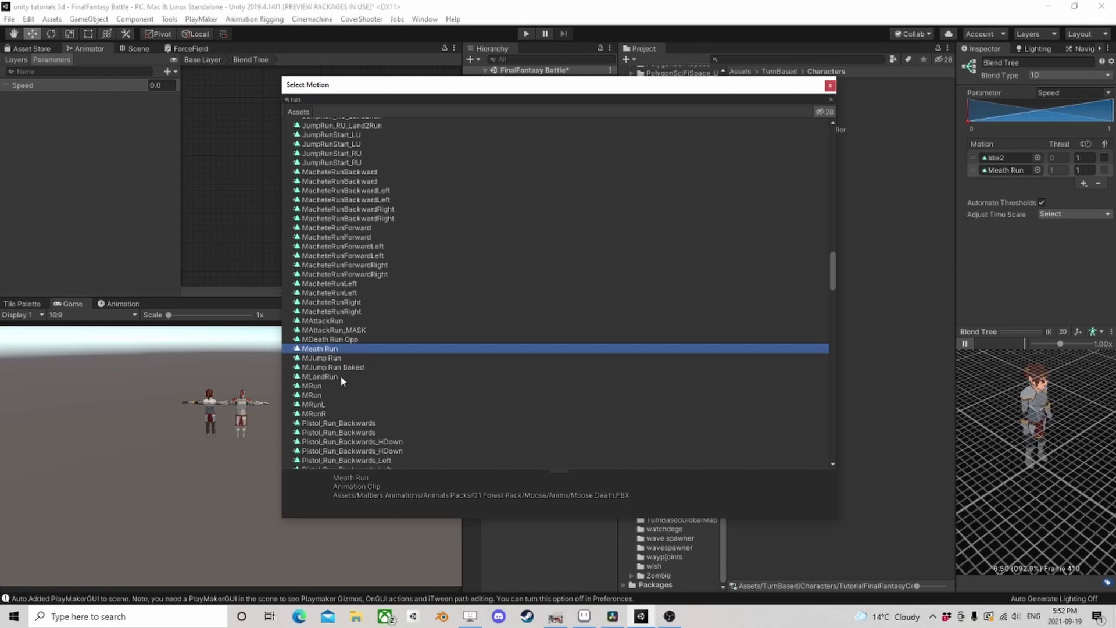
left_click(324, 386)
left_click(321, 396)
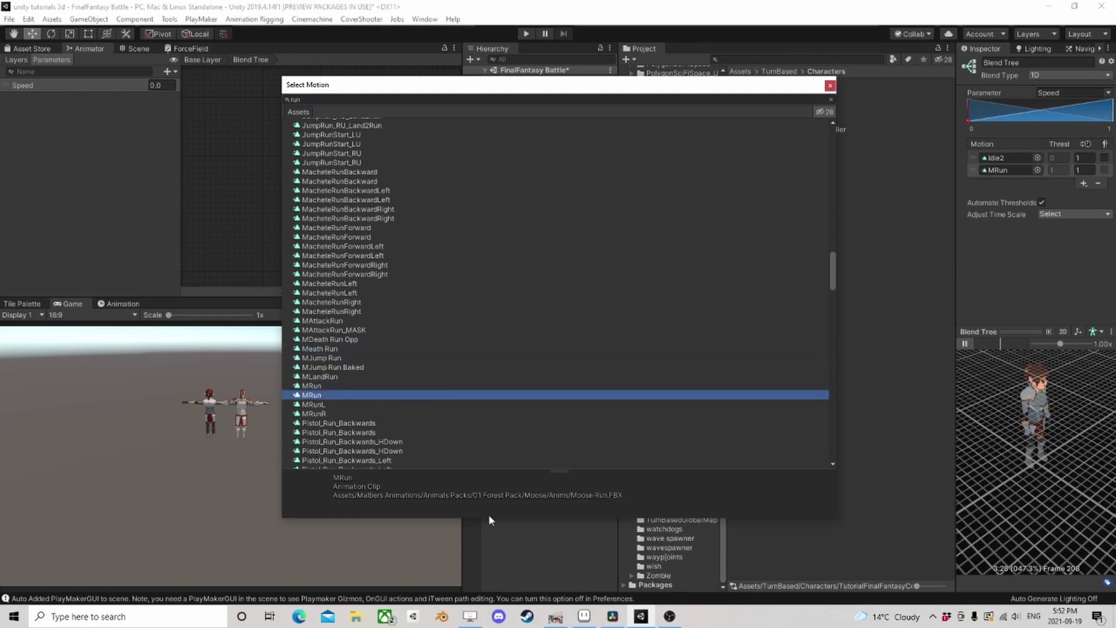
- Assign the Run clip from the Crafting Mecanim Animation Pack as the Blend Tree's second motion
scroll(343, 384, "down", 10)
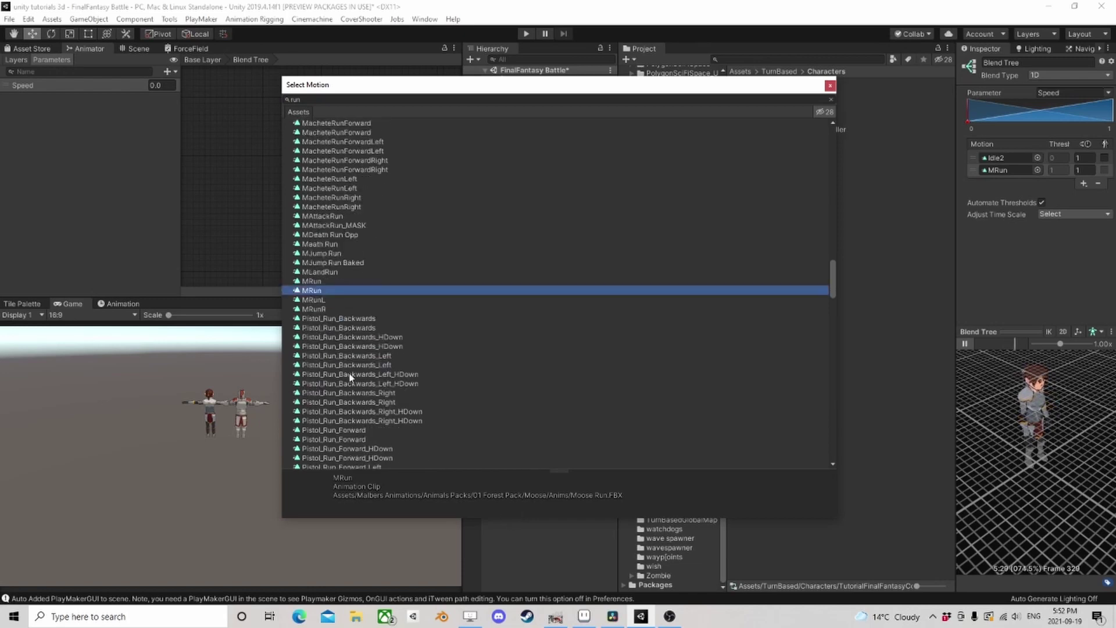
scroll(347, 379, "down", 10)
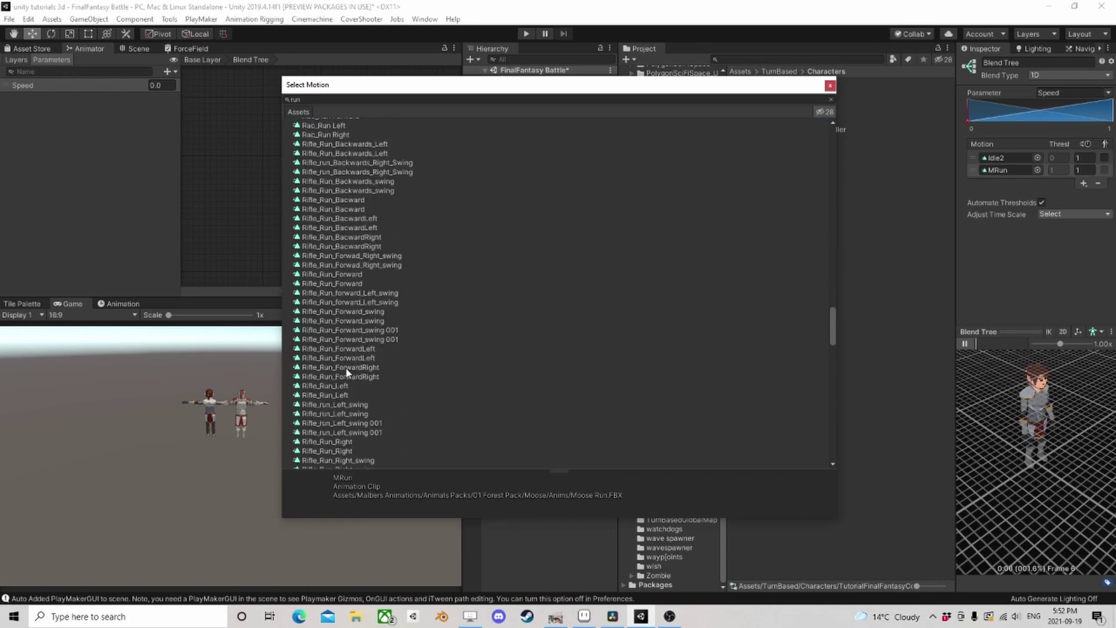
left_click(308, 329)
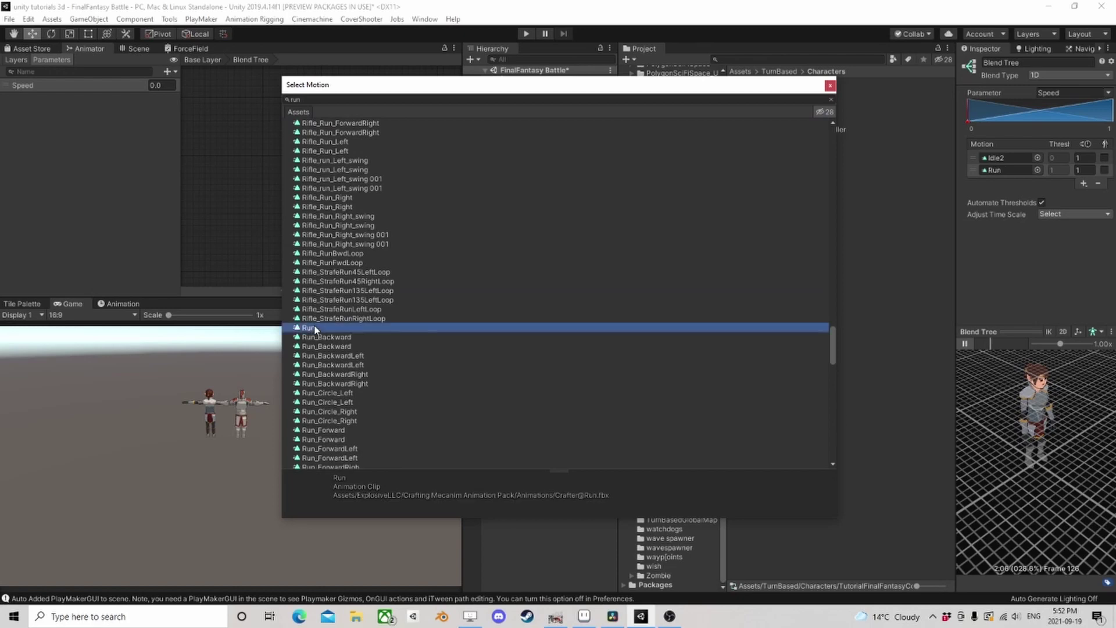
left_click(830, 85)
left_click_drag(336, 216, 309, 216)
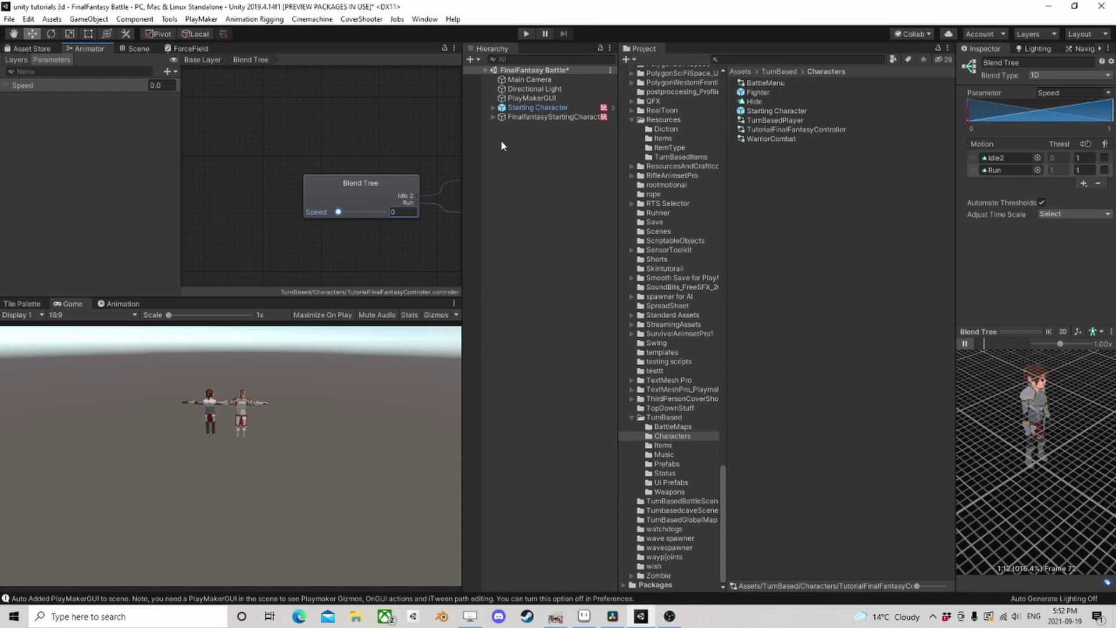
- Add a Get Agent Velocity action to State 1 of the FinalfantasyStartingCharacter's PlayMaker FSM
left_click(538, 107)
left_click(535, 119)
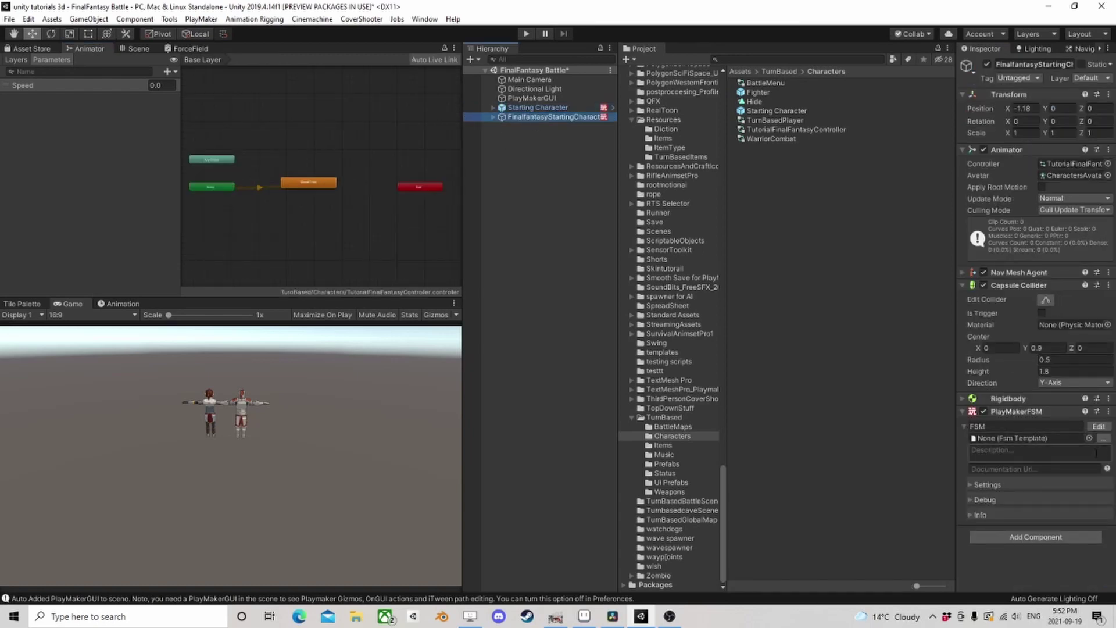
left_click(1099, 427)
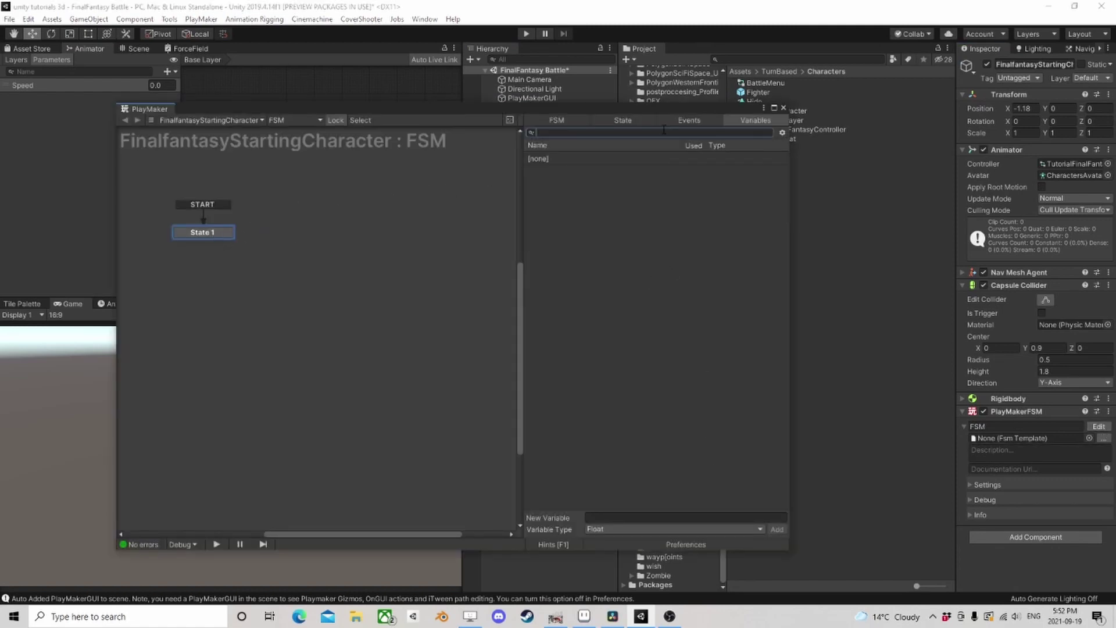
left_click(756, 529)
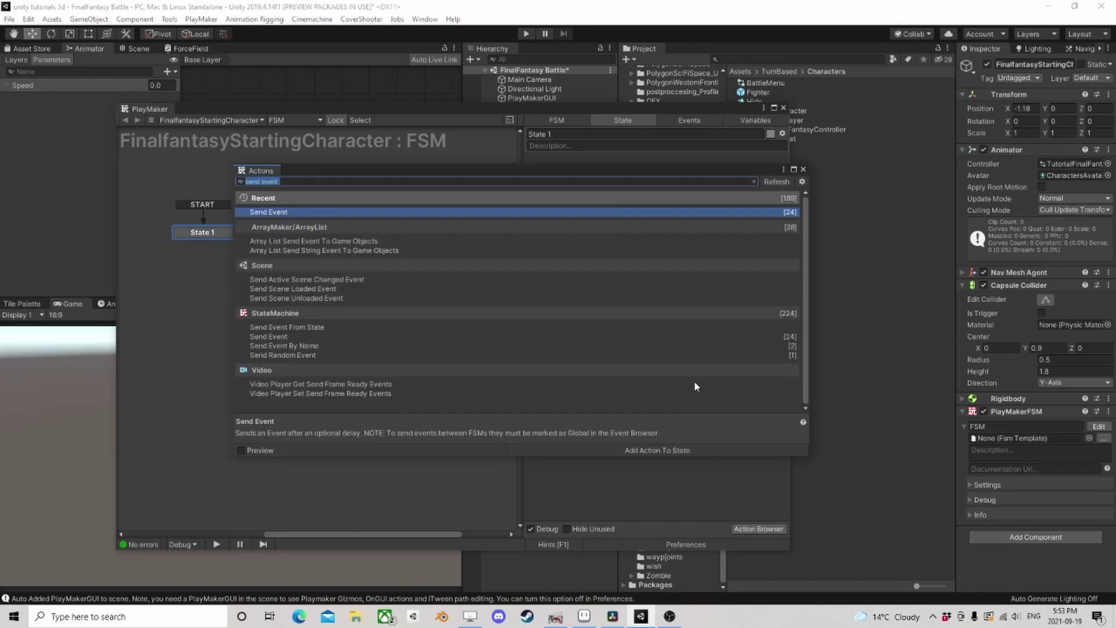
type("get agent")
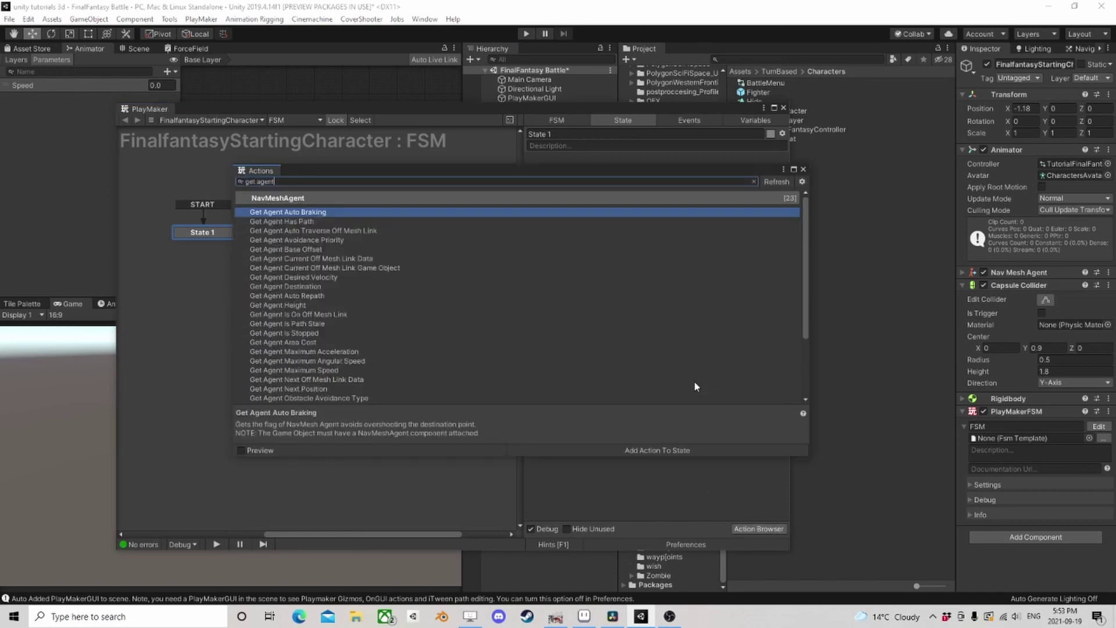
type(" ve")
key("Down")
key("Down")
key("Return")
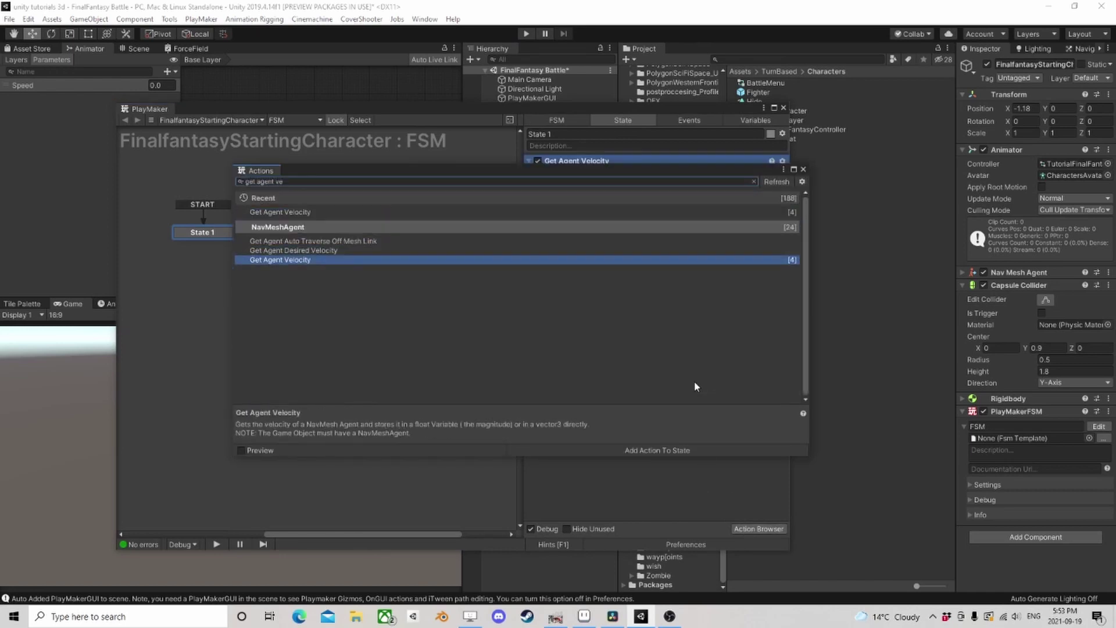
left_click(804, 169)
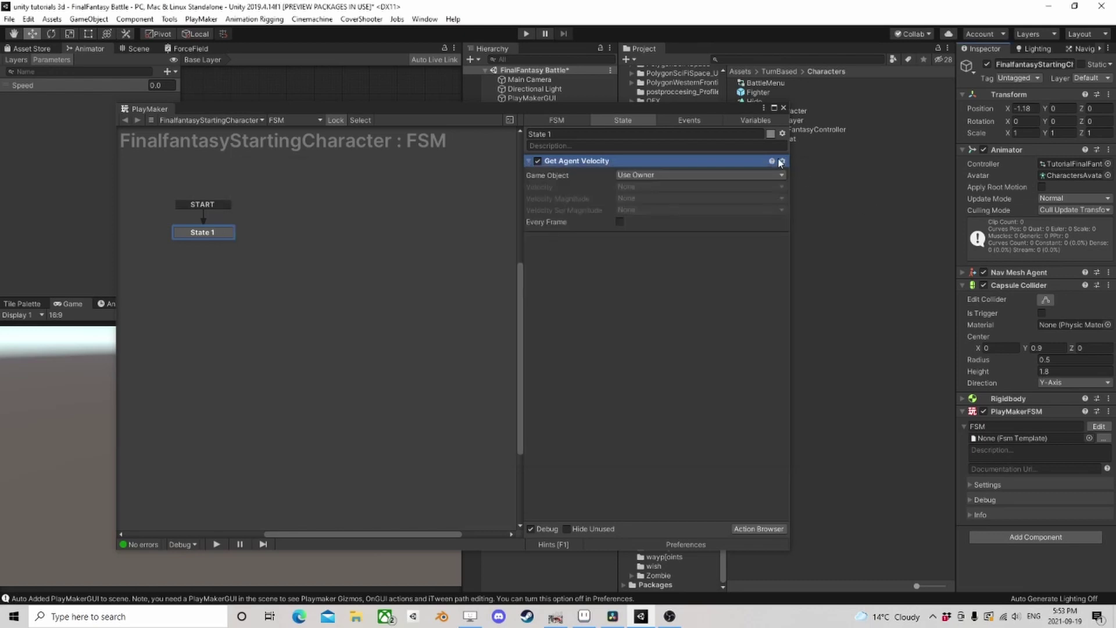
- Store the agent's Velocity Magnitude in a new variable named Mag and make the action run every frame
left_click(634, 199)
left_click(657, 242)
type("Mag")
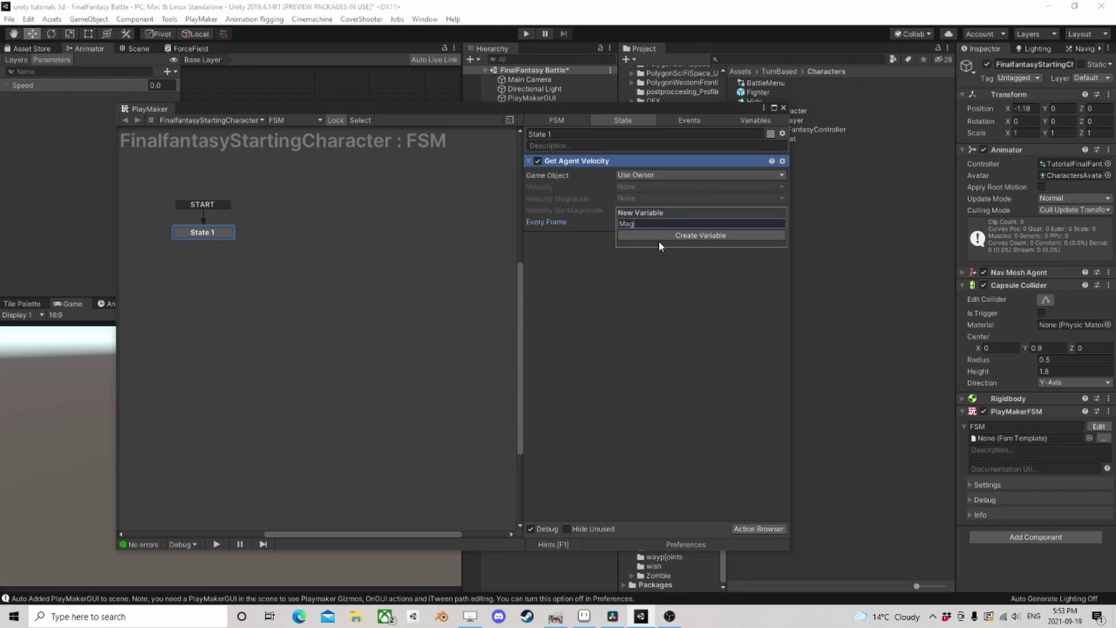
key("Return")
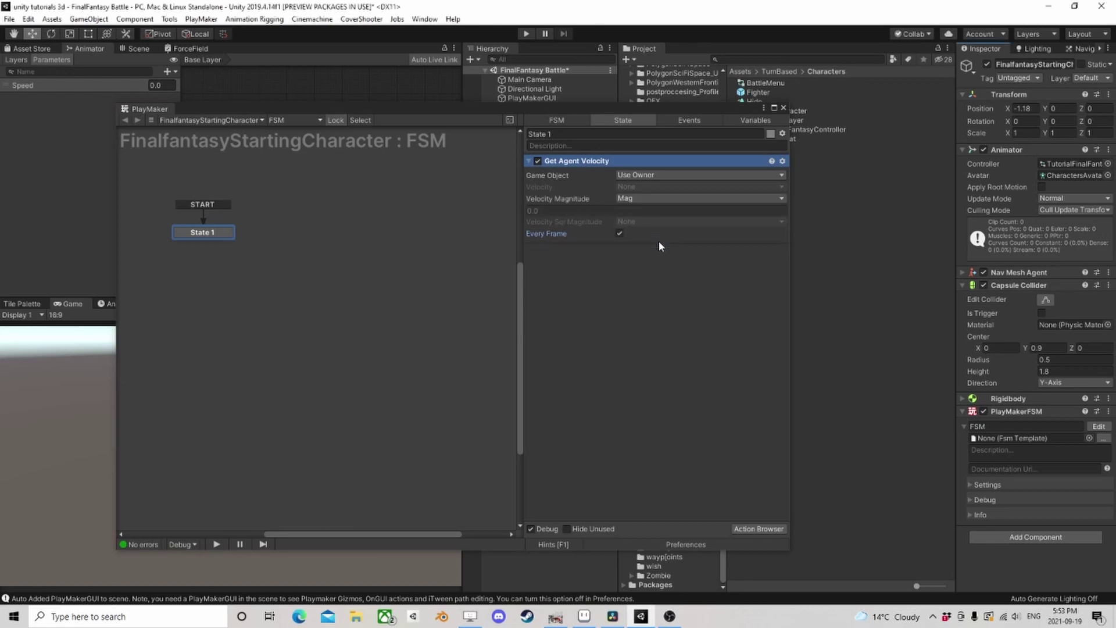
- Add a Set Animator Float action to State 1 and place it below Get Agent Velocity
left_click(759, 528)
type("set anim")
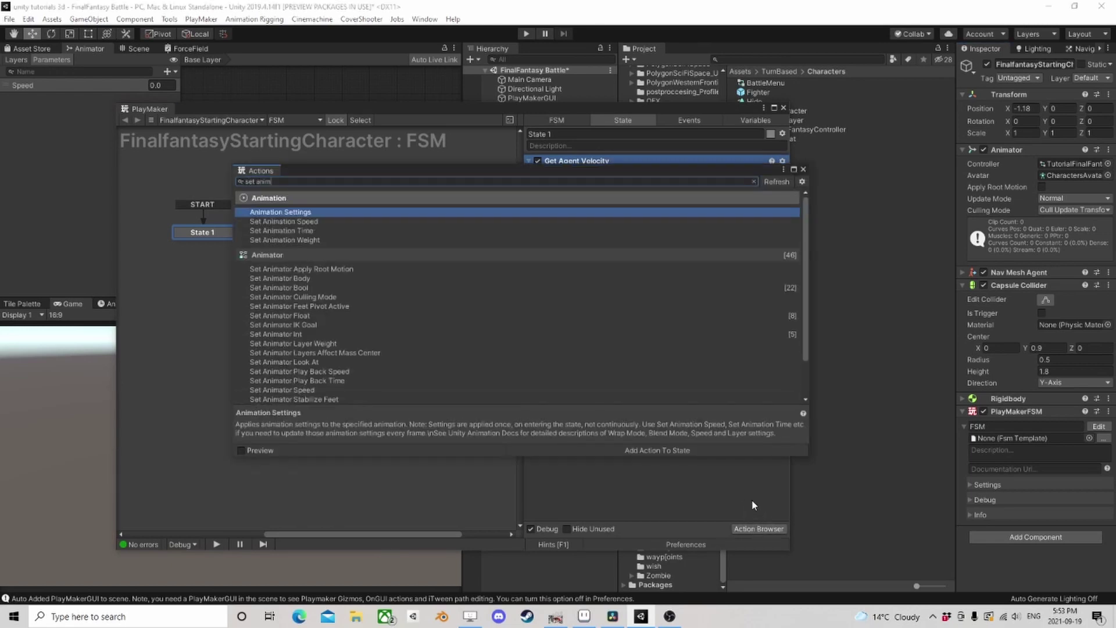
type("ator flo")
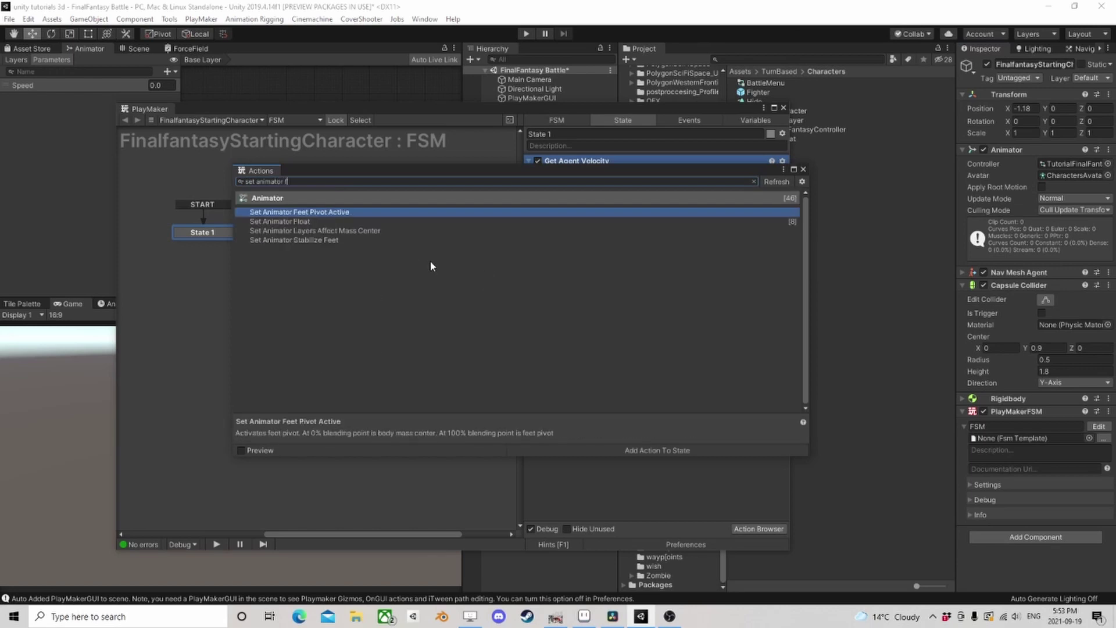
double_click(310, 213)
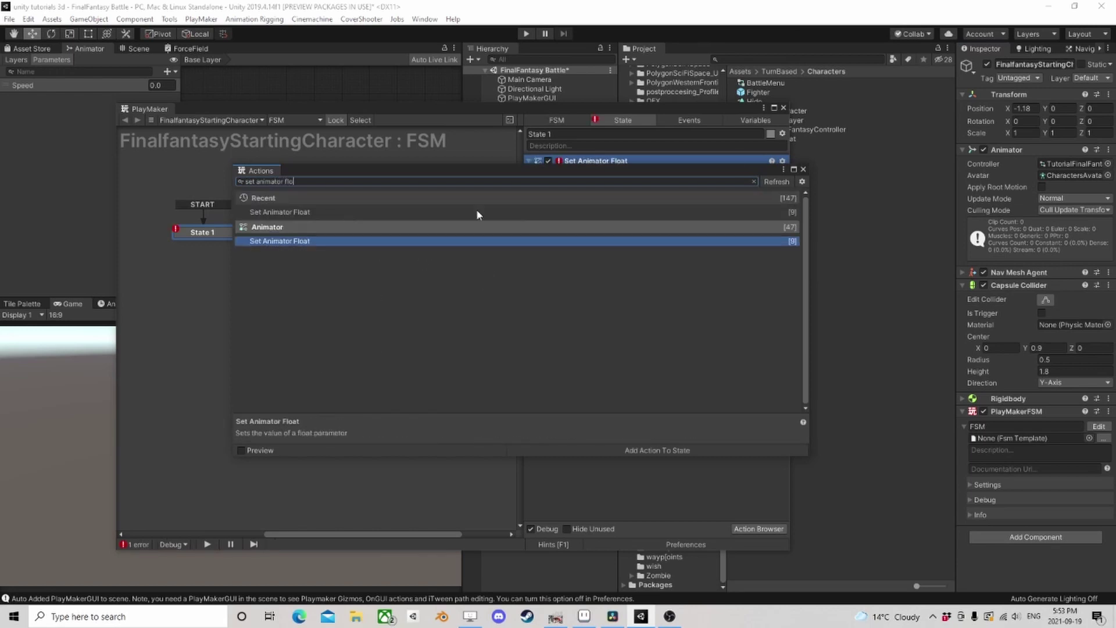
left_click(803, 169)
left_click_drag(698, 165, 626, 350)
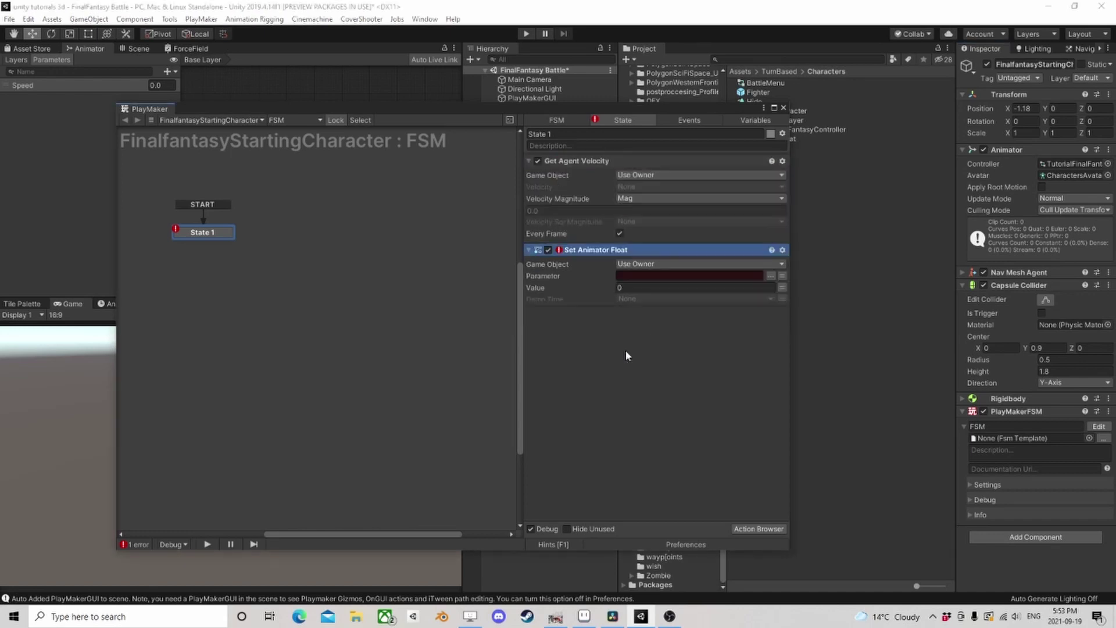
- Configure Set Animator Float with parameter Speed, value Mag, damp time .1 and Every Frame enabled, and close the FSM editor
left_click(778, 278)
left_click(795, 284)
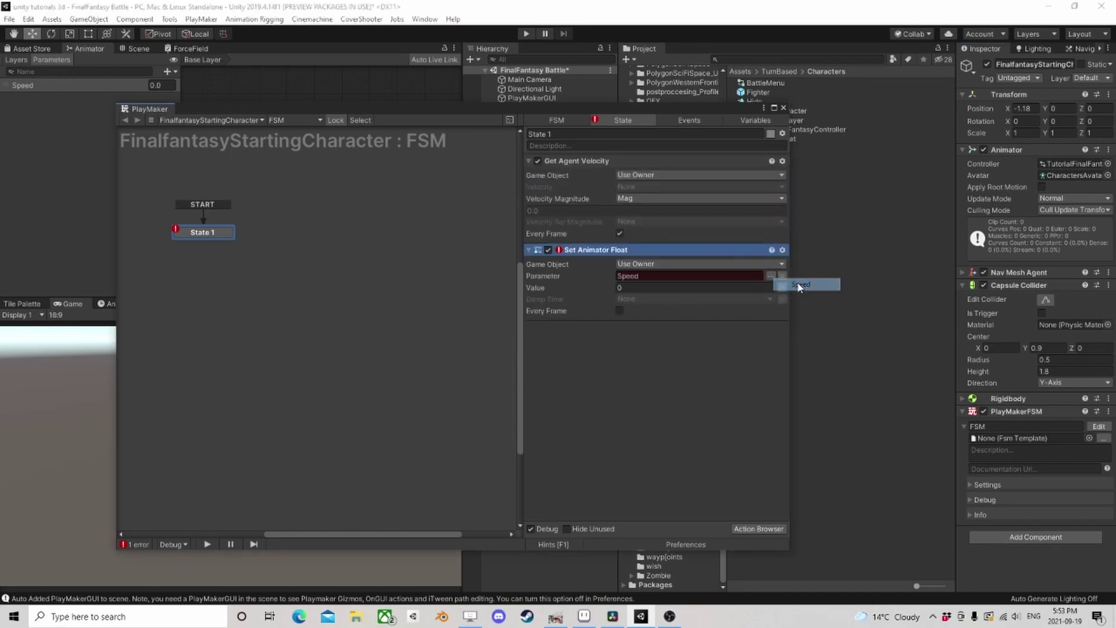
left_click(714, 287)
left_click(655, 310)
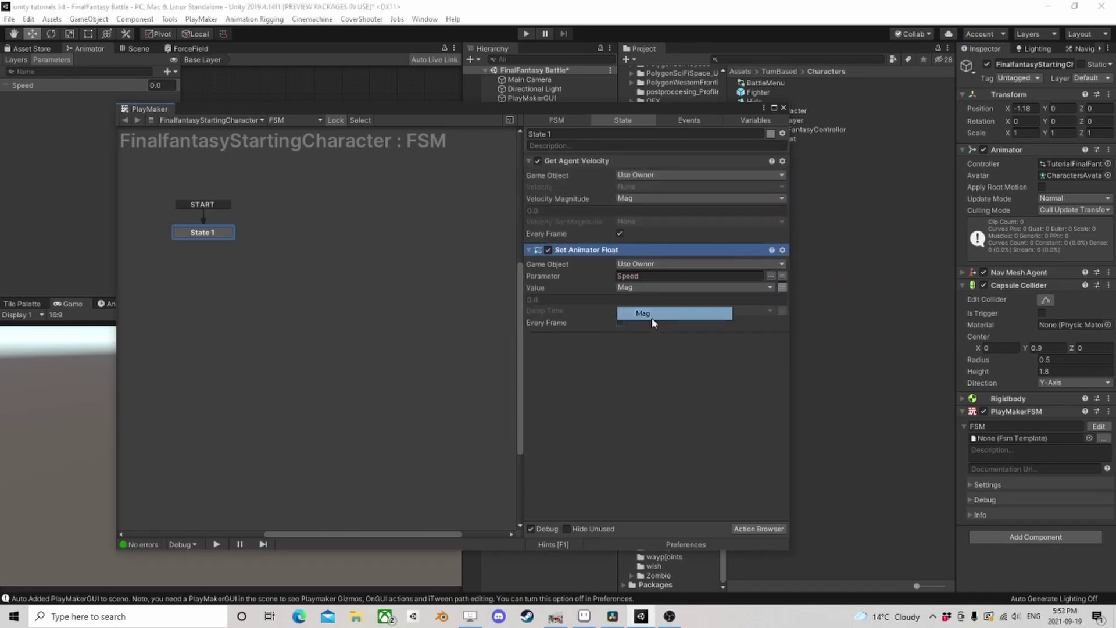
left_click(620, 322)
left_click(783, 313)
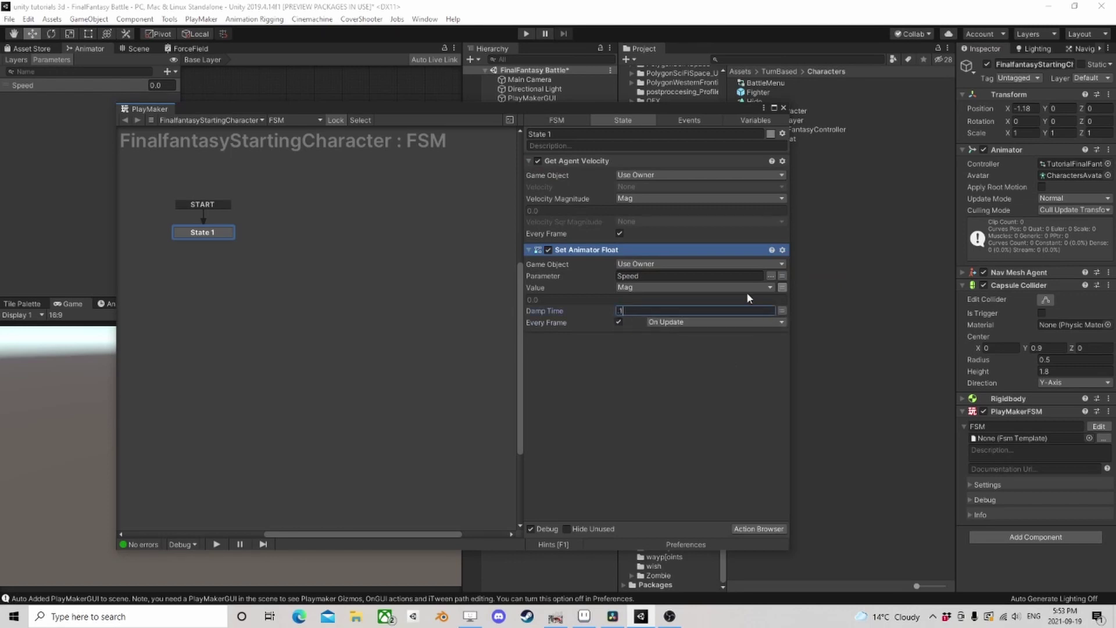
type(".1")
key("Return")
left_click(783, 108)
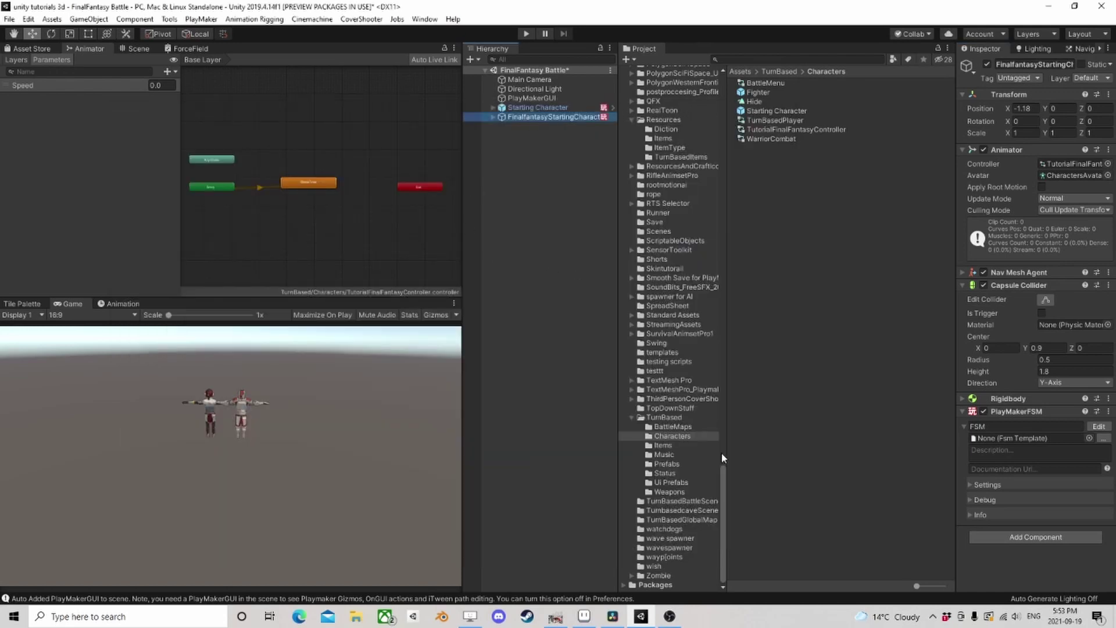
- Save FinalfantasyStartingCharacter as a prefab in the Characters folder and delete both characters from the scene
left_click_drag(523, 116, 786, 194)
left_click(544, 110)
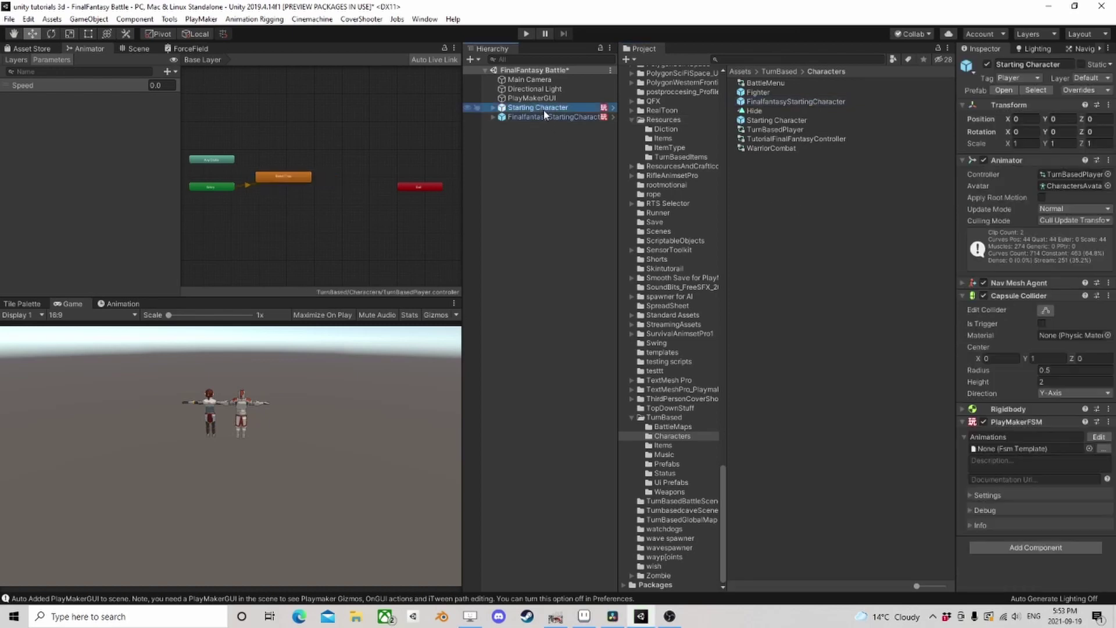
key("Delete")
key("Delete")
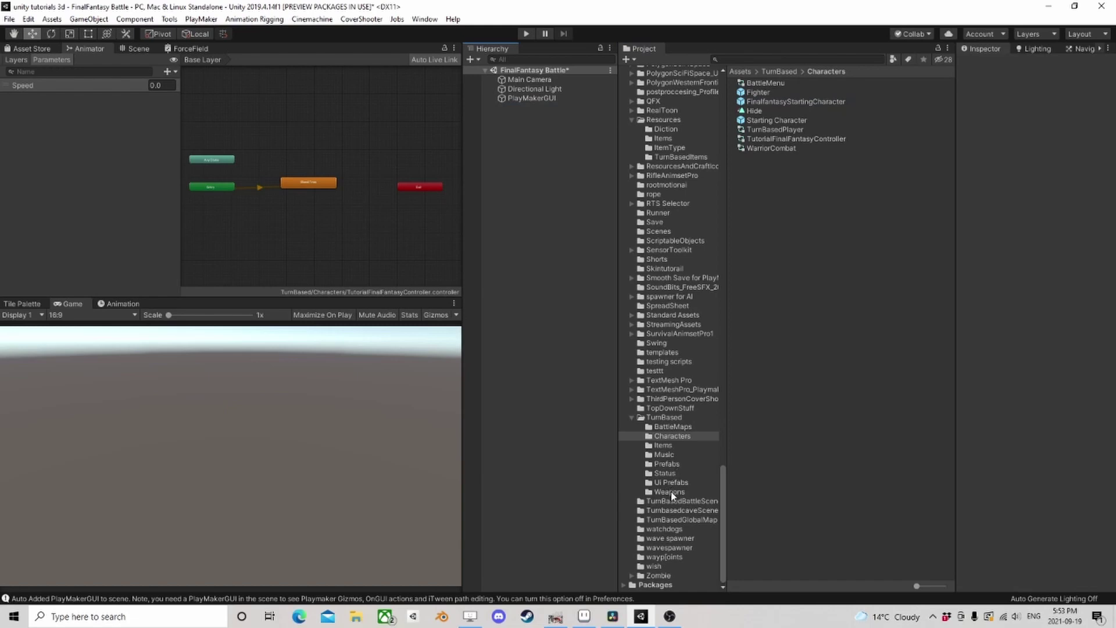
- Add the FinalfantasyStartingCharacter prefab to the scene and expand its complete bone hierarchy
left_click_drag(777, 104, 586, 200)
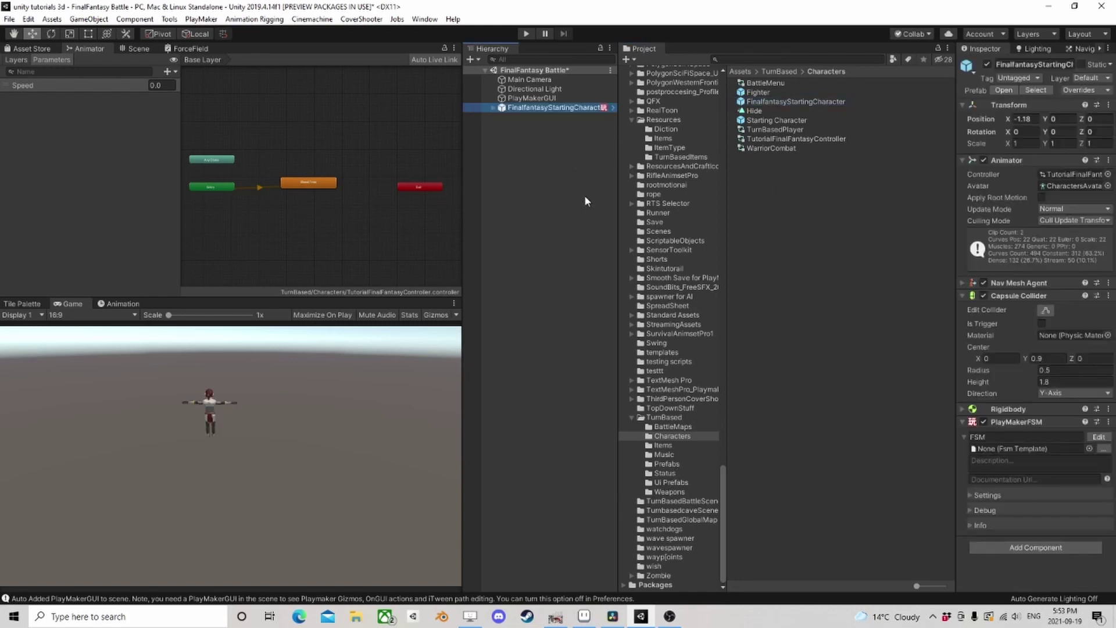
left_click(134, 49)
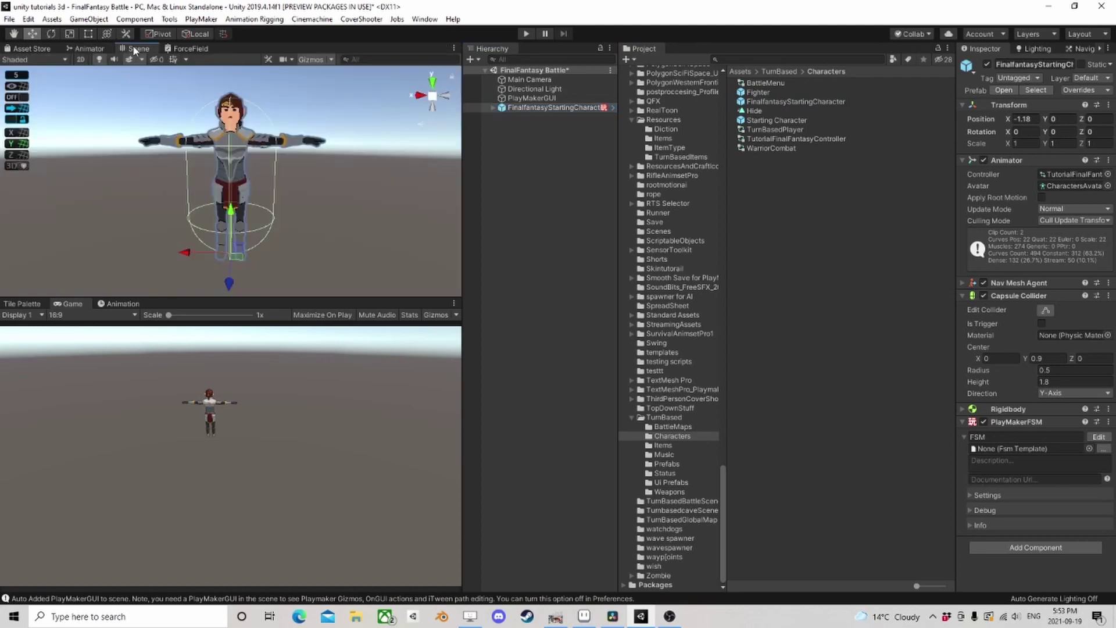
left_click(495, 107, "alt")
scroll(598, 270, "down", 3)
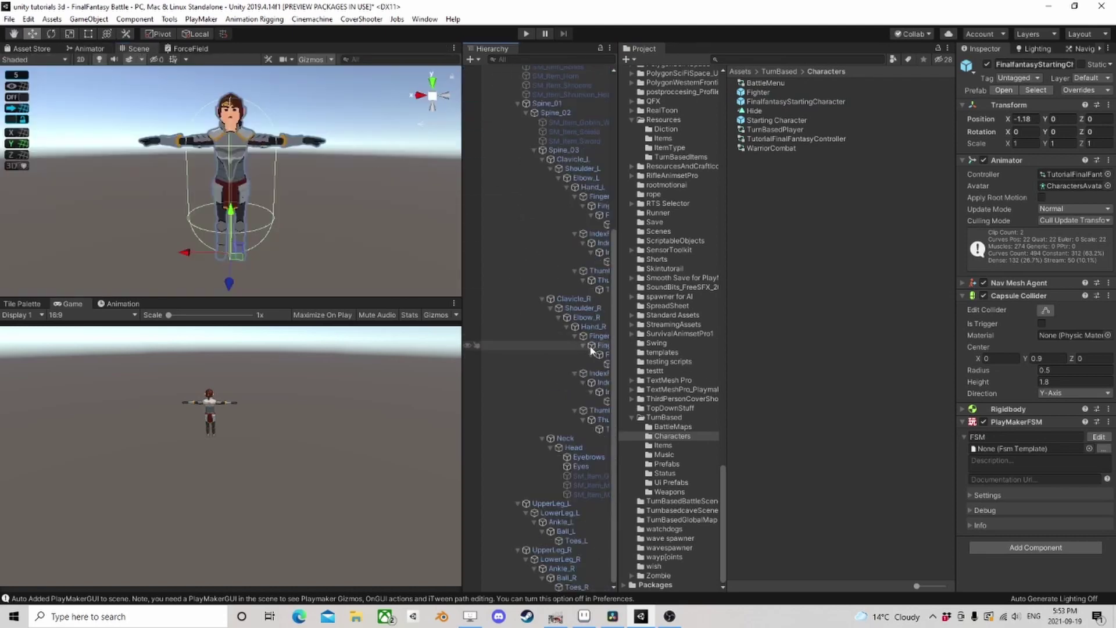
left_click_drag(619, 340, 679, 339)
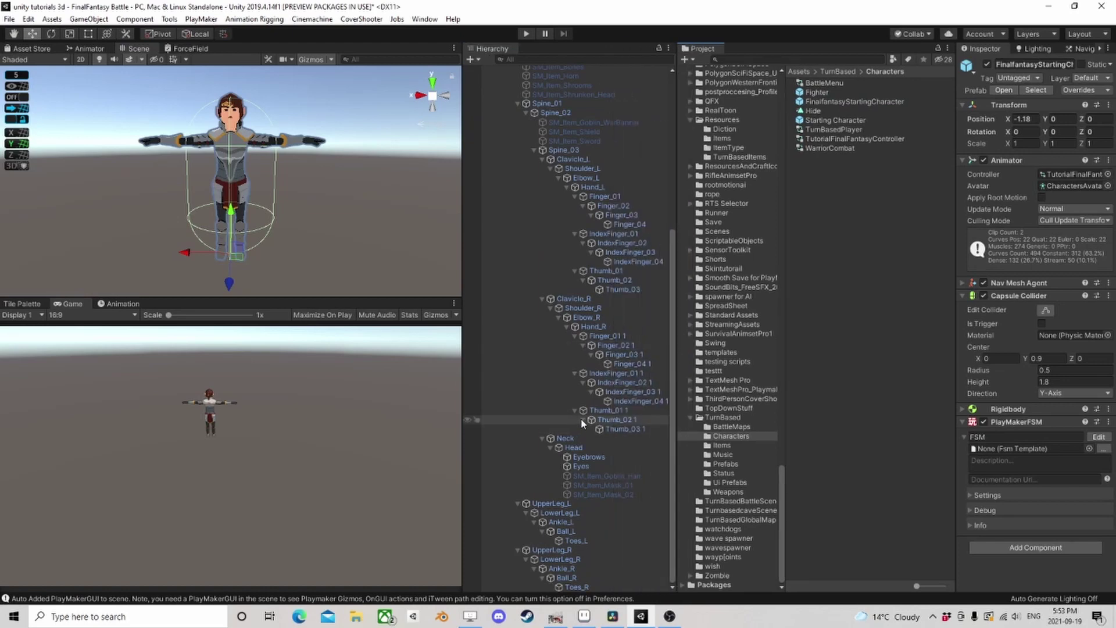
- Attach the RuneAxe prefab from the Weapons folder to the character's Hand_R bone and inspect its placement in the hand
left_click(729, 492)
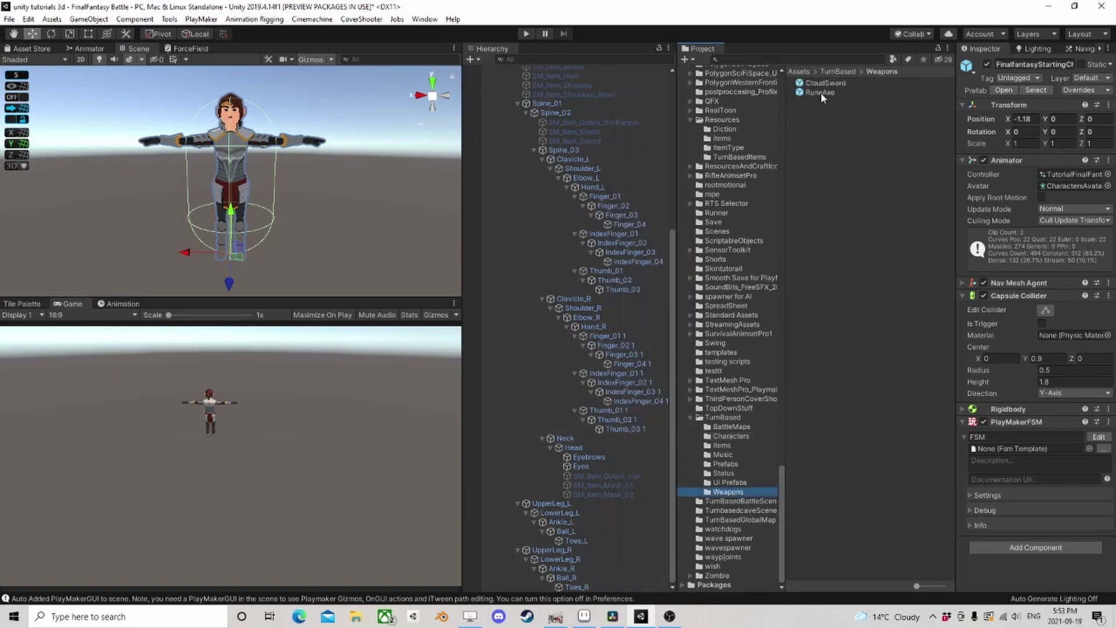
left_click_drag(822, 92, 596, 327)
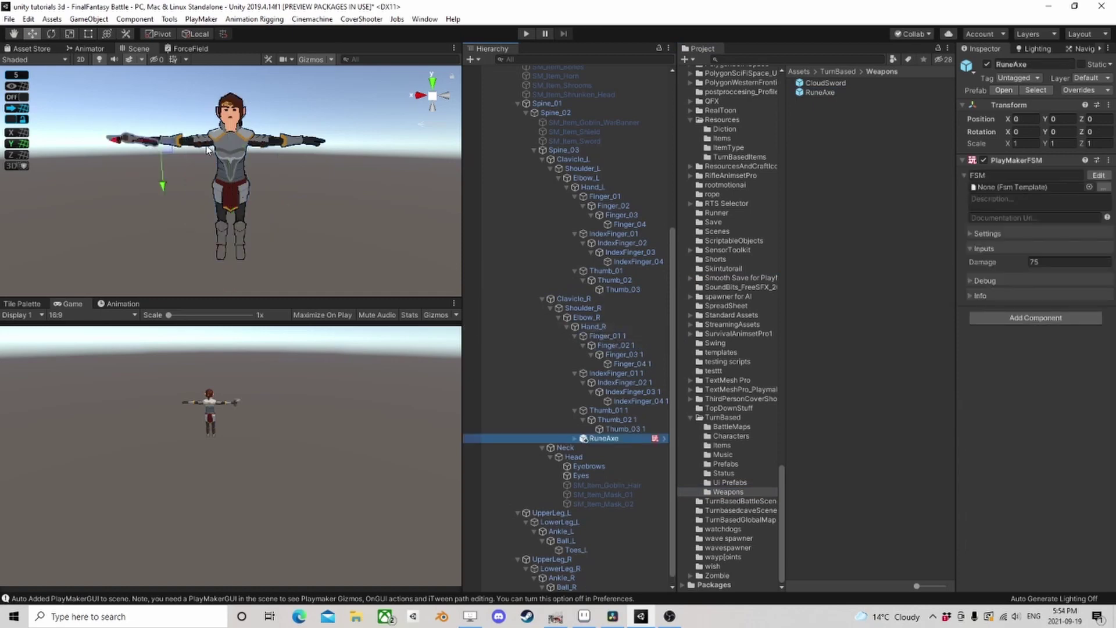
right_click_drag(244, 174, 351, 202)
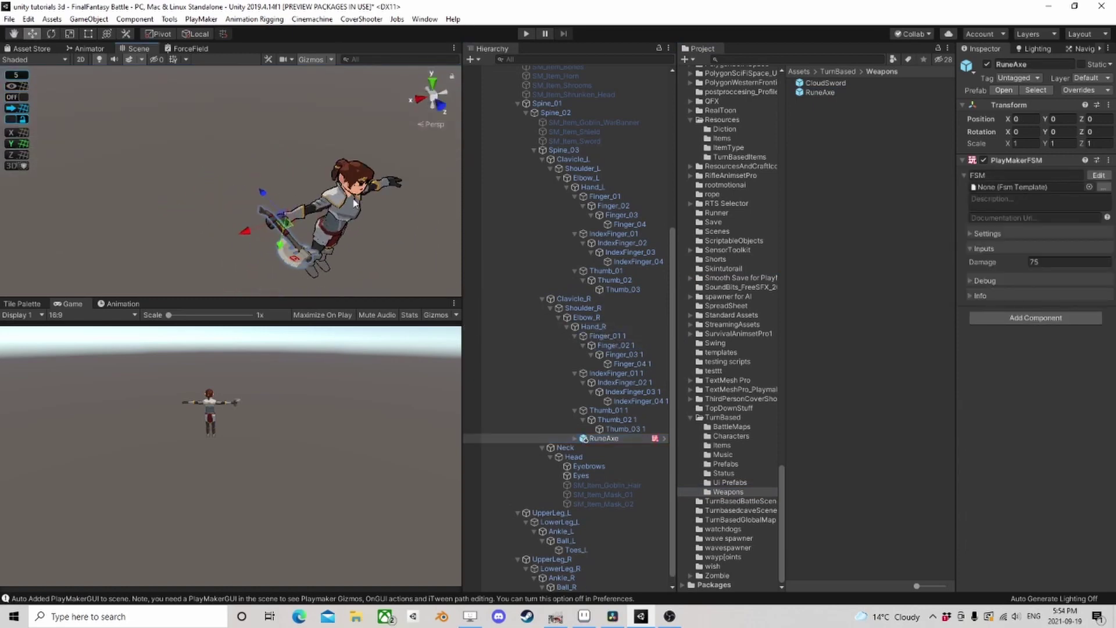
scroll(351, 202, "up", 3)
middle_click_drag(351, 201, 267, 99)
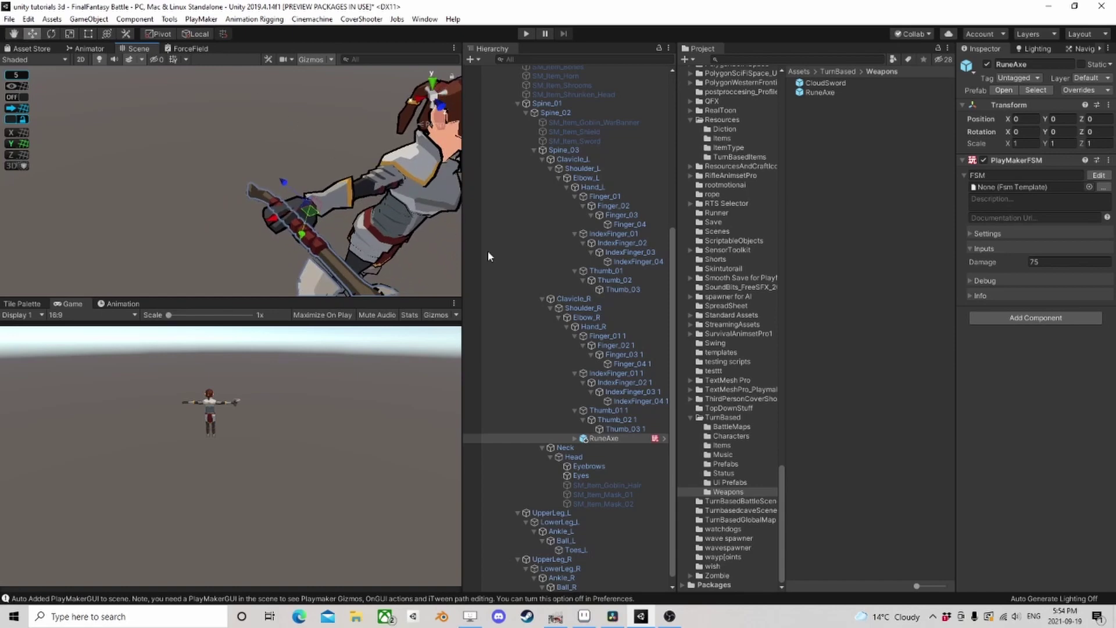
- Delete the RuneAxe from the hand and remove the character instance from the scene
left_click(625, 441)
scroll(635, 441, "up", 10)
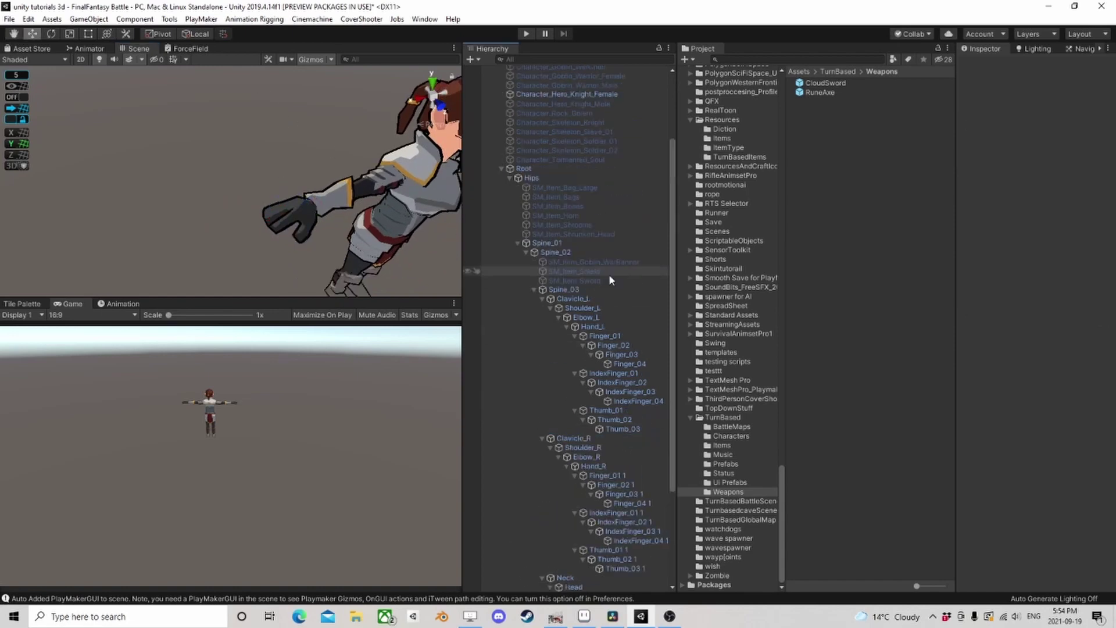
left_click(560, 108)
key("Delete")
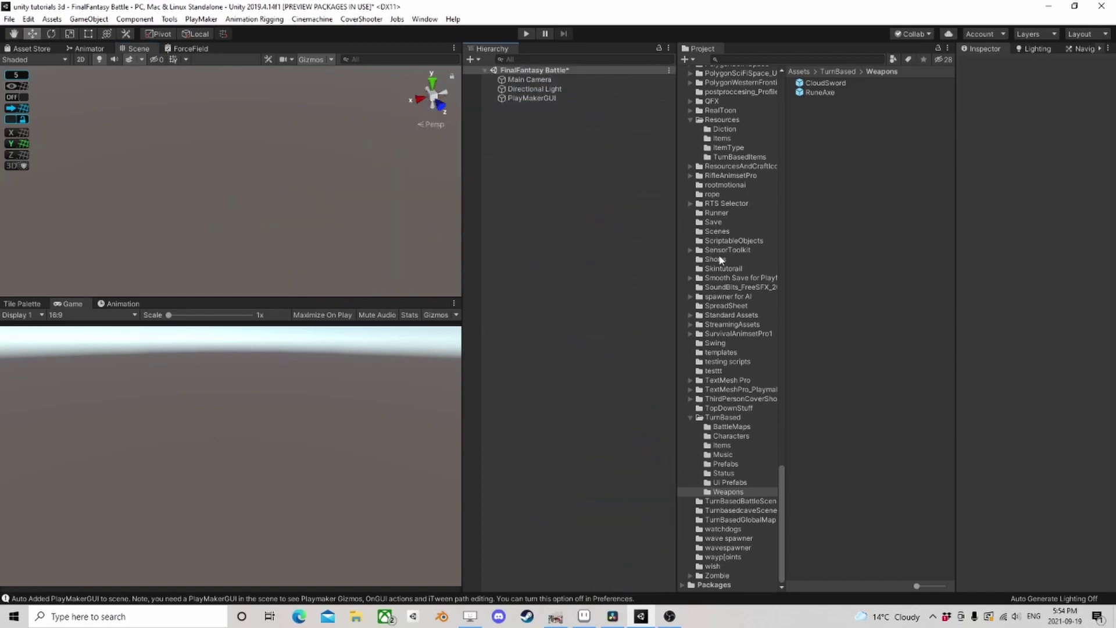
- Check the Status, Prefabs and Music folders under TurnBased and open the Characters folder
left_click(728, 473)
left_click(732, 464)
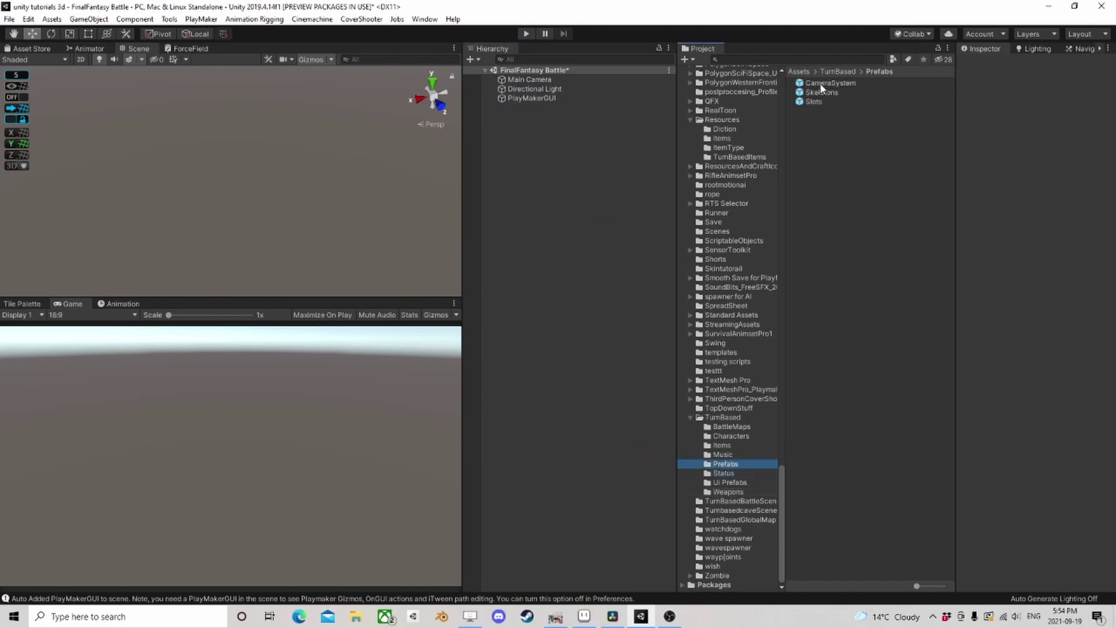
left_click(727, 455)
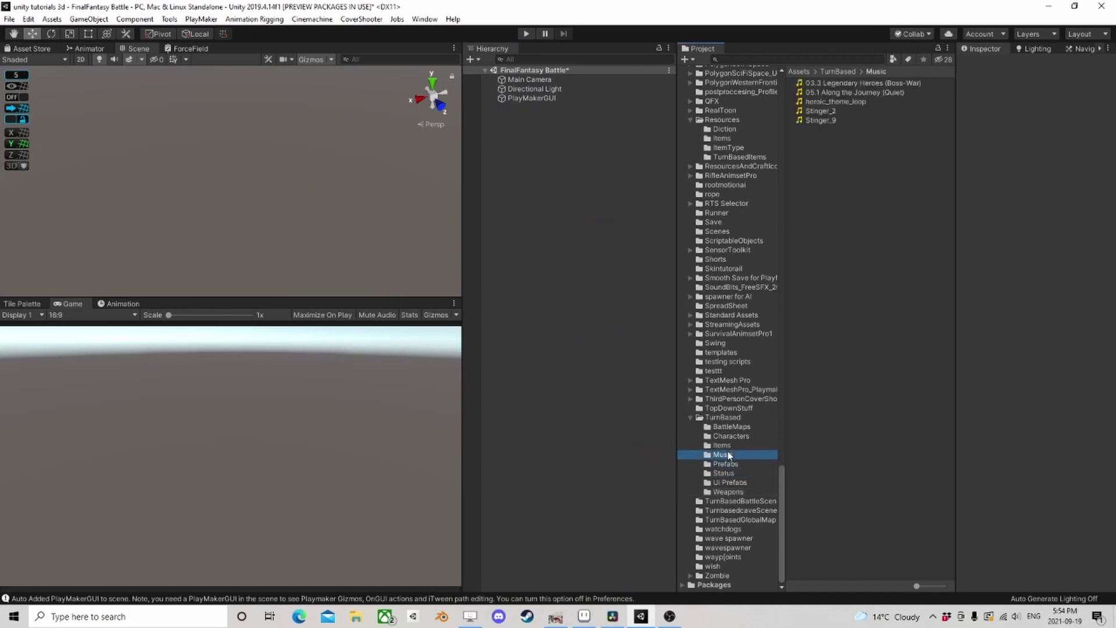
left_click(730, 434)
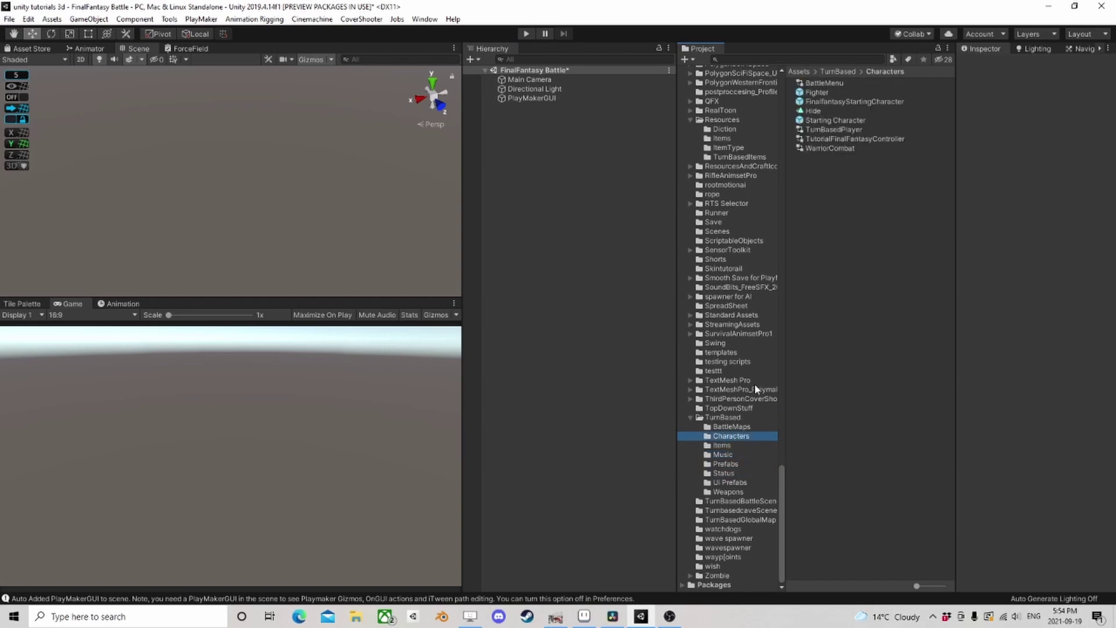
- Add the Dungeon prefab from the BattleMaps folder to the scene and view its floor from the front
left_click(730, 431)
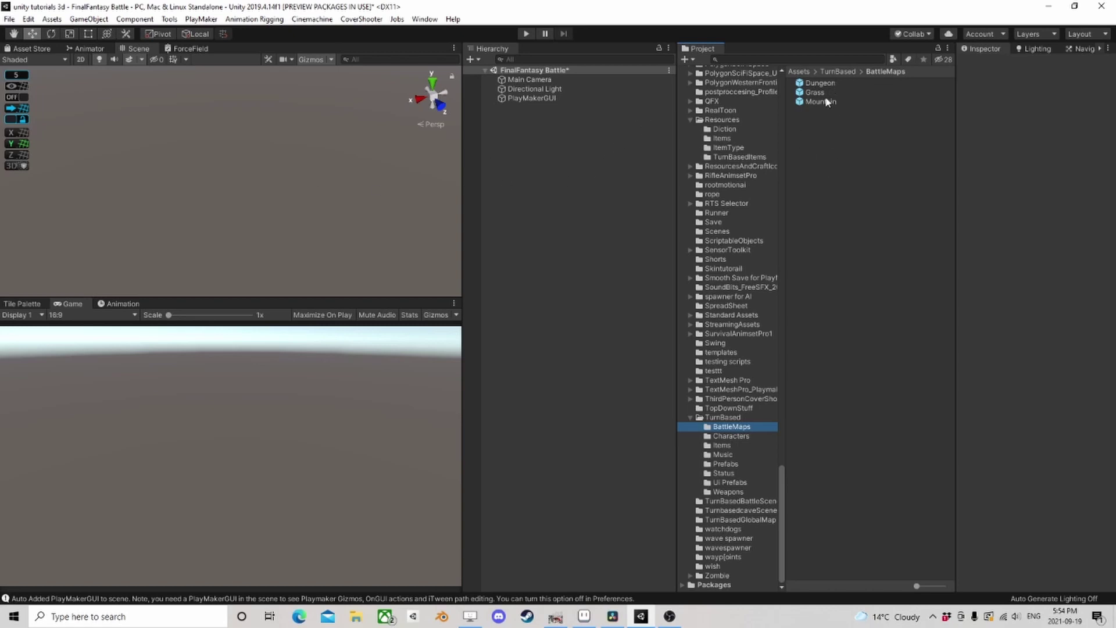
left_click_drag(820, 83, 558, 174)
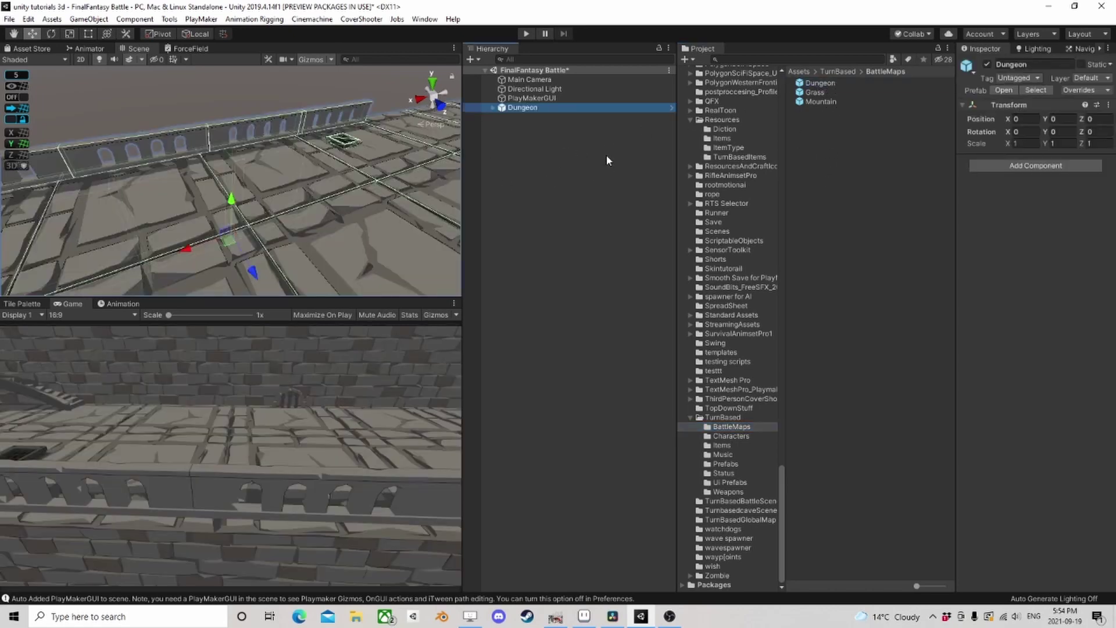
right_click_drag(398, 186, 369, 192)
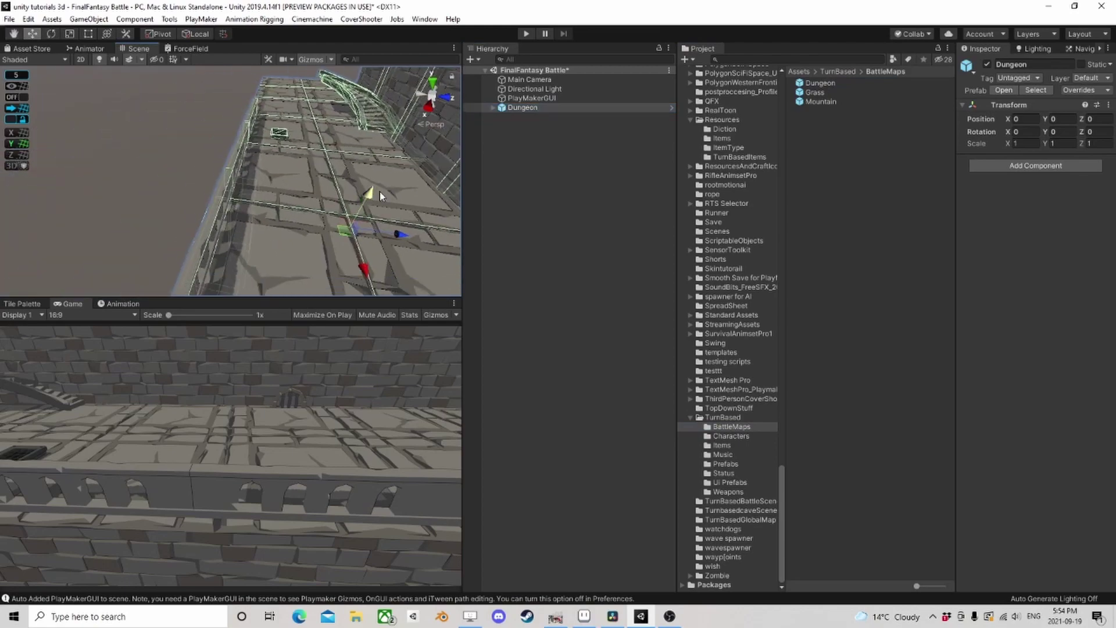
right_click_drag(486, 203, 354, 175)
- Create an empty object at position 0, 0, 0 and name it FinalFantasySlots
right_click(492, 146)
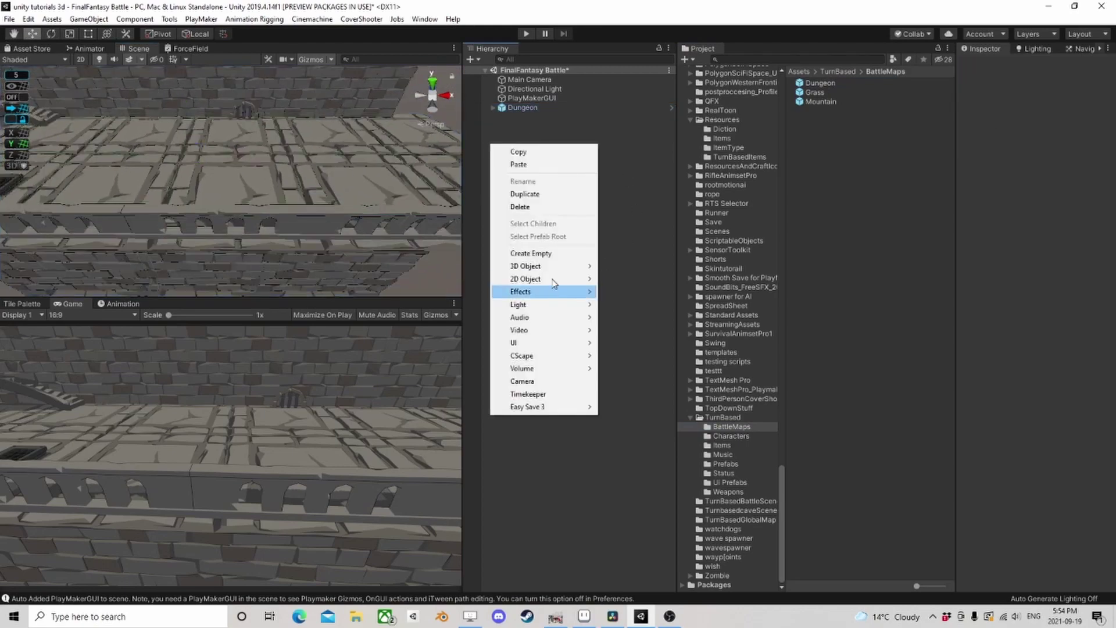
left_click(549, 254)
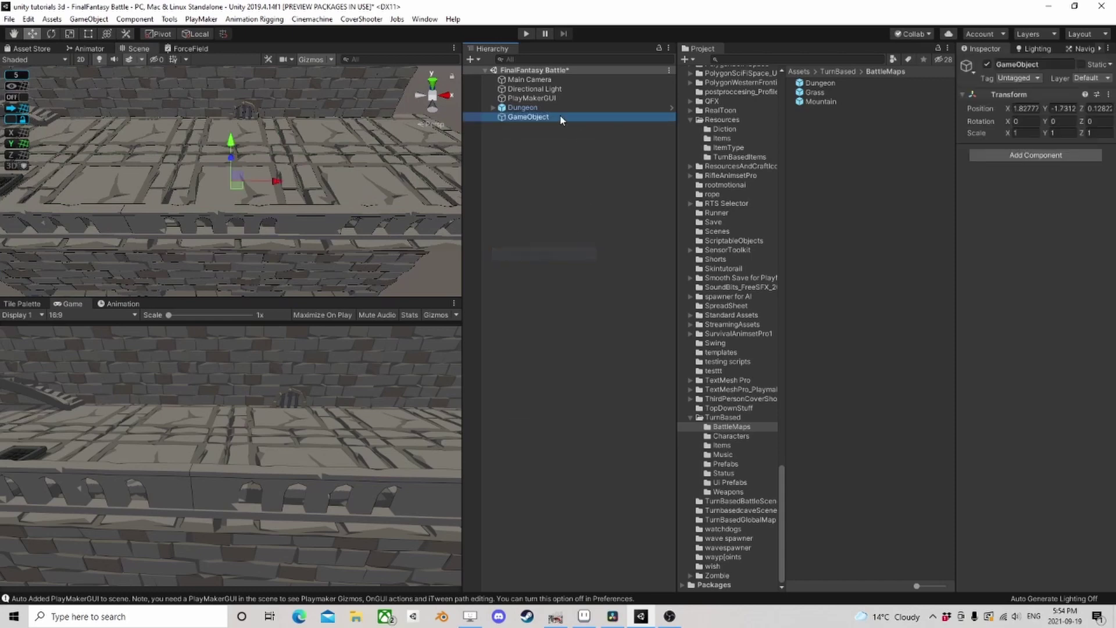
left_click(1036, 109)
type("0")
key("Tab")
type("0")
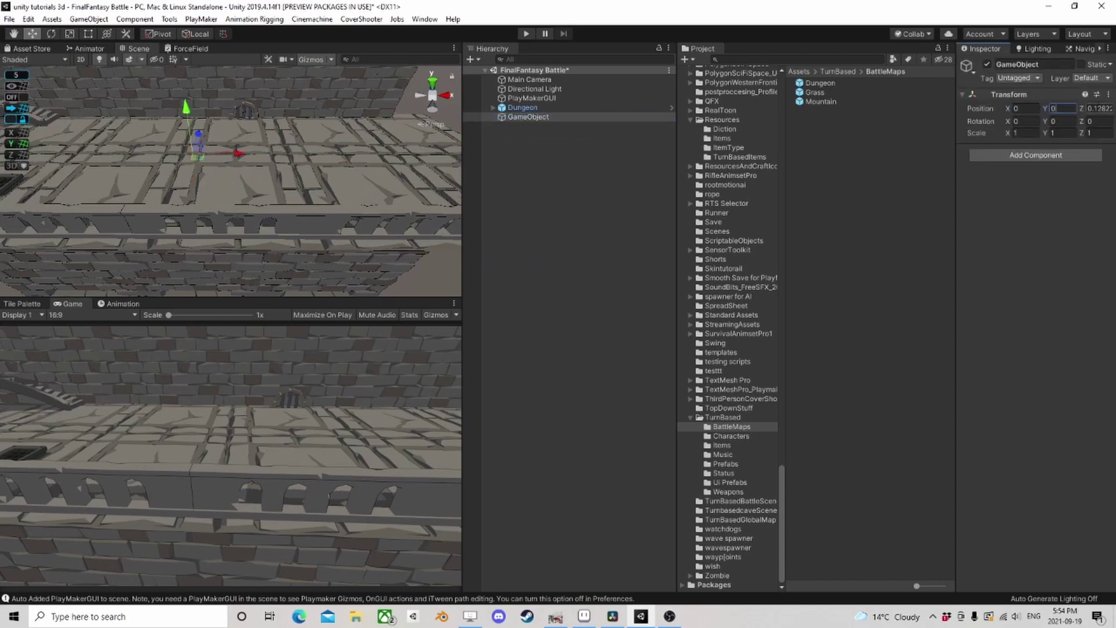
type("0")
left_click(539, 117)
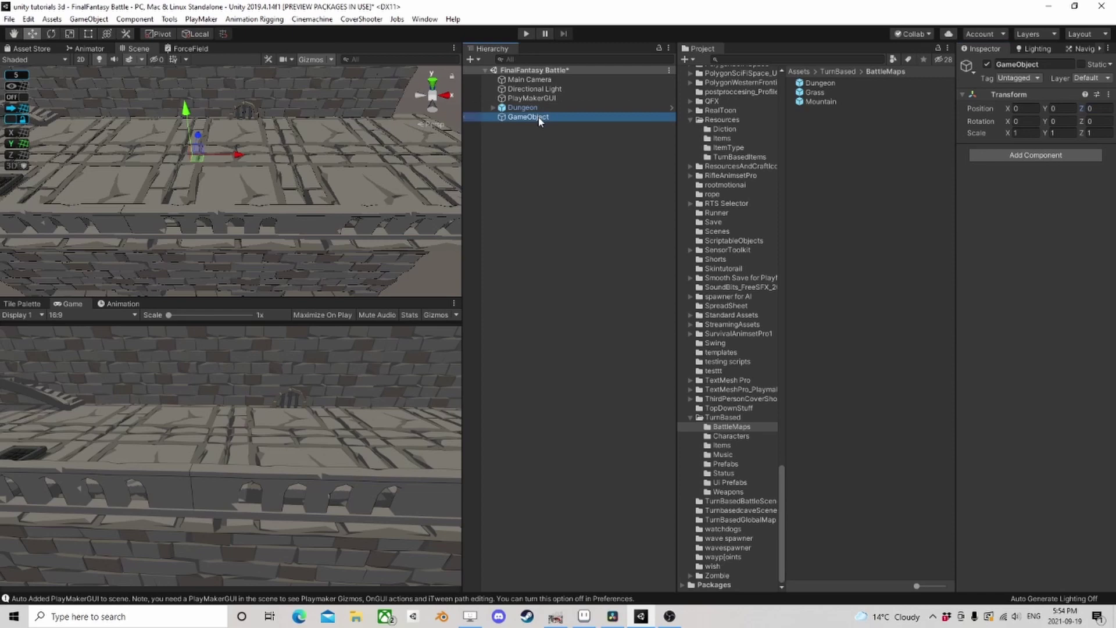
left_click(545, 117)
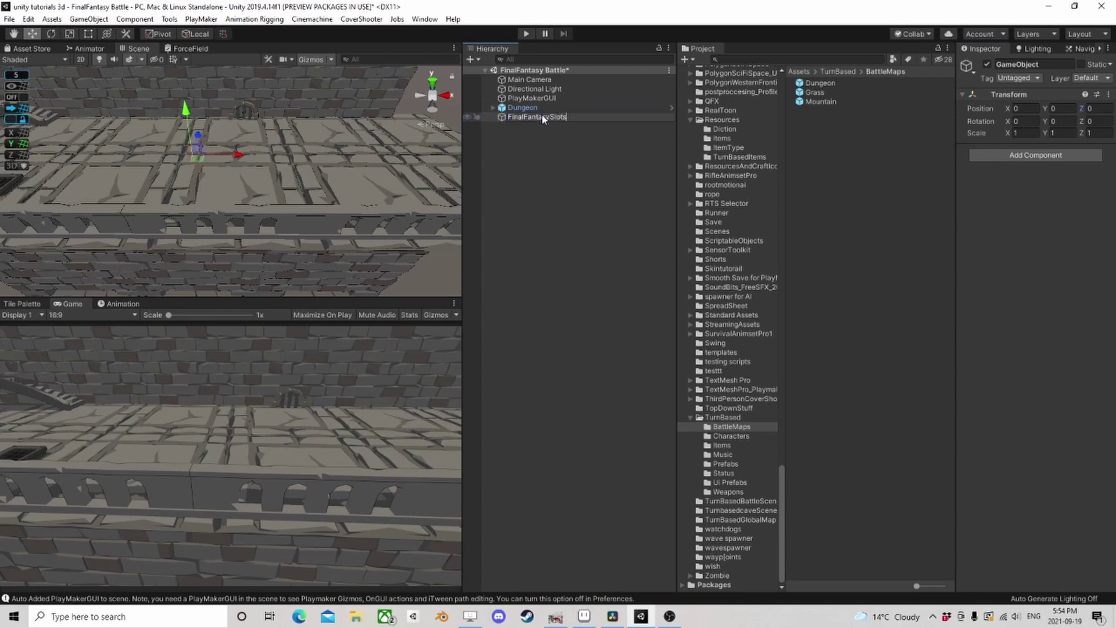
key("Return")
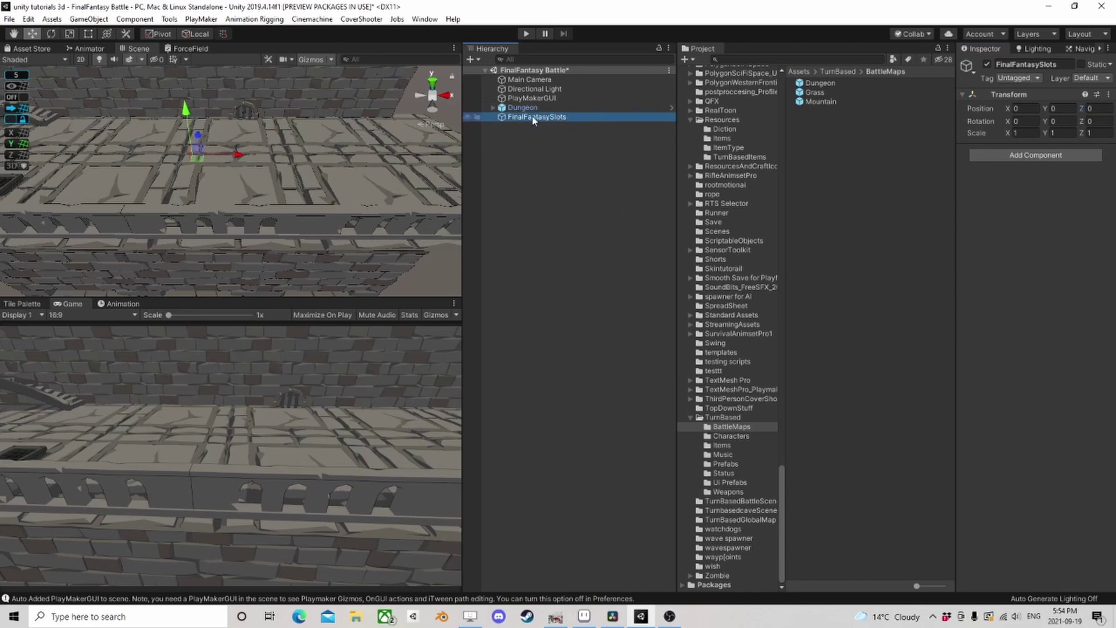
- Create an empty child under FinalFantasySlots and place the Starting Character prefab from the Characters folder inside it
right_click(534, 118)
left_click(575, 226)
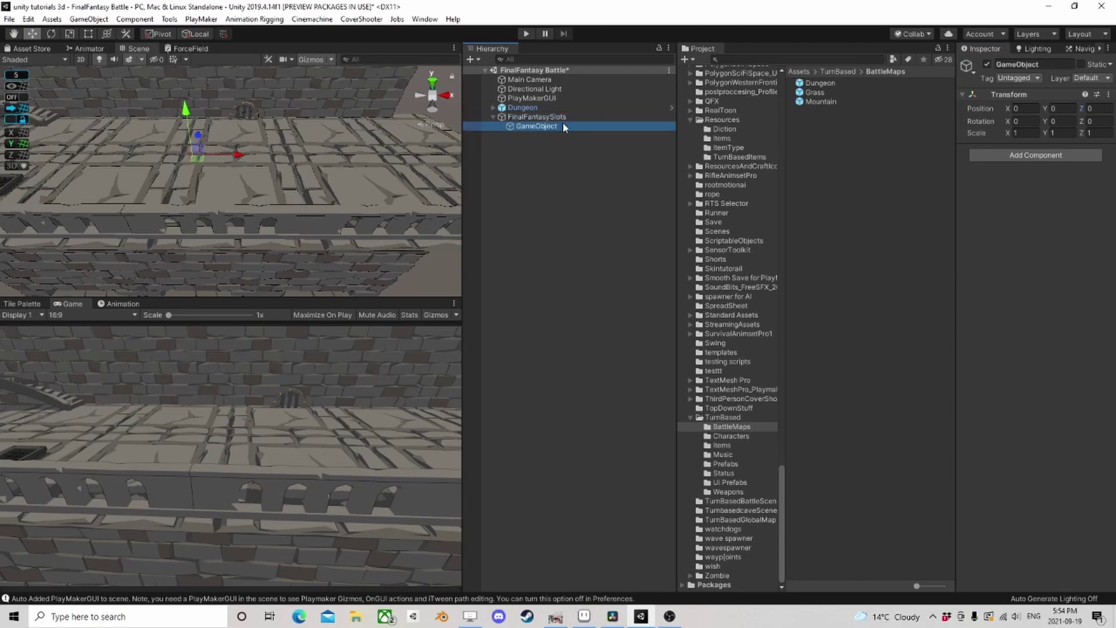
left_click(536, 127)
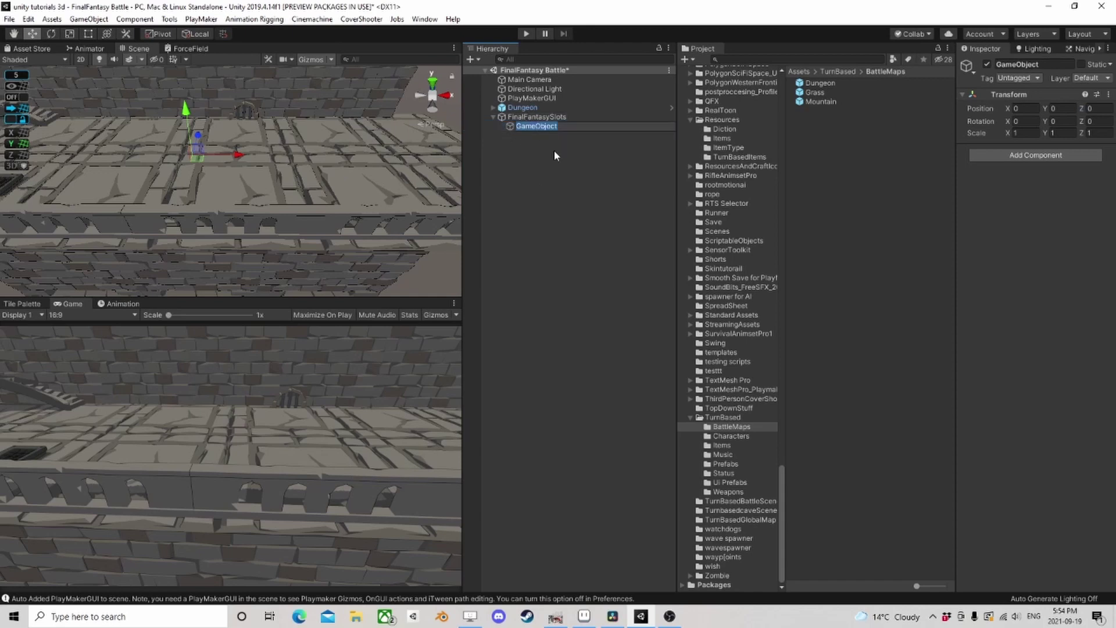
left_click(555, 155)
left_click(533, 128)
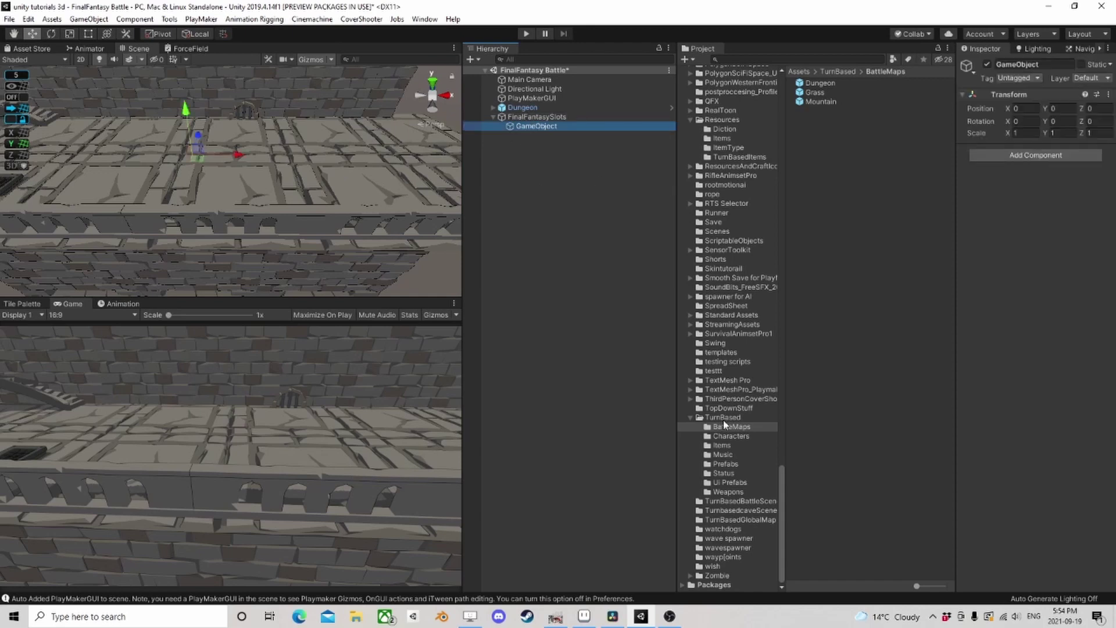
left_click(733, 437)
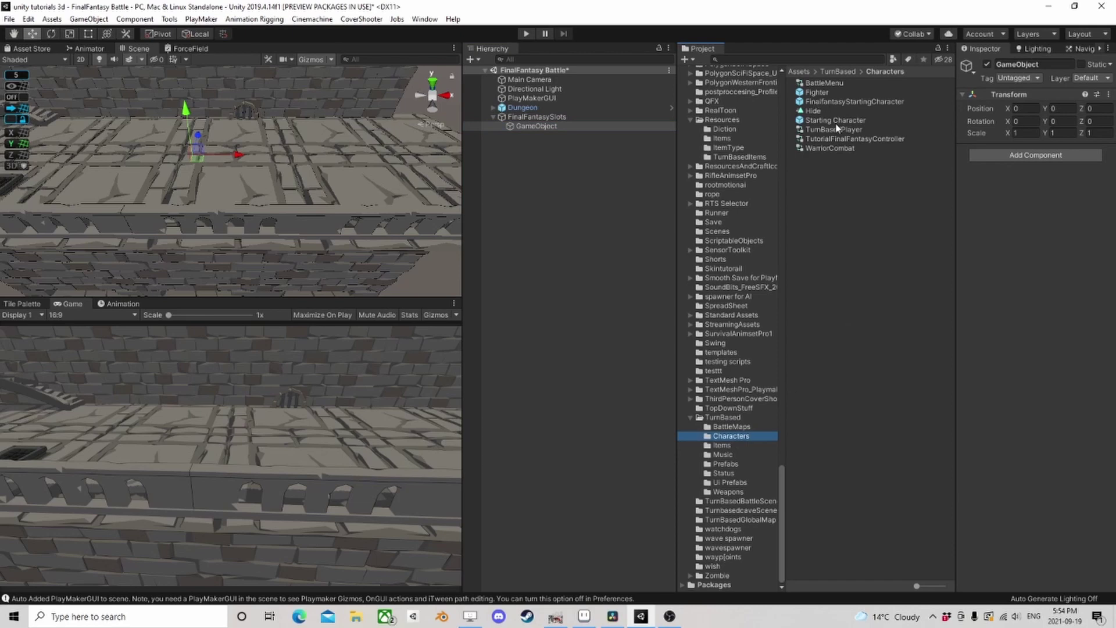
left_click_drag(839, 126, 542, 127)
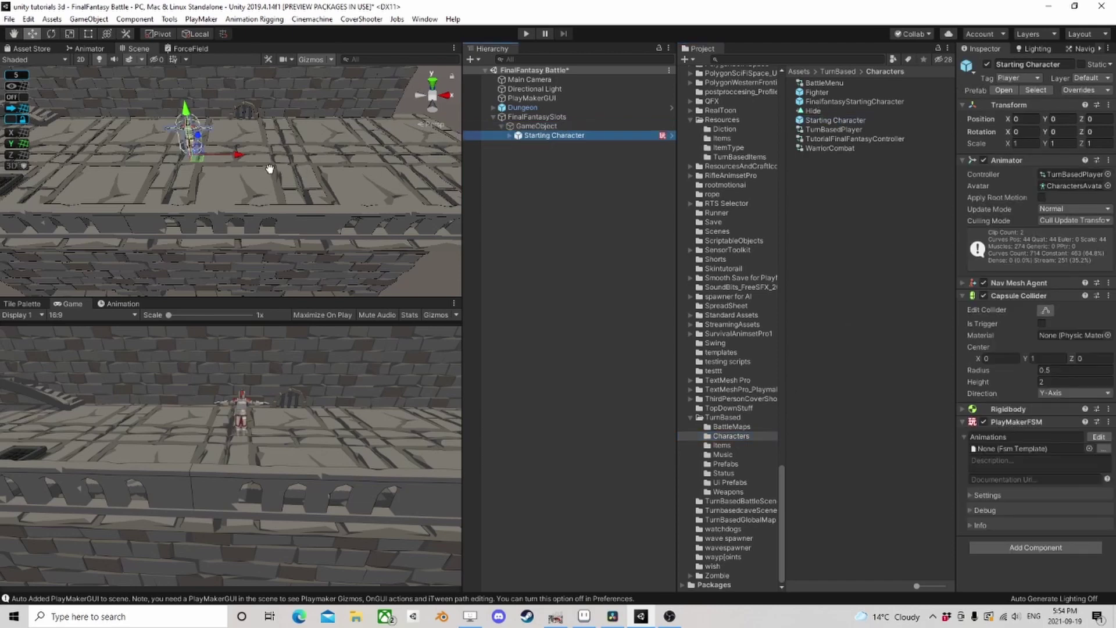
- Raise the Main Camera to a height of about 4.2 above the dungeon floor
mouse_move(270, 169)
middle_mouse_down()
mouse_move(286, 182)
mouse_move(278, 187)
middle_mouse_up()
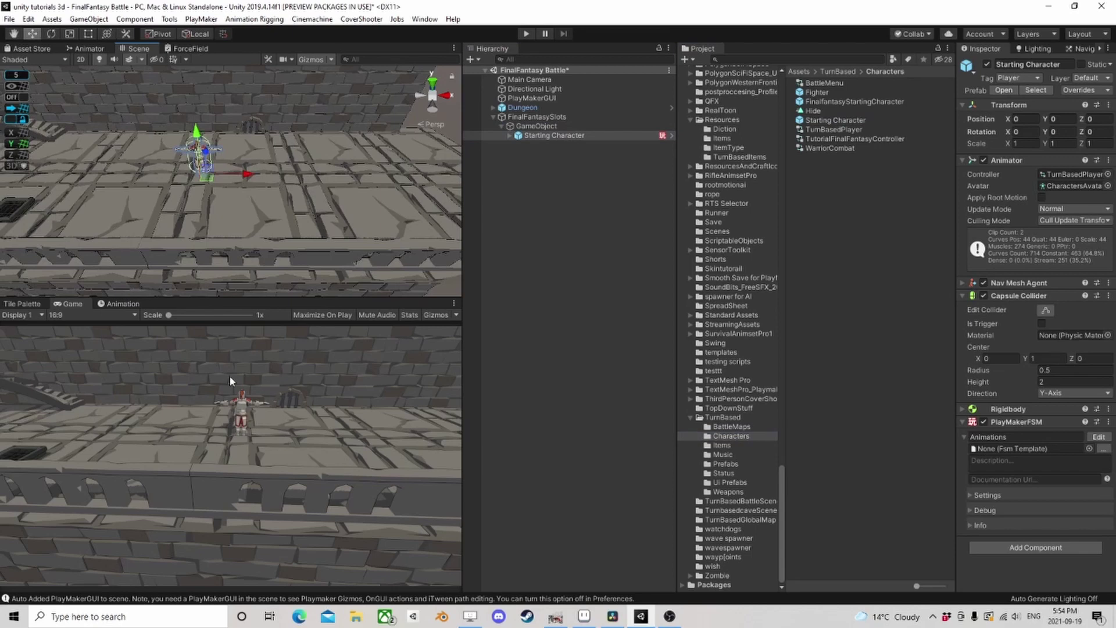
left_click(529, 79)
middle_click_drag(288, 162, 361, 146)
left_click_drag(431, 141, 429, 90)
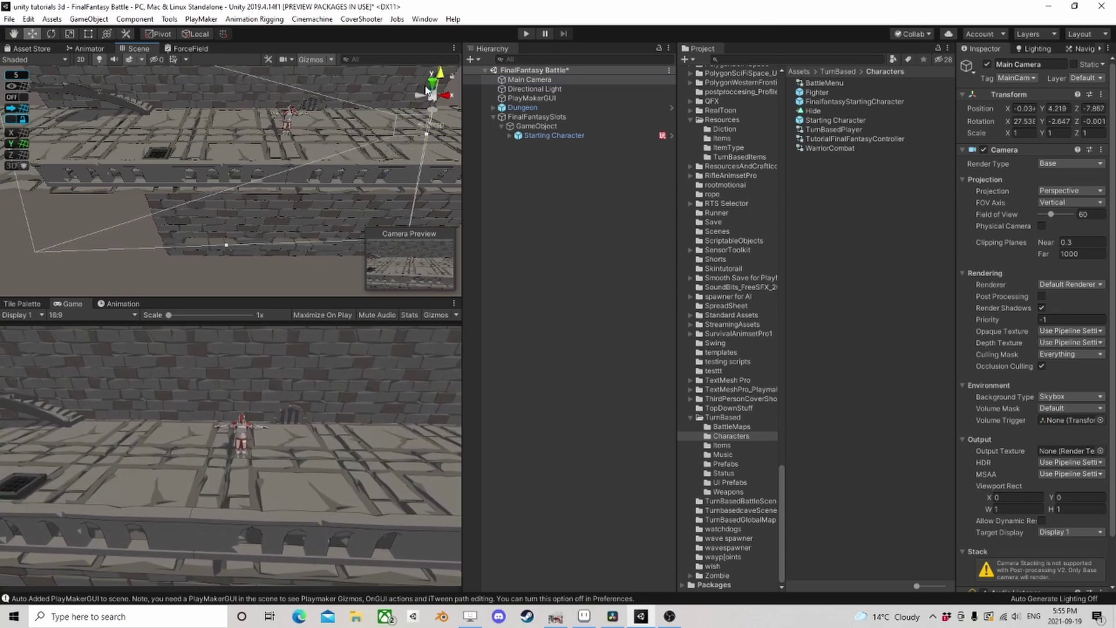
- Move the slot object holding the character to about X 5.03, Z 1.69 and set its Y position to 0.1
left_click(534, 126)
left_click(539, 118)
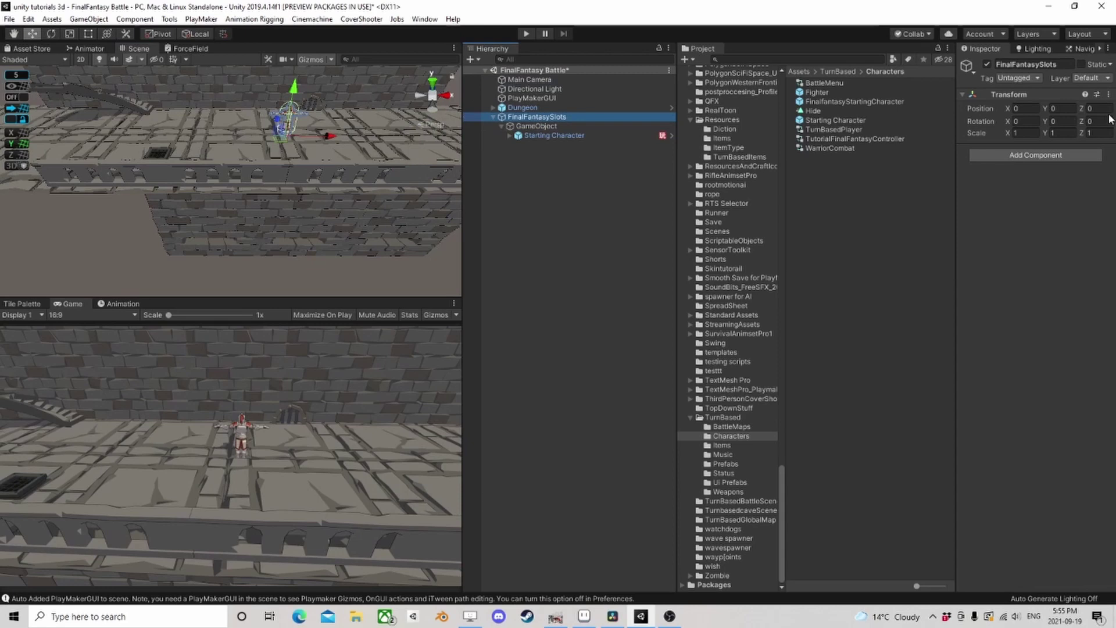
middle_click_drag(336, 126, 285, 187)
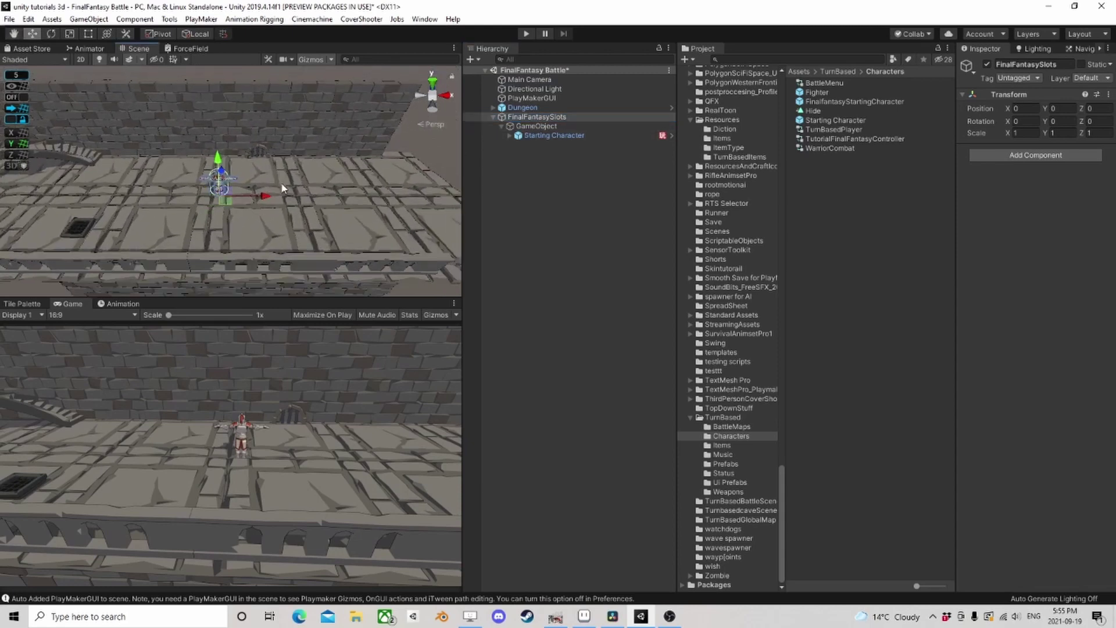
scroll(288, 188, "up", 2)
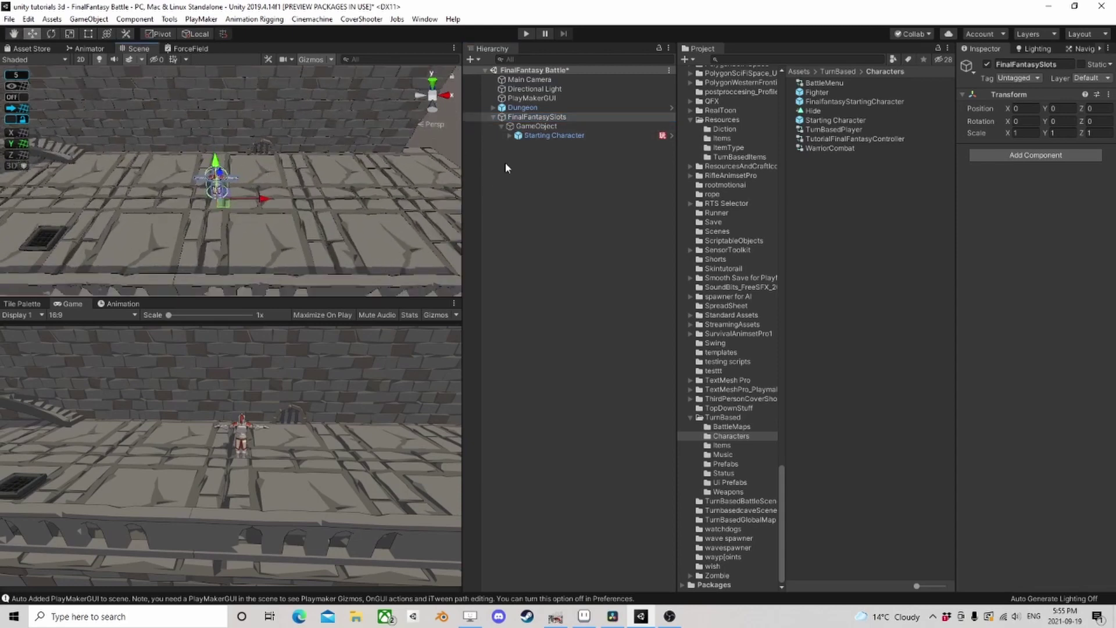
left_click(537, 126)
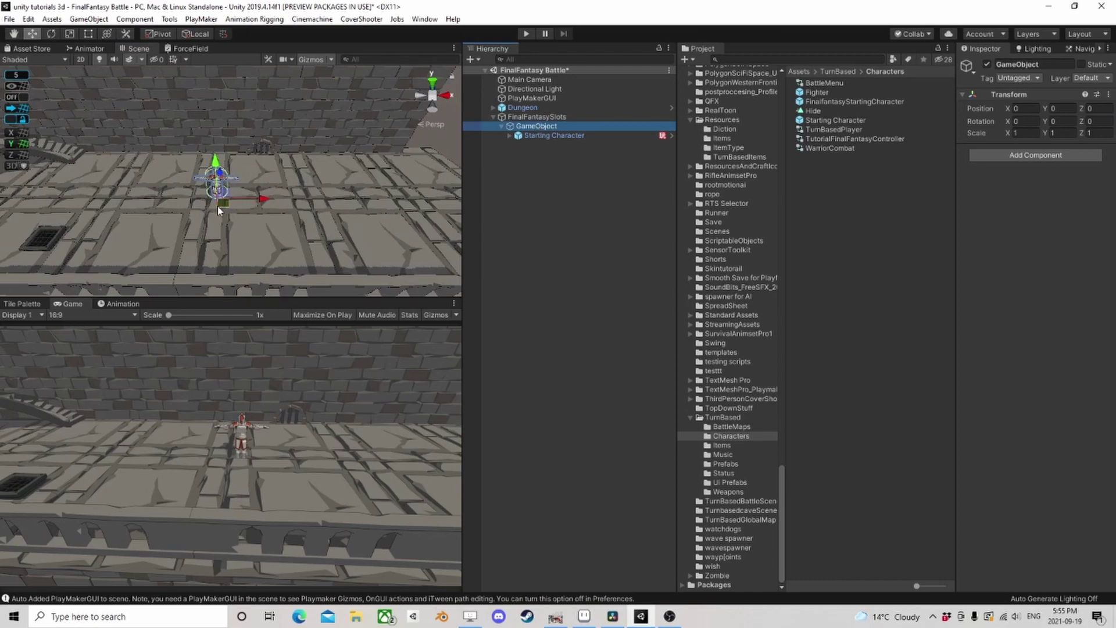
left_click_drag(224, 210, 310, 182)
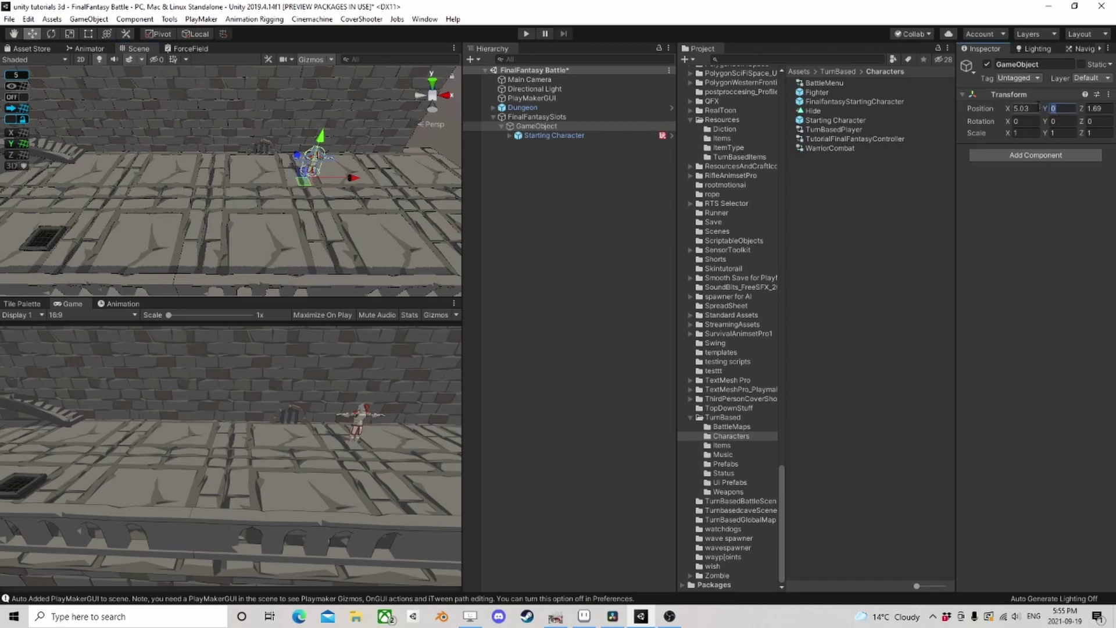
type("1")
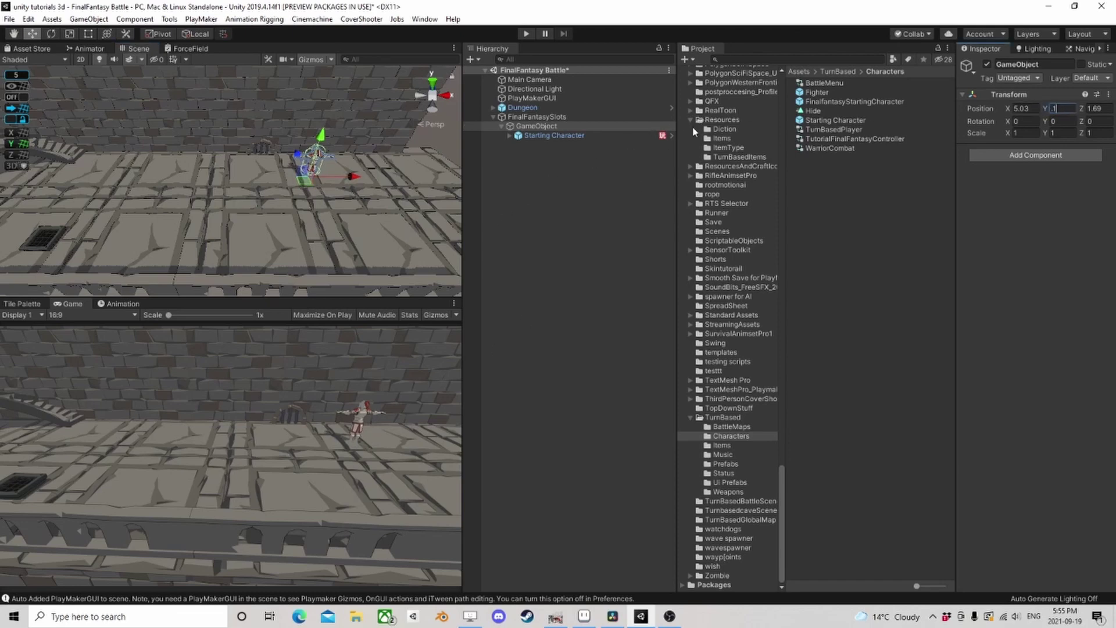
- Duplicate the slot three times and line the copies up toward the camera, the last at about X 4.32, Z -2.33
left_click(532, 126)
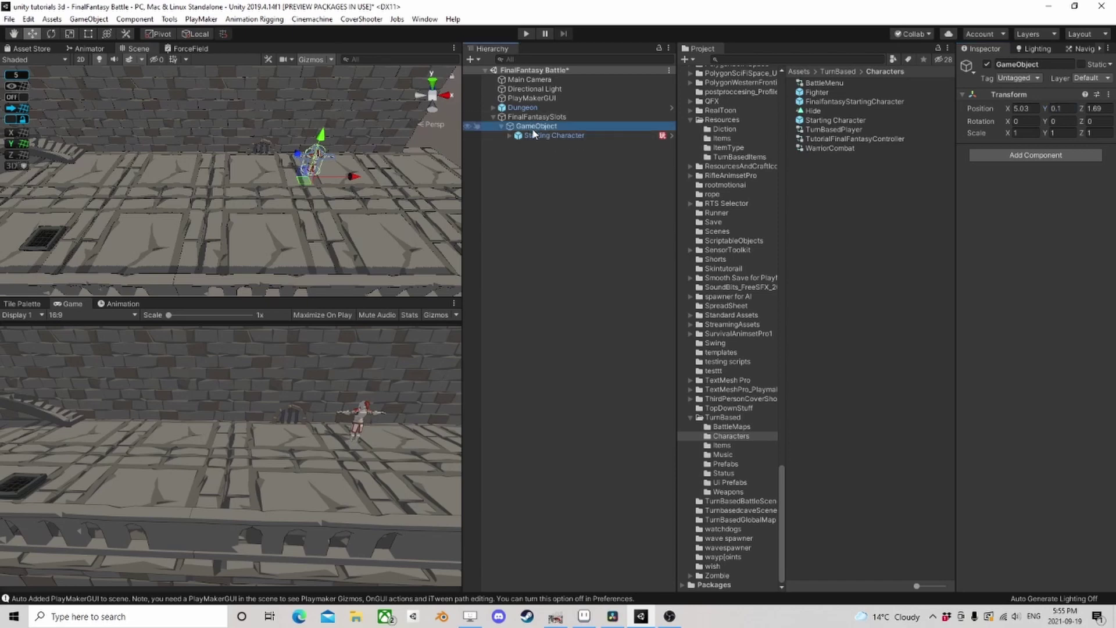
key("ctrl+d")
left_click_drag(307, 184, 321, 258)
key("ctrl+d")
key("ctrl+d")
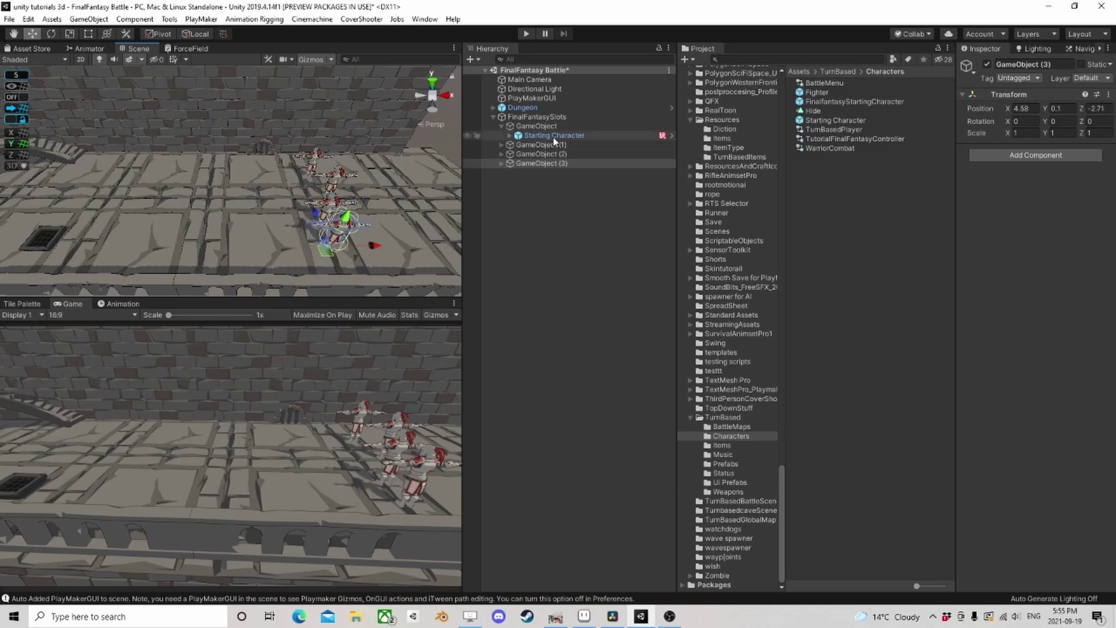
left_click(541, 146, "shift")
left_click_drag(325, 256, 314, 247)
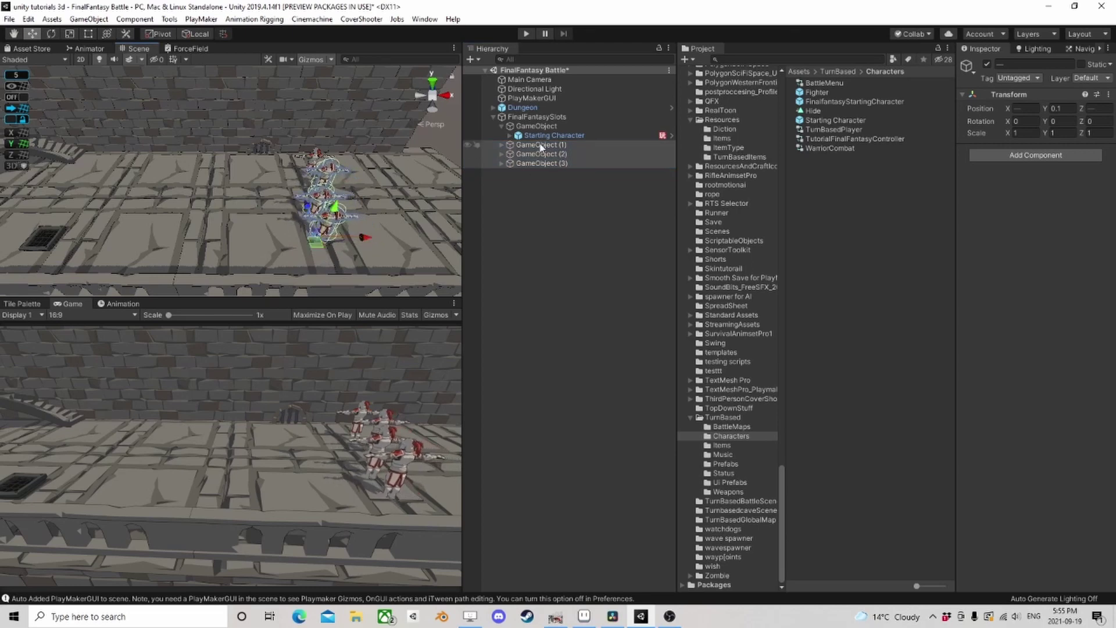
- Set the Y rotation of all four slot objects to -90
left_click(501, 127)
left_click(521, 128)
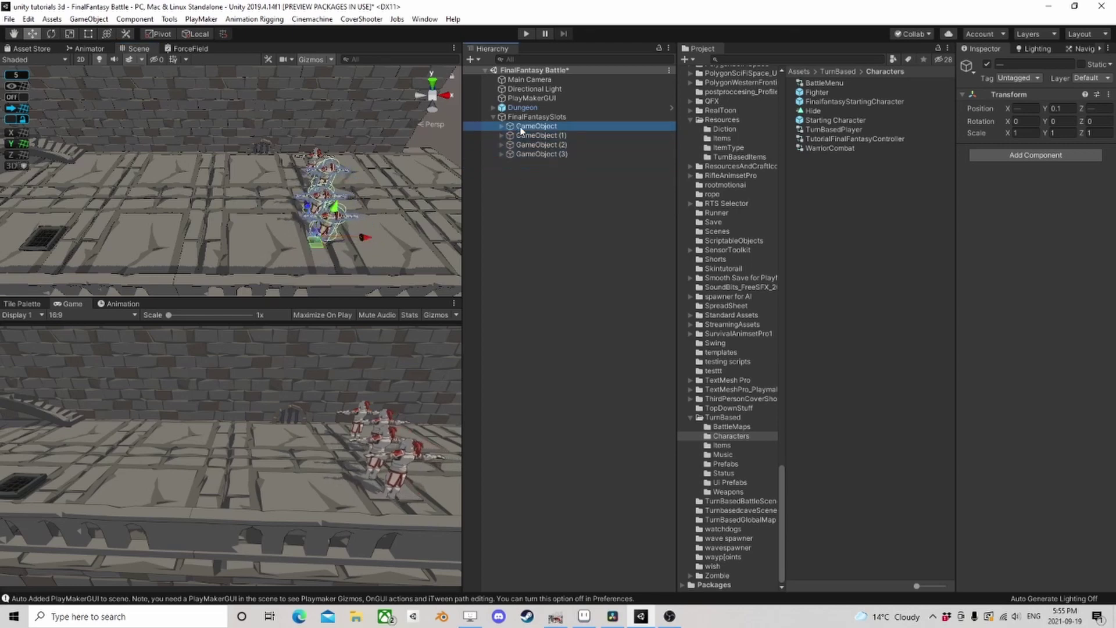
left_click(534, 154, "shift")
left_click(1061, 121)
type("-")
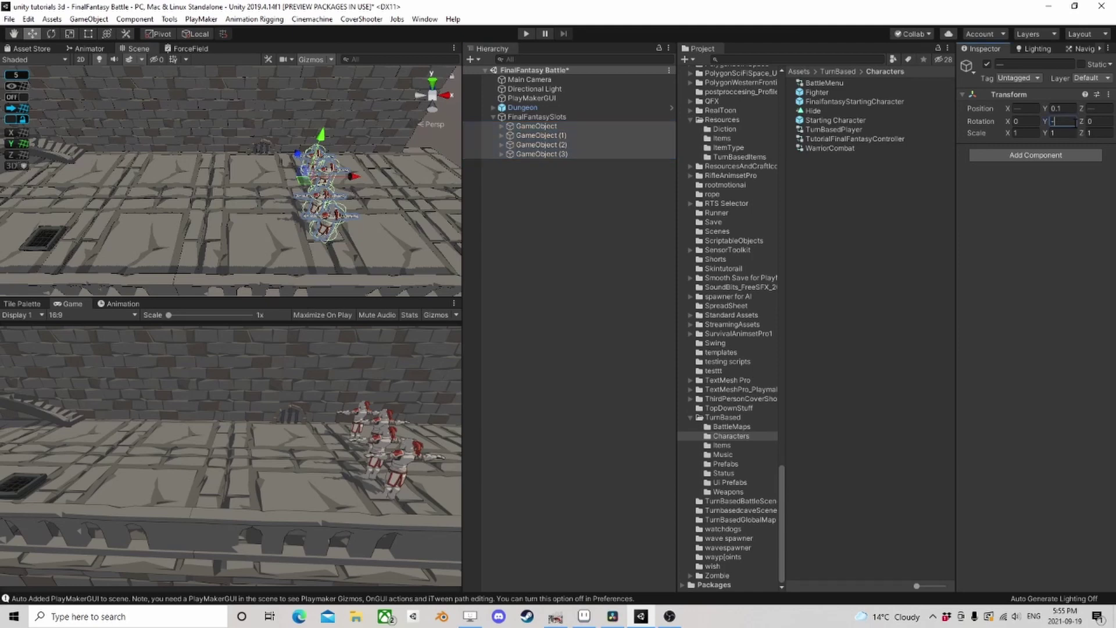
type("90")
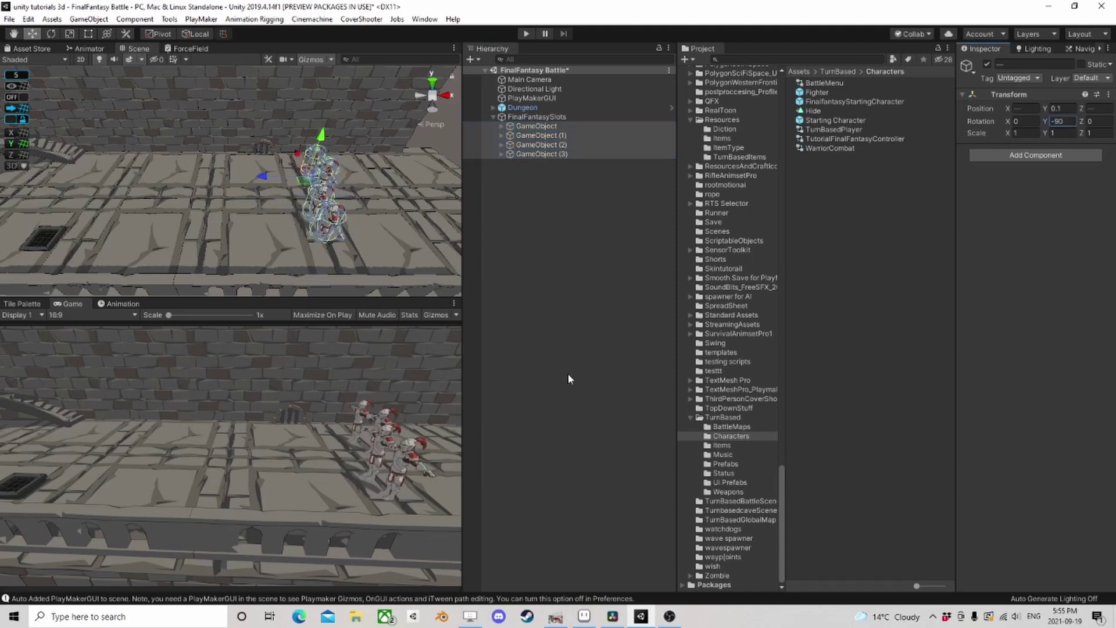
left_click(558, 252)
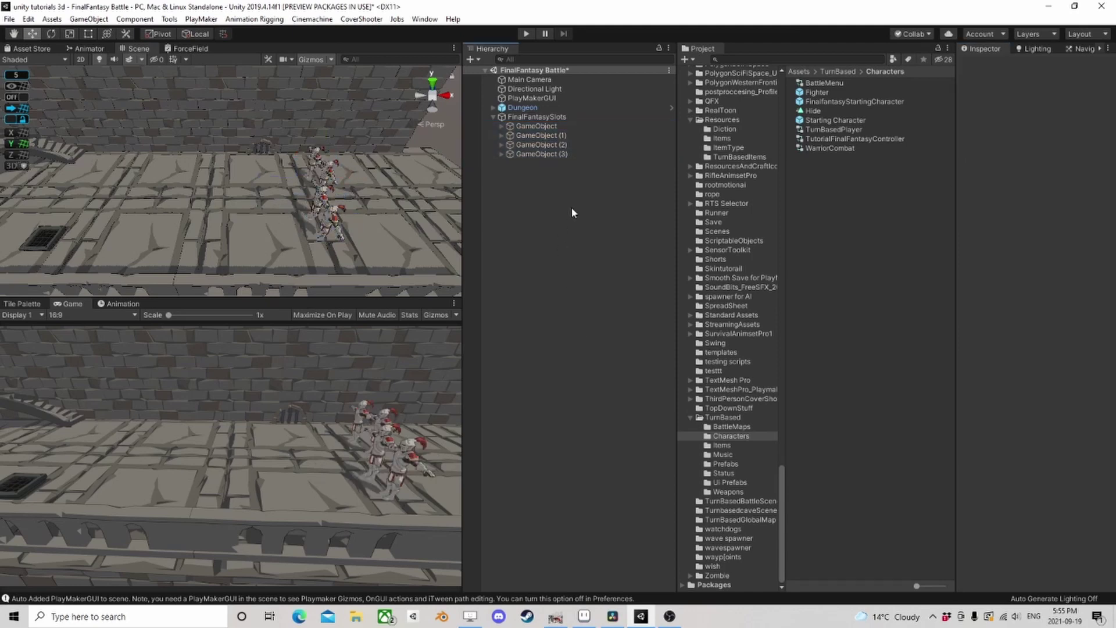
- Delete the Starting Character from each of the four slots, keeping the empty slot objects
left_click(504, 156)
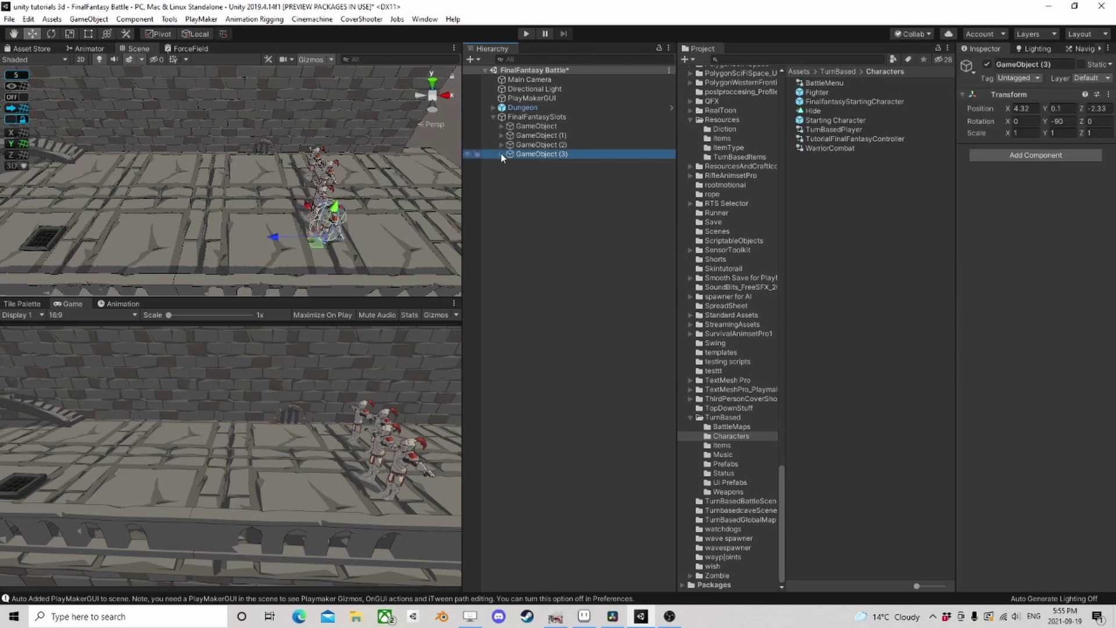
left_click(502, 144)
left_click(502, 134)
left_click(502, 126)
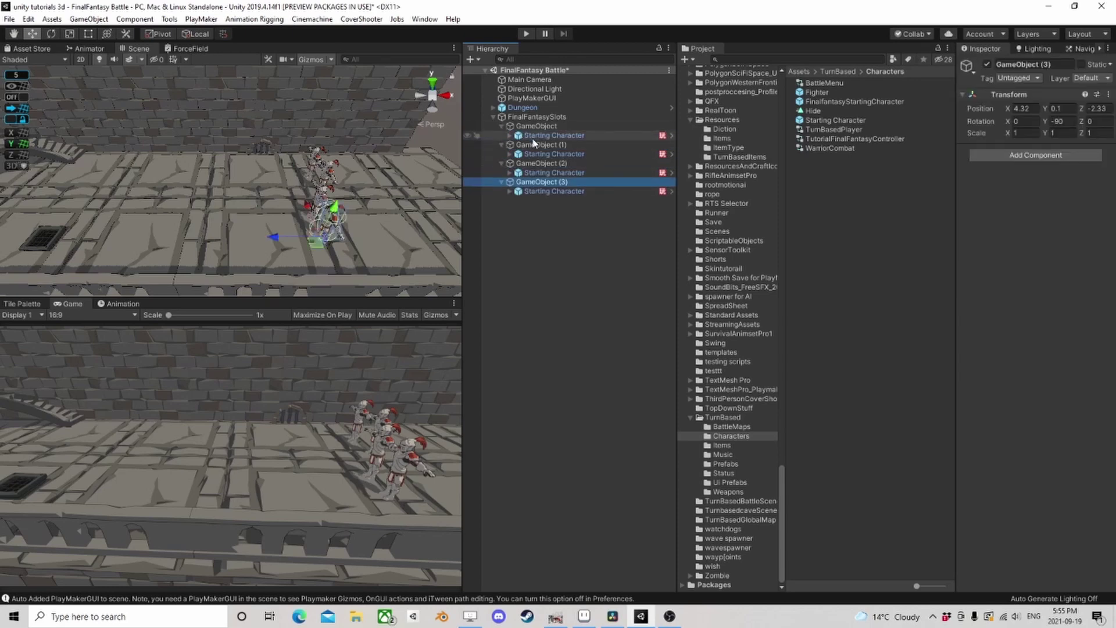
left_click(546, 135)
left_click(546, 153, "ctrl")
left_click(545, 173, "ctrl")
left_click(547, 191, "ctrl")
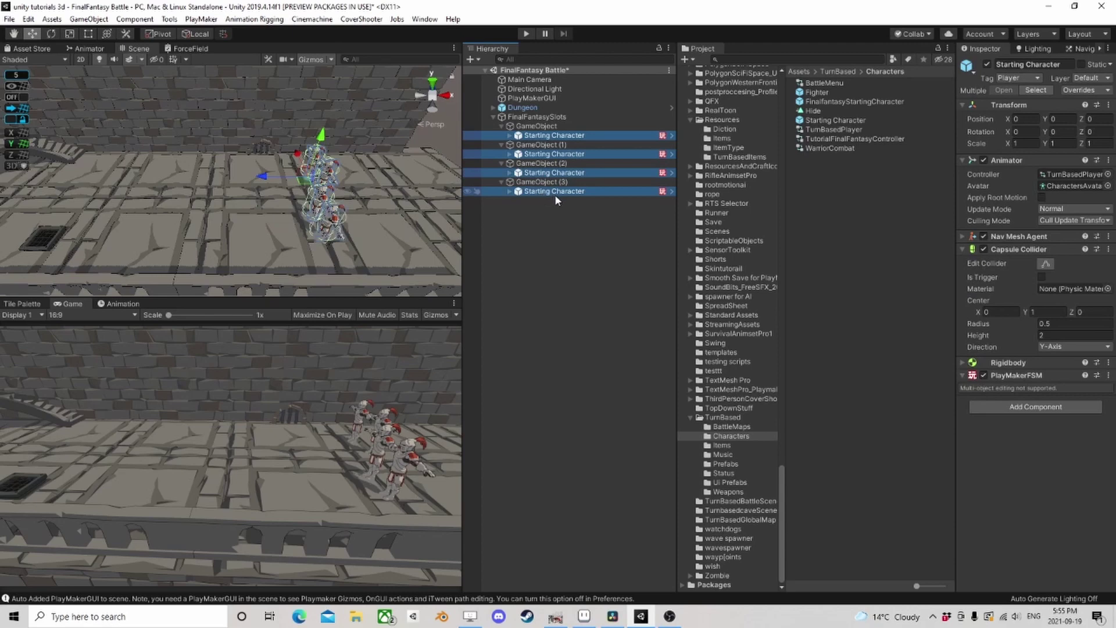
key("Delete")
- Save FinalFantasySlots as a prefab in the TurnBased Prefabs folder and remove it from the scene
left_click(534, 117)
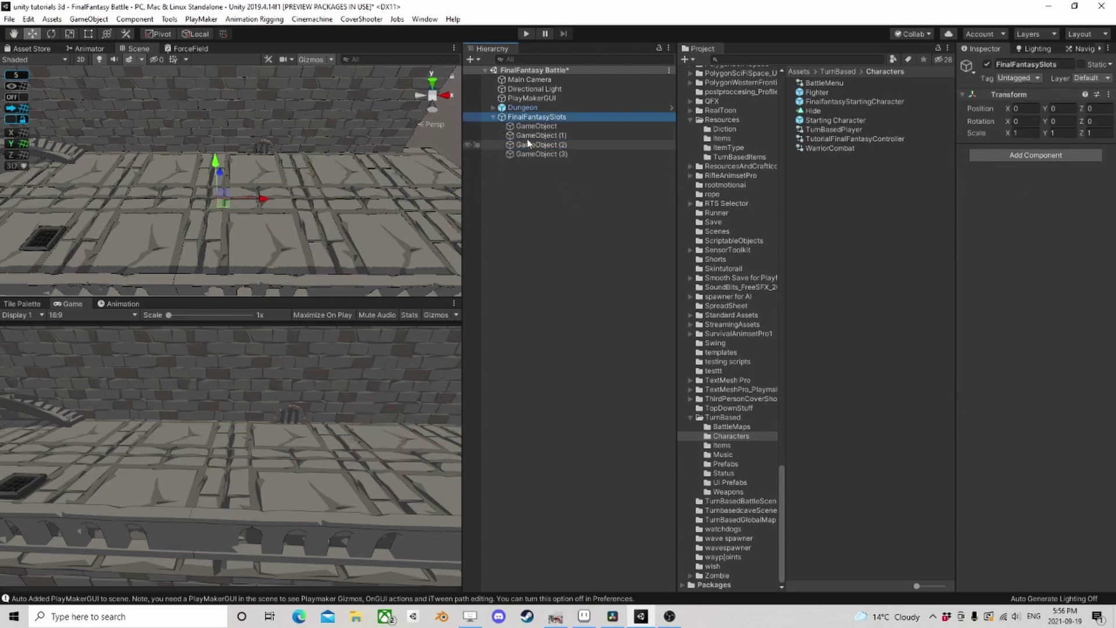
left_click(493, 117)
left_click(733, 463)
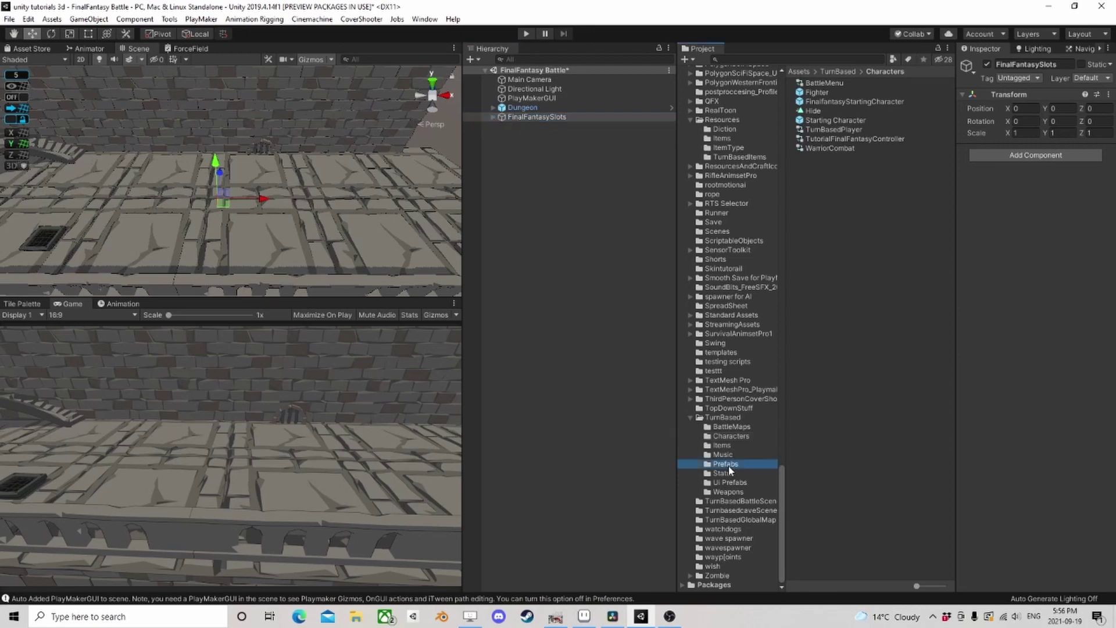
left_click_drag(535, 120, 816, 130)
left_click(537, 117)
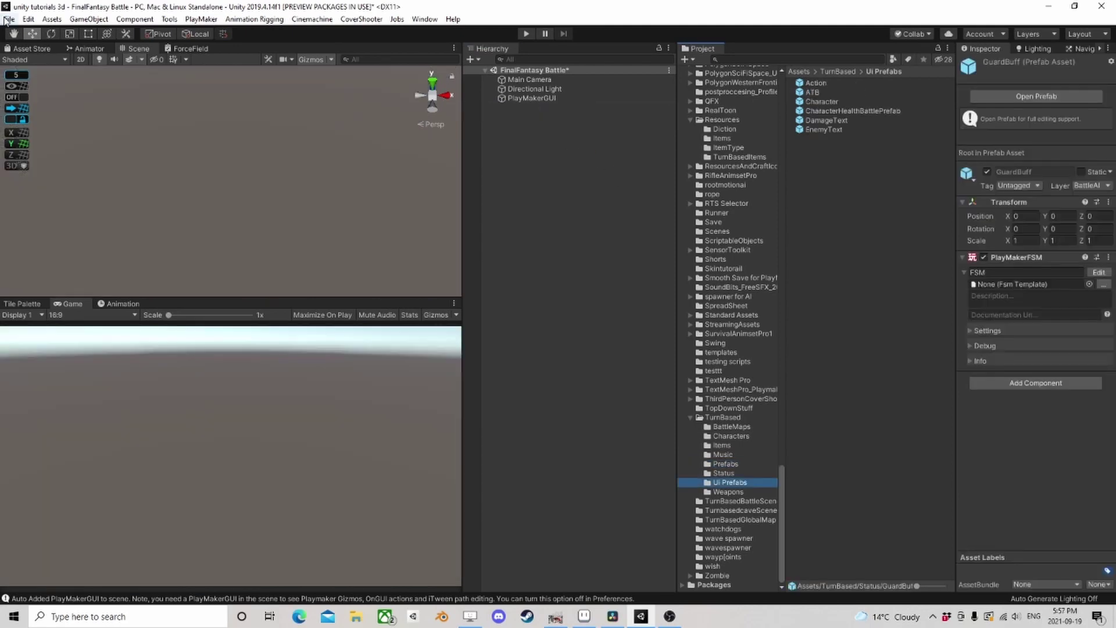
- Save the current battle scene and open the scene FinalFantasyMenuScene.unity
left_click(7, 20)
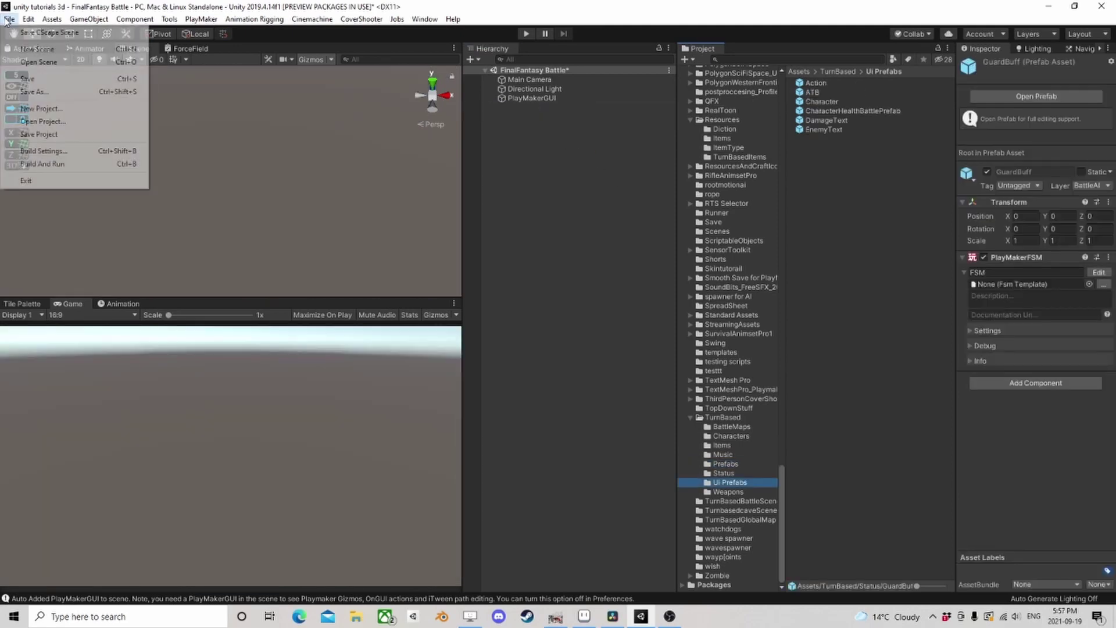
left_click(23, 78)
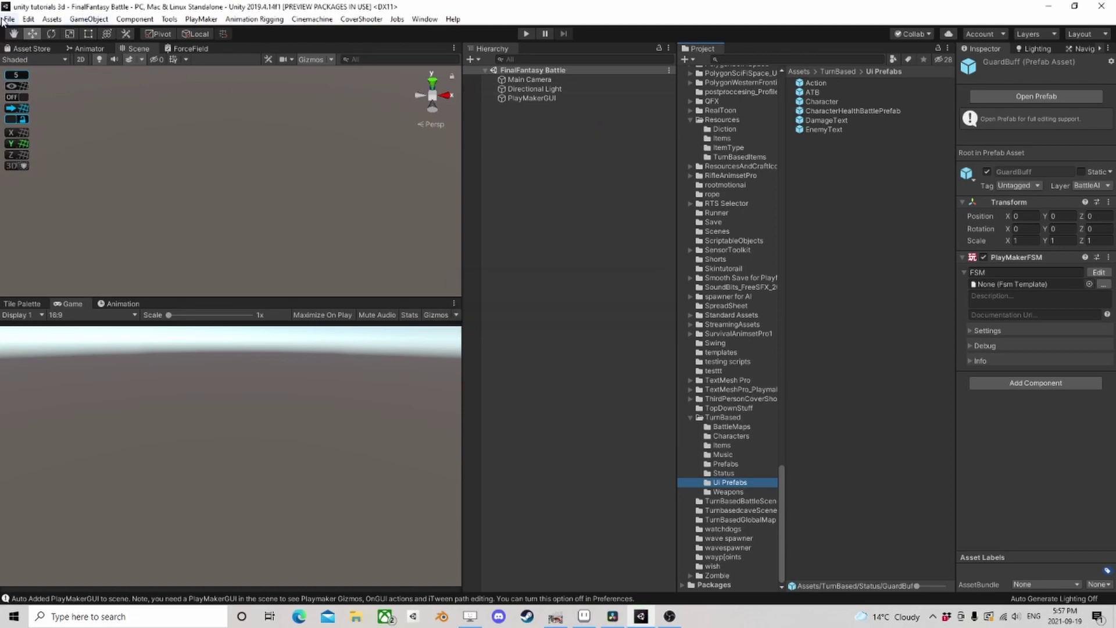
left_click(8, 19)
left_click(23, 63)
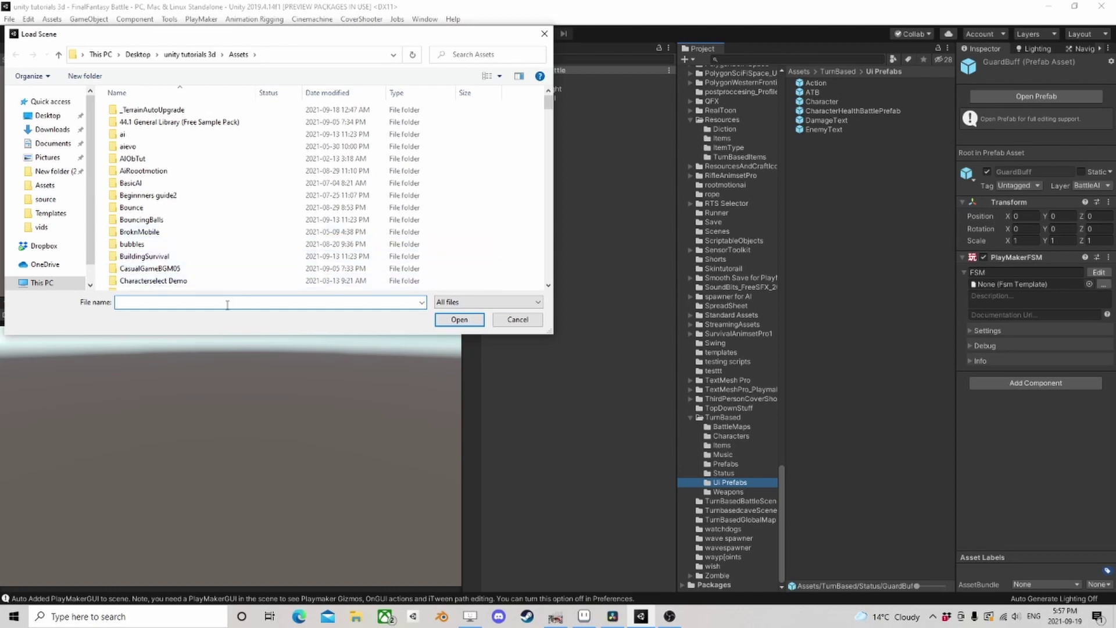
type("fin")
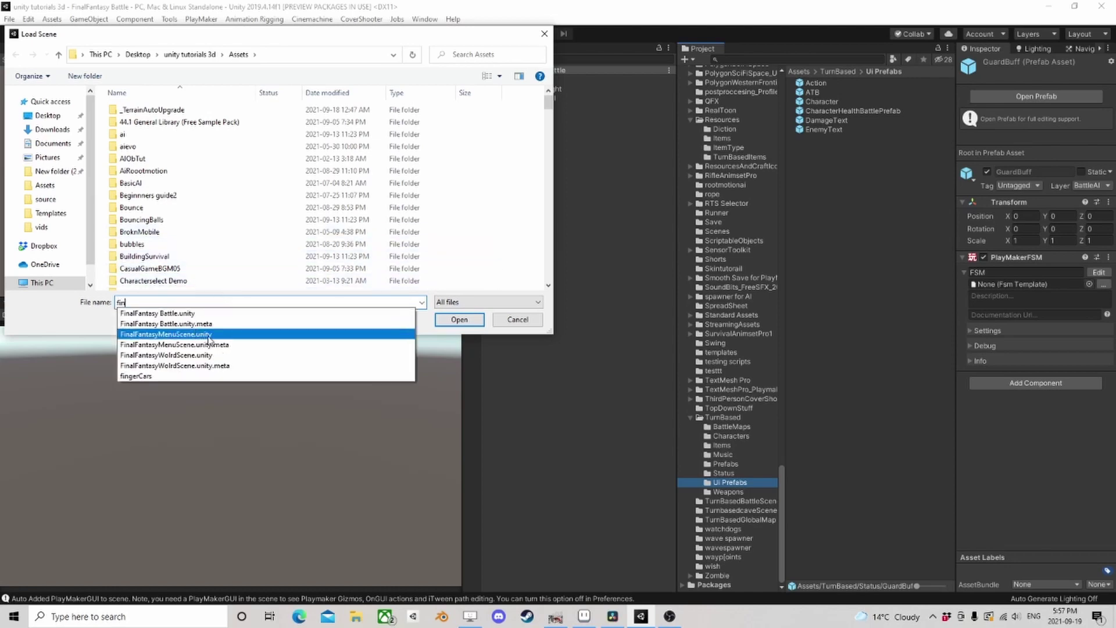
type("a")
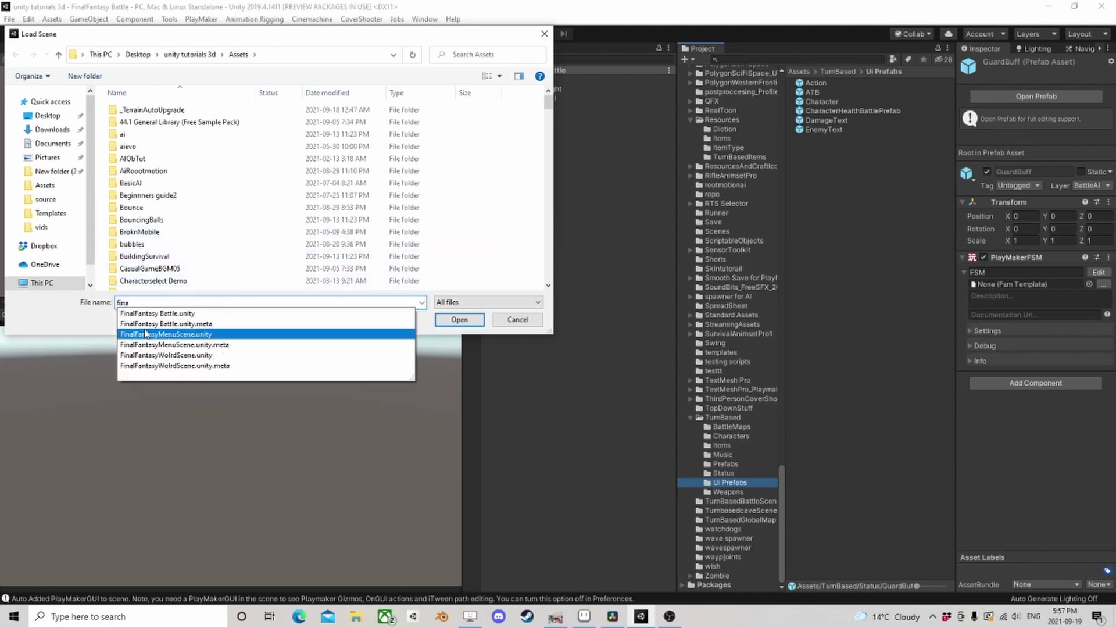
left_click(252, 338)
key("Return")
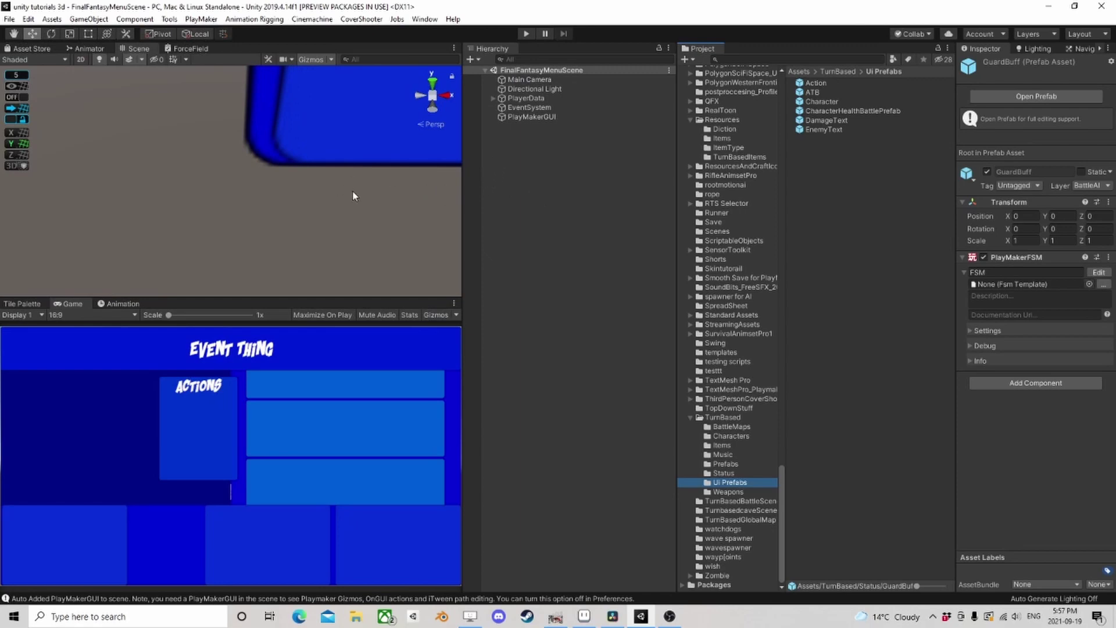
- Expand PlayerData, HuD, BattleHuD and ActionMenu to examine the battle UI objects, framing the ActionMenu in the Scene view
left_click(493, 99)
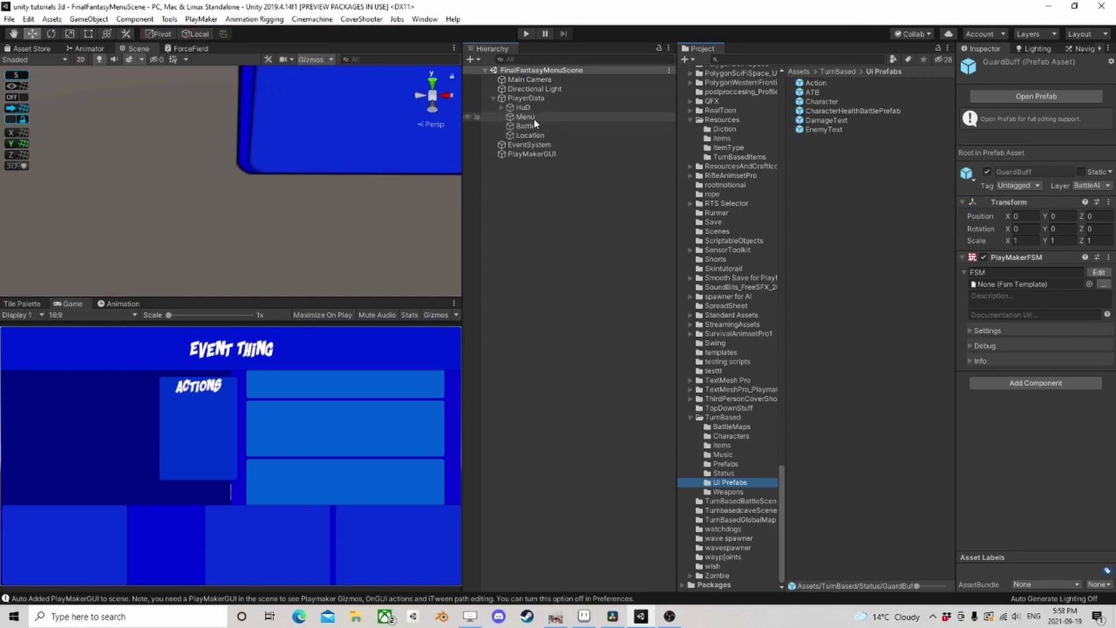
double_click(511, 107)
left_click(526, 127)
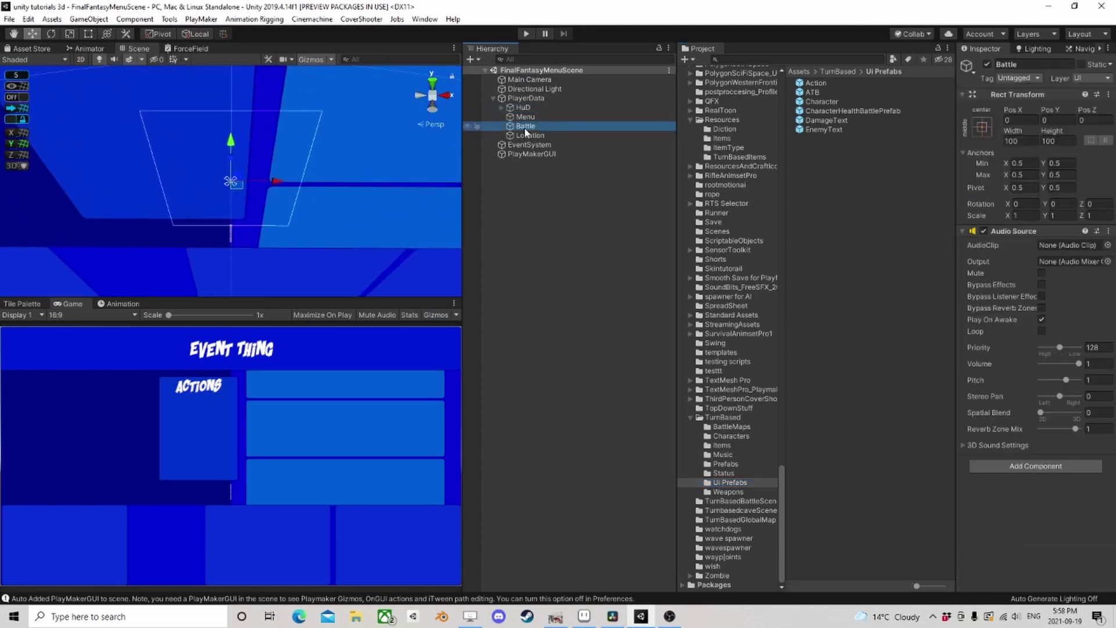
double_click(525, 126)
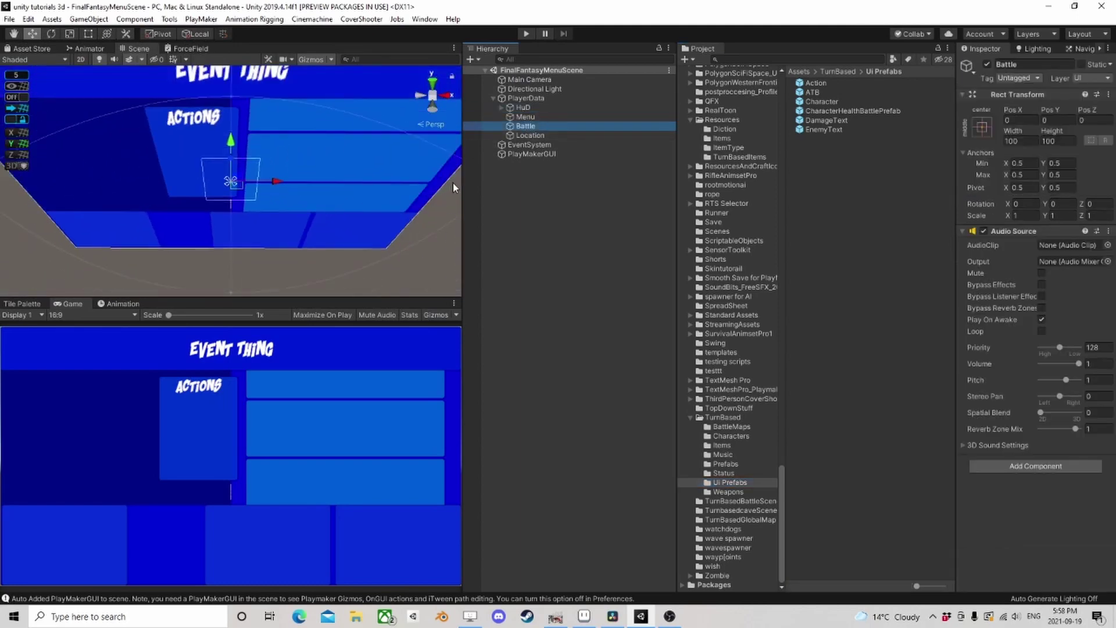
left_click(502, 108)
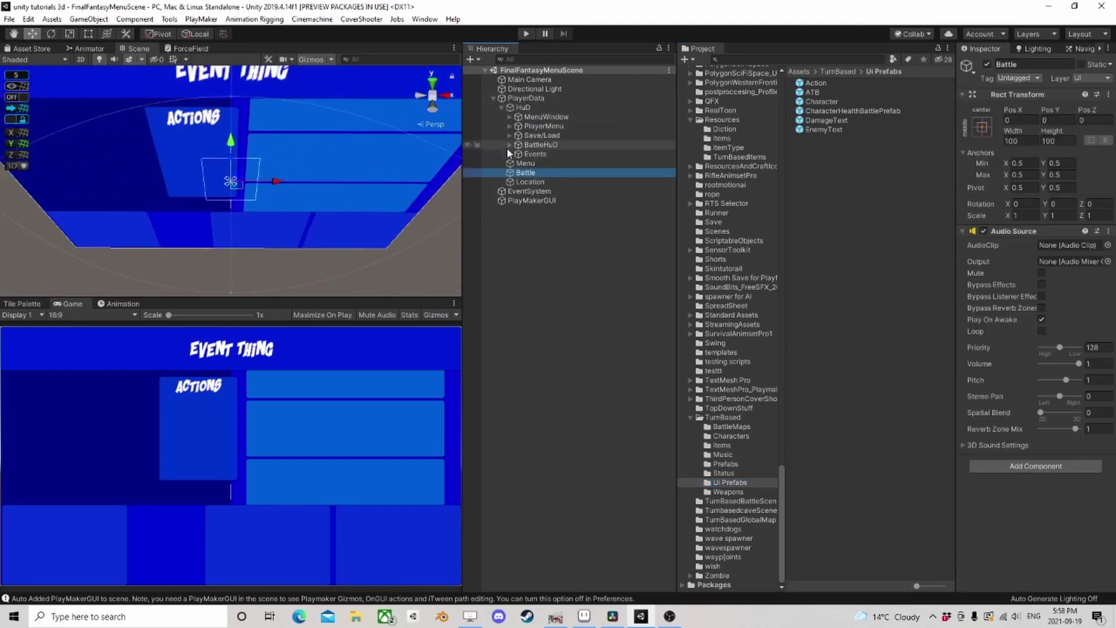
left_click(510, 145)
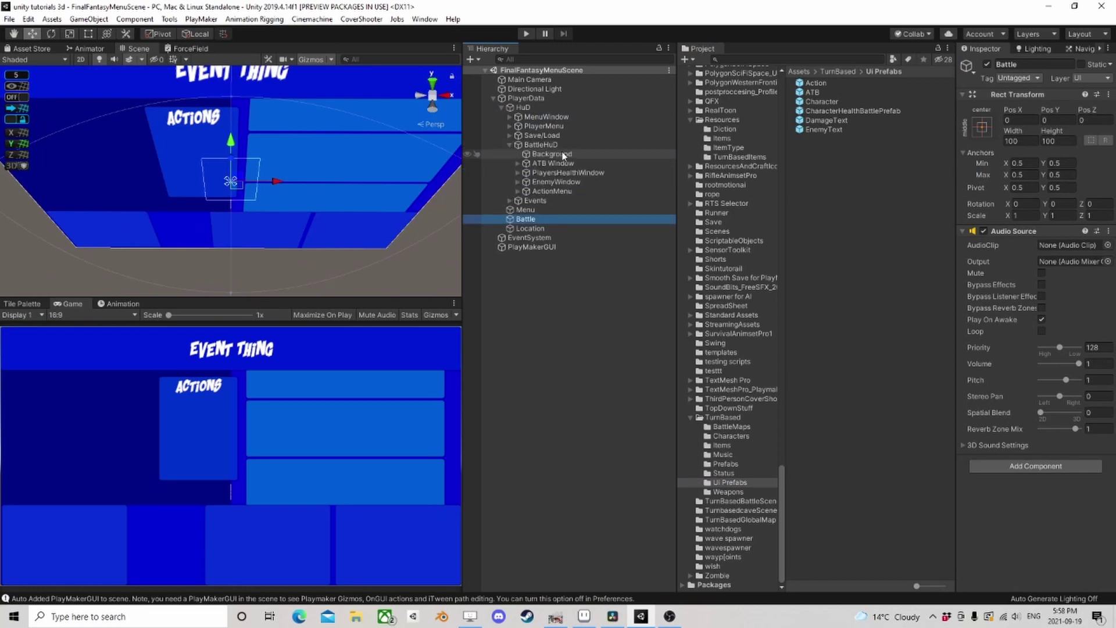
left_click(525, 191)
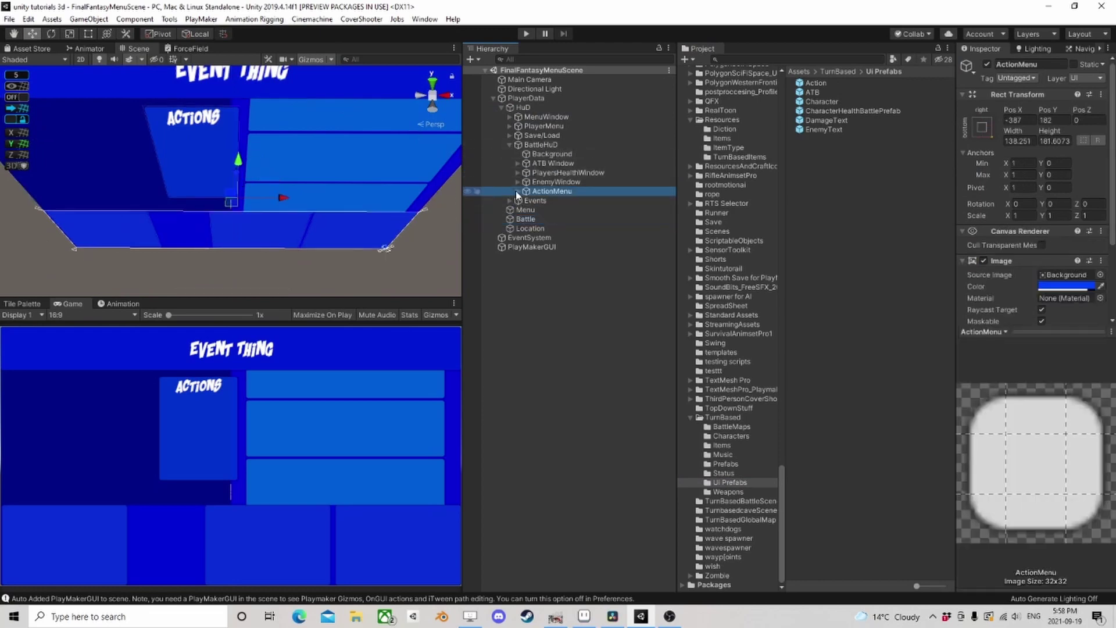
left_click(517, 191)
double_click(547, 193)
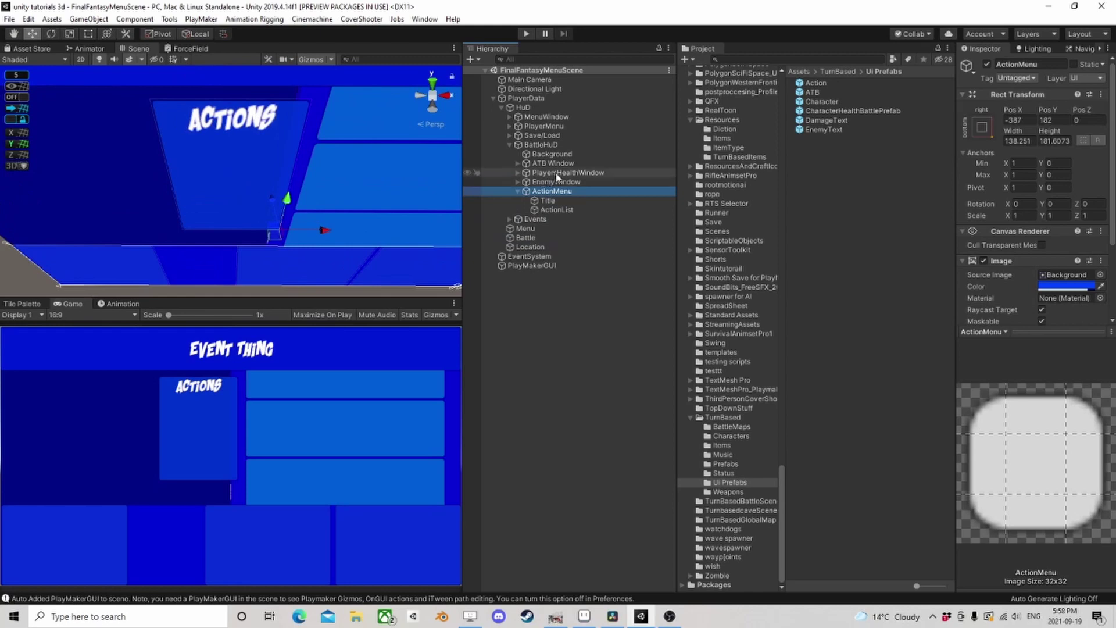
- Deactivate MenuWindow, PlayerMenu, Save/Load and Events under HuD, leaving only BattleHuD active
left_click(542, 136)
left_click(547, 117, "shift")
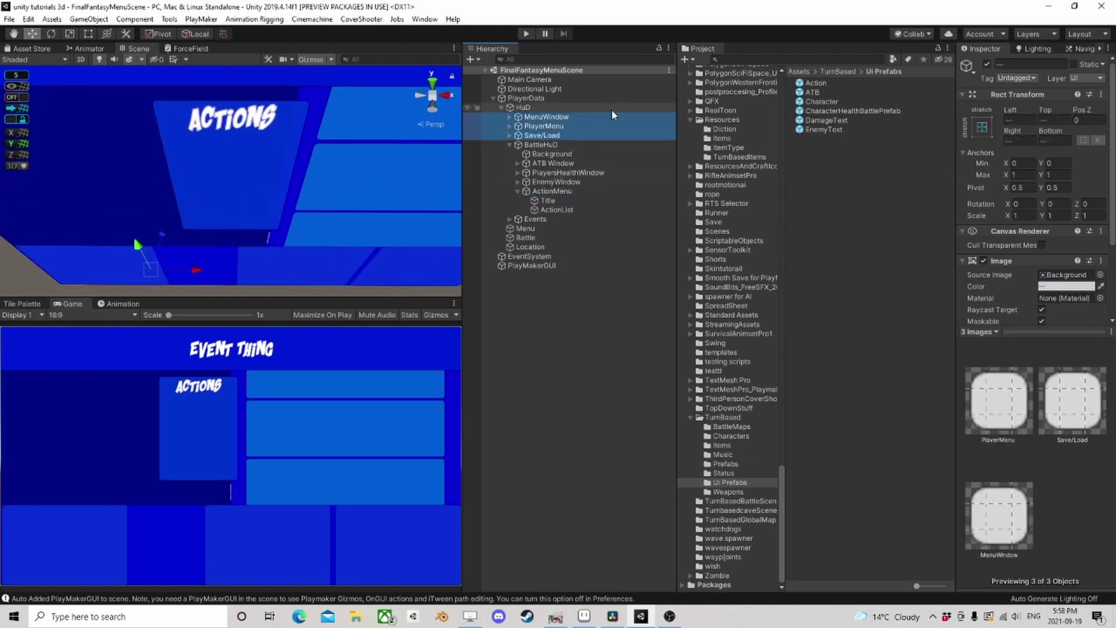
left_click(987, 61)
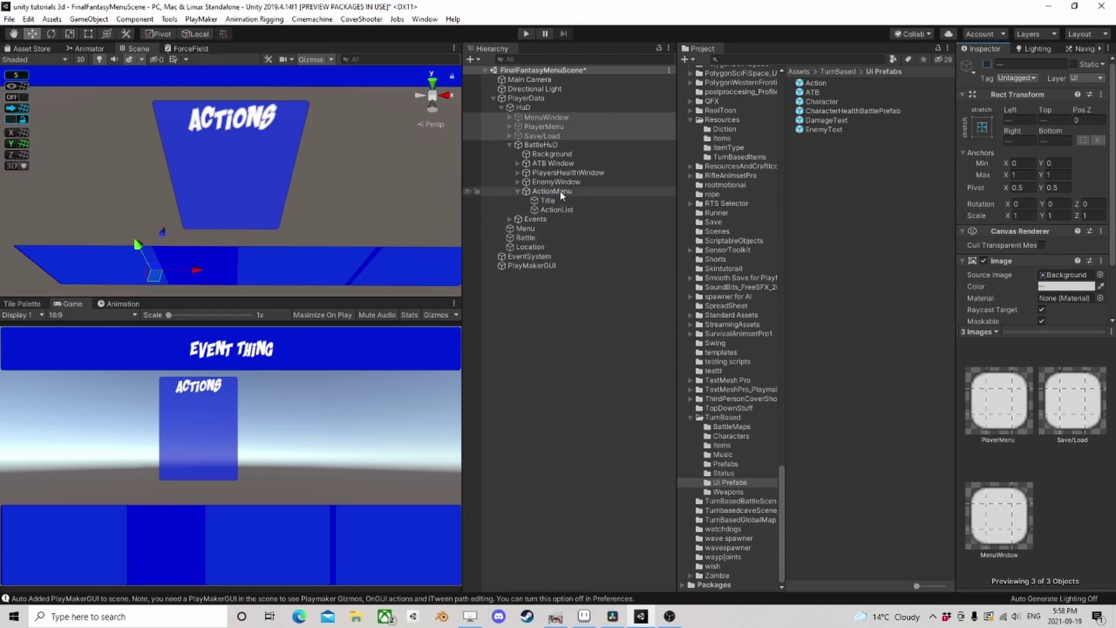
left_click(536, 219)
left_click(986, 64)
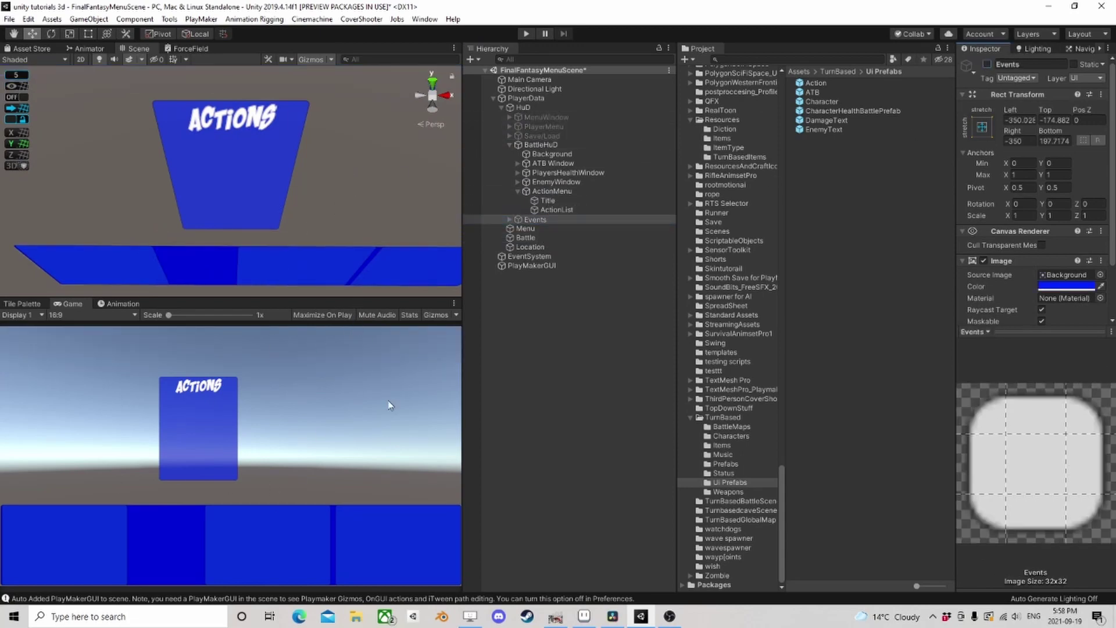
- View the scene in 2D and move the ActionMenu panel slightly toward the lower bar, to about X -382, Y 163
left_click(556, 191)
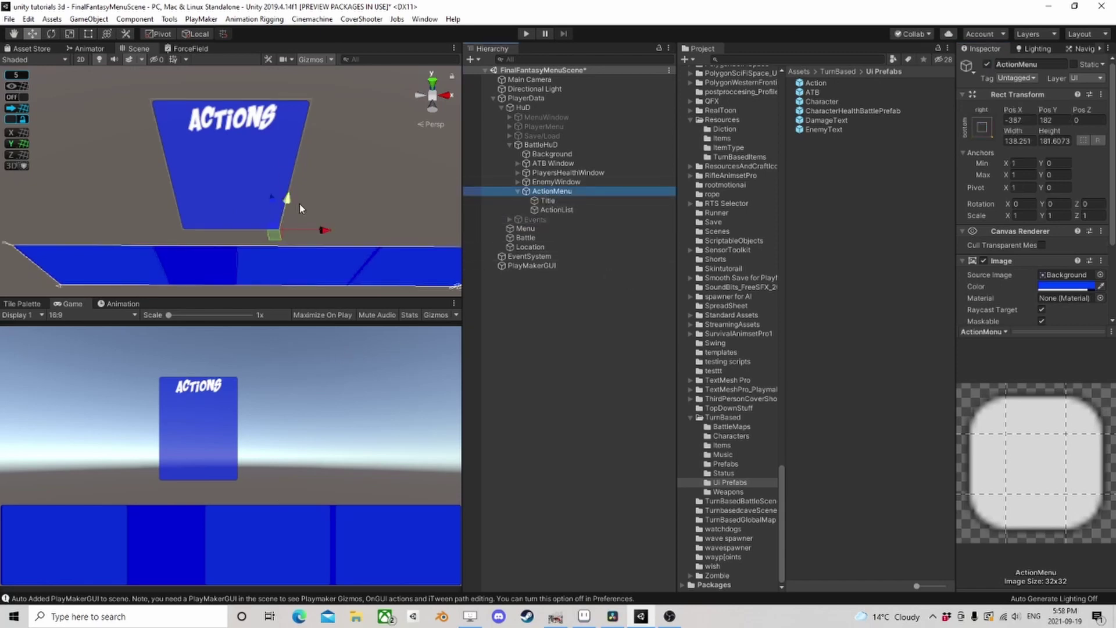
scroll(298, 204, "down", 1)
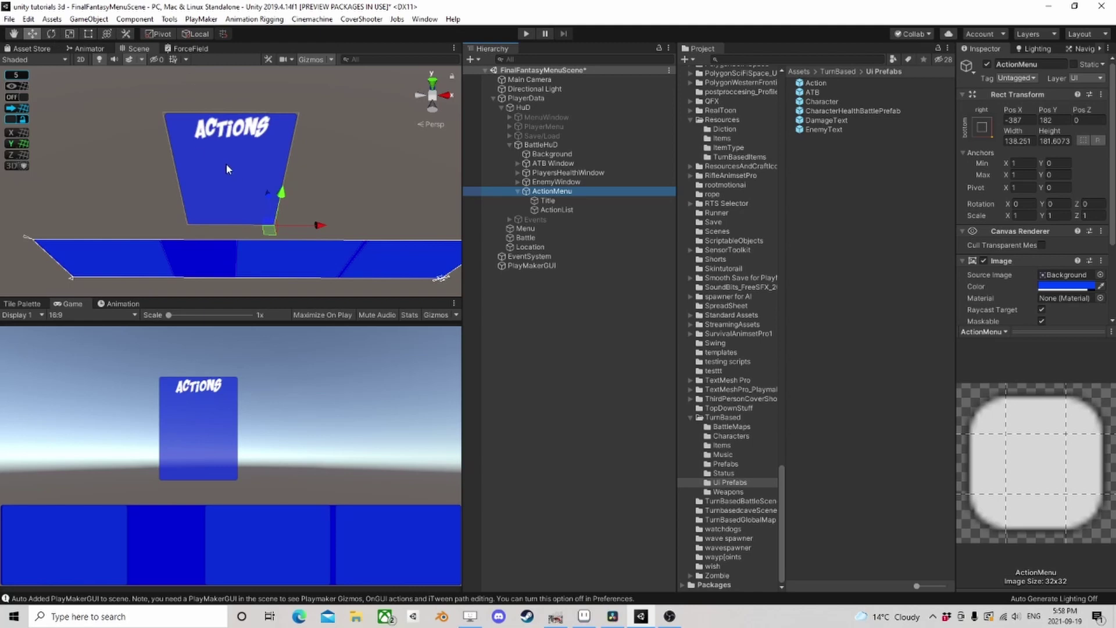
left_click(80, 60)
key("t")
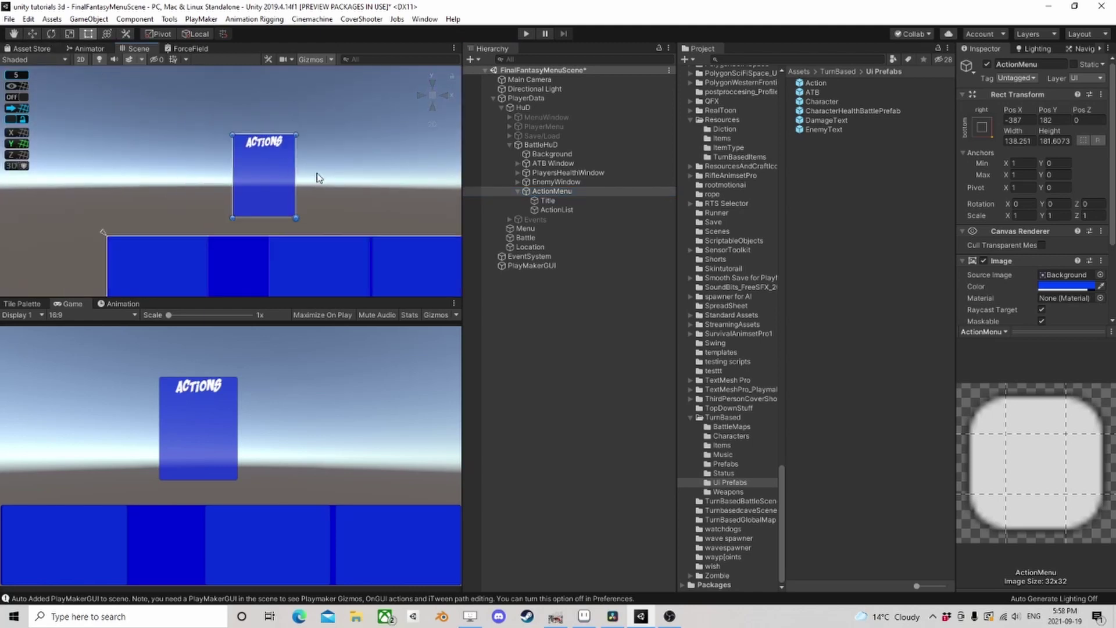
left_click(17, 34)
left_click_drag(310, 169, 264, 147)
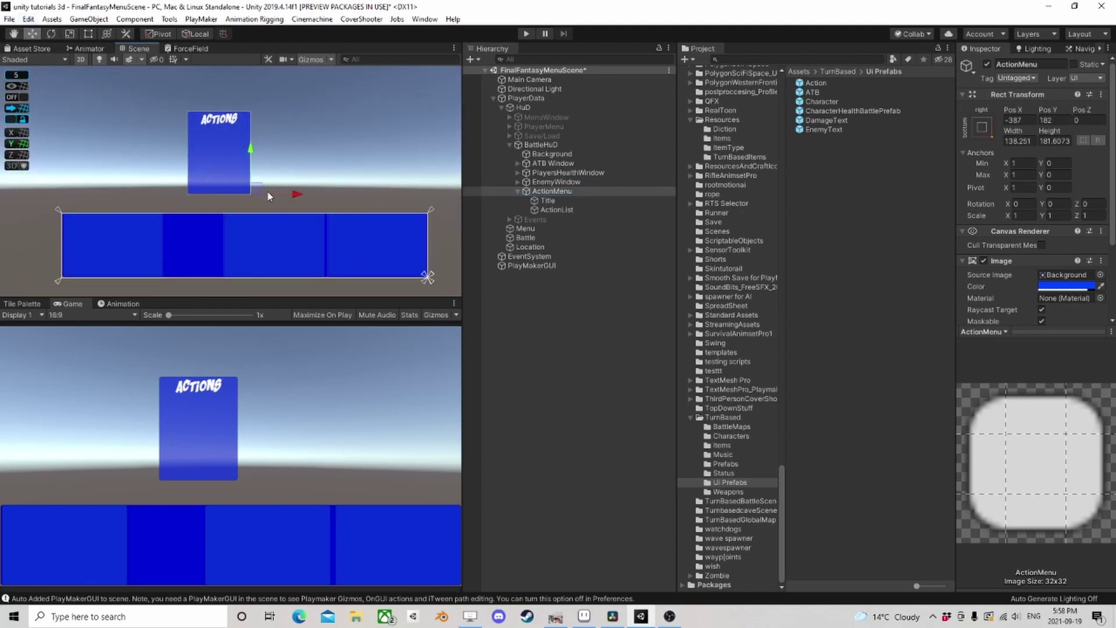
left_click_drag(256, 188, 251, 227)
left_click_drag(258, 299, 262, 201)
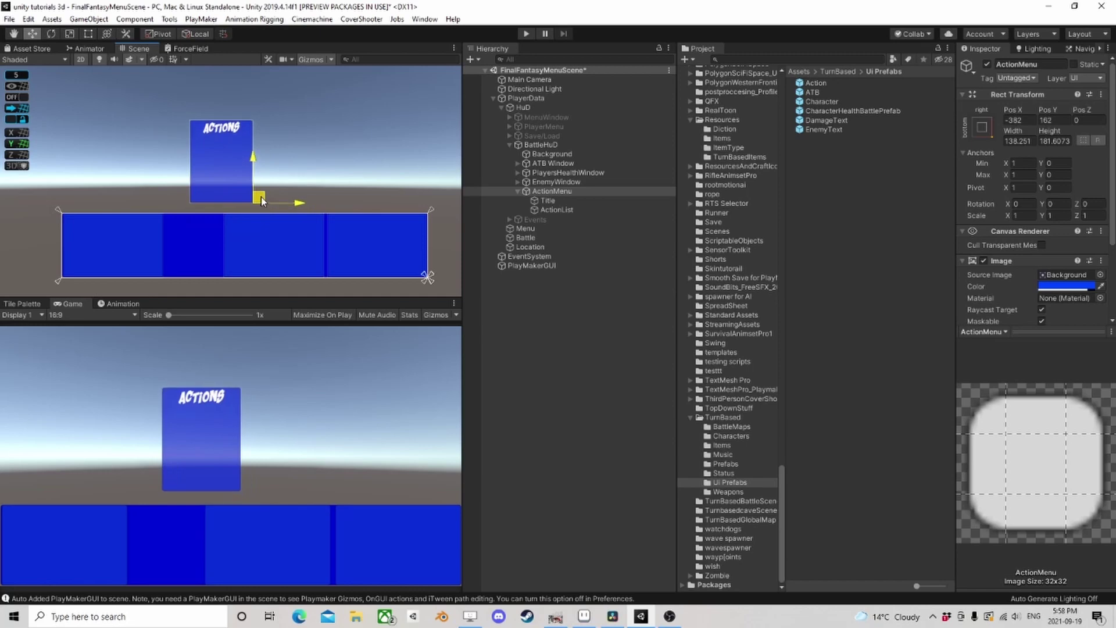
- Add a standard UI button as a child of ActionList and name it Action
left_click(556, 210)
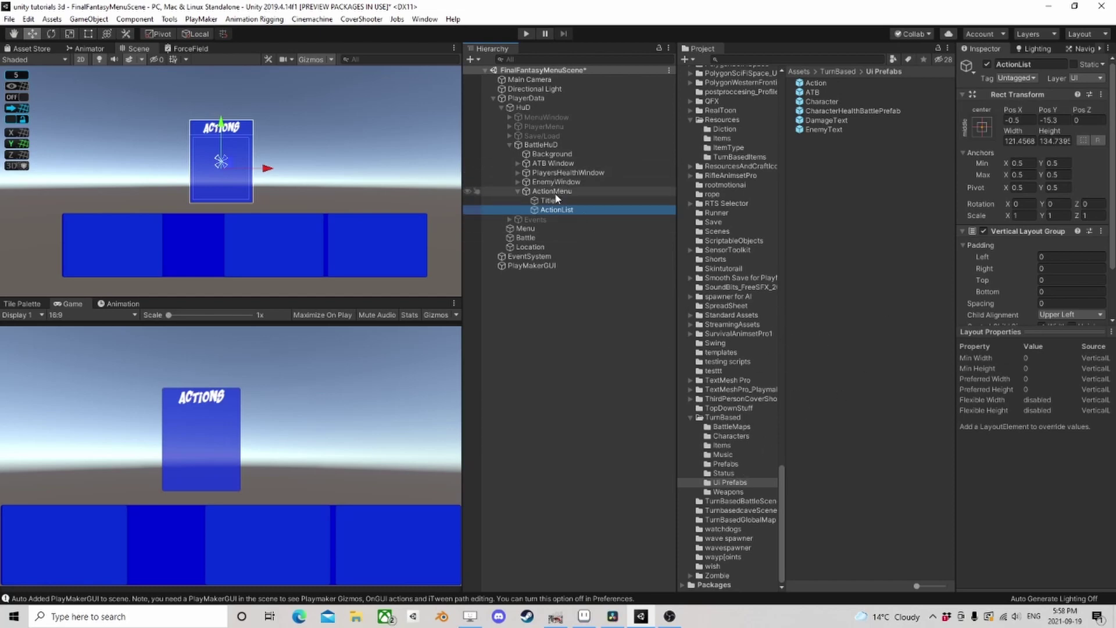
right_click(555, 211)
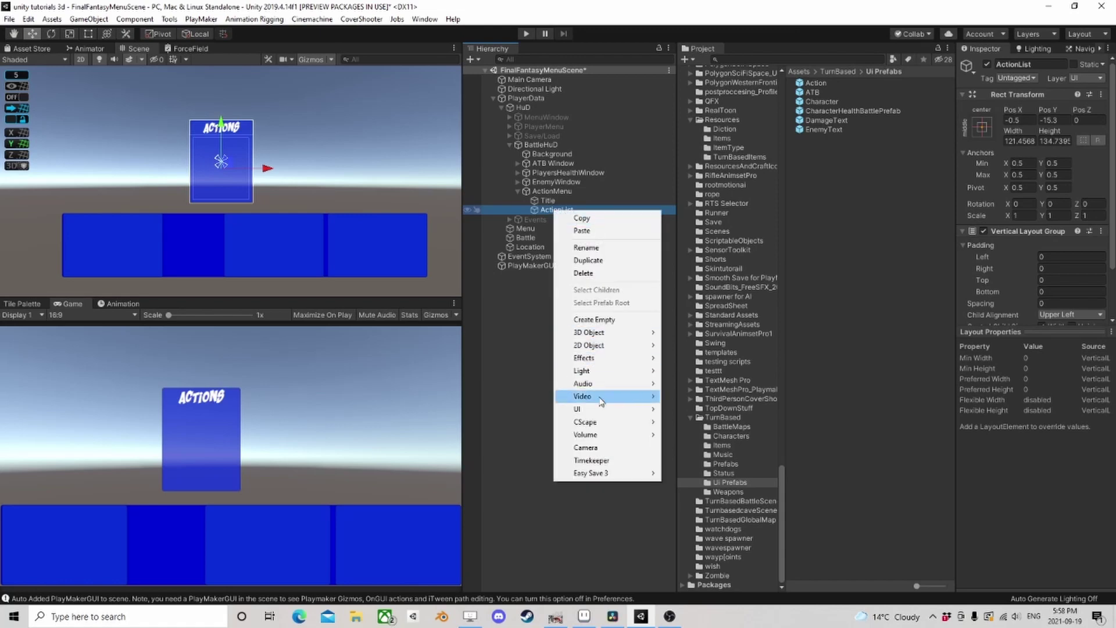
mouse_move(589, 410)
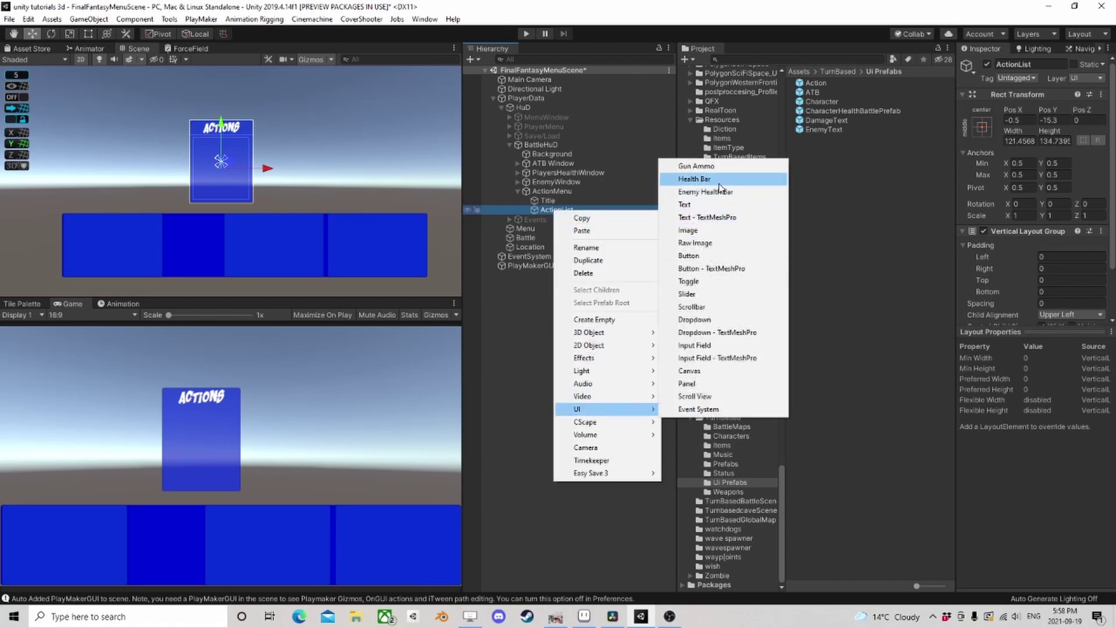
left_click(706, 255)
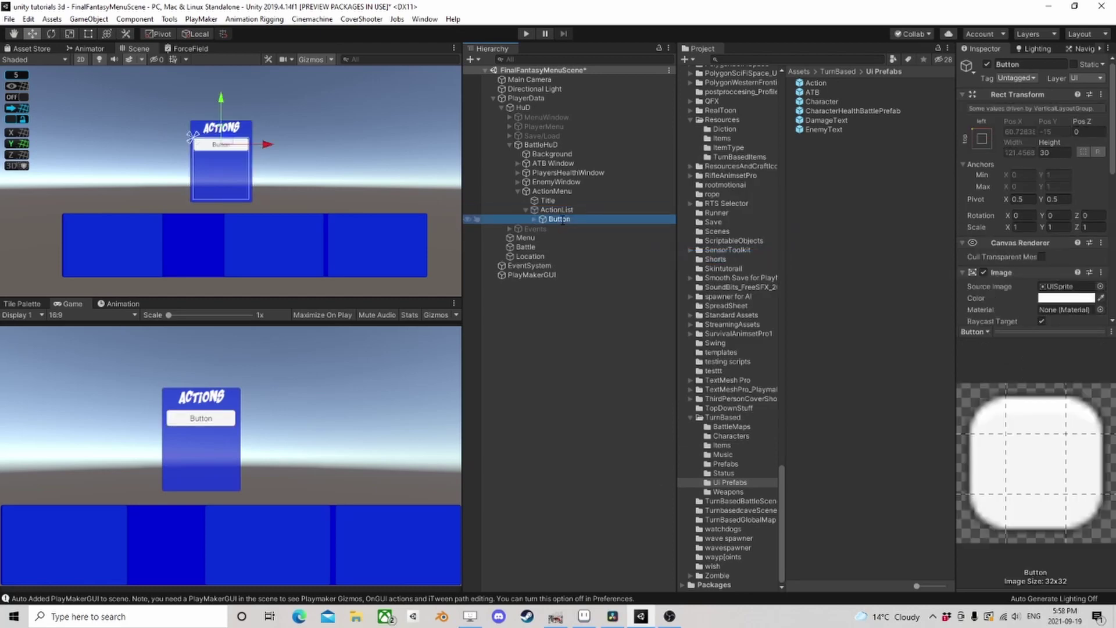
type("Acti")
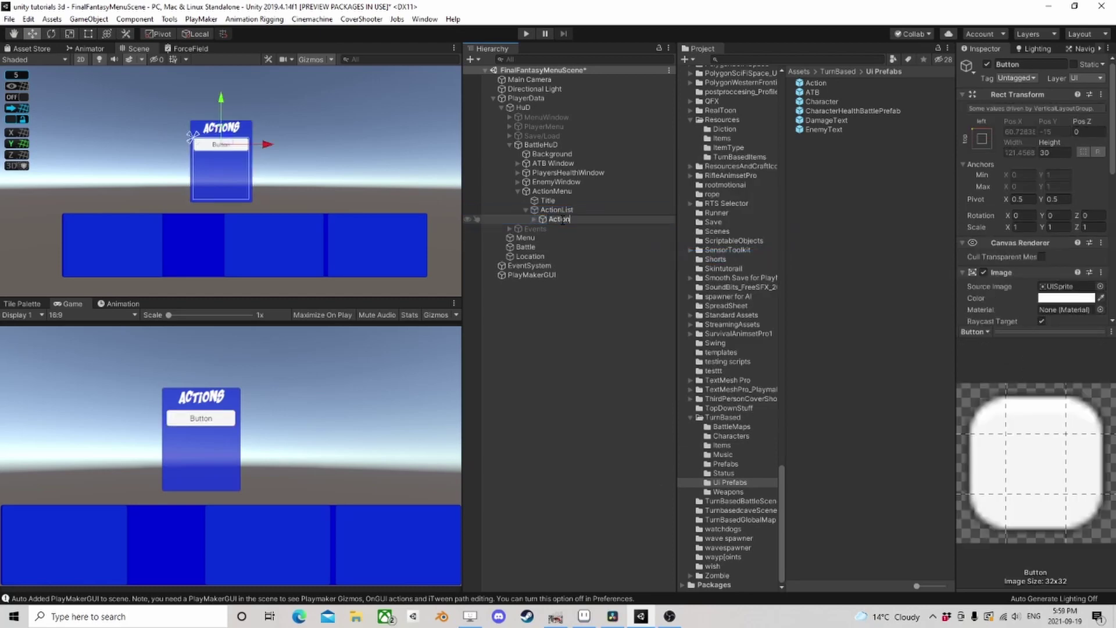
key("Return")
- Duplicate the Action button three times to test the list layout, and delete the three copies
mouse_move(563, 224)
left_mouse_down()
mouse_move(558, 142)
mouse_move(573, 178)
mouse_move(563, 217)
left_mouse_up()
key("ctrl+d")
key("ctrl+d")
key("ctrl+d")
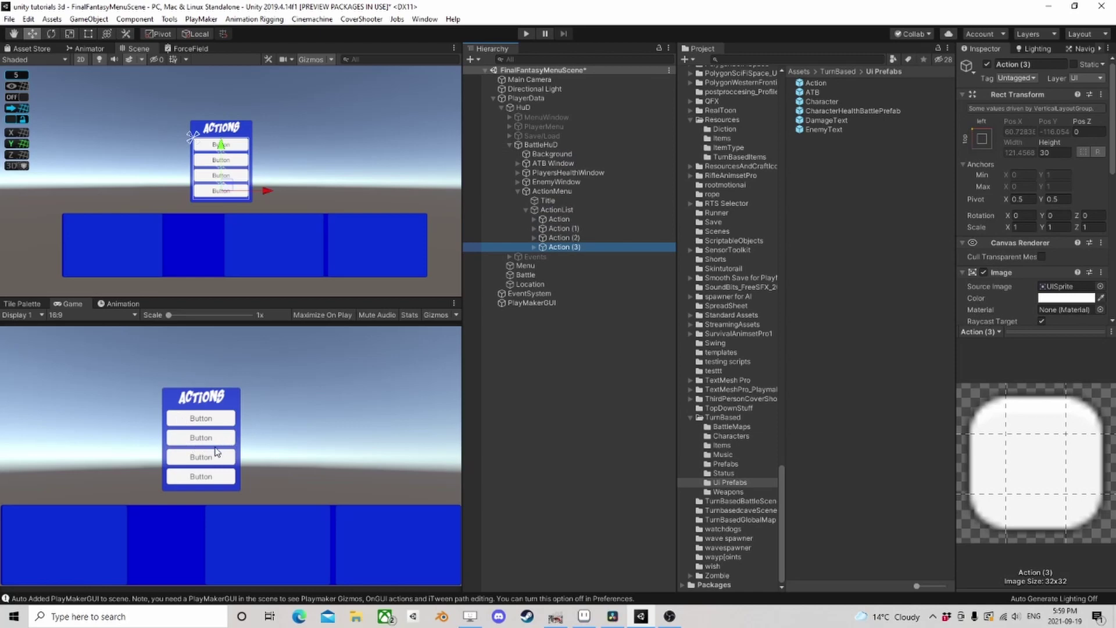
left_click(568, 228, "shift")
key("Delete")
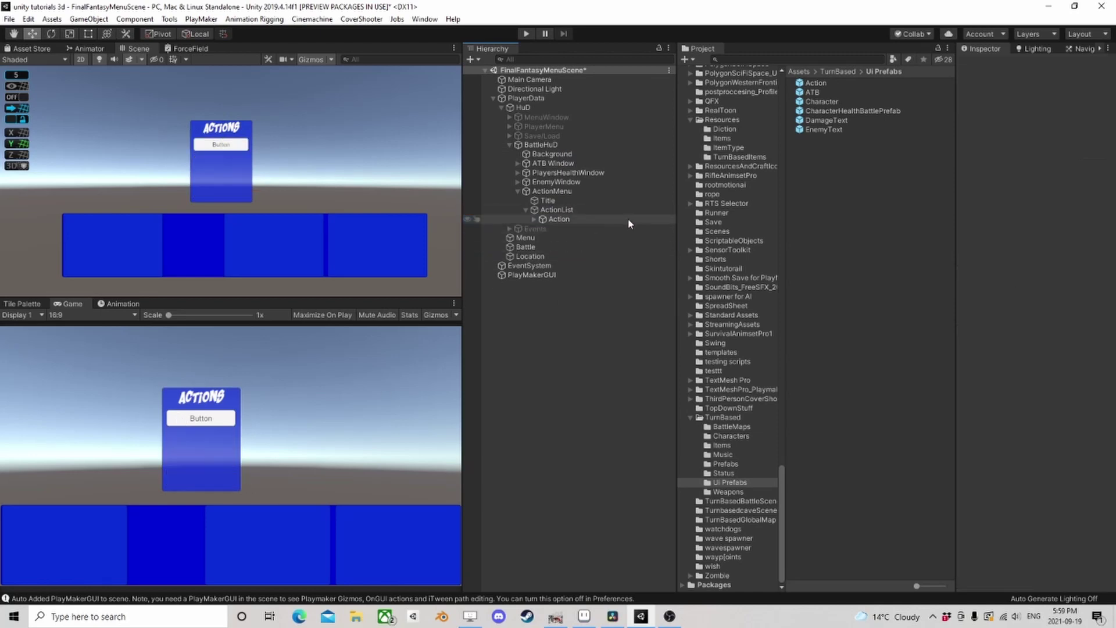
- Rename the Action button under ActionList to FinalFantasyAction
left_click(560, 220)
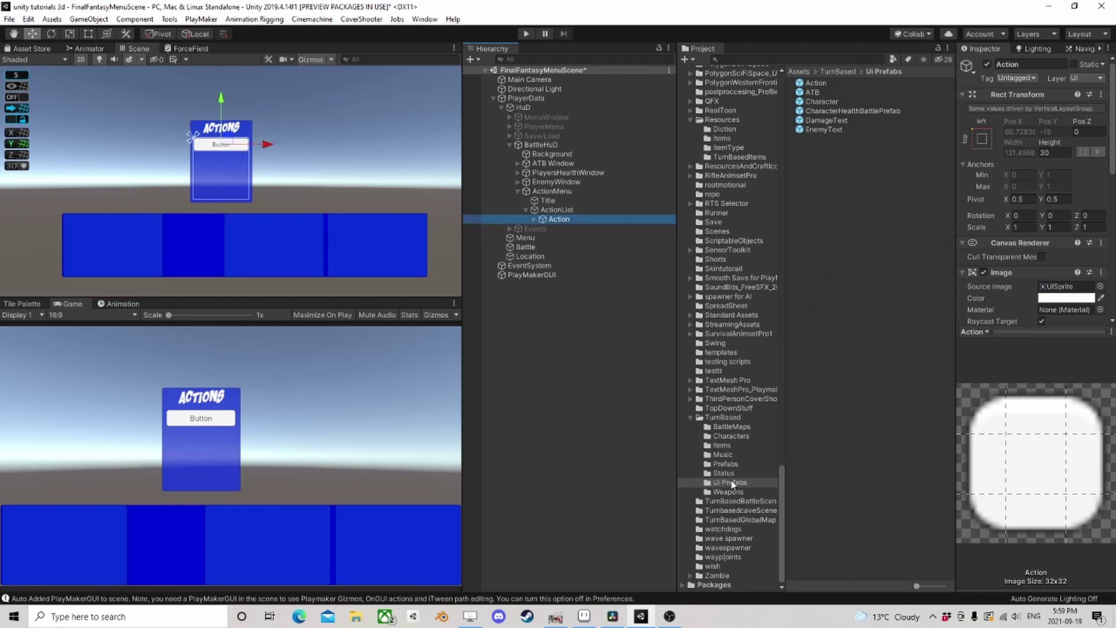
left_click(531, 221)
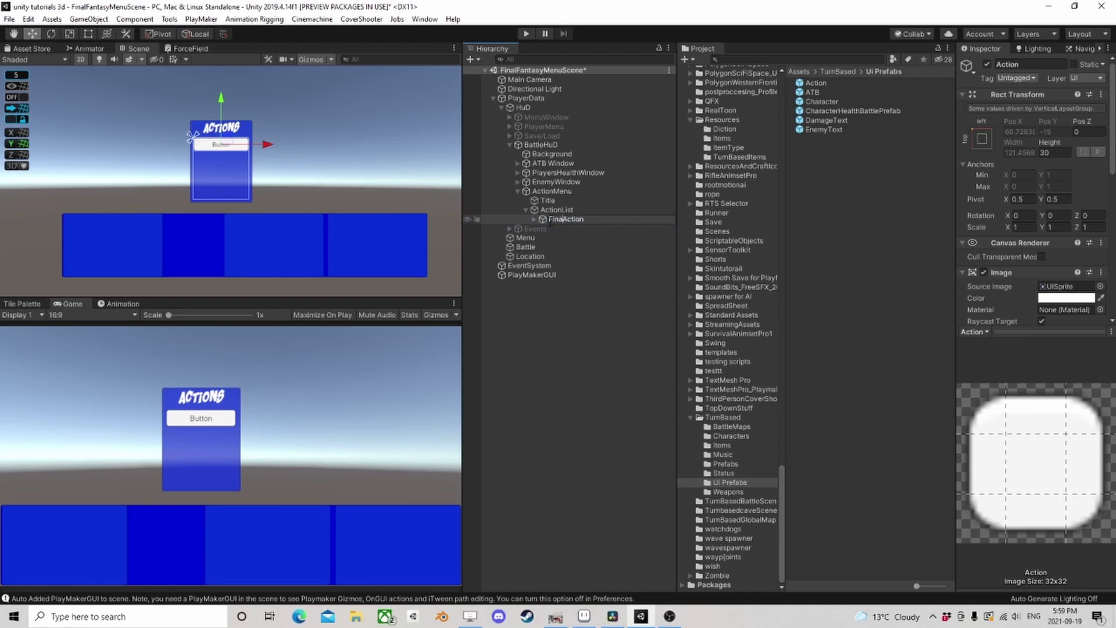
type("FinalFantasy")
key("BackSpace")
key("BackSpace")
key("Return")
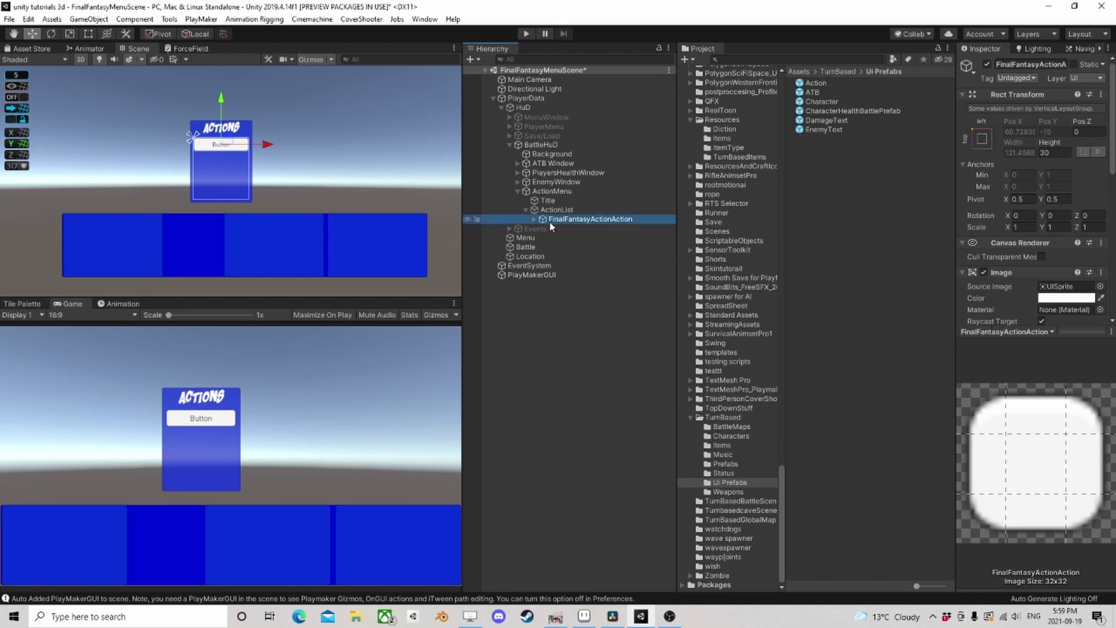
left_click(612, 221)
left_click_drag(606, 220, 639, 220)
key("BackSpace")
key("Return")
- Save FinalFantasyAction as a prefab in the TurnBased UI Prefabs folder and delete it from the ActionList
left_click_drag(567, 221, 844, 175)
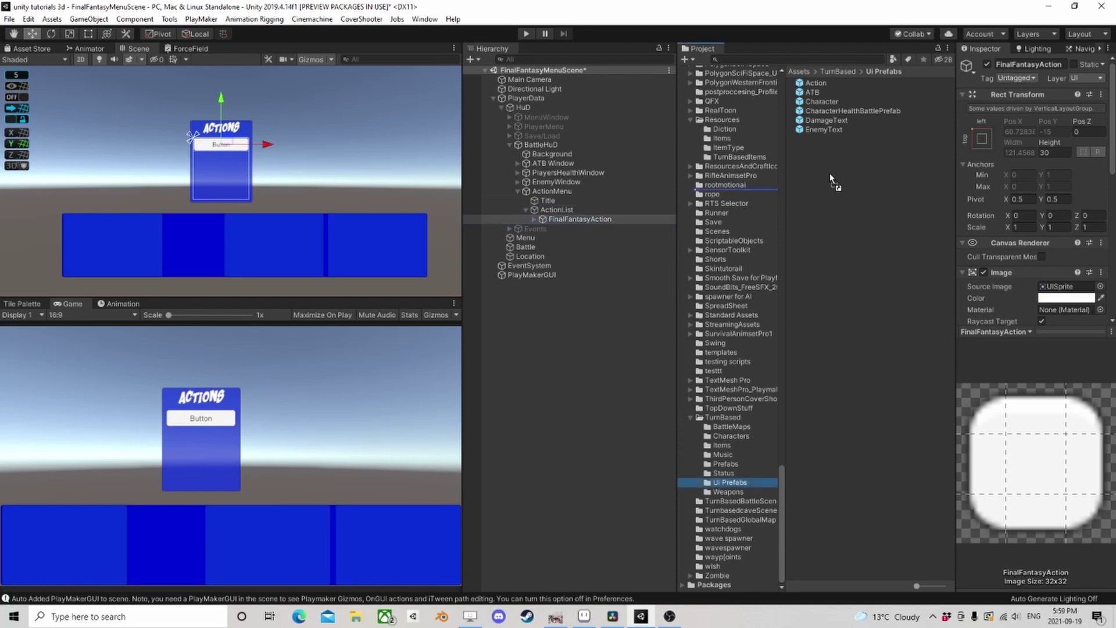
left_click(584, 220)
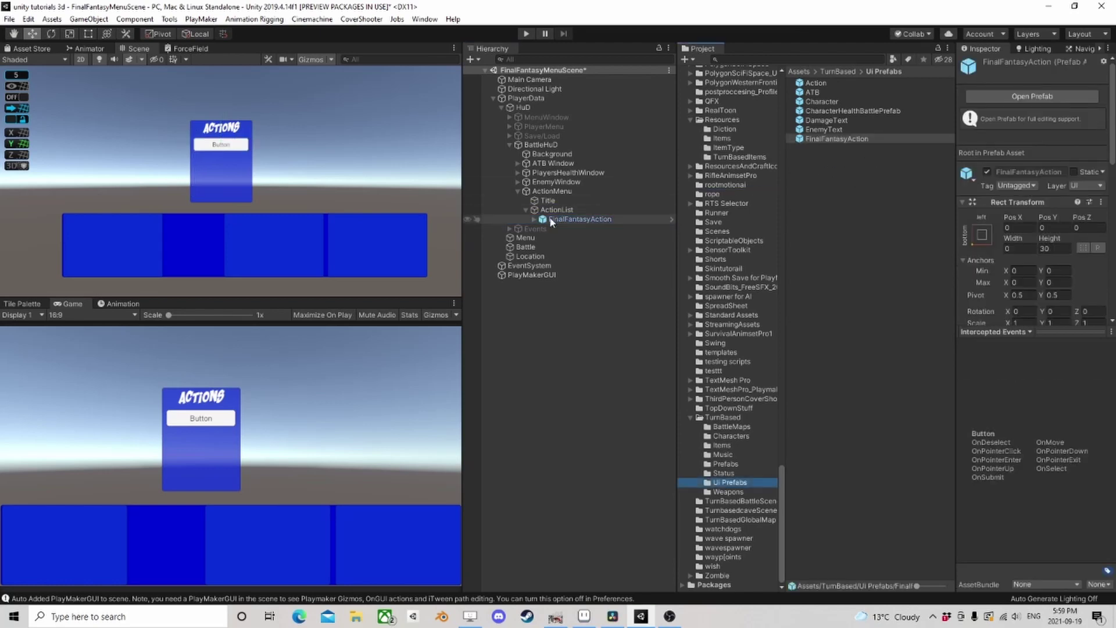
key("Delete")
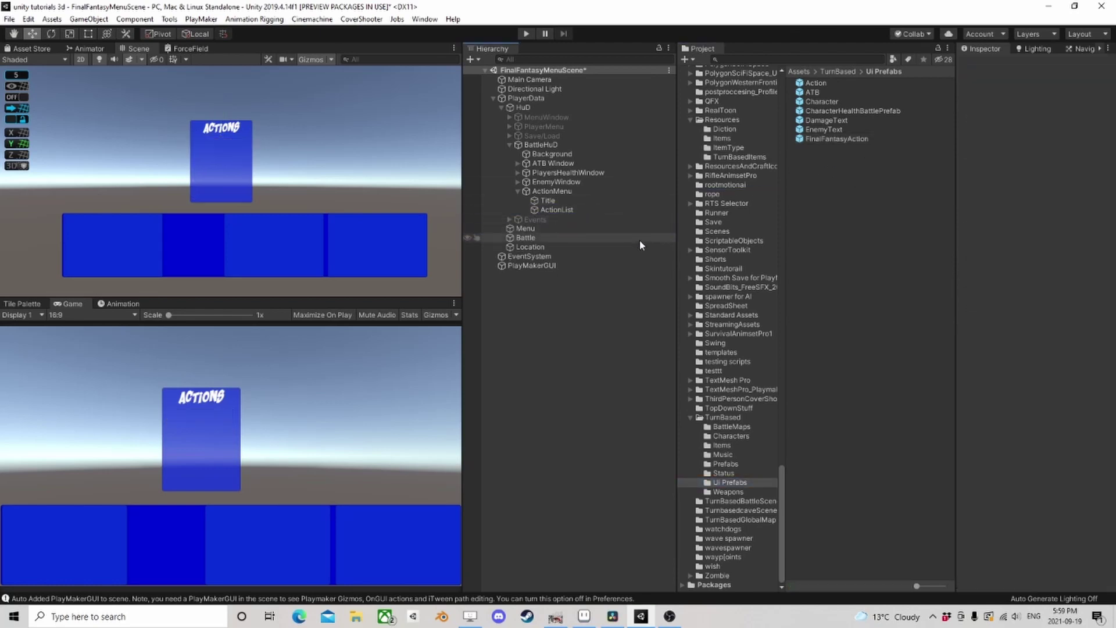
left_click(557, 193)
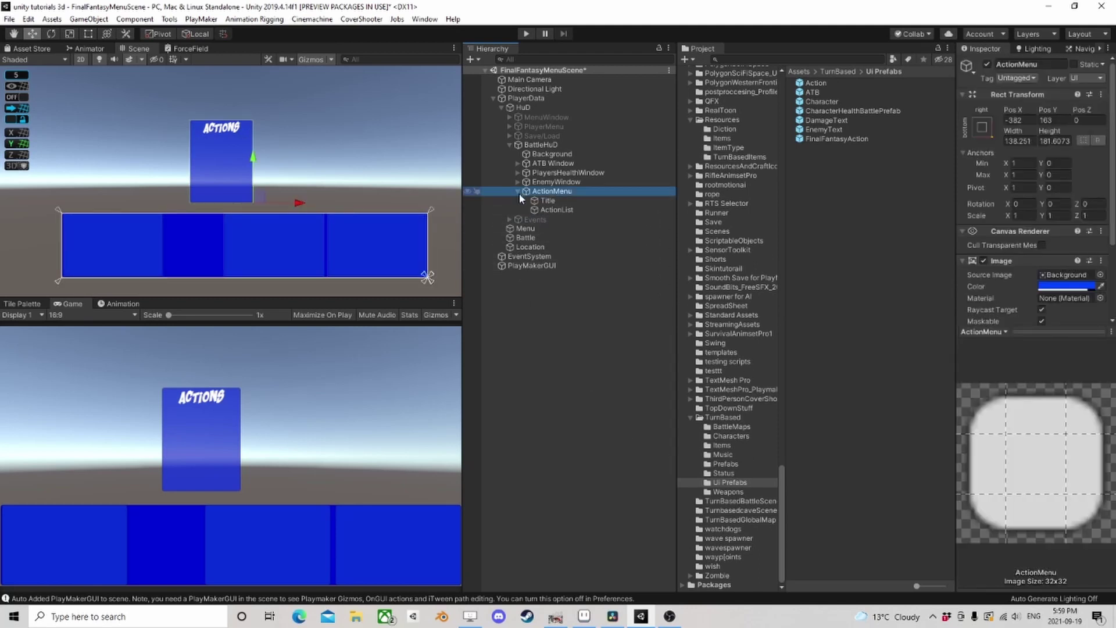
- Add a UI Panel as a child of the Holder inside EnemyWindow
left_click(517, 192)
left_click(546, 184)
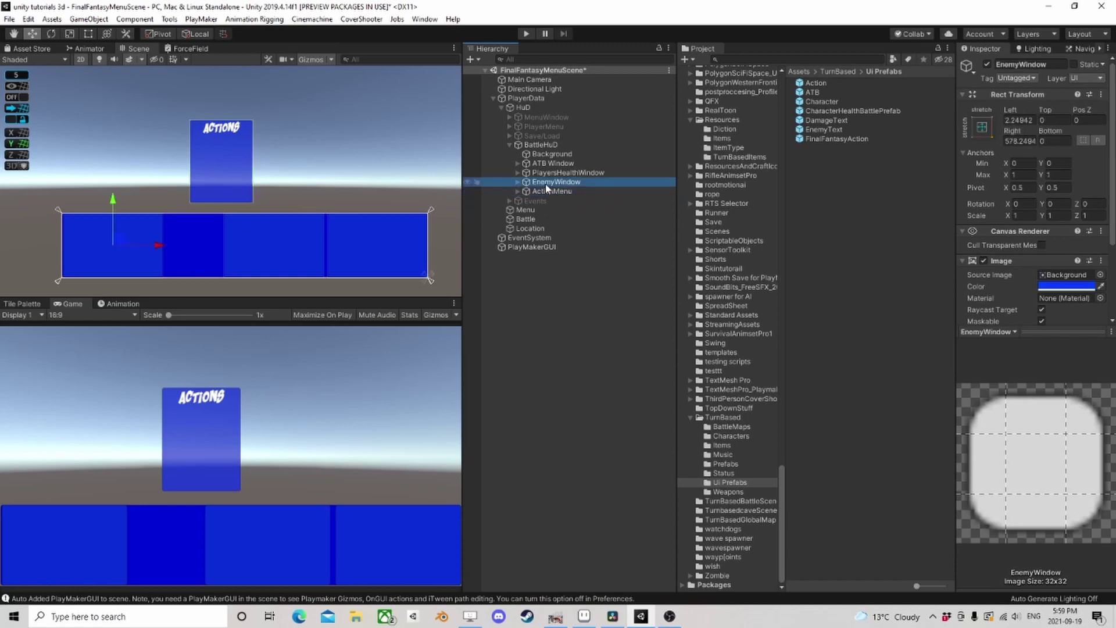
left_click(519, 182)
left_click(550, 192)
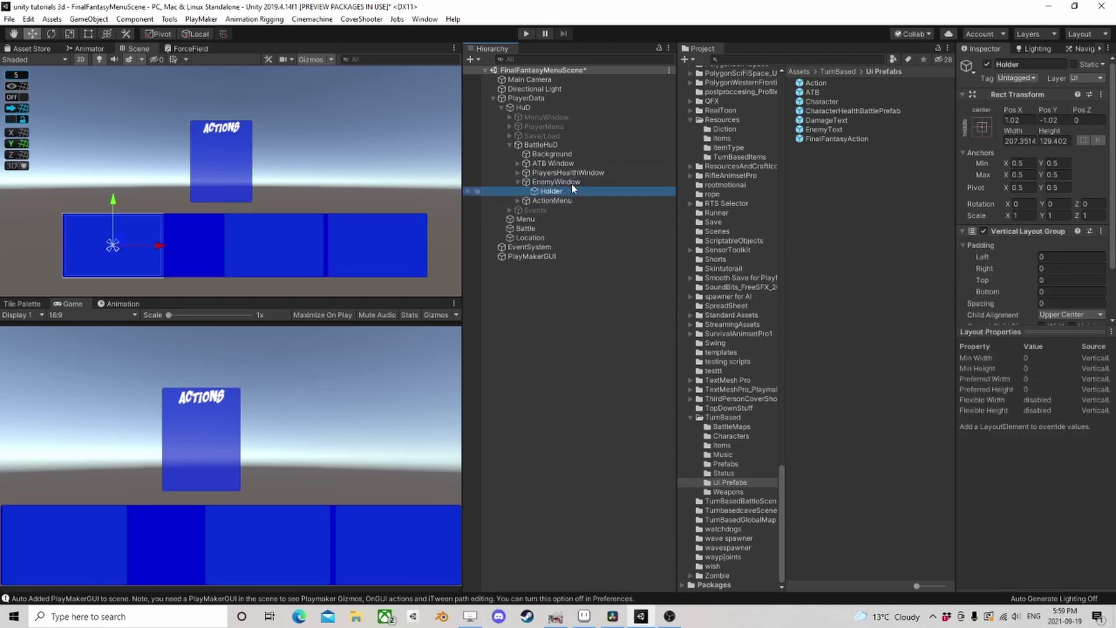
right_click(551, 196)
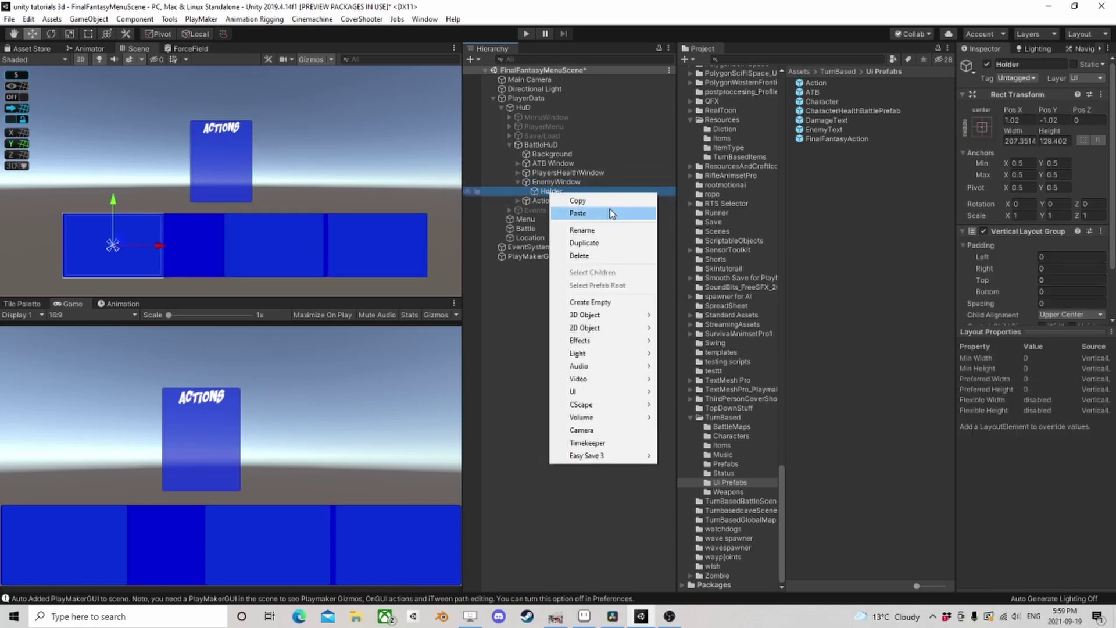
mouse_move(593, 397)
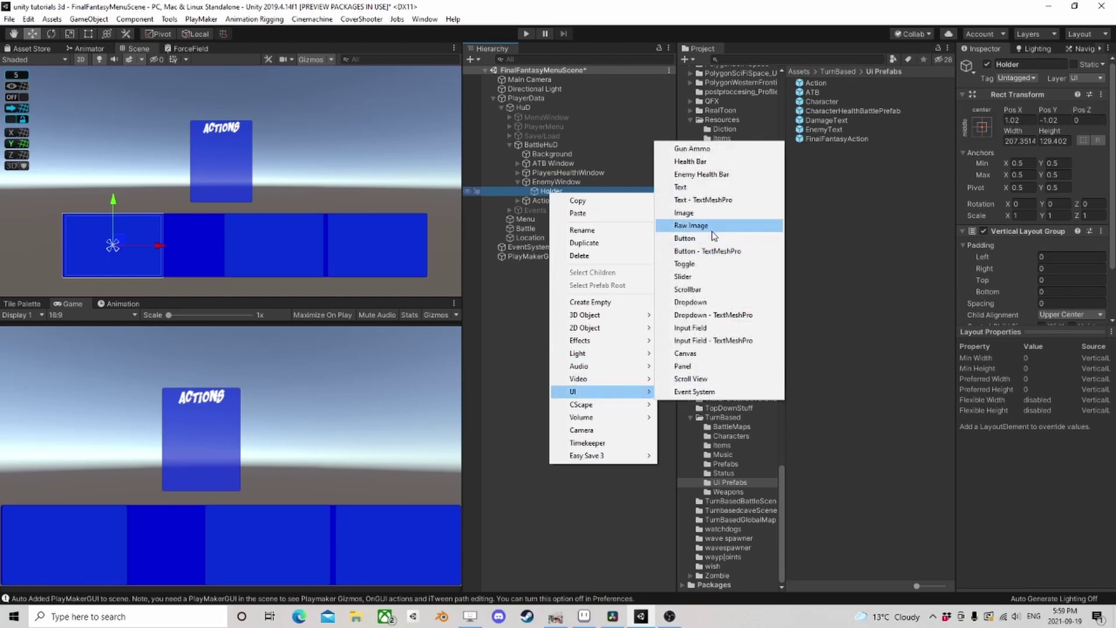
left_click(699, 367)
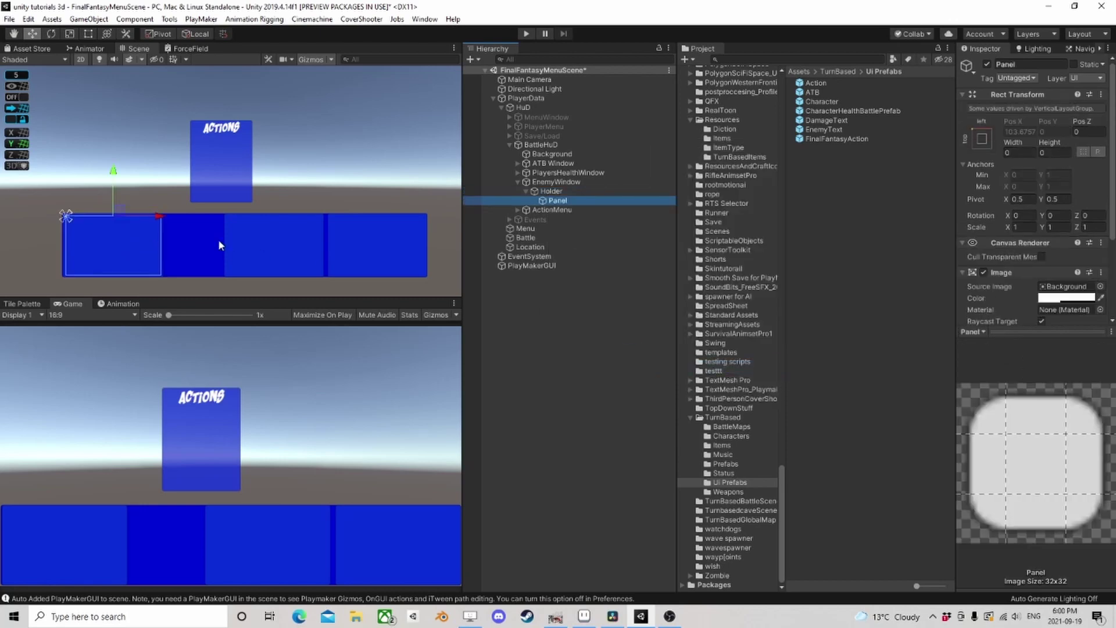
- Enable Control Child Size Width on the Vertical Layout Group of EnemyWindow's Holder
left_click(135, 49)
key("t")
middle_click_drag(144, 124, 222, 89)
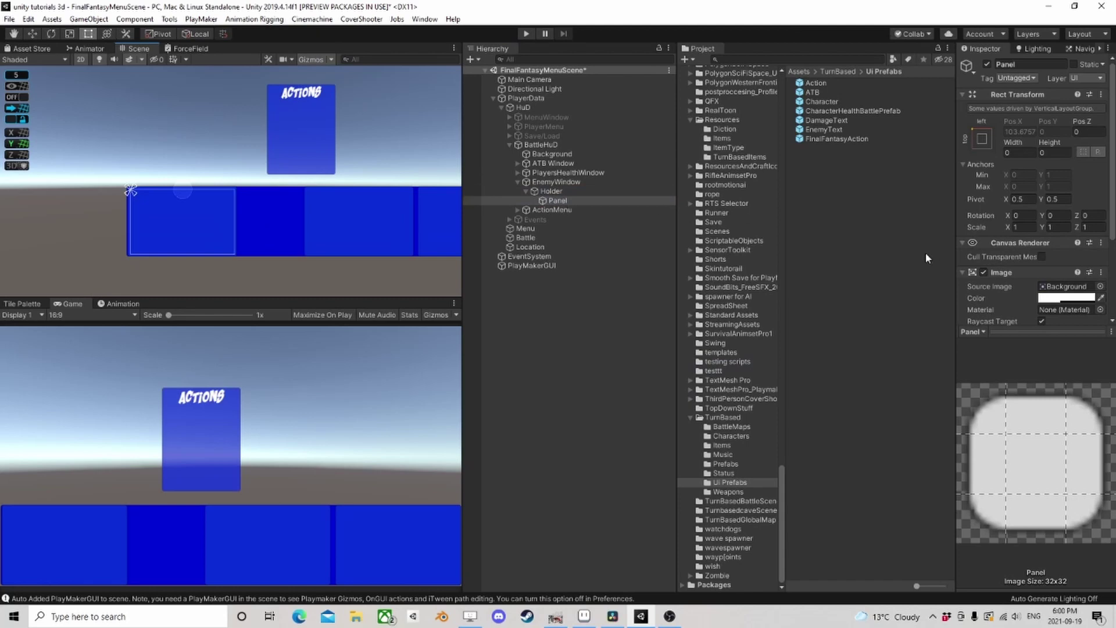
left_click(1027, 330)
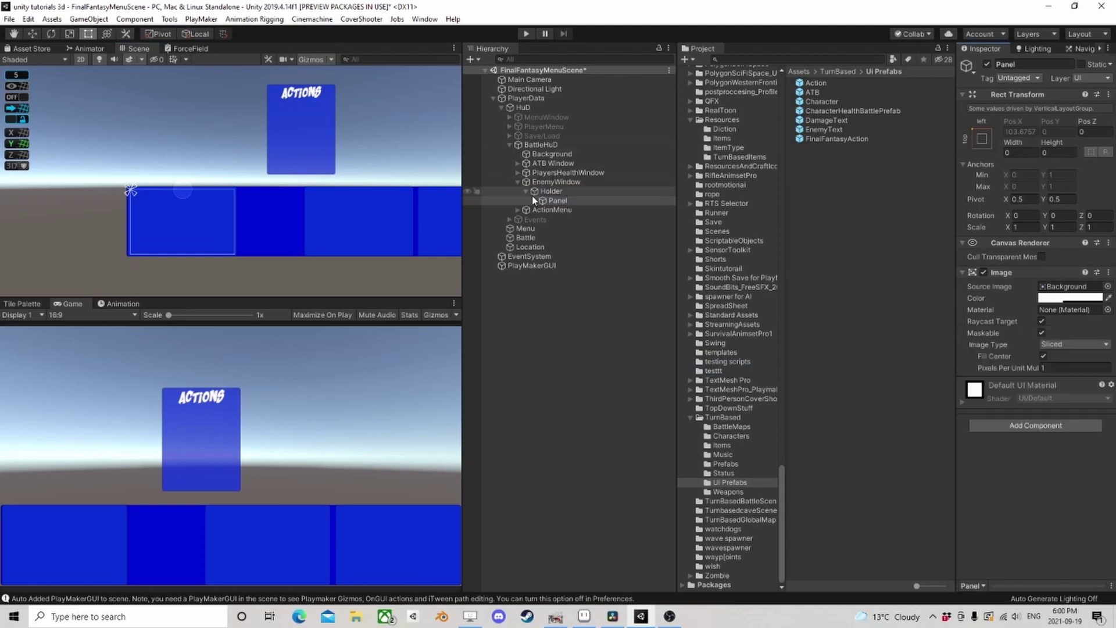
left_click(547, 192)
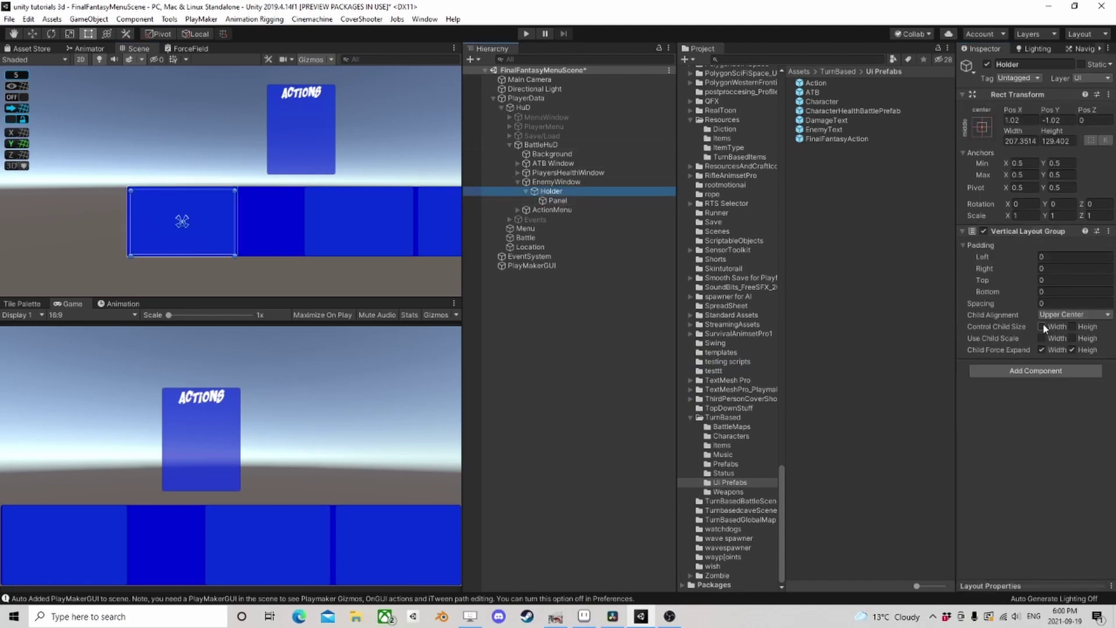
left_click(1042, 327)
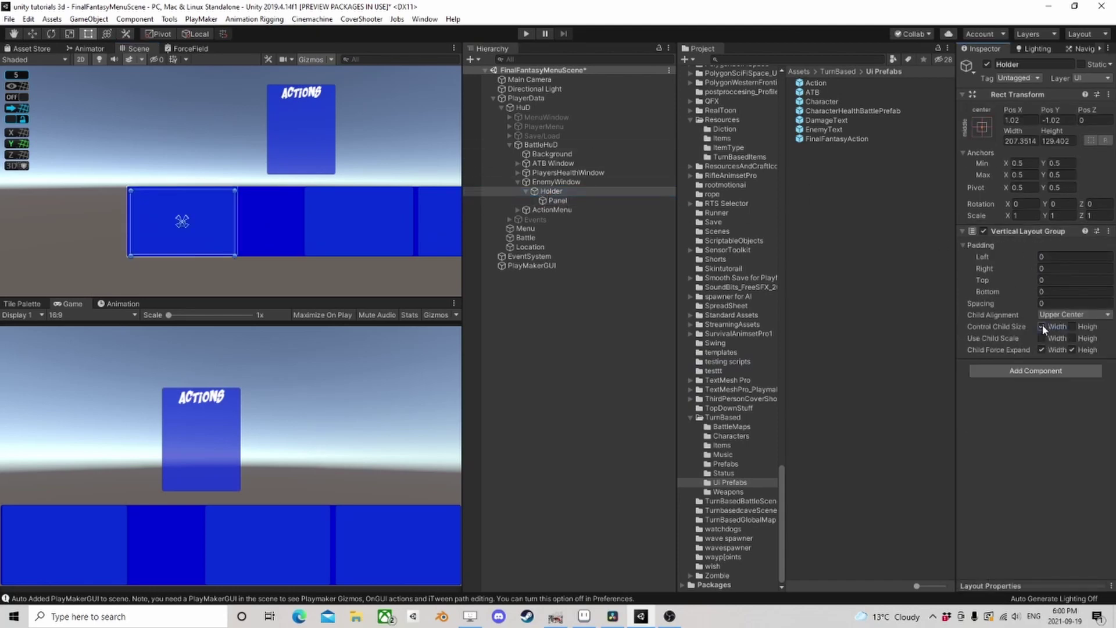
- Set the image colour of the Panel under Holder to red with an alpha of 1
left_click(557, 201)
left_click(1069, 297)
left_click(817, 273)
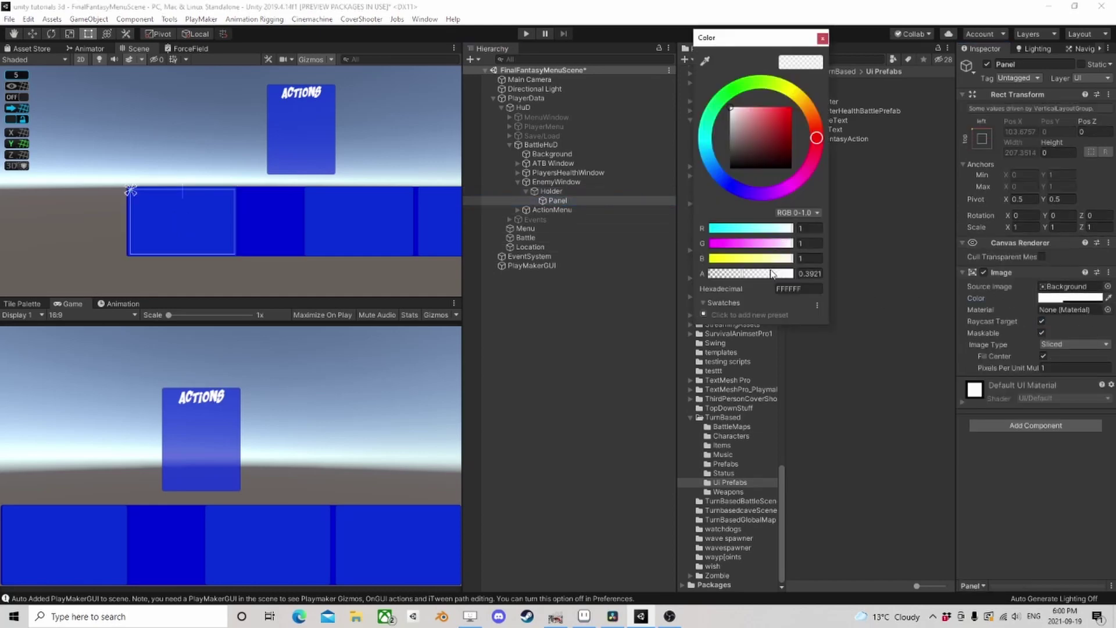
type("1")
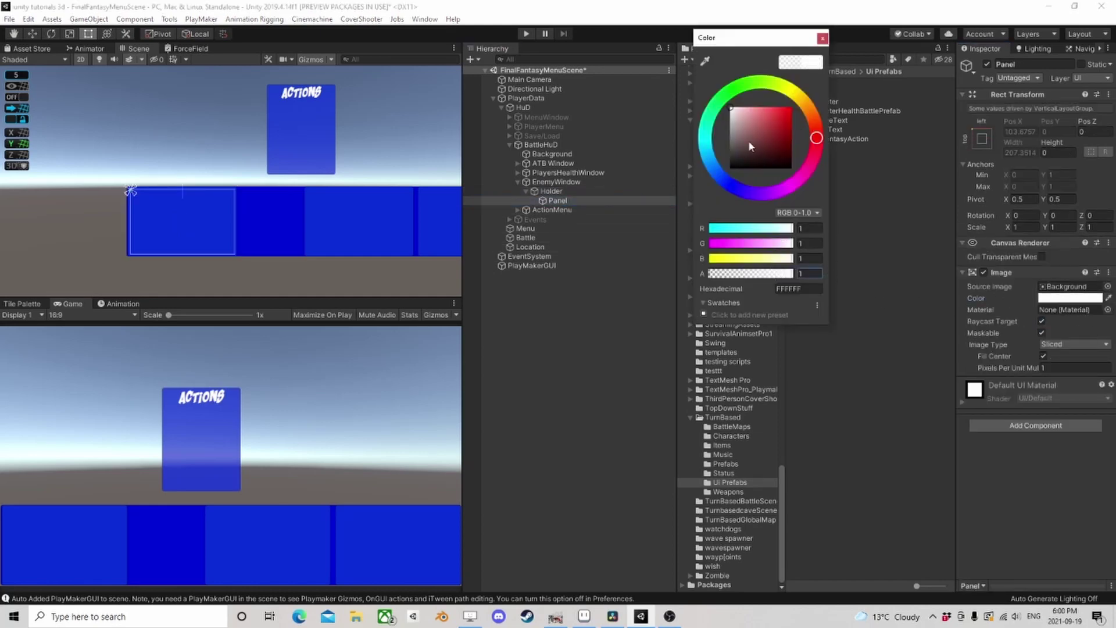
left_click(790, 109)
left_click(822, 38)
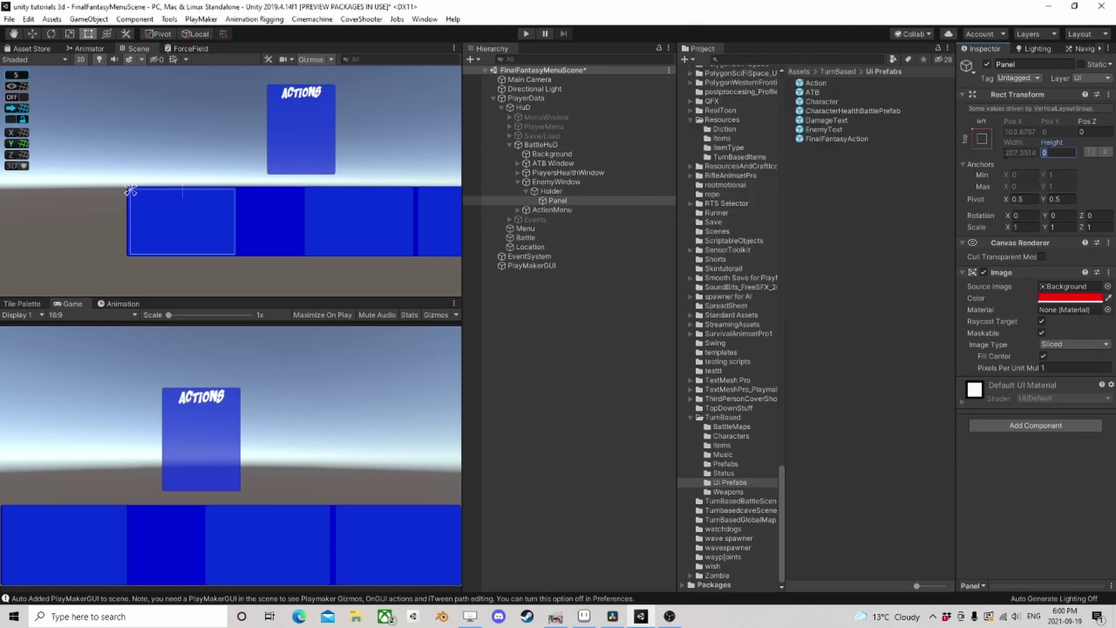
- Try Panel heights of 25 and 35, and set the height to 30
type("25")
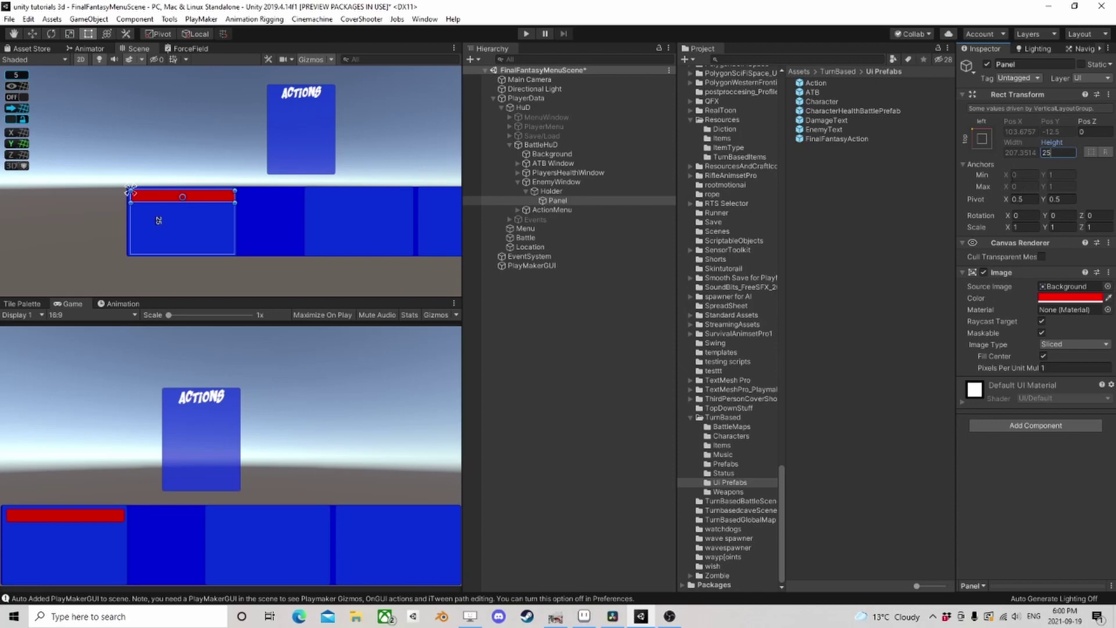
type("35")
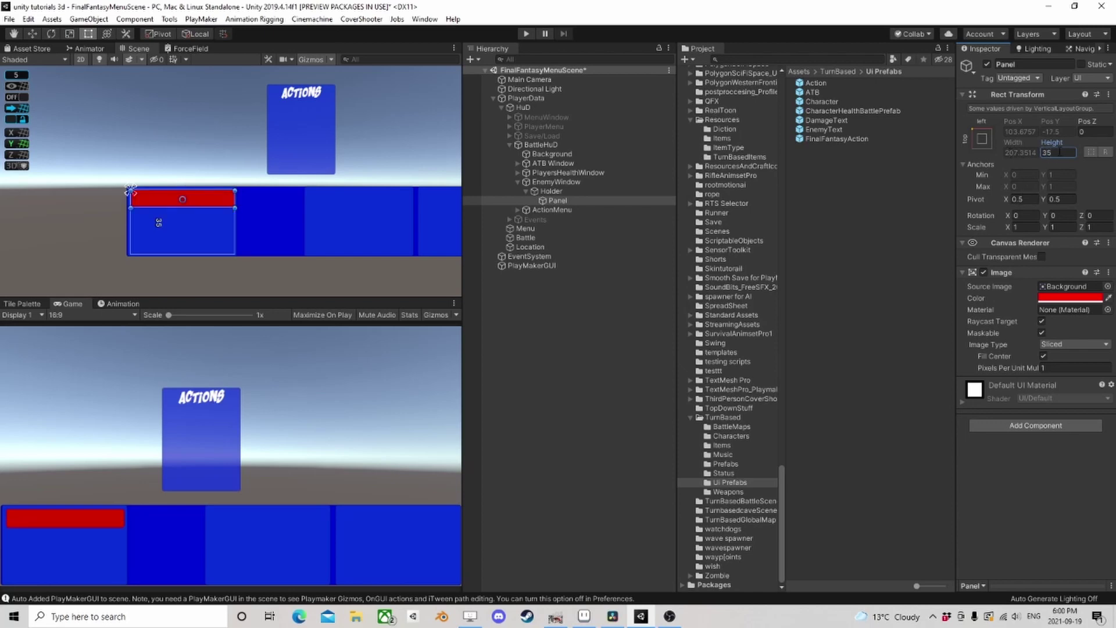
key("BackSpace")
type("0")
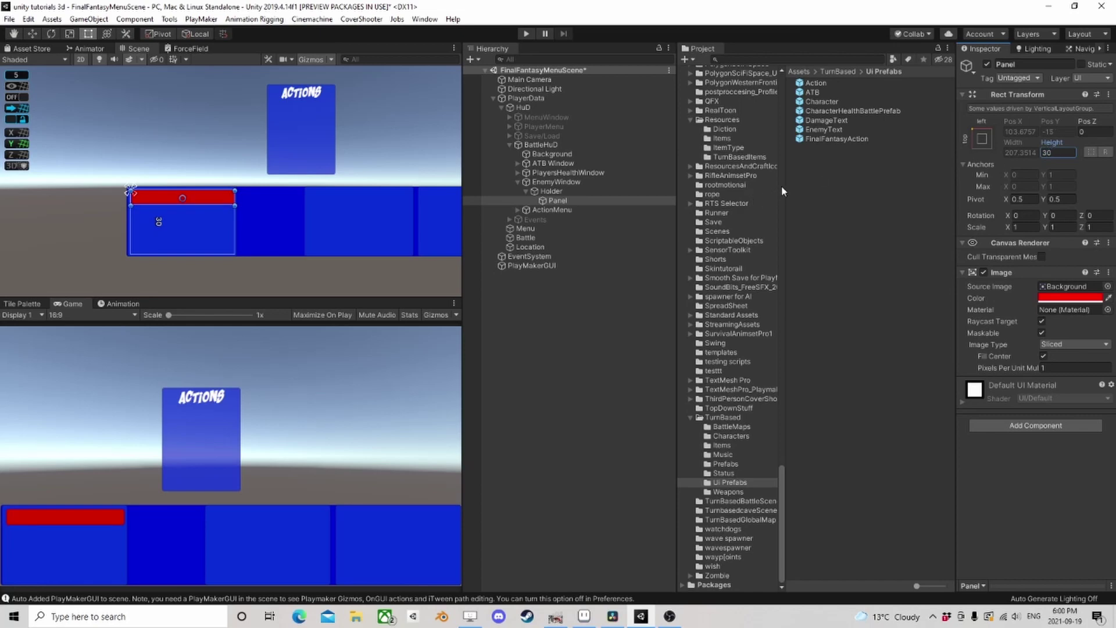
- Change the Panel's image colour to a dark blue
left_click(1070, 298)
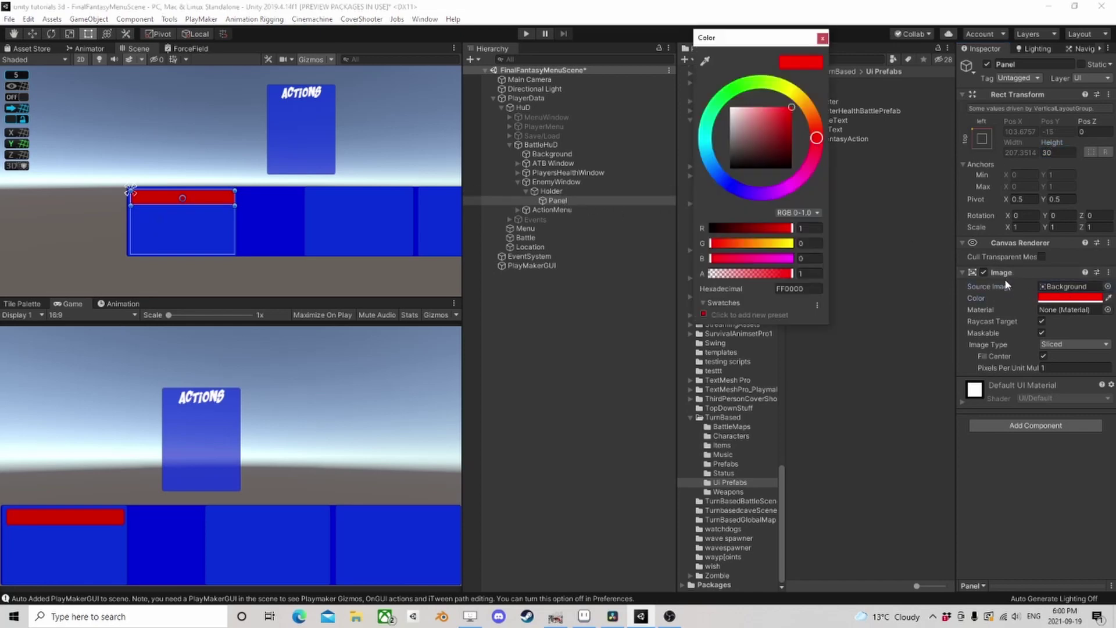
left_click(725, 181)
left_click_drag(803, 113, 802, 132)
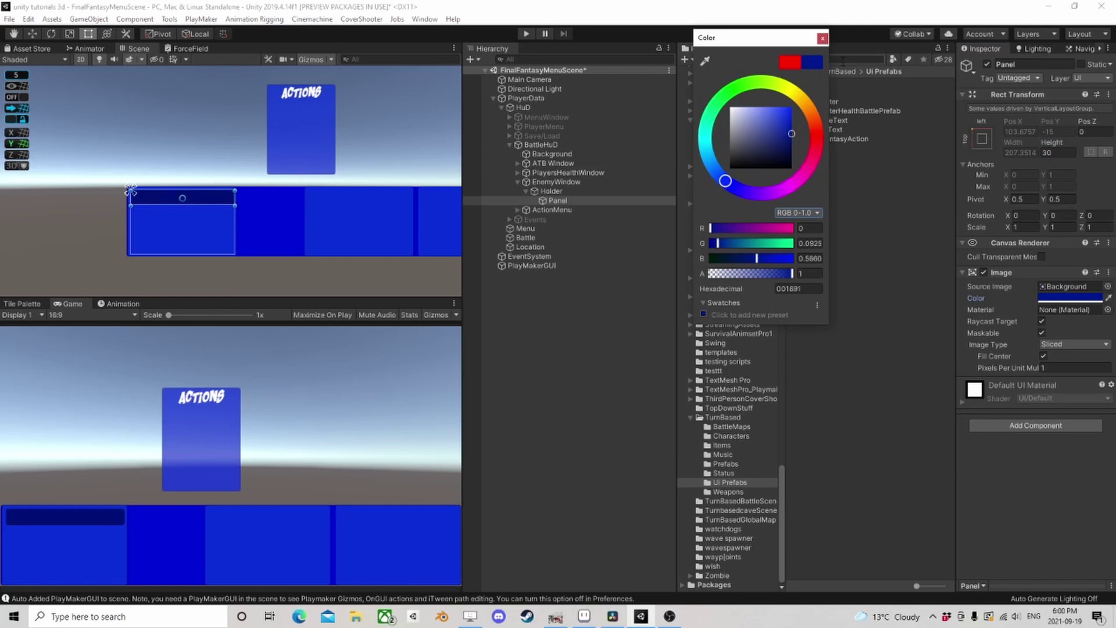
left_click(823, 38)
- Add a UI Text as a child of the Panel and stretch it to the Panel's full width, about 207
left_click(565, 203)
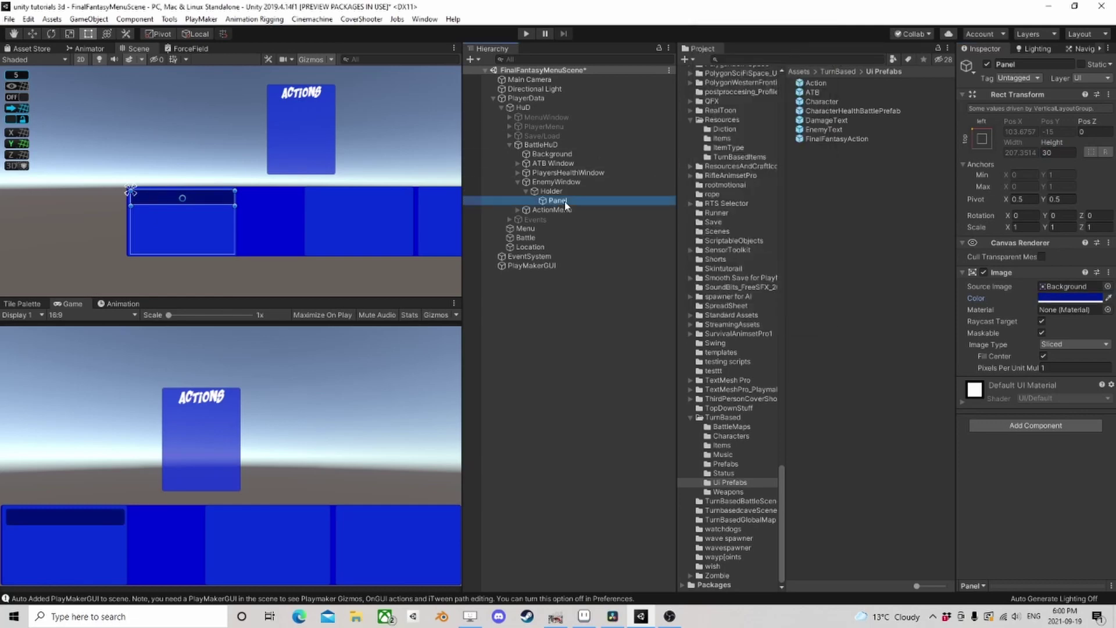
right_click(567, 203)
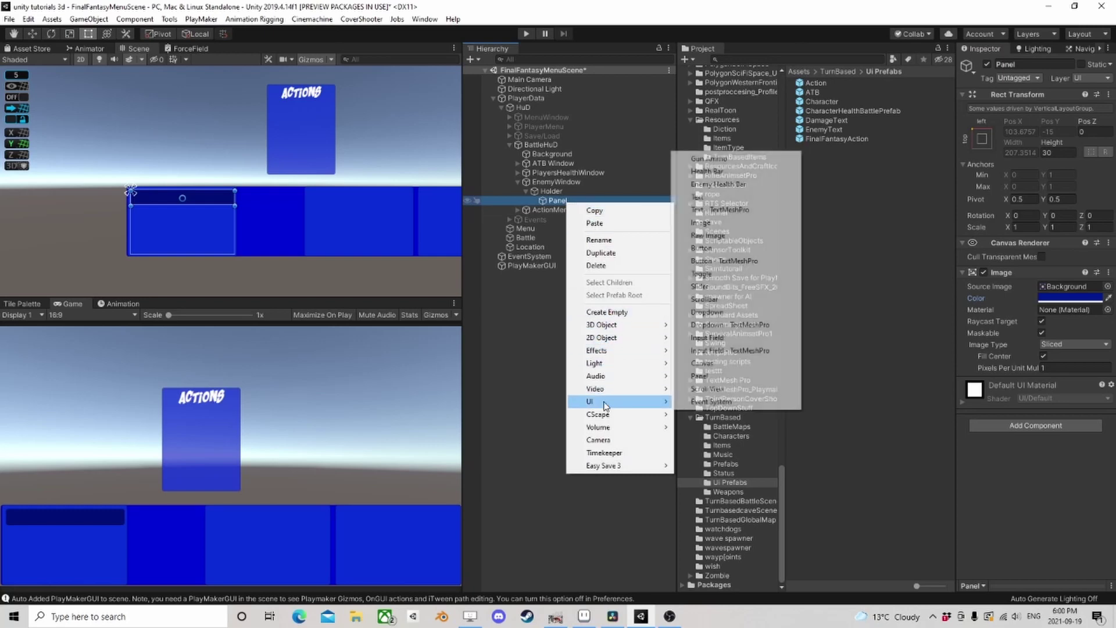
left_click(698, 197)
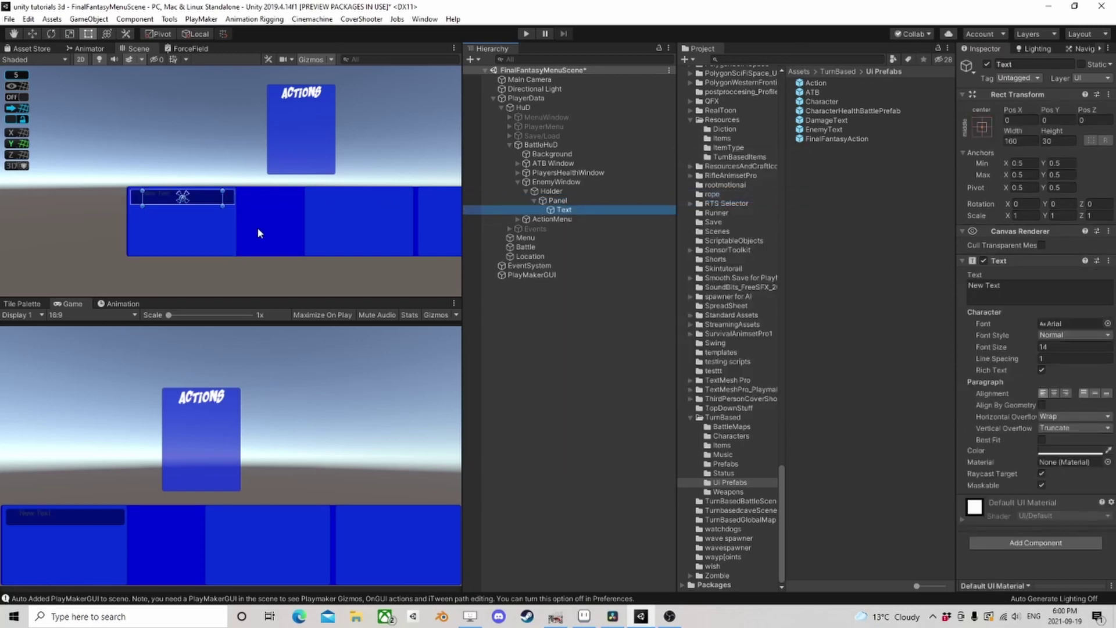
left_click_drag(145, 193, 130, 194)
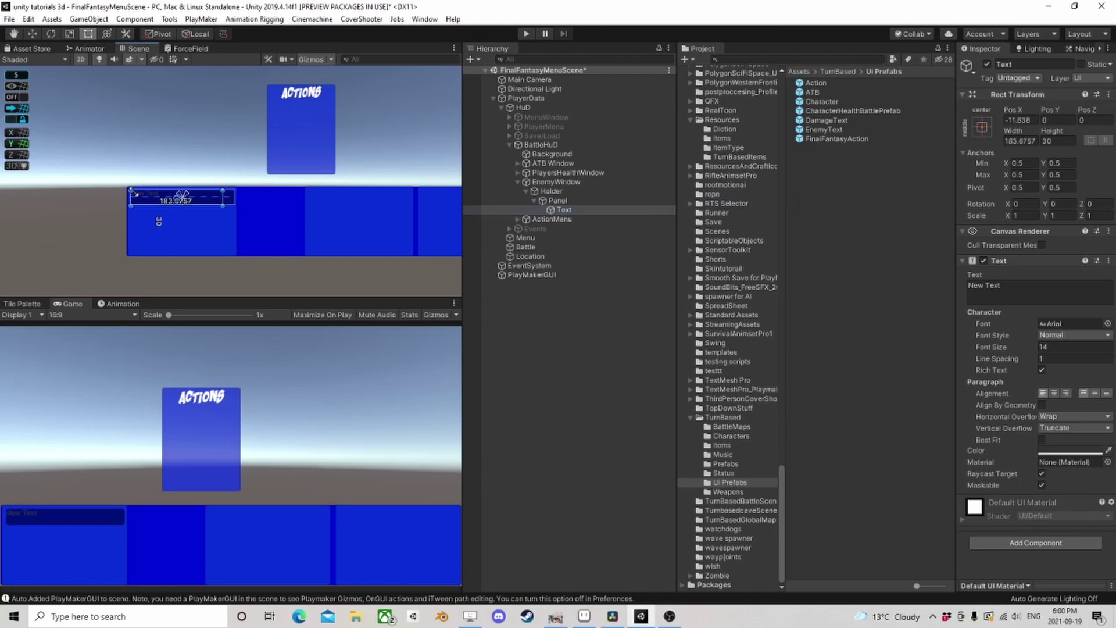
left_click_drag(222, 201, 235, 201)
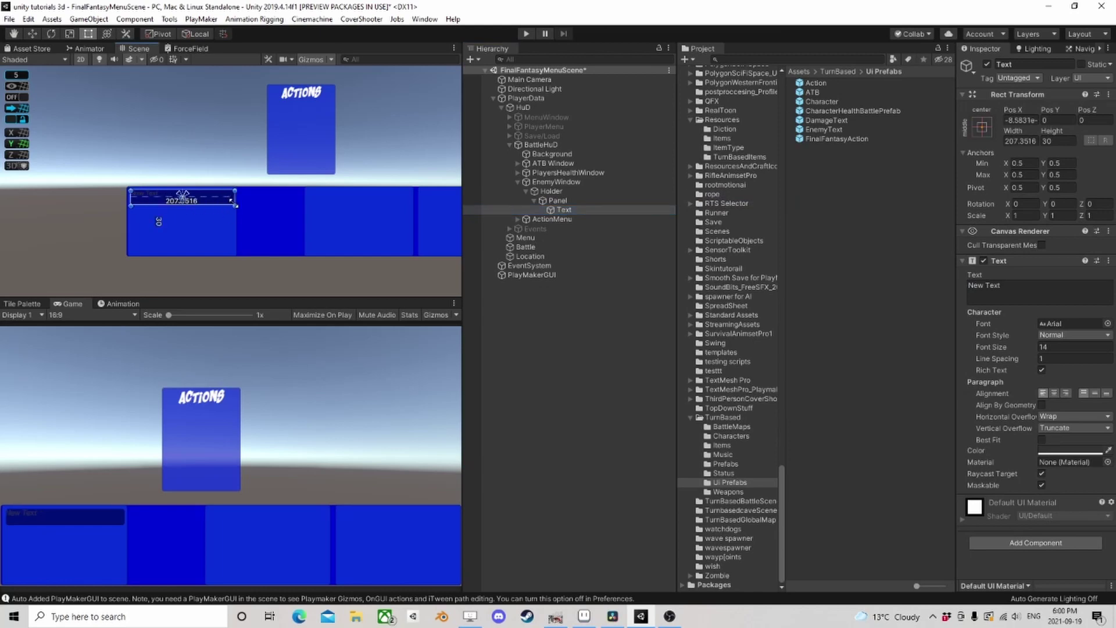
- Make the Panel's text white and centre it horizontally and vertically
left_click(1056, 453)
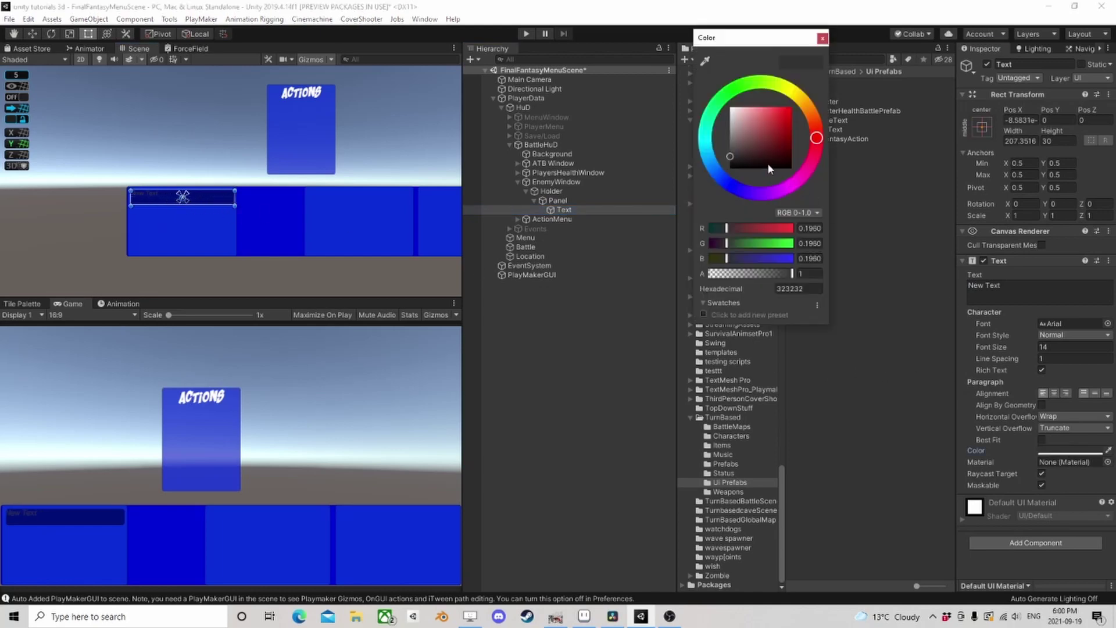
left_click(732, 109)
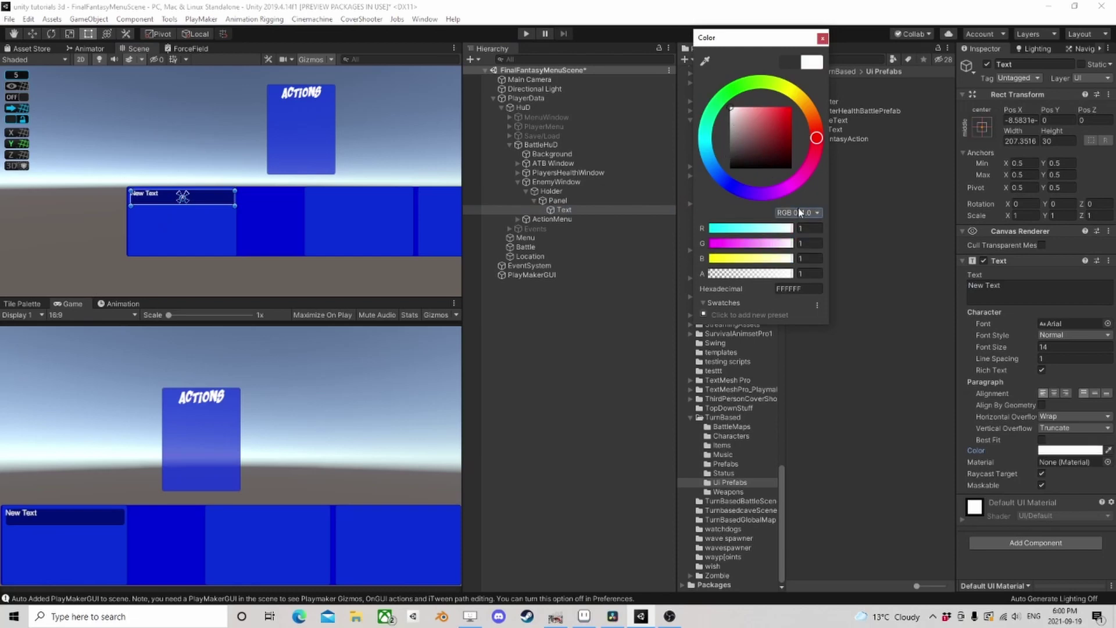
left_click(822, 38)
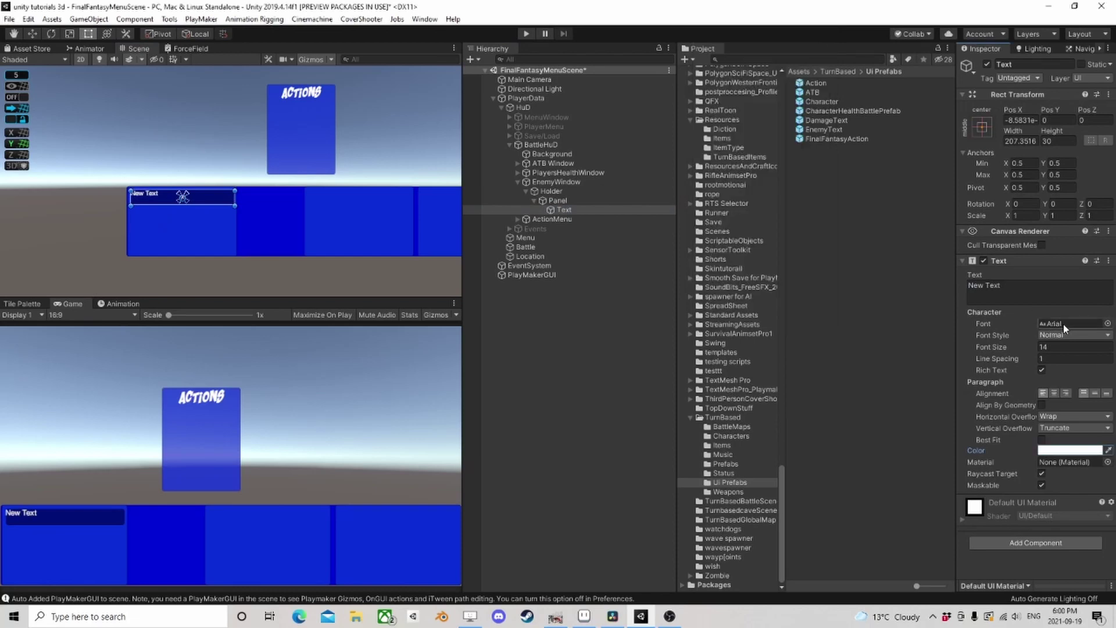
left_click(1054, 394)
left_click(1095, 394)
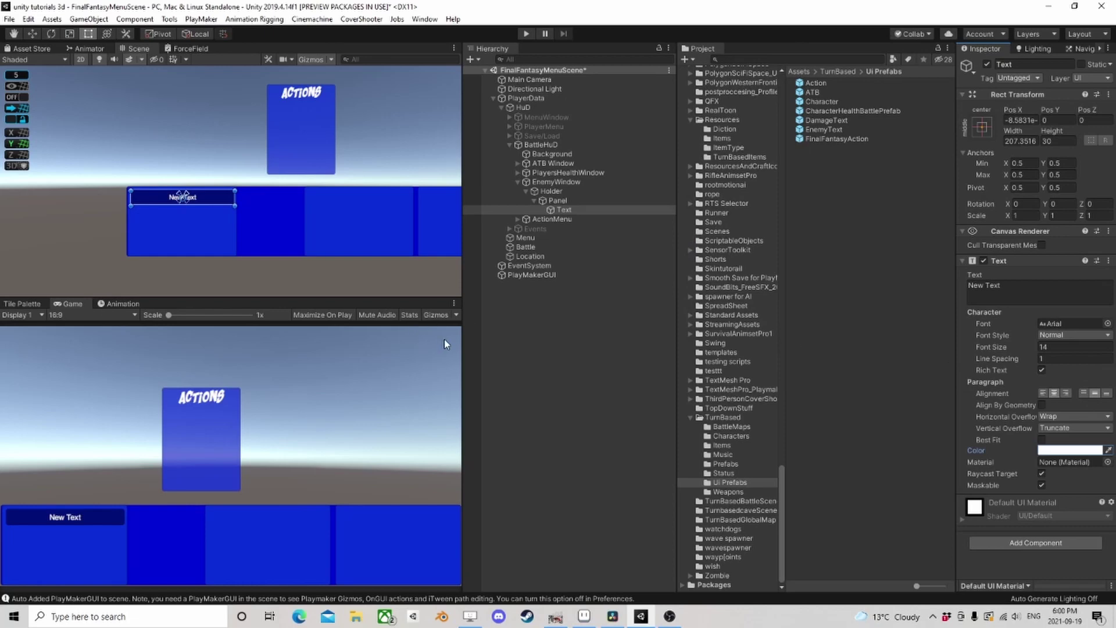
- Rename the Panel under EnemyWindow's Holder to FinalFantasyEnemyText
left_click(559, 200)
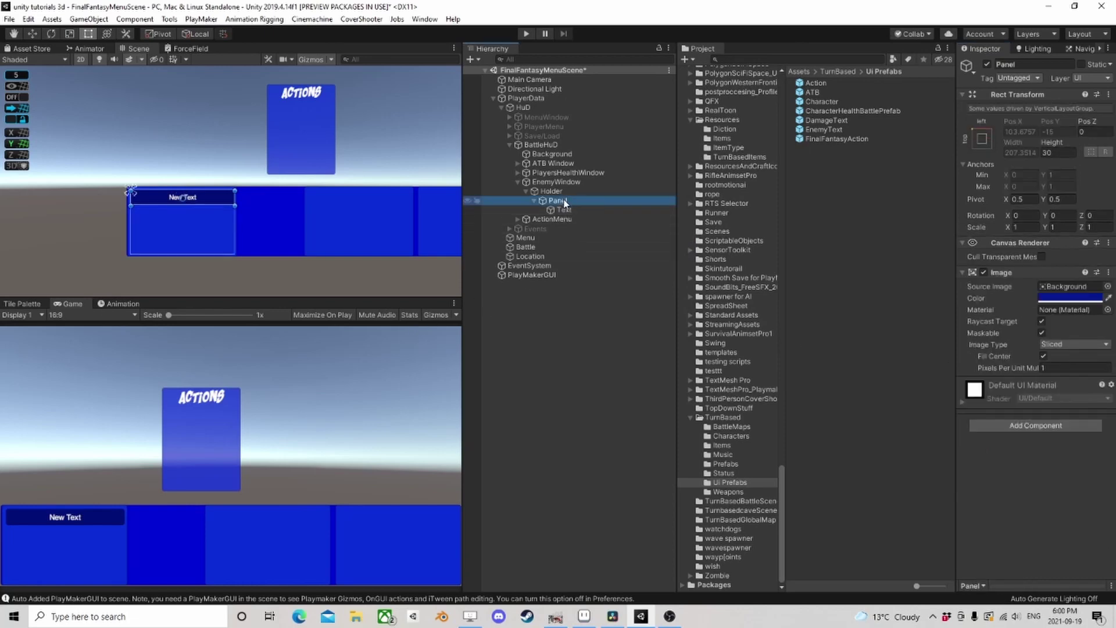
left_click(559, 201)
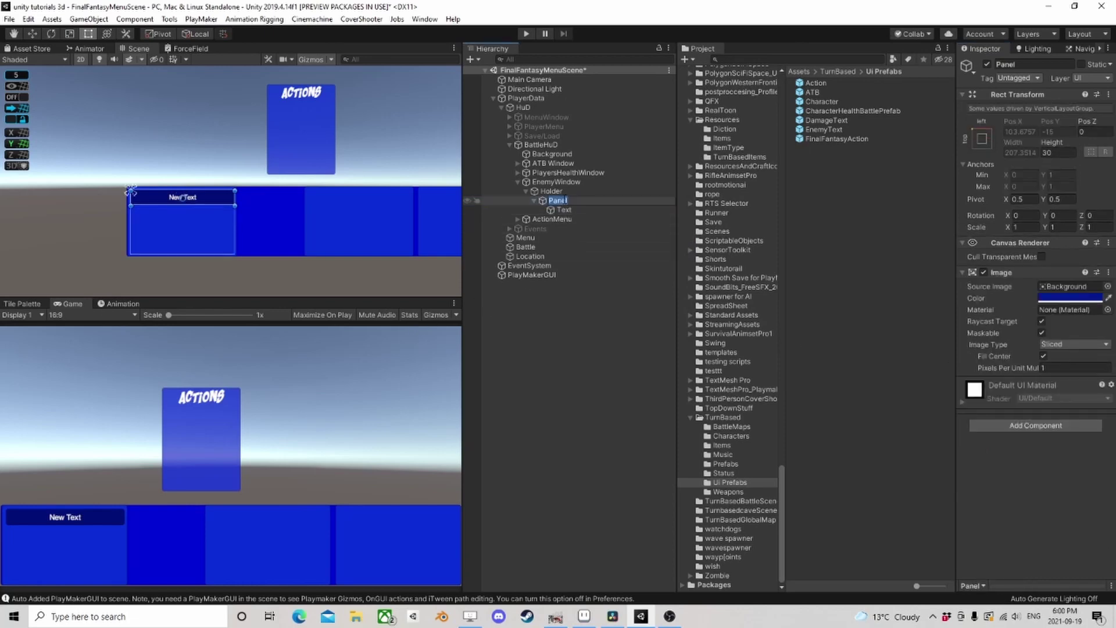
type("F")
type("inalFantasyEnemyText")
key("Return")
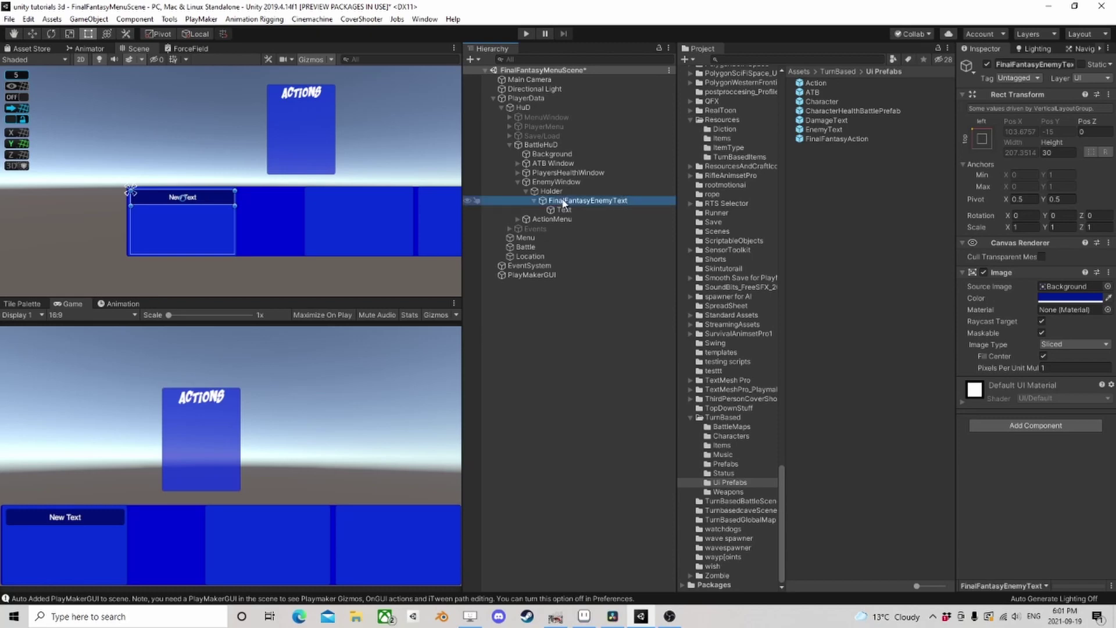
- Save FinalFantasyEnemyText as a prefab in the UI Prefabs folder and delete it from EnemyWindow's Holder
left_click_drag(563, 202, 833, 185)
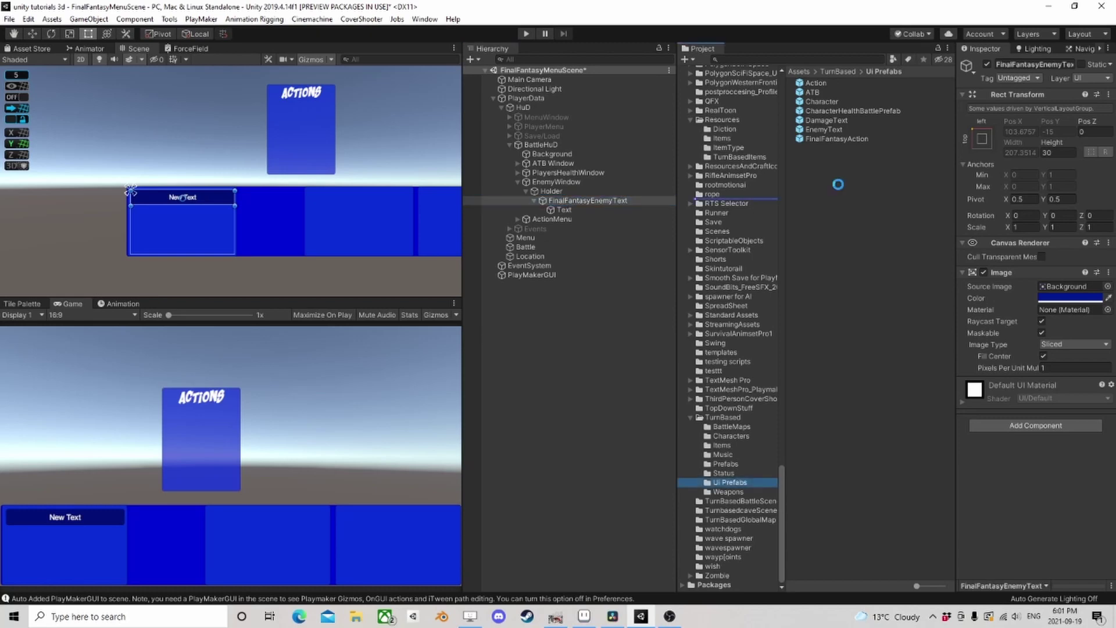
left_click(564, 201)
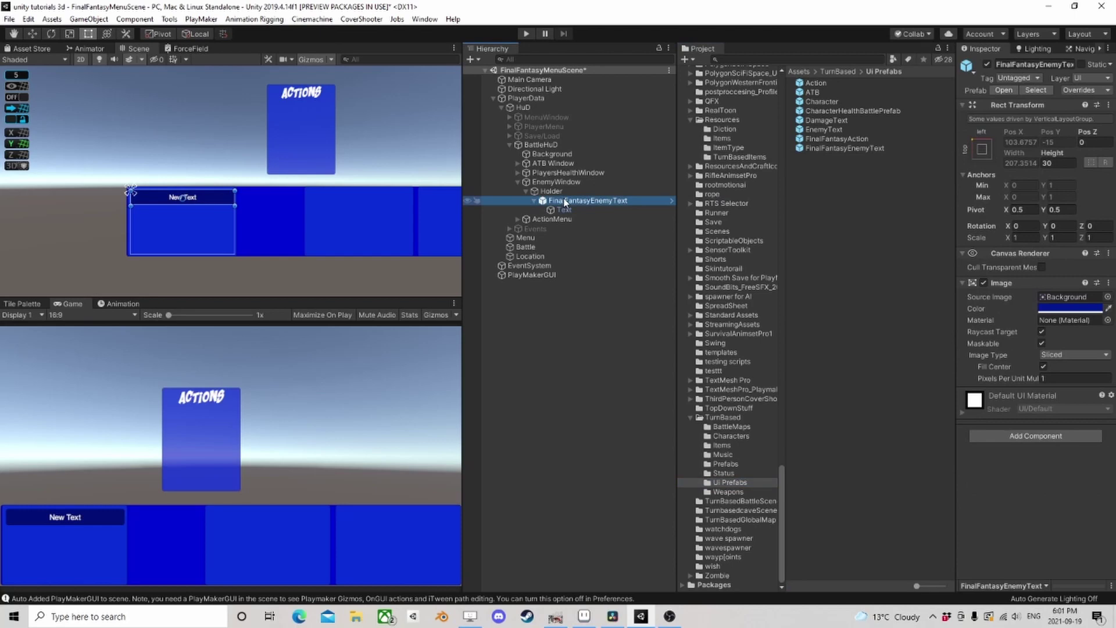
key("Delete")
- Add a UI Panel as a child of PlayersHealthWindow's Holder
middle_click_drag(395, 216, 252, 209)
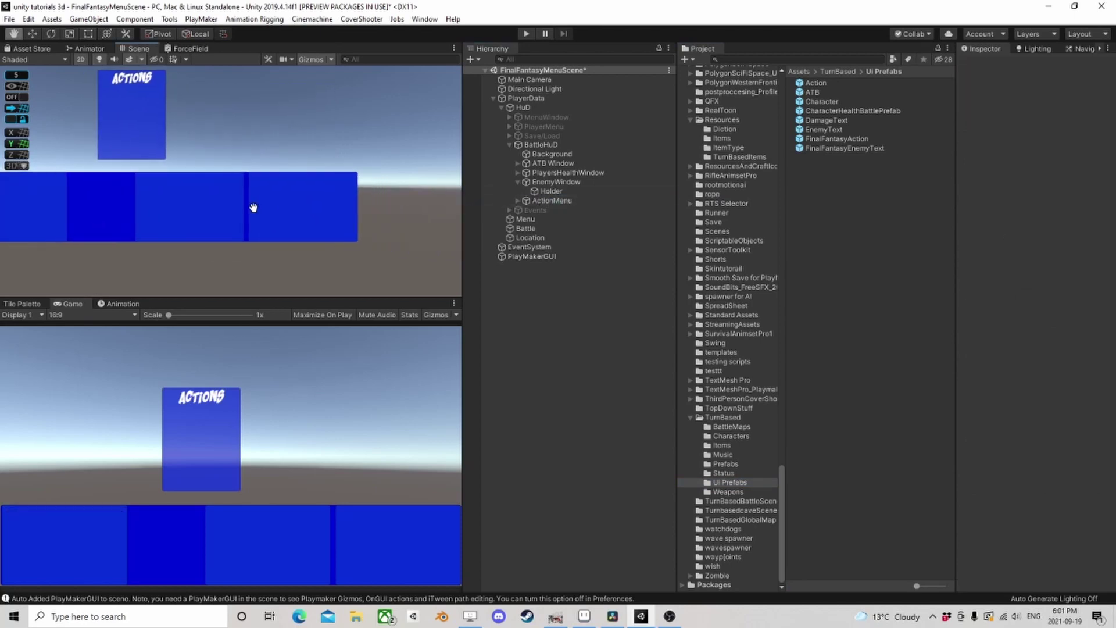
scroll(252, 209, "up", 1)
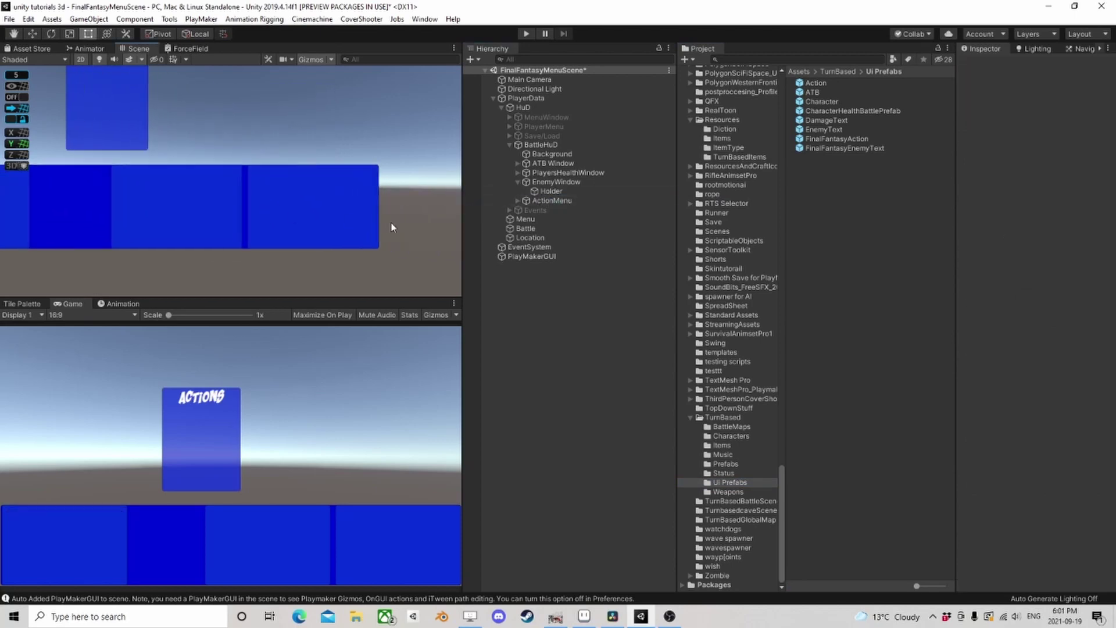
left_click(517, 182)
left_click(517, 173)
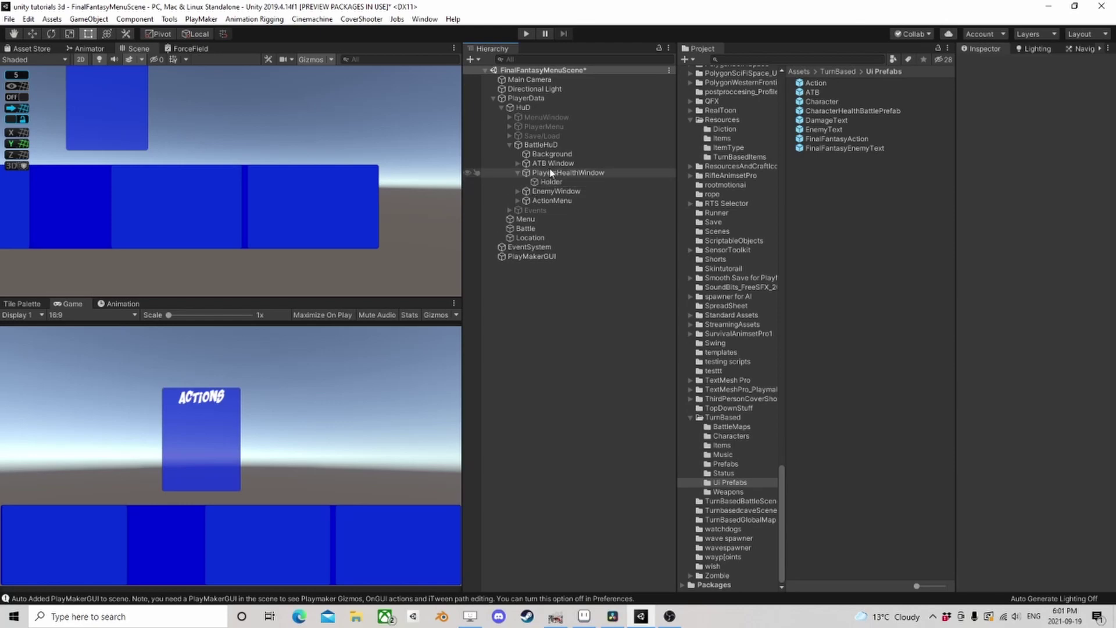
right_click(557, 185)
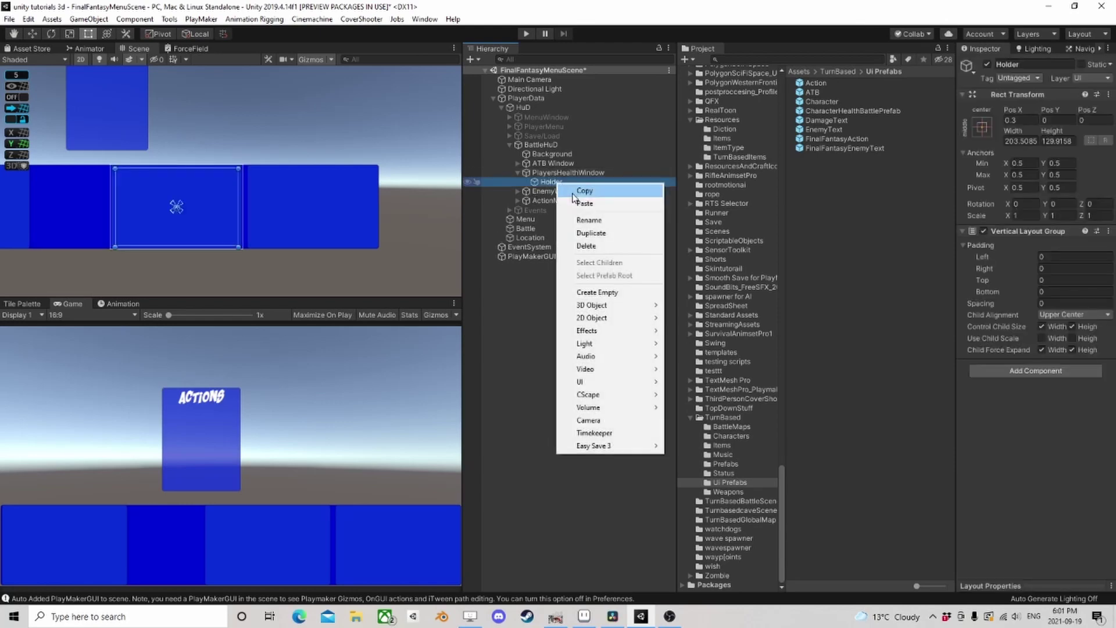
mouse_move(588, 382)
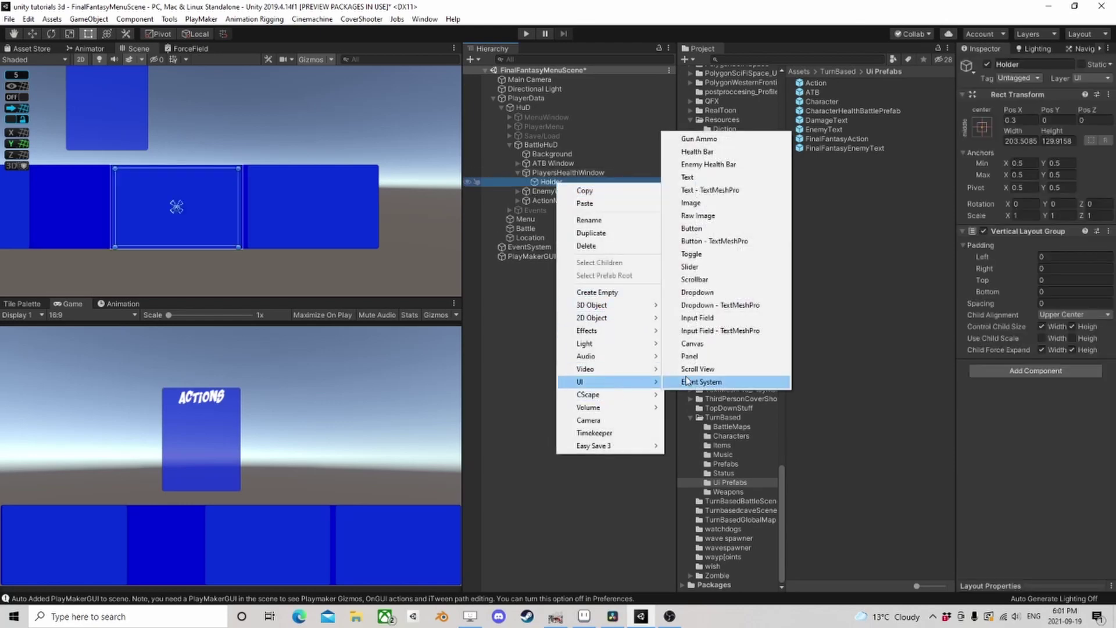
left_click(721, 356)
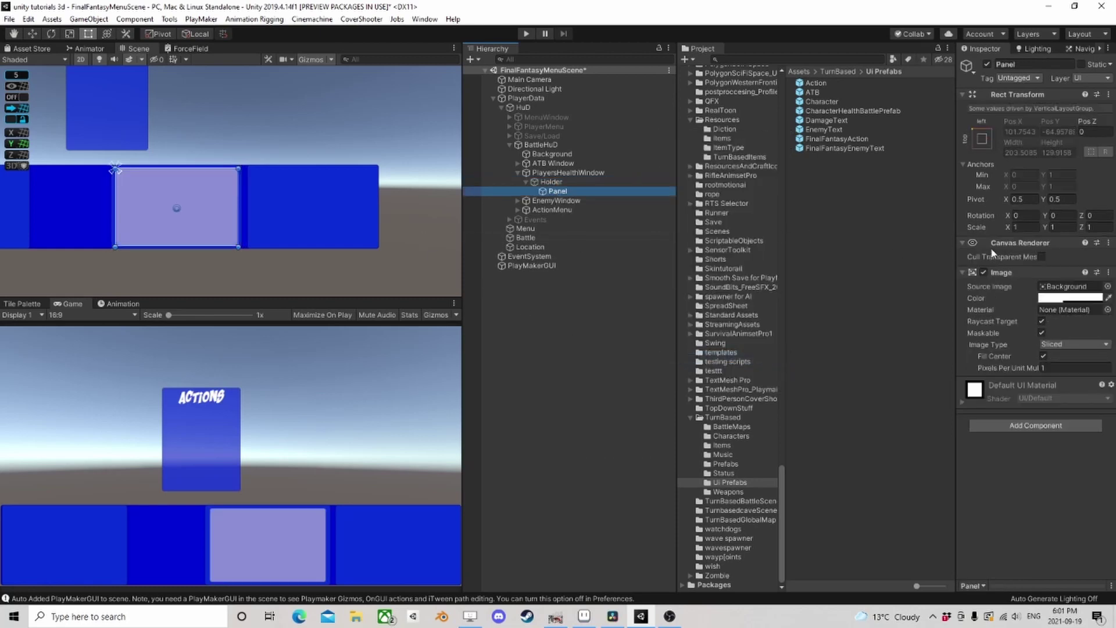
- Turn off height control of child size in the Holder's Vertical Layout Group and shrink the Panel to about 37 high
left_click(551, 182)
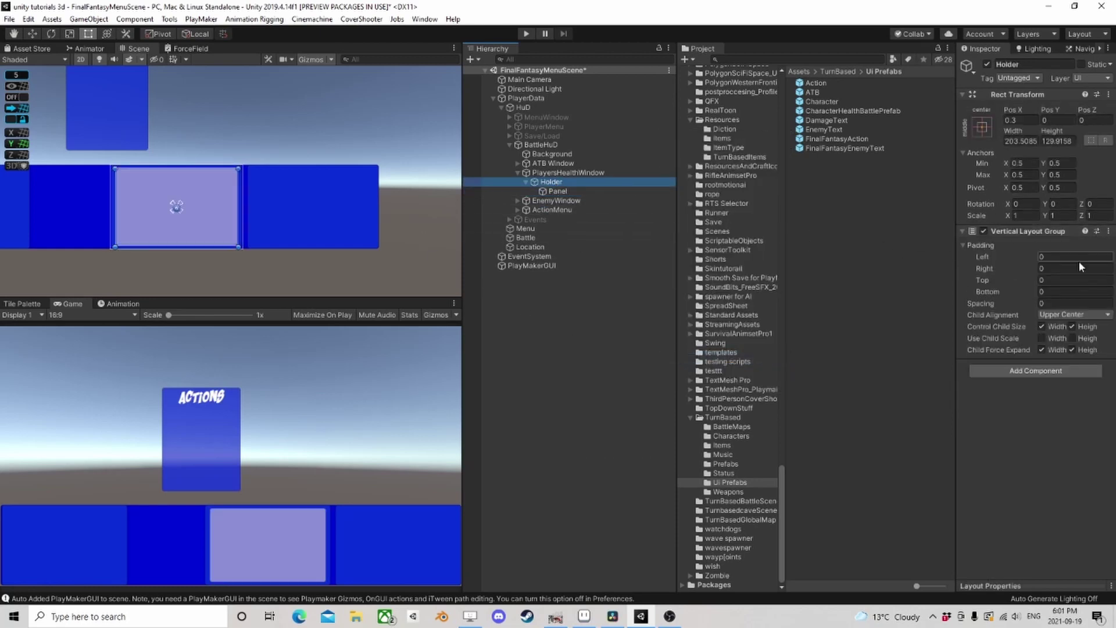
left_click(1072, 327)
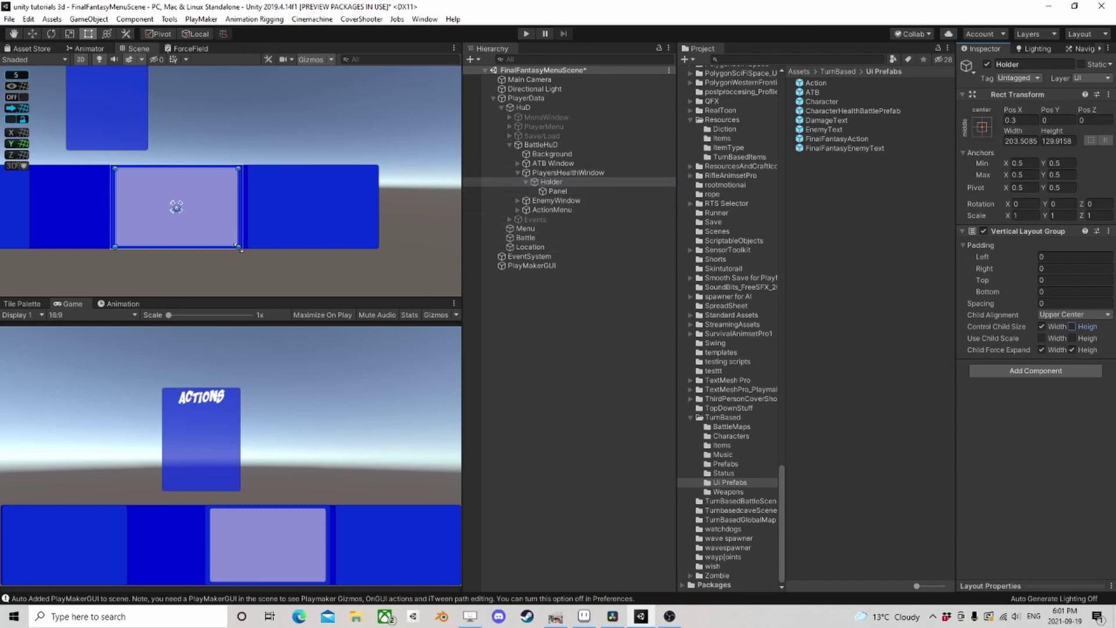
left_click_drag(239, 247, 238, 194)
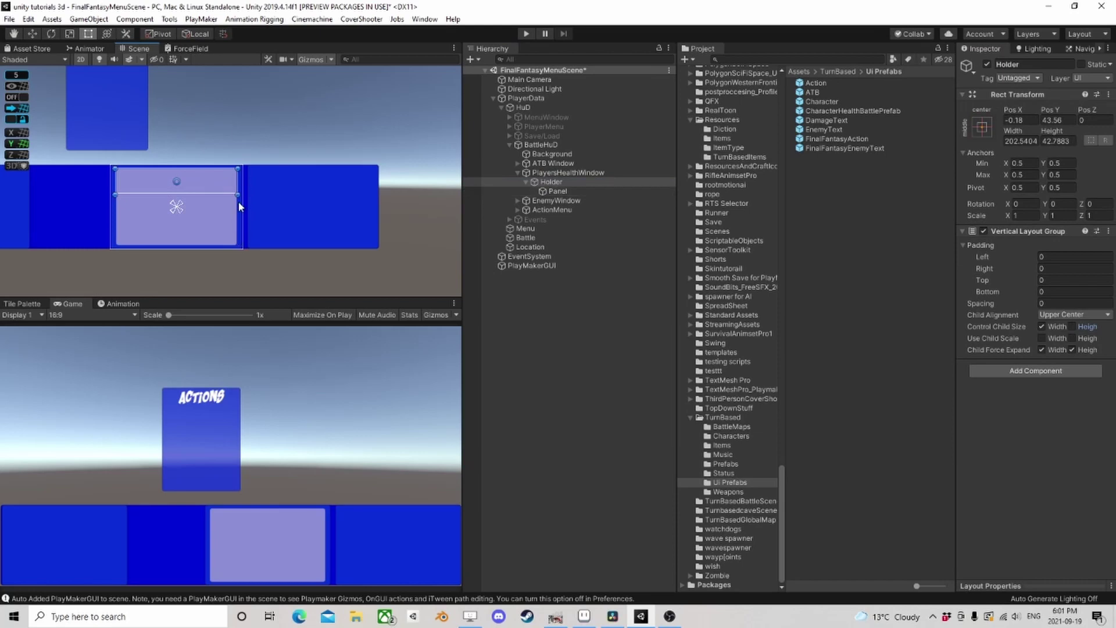
left_click_drag(237, 194, 204, 192)
left_click(549, 193)
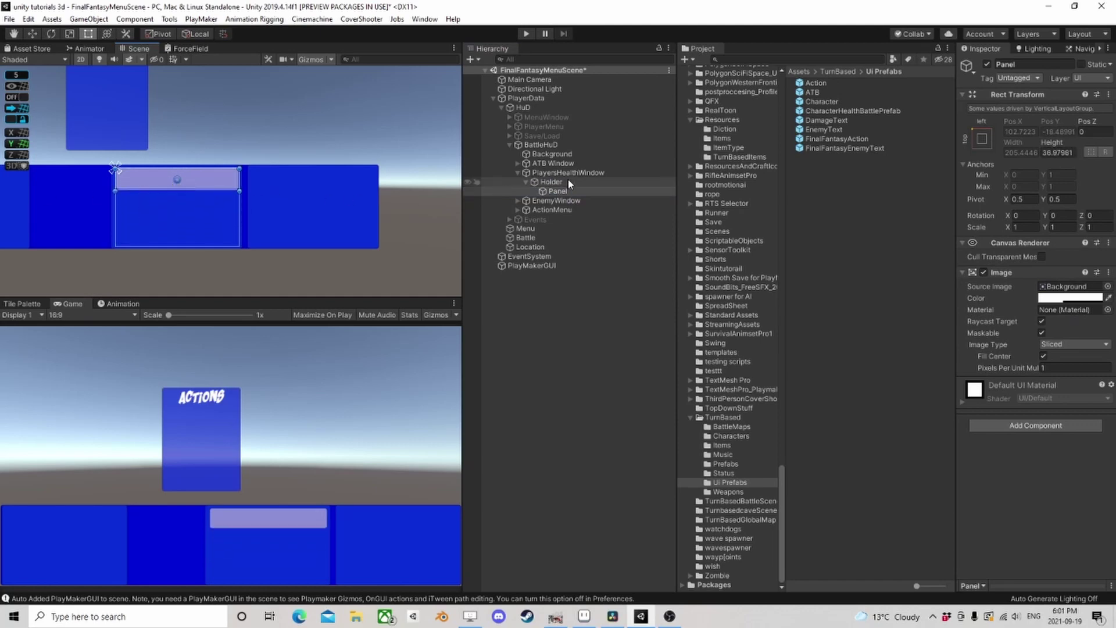
- Colour the Panel's image a fully opaque blue, hexadecimal 001CFF with alpha 1
left_click(1060, 298)
left_click(727, 182)
left_click(791, 107)
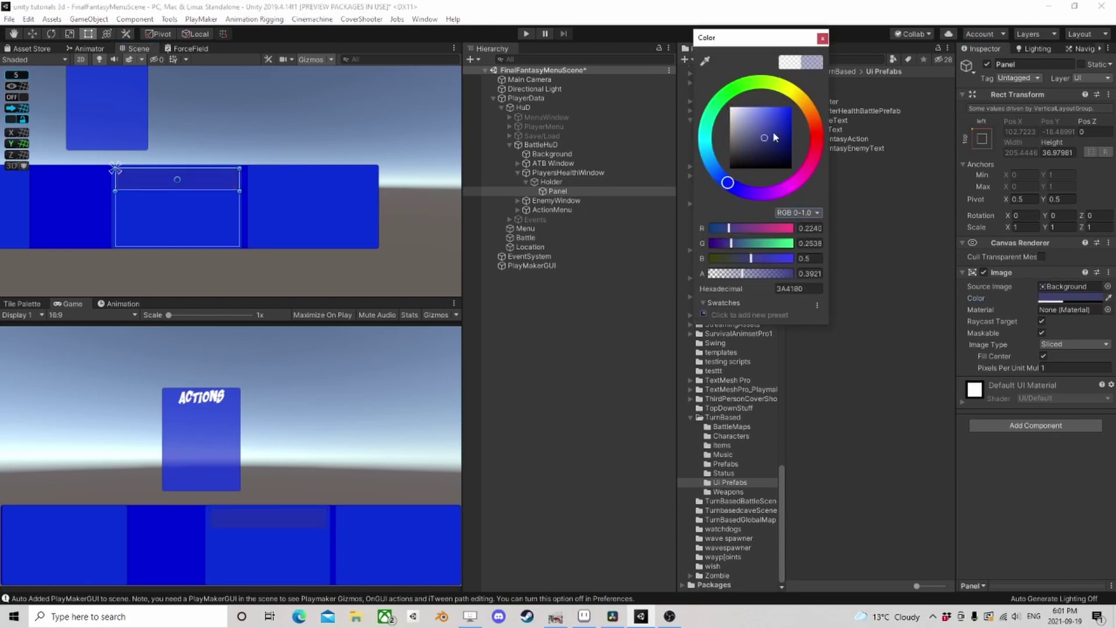
left_click_drag(763, 277, 850, 273)
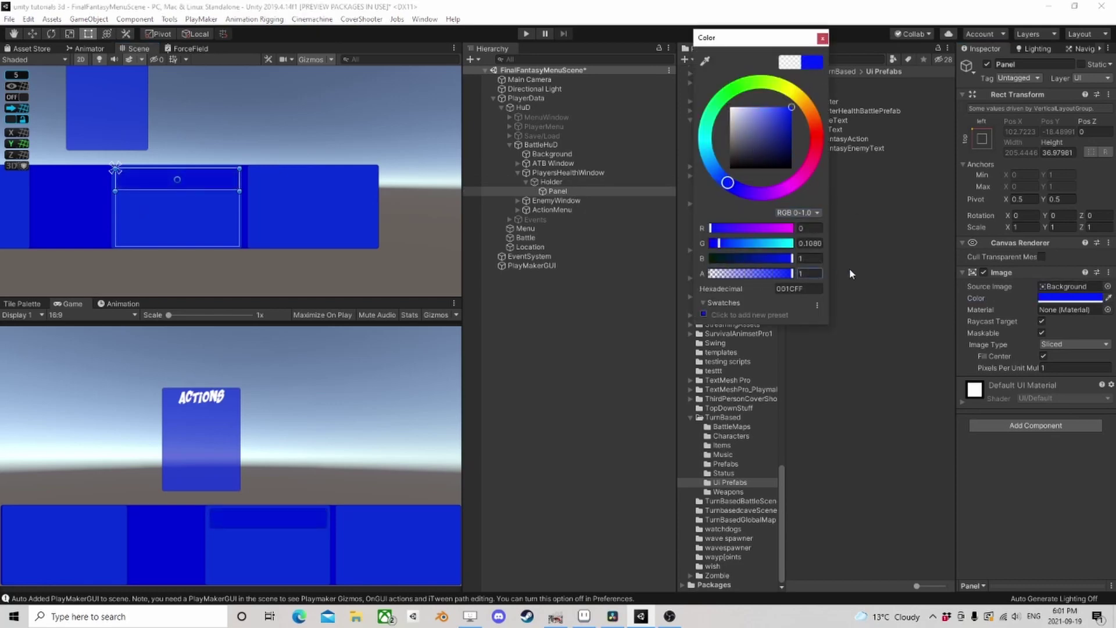
left_click(823, 39)
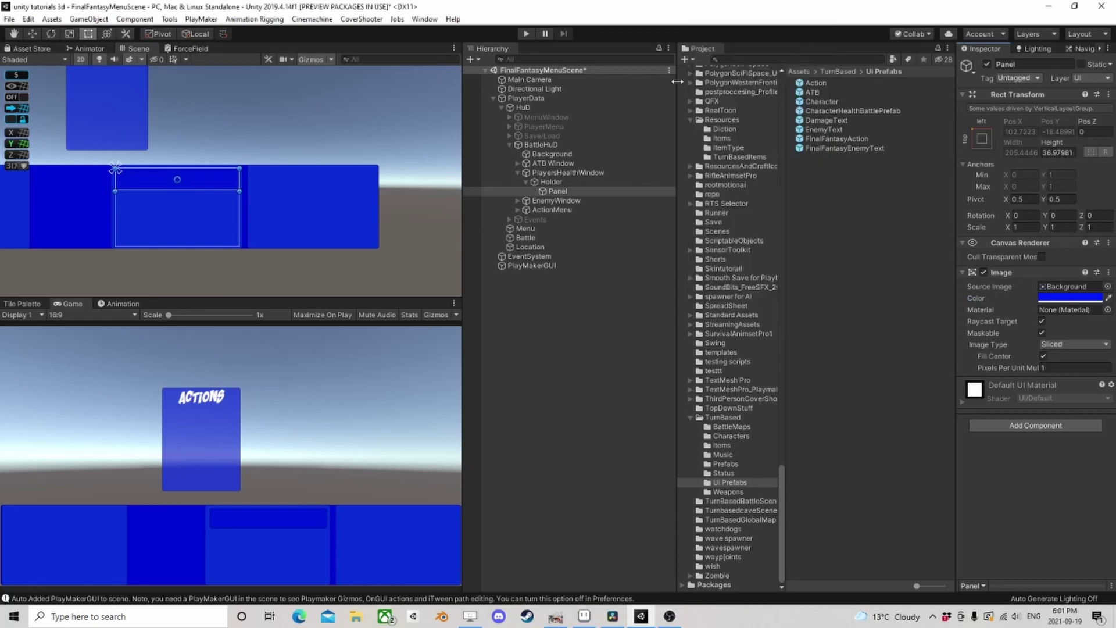
- Add a UI Text as a child of the Panel under PlayersHealthWindow's Holder
left_click(564, 193)
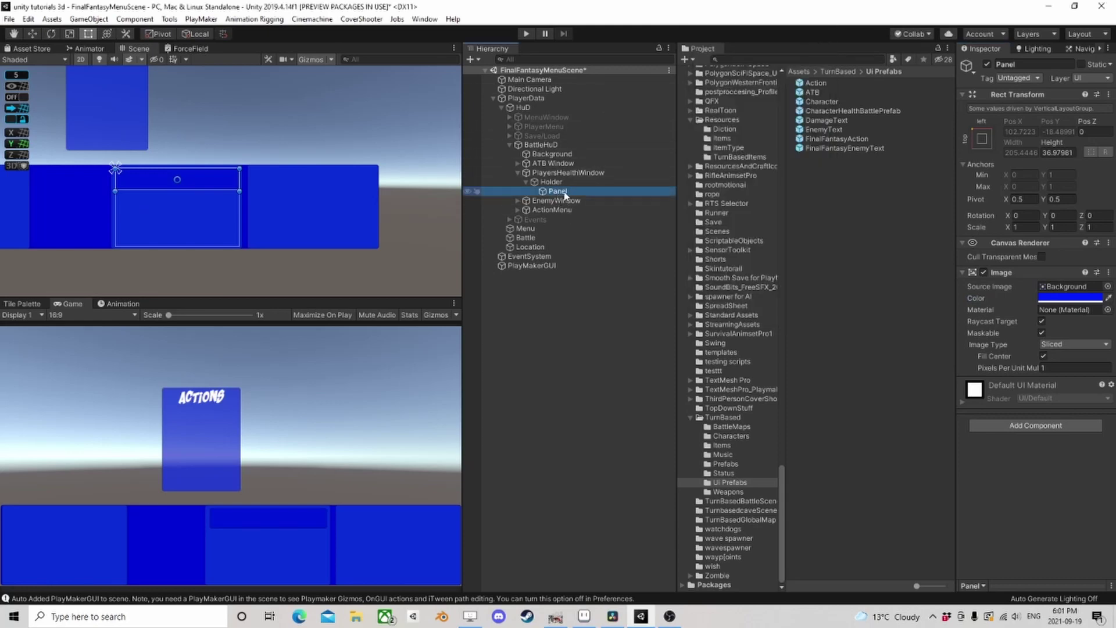
right_click(565, 193)
mouse_move(659, 395)
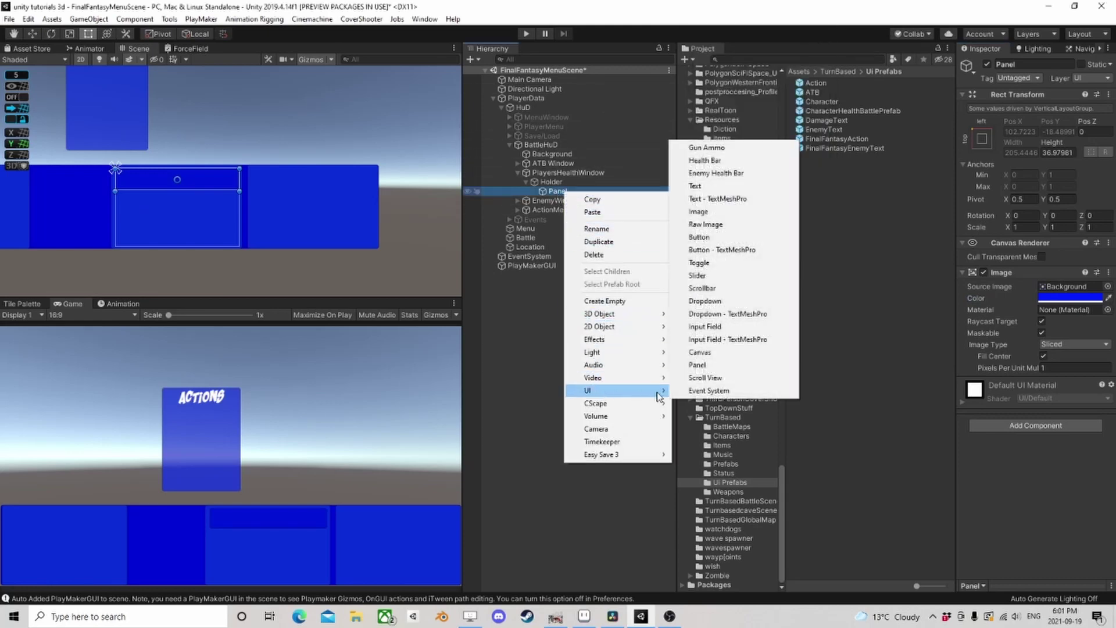
left_click(709, 187)
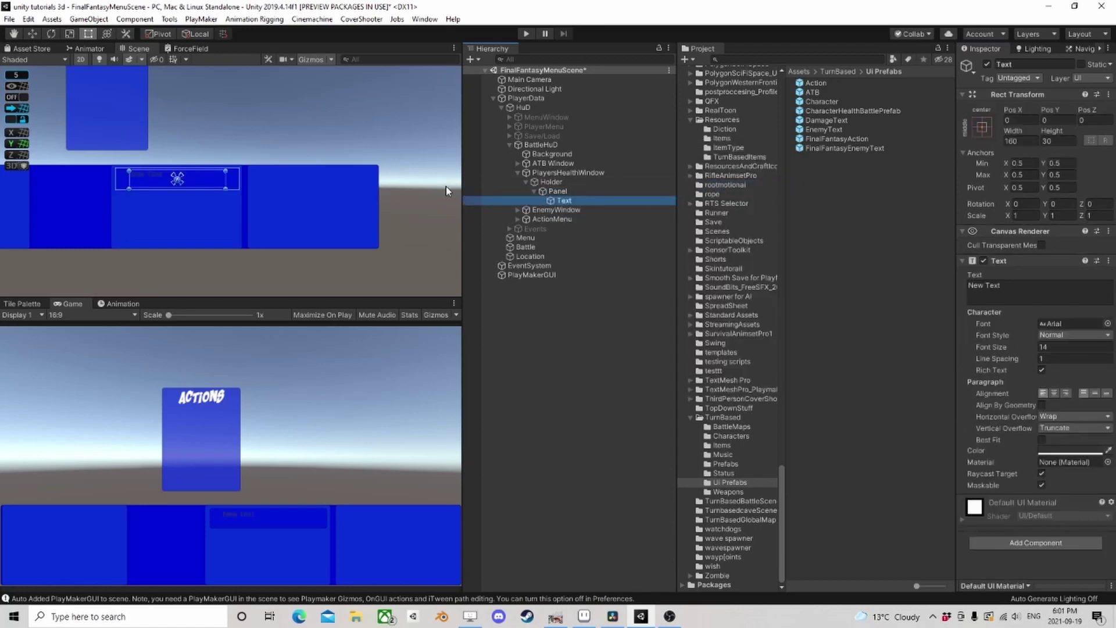
scroll(233, 180, "up", 3)
middle_click_drag(276, 184, 303, 163)
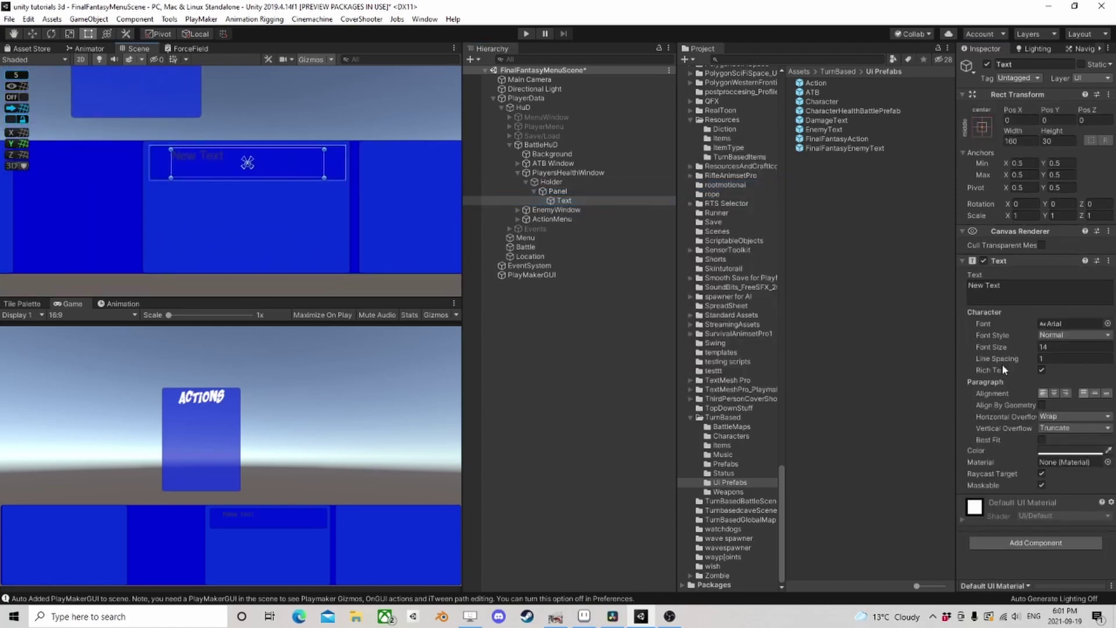
- Make the new text white (FFFFFF) and centre it horizontally and vertically
left_click(1062, 452)
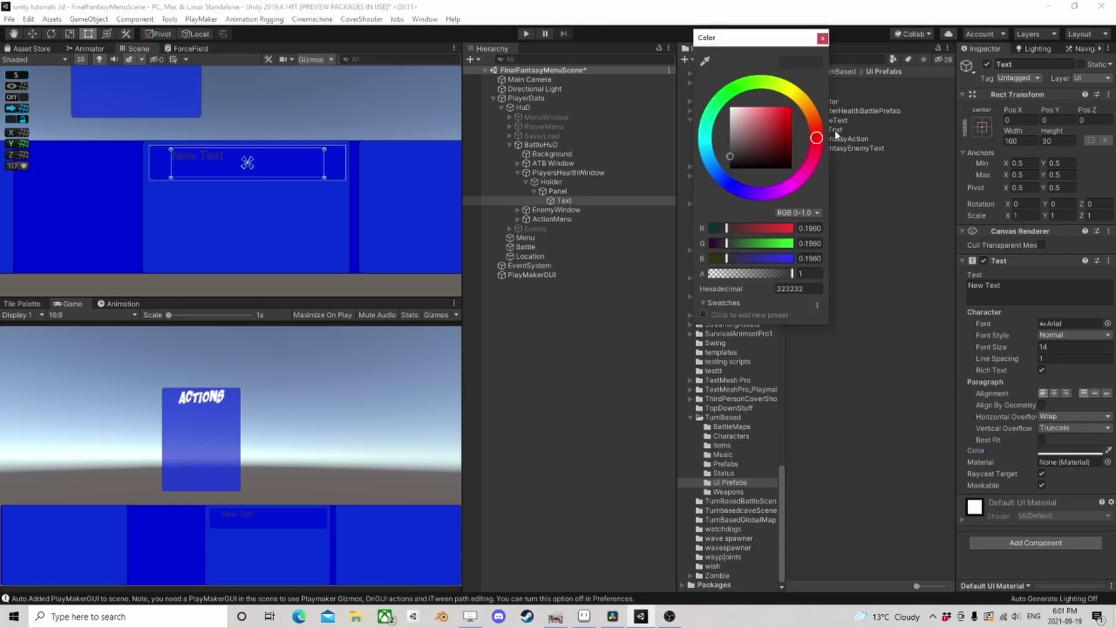
left_click_drag(731, 116, 736, 97)
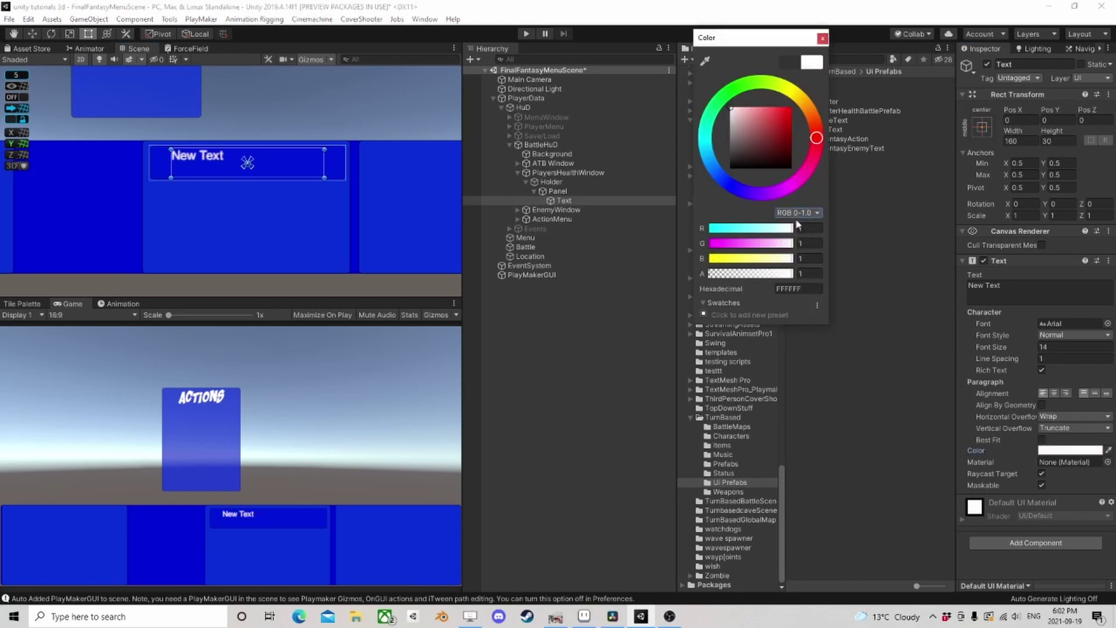
left_click(822, 38)
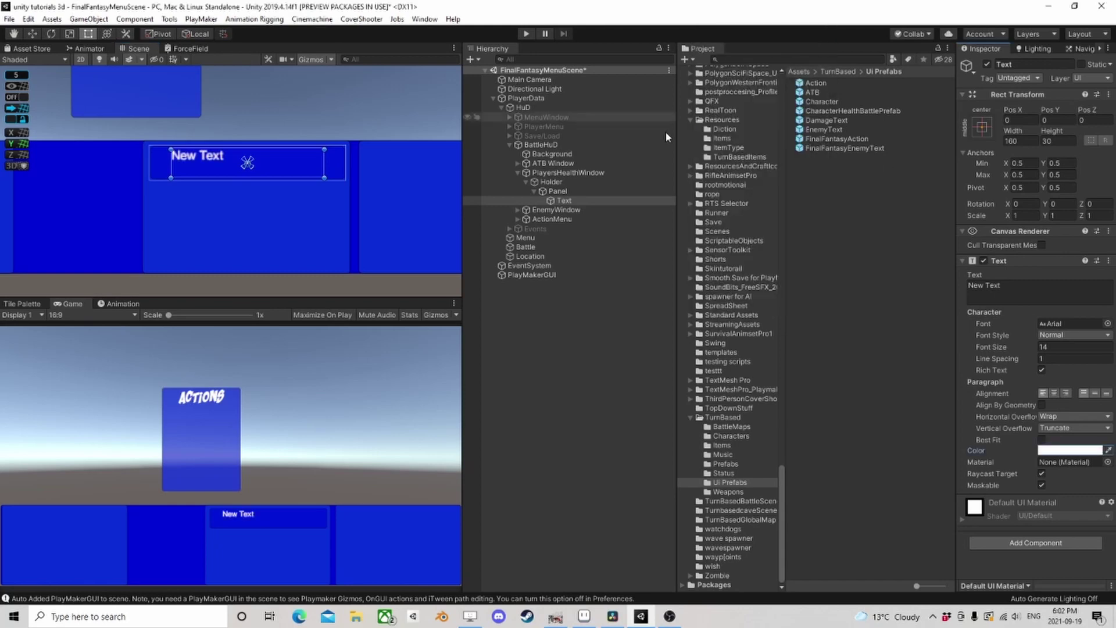
left_click(1054, 394)
left_click(1095, 394)
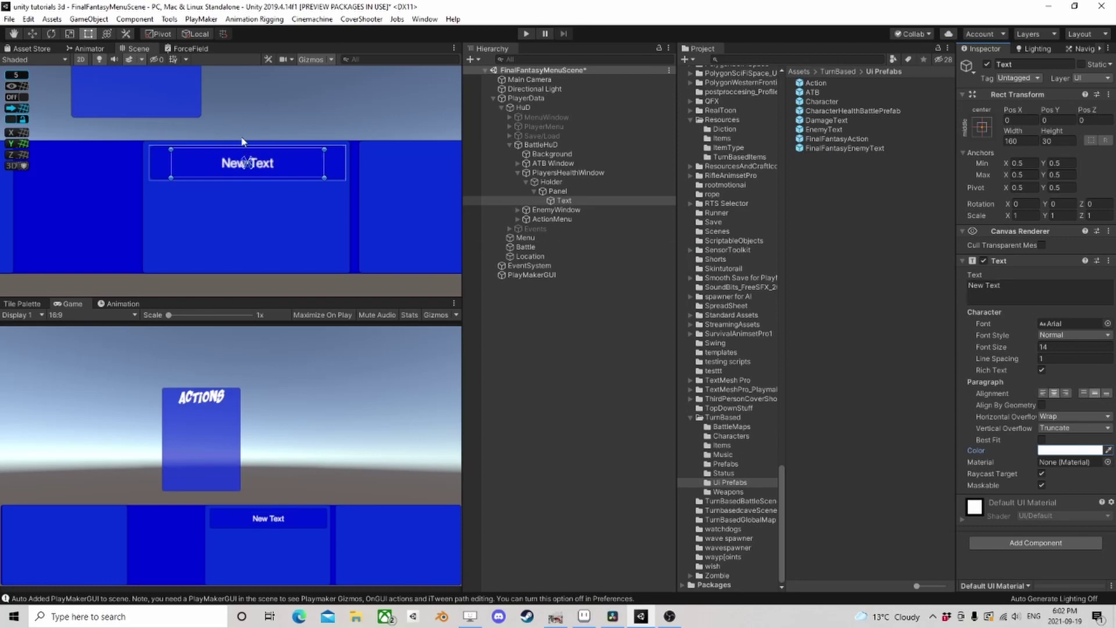
- Fit the text to the Panel's right half, about 103 by 29, and rename it Health
left_click_drag(172, 178, 248, 177)
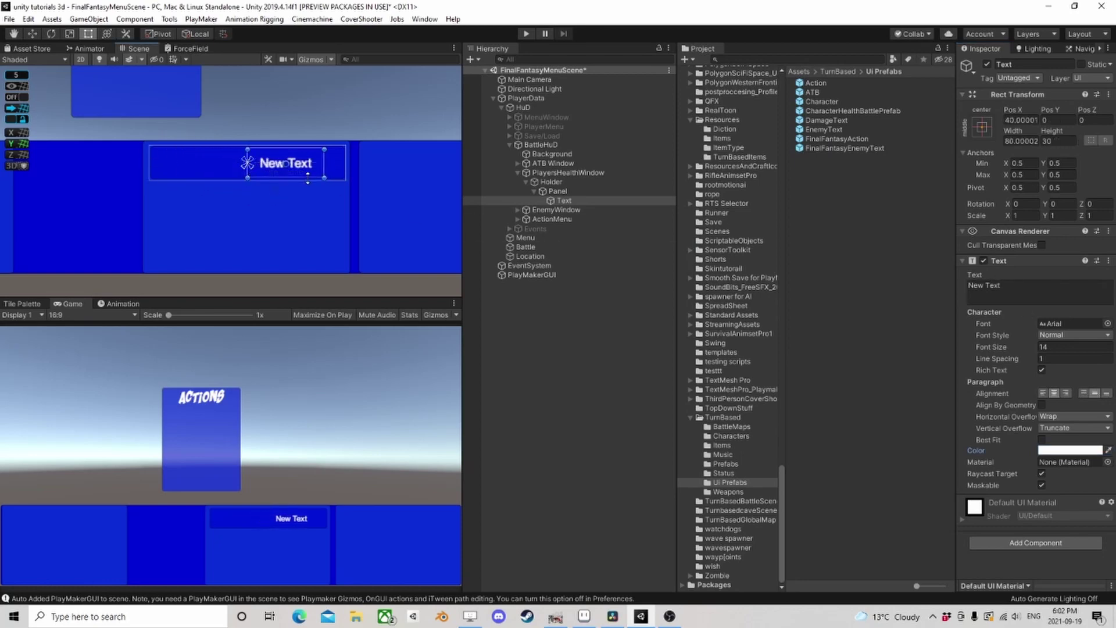
left_click_drag(325, 177, 347, 177)
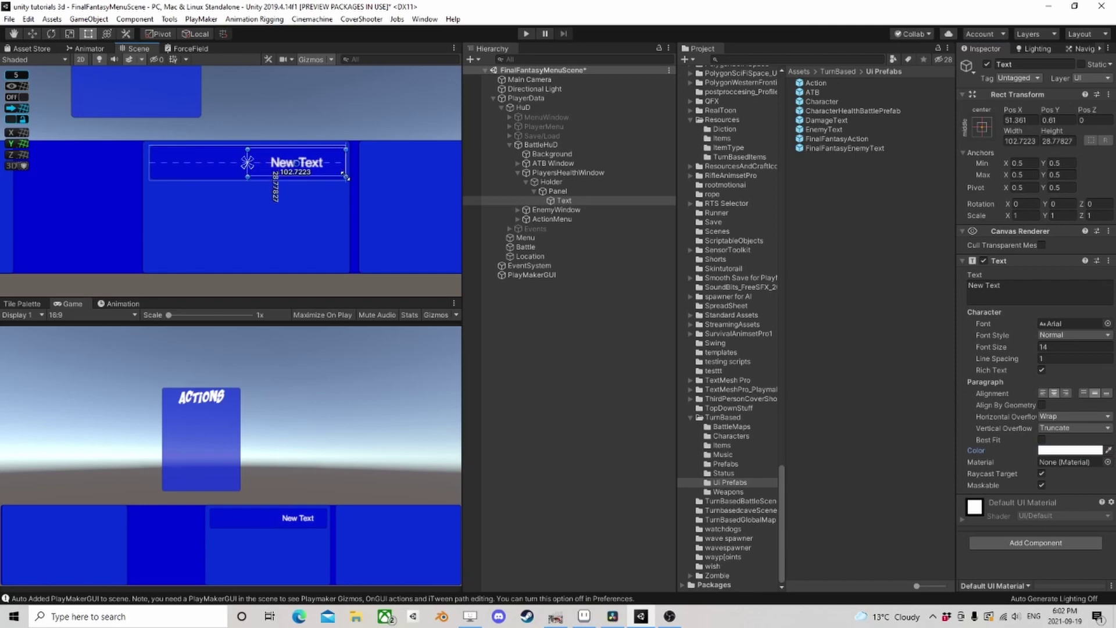
left_click(568, 193)
left_click(564, 201)
left_click(564, 201)
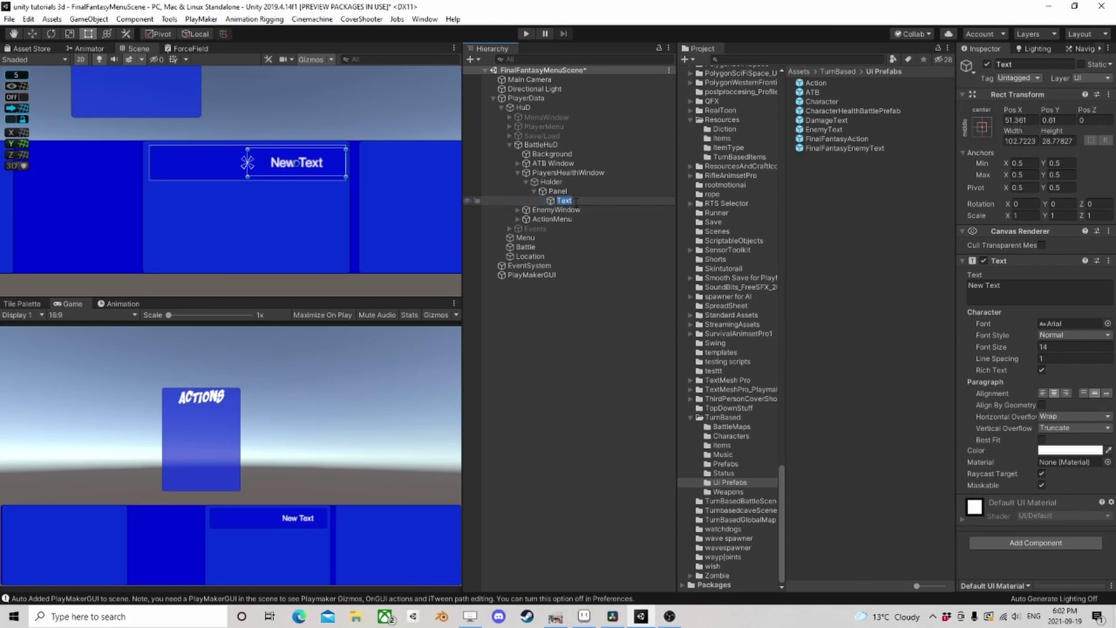
type("Health")
key("Return")
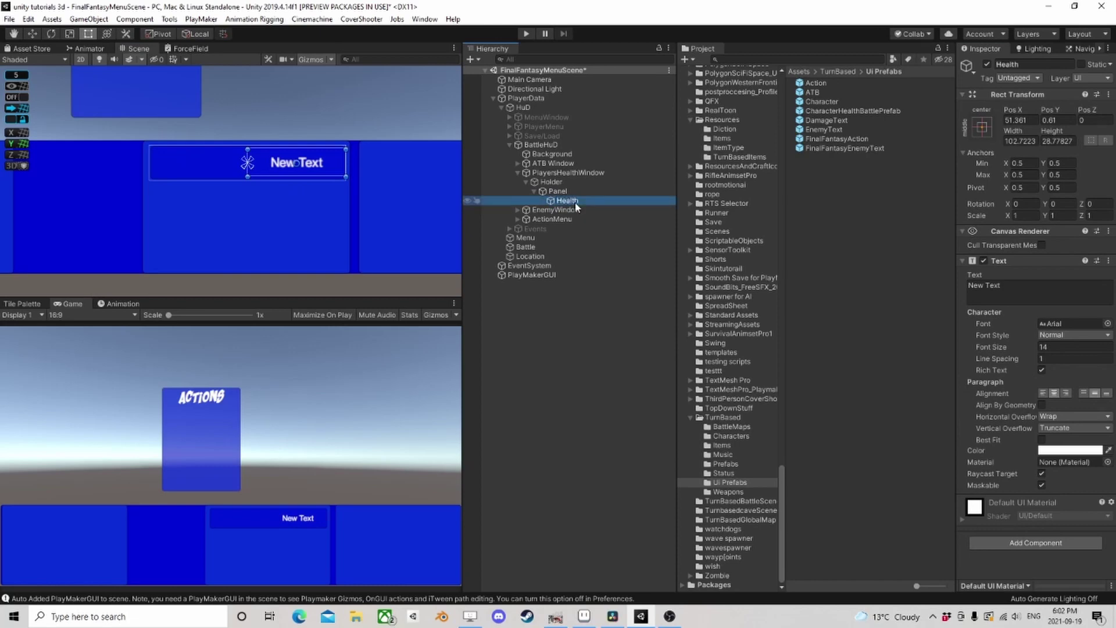
- Duplicate the Health text within the Panel and rename the copy Level
left_click(558, 192)
left_click(582, 201)
key("ctrl+d")
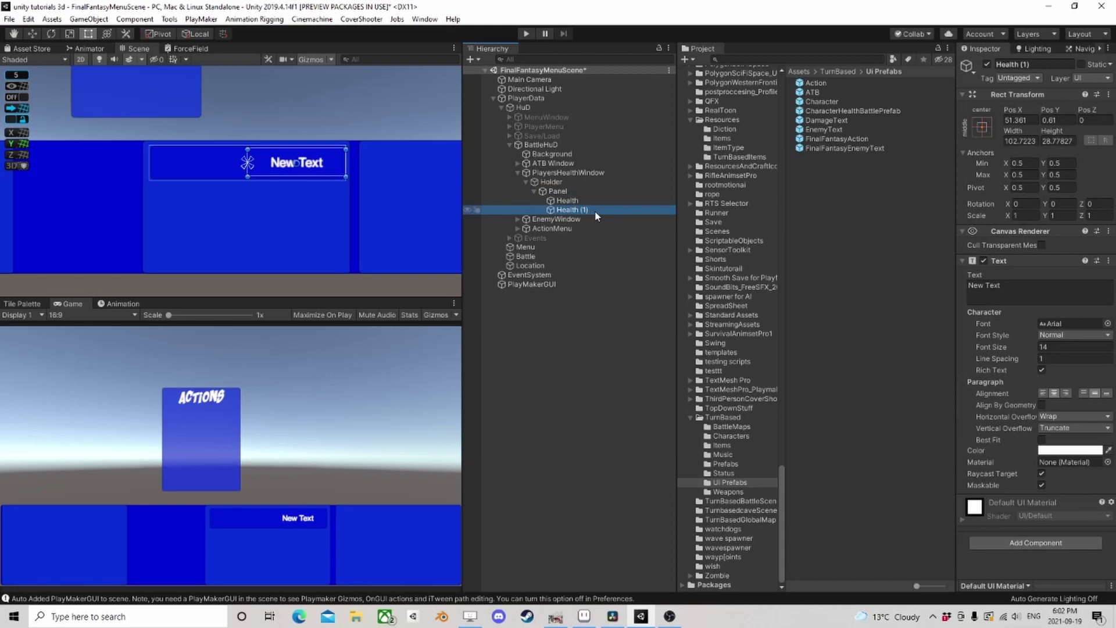
key("F2")
type("Level")
key("Return")
- Move Level to the Panel's left part and resize the two texts, Level about 81 wide and Health about 113 wide
left_click(32, 34)
mouse_move(343, 163)
left_mouse_down()
mouse_move(241, 163)
mouse_move(239, 172)
left_mouse_up()
left_click(89, 35)
left_click(567, 201)
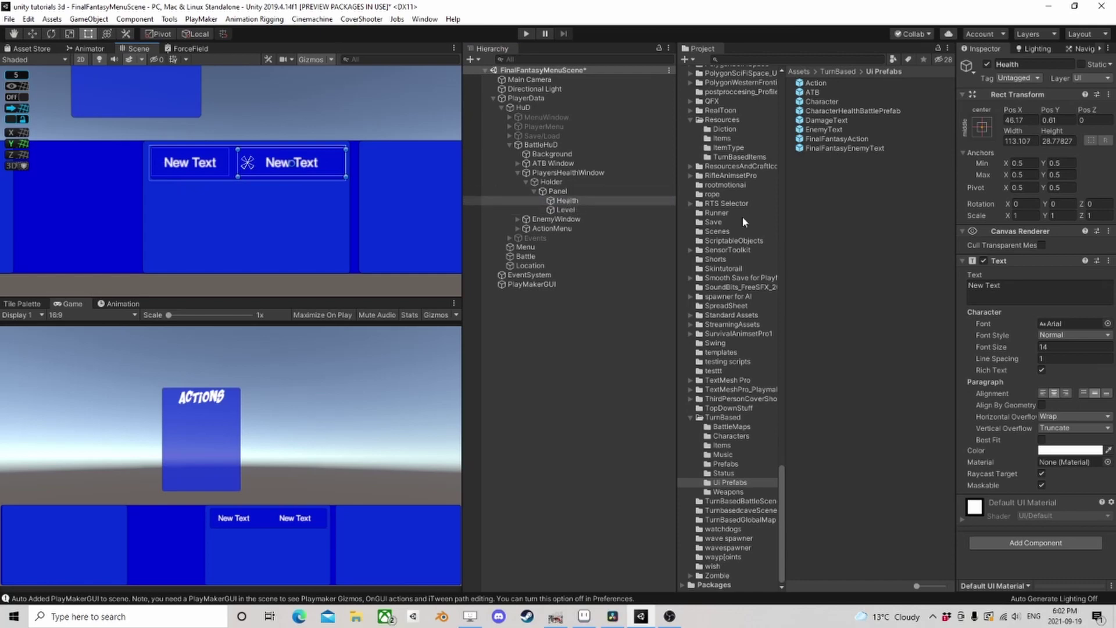
- Set the Health object's text content to 0000/0000
left_click_drag(1003, 285, 911, 283)
type("000")
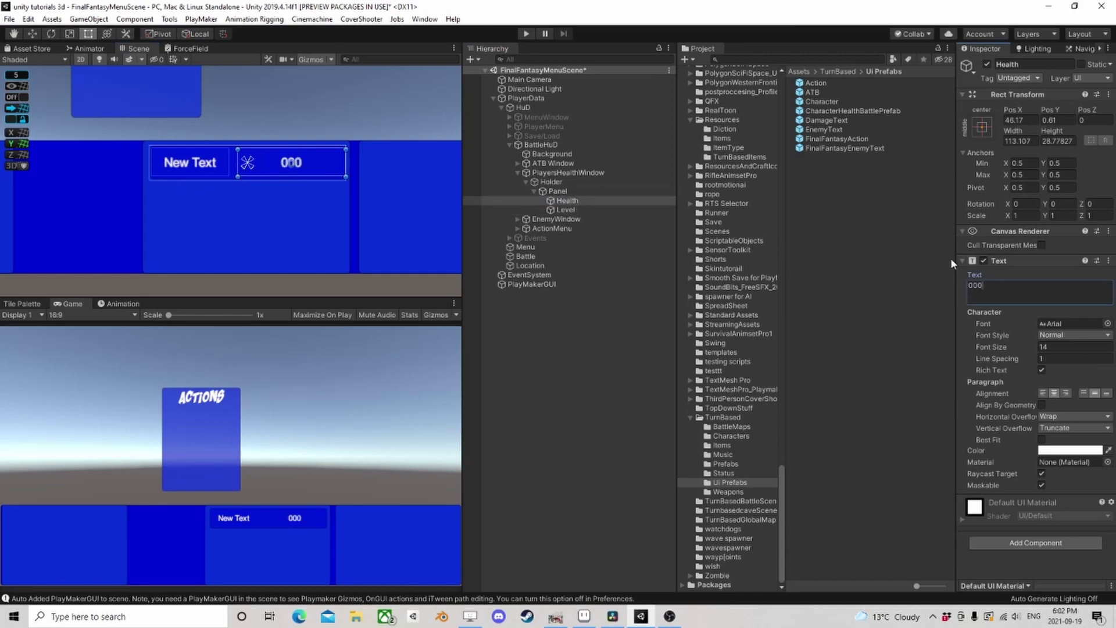
type("0/000")
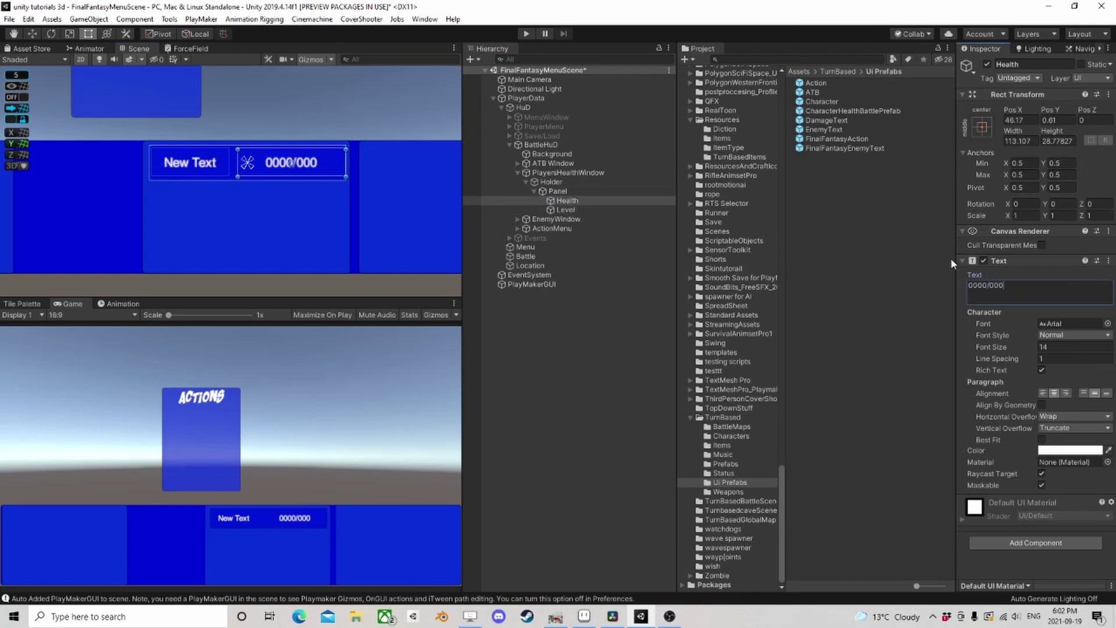
type("0")
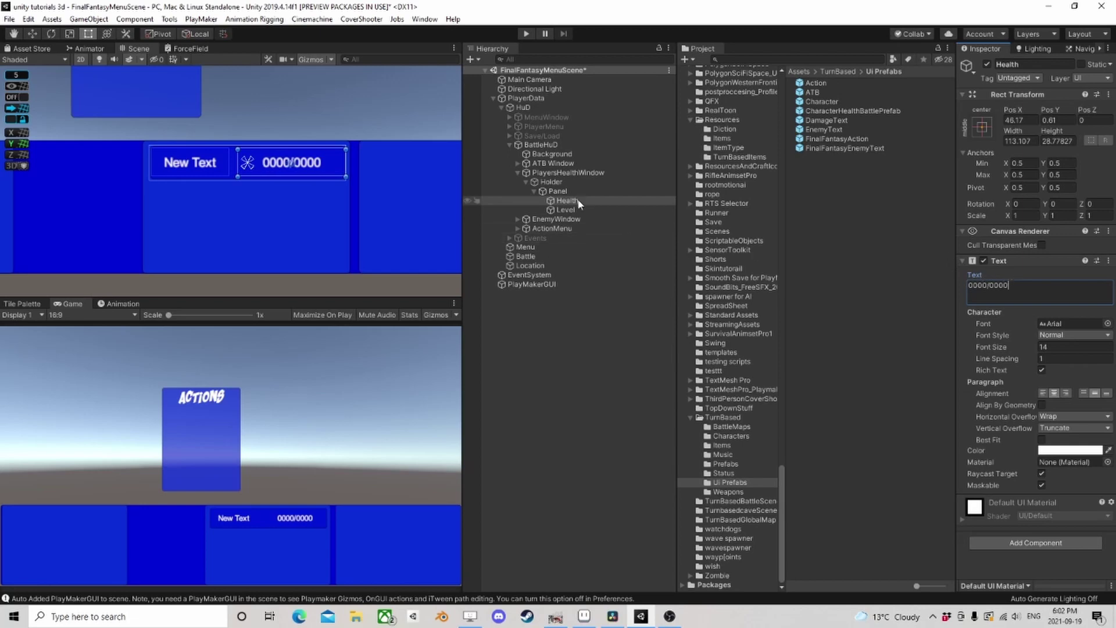
- Set the Level object's text content to Level 1
left_click(589, 209)
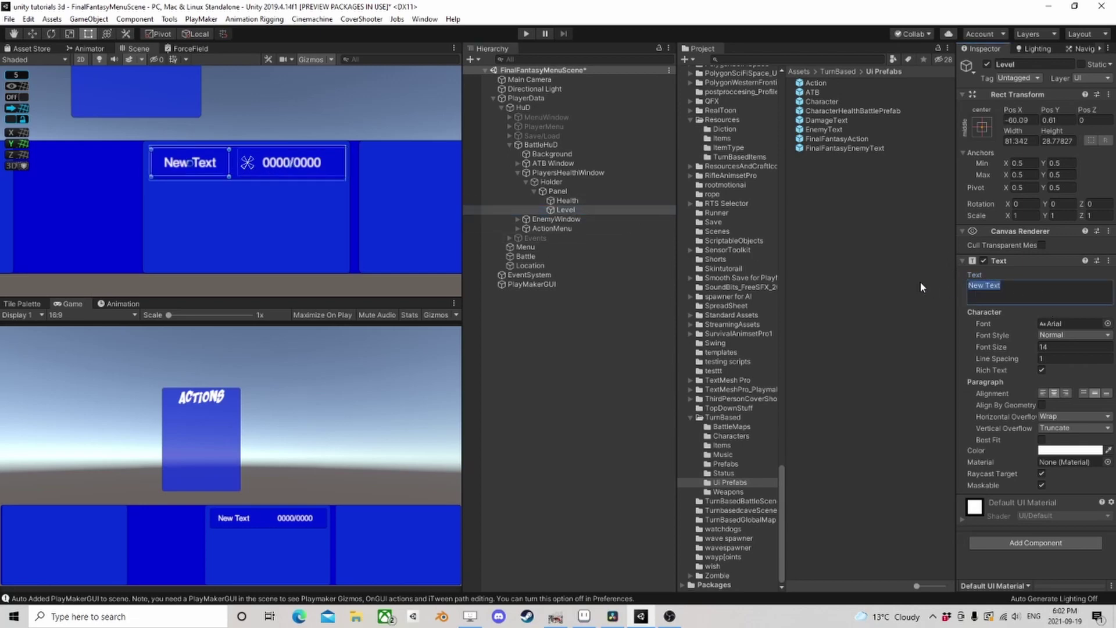
type("Level 5")
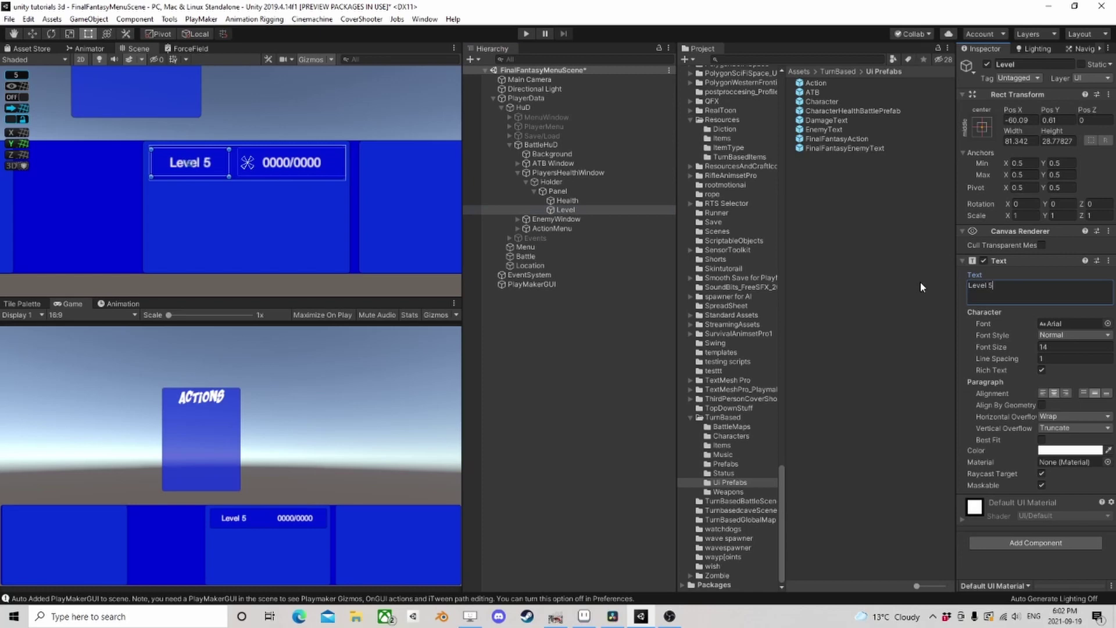
key("BackSpace")
type("1")
- Collapse the Panel under PlayersHealthWindow's Holder and rename it FinalfantasyPlayerHealth
left_click(533, 193)
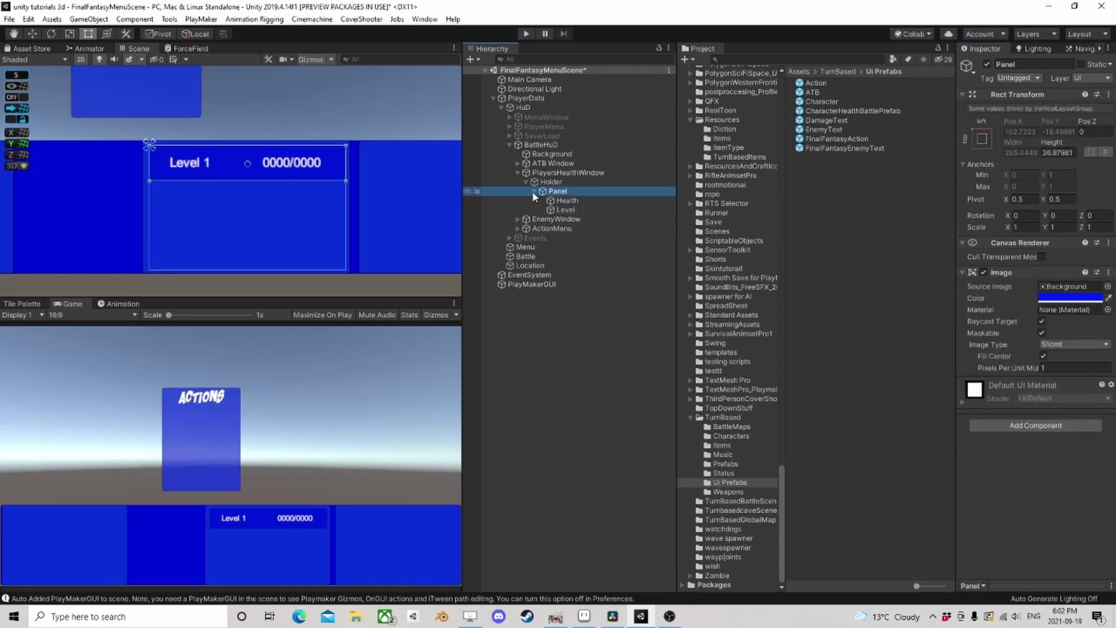
left_click(534, 192)
left_click(563, 192)
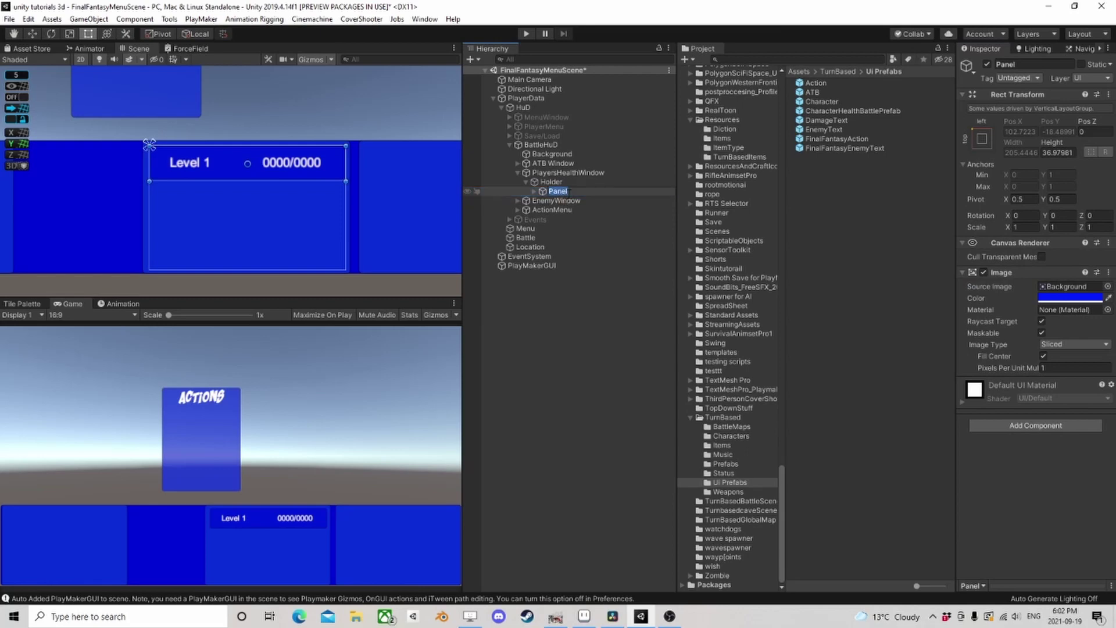
type("P")
type("i")
key("Return")
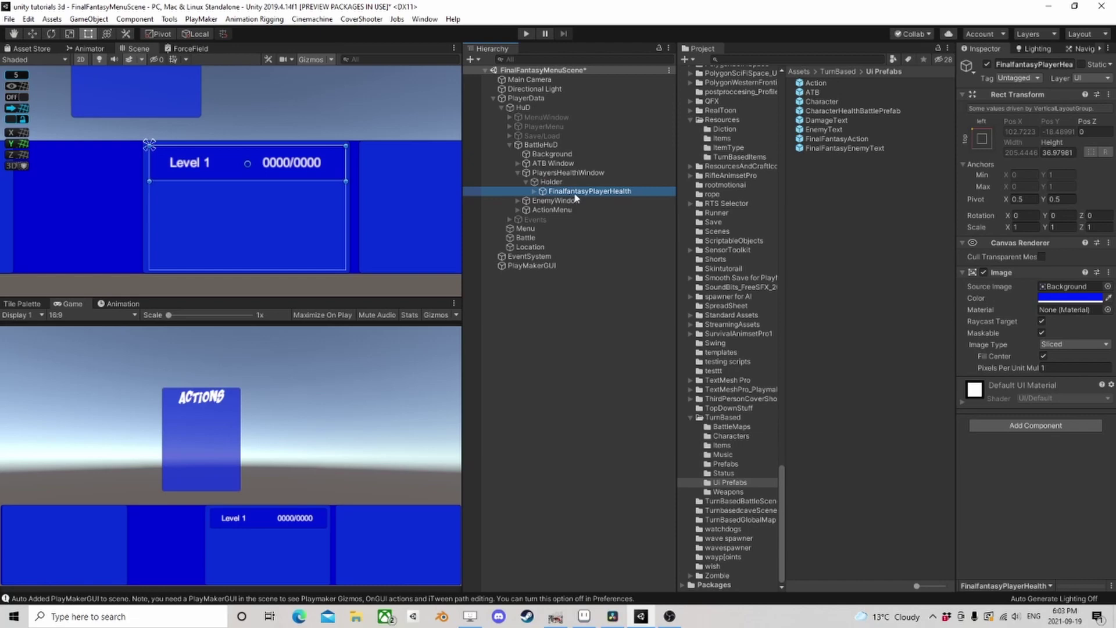
- Save FinalfantasyPlayerHealth as a prefab in Ui Prefabs, and delete its instance from the Holder of PlayersHealthWindow
left_click_drag(576, 198, 844, 190)
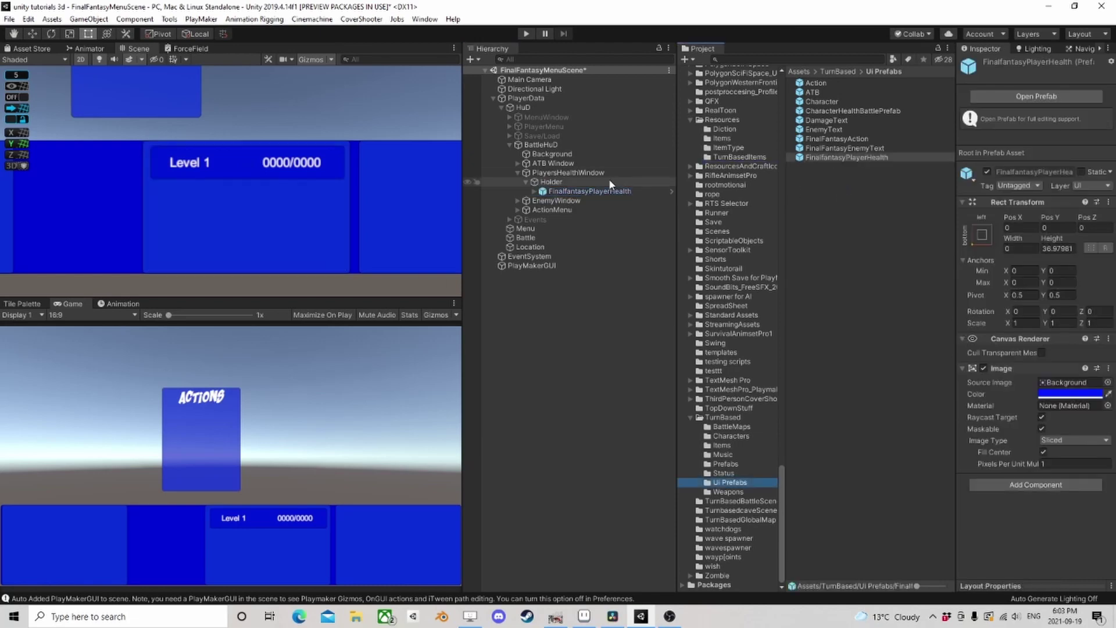
left_click(599, 192)
key("Delete")
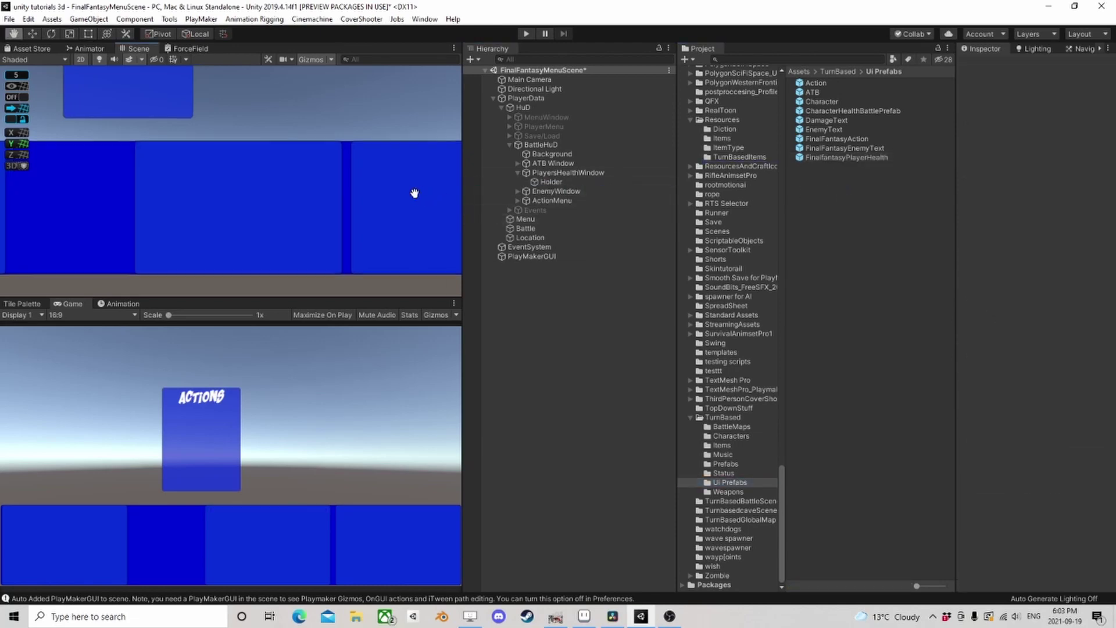
middle_click_drag(415, 193, 209, 187)
left_click(517, 172)
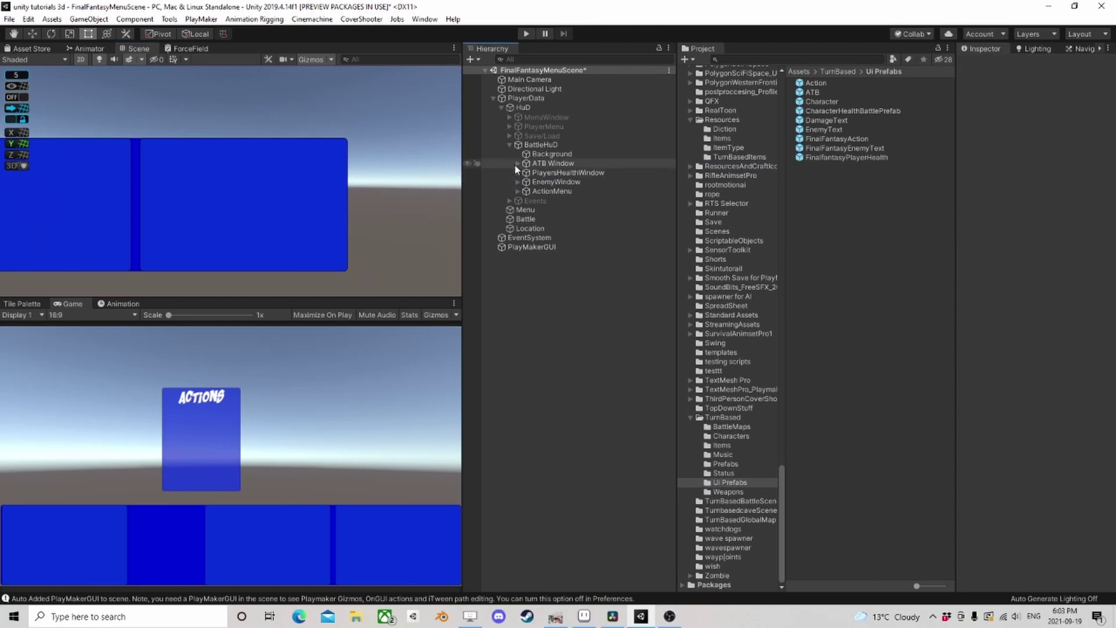
- Add a UI Panel inside the Holder of ATB Window
left_click(516, 165)
left_click(550, 172)
right_click(551, 173)
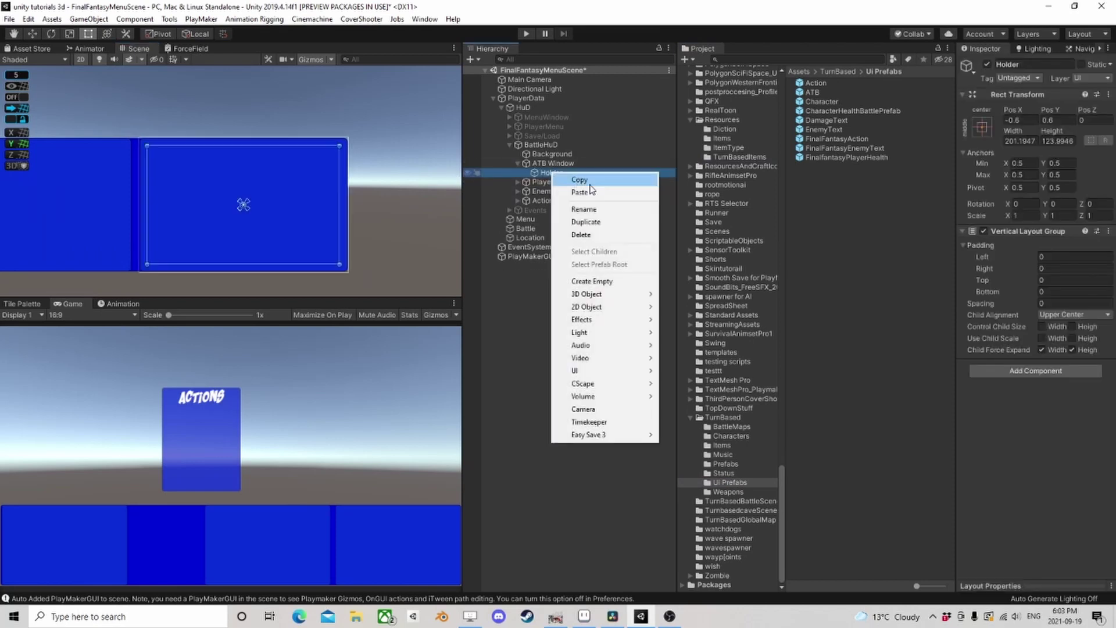
mouse_move(574, 372)
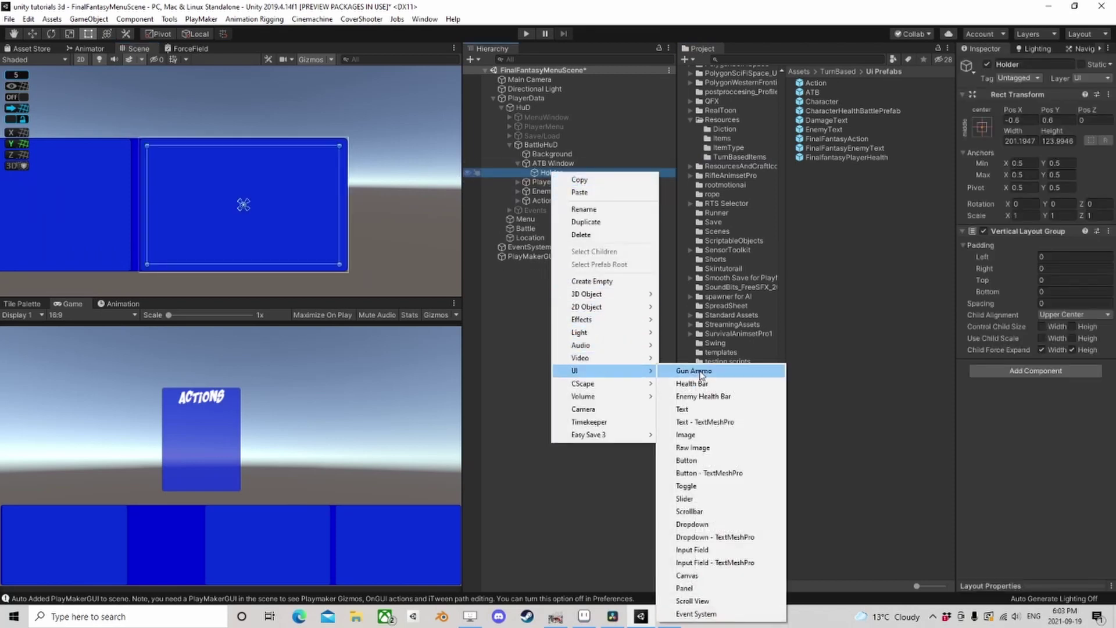
left_click(692, 588)
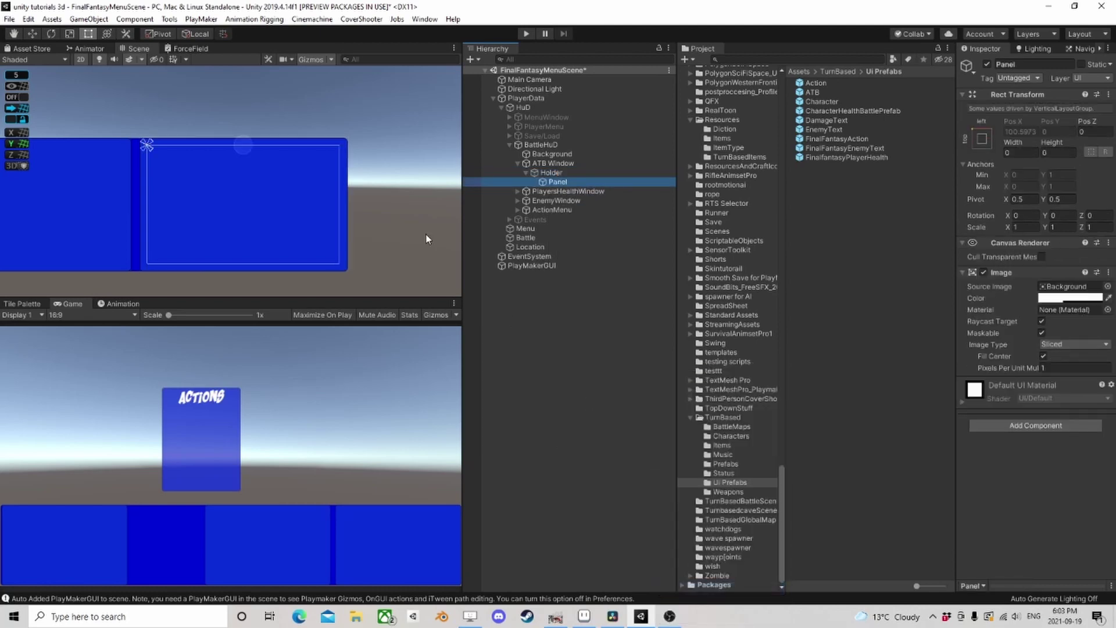
- Let the ATB Window Holder's Vertical Layout Group control child width, and set the Panel's height to 30
left_click(551, 172)
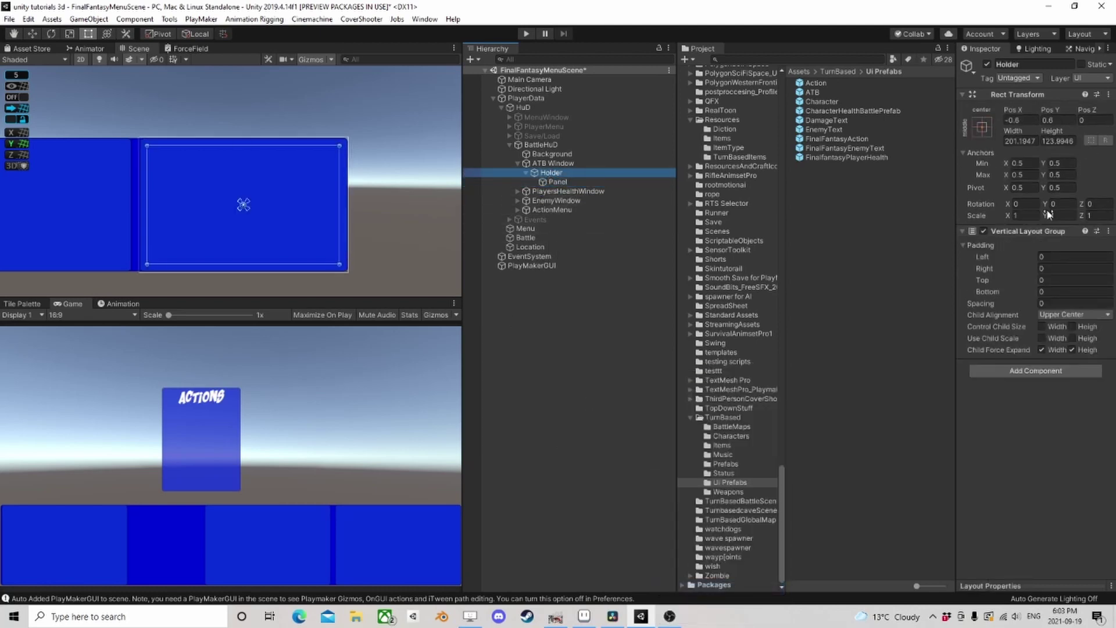
left_click(1042, 326)
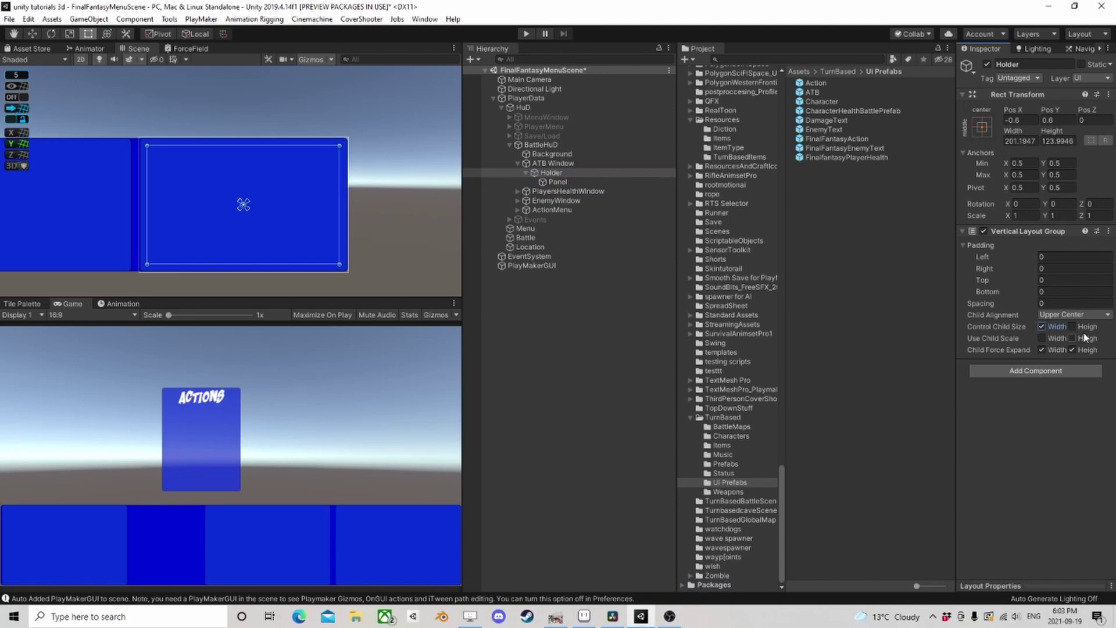
left_click(535, 182)
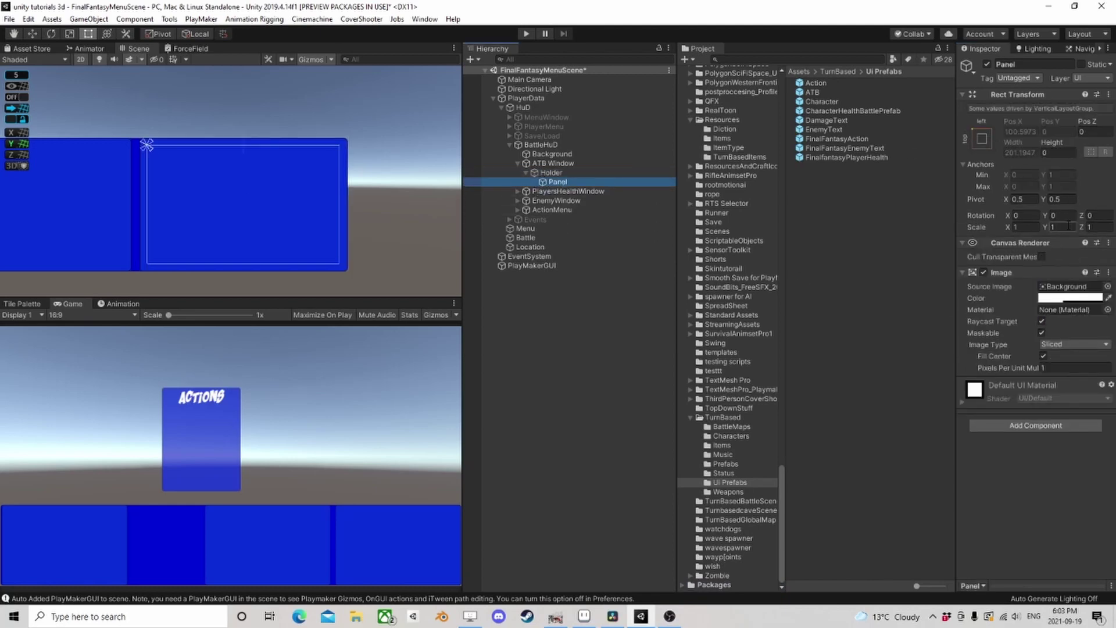
left_click(1060, 153)
type("30")
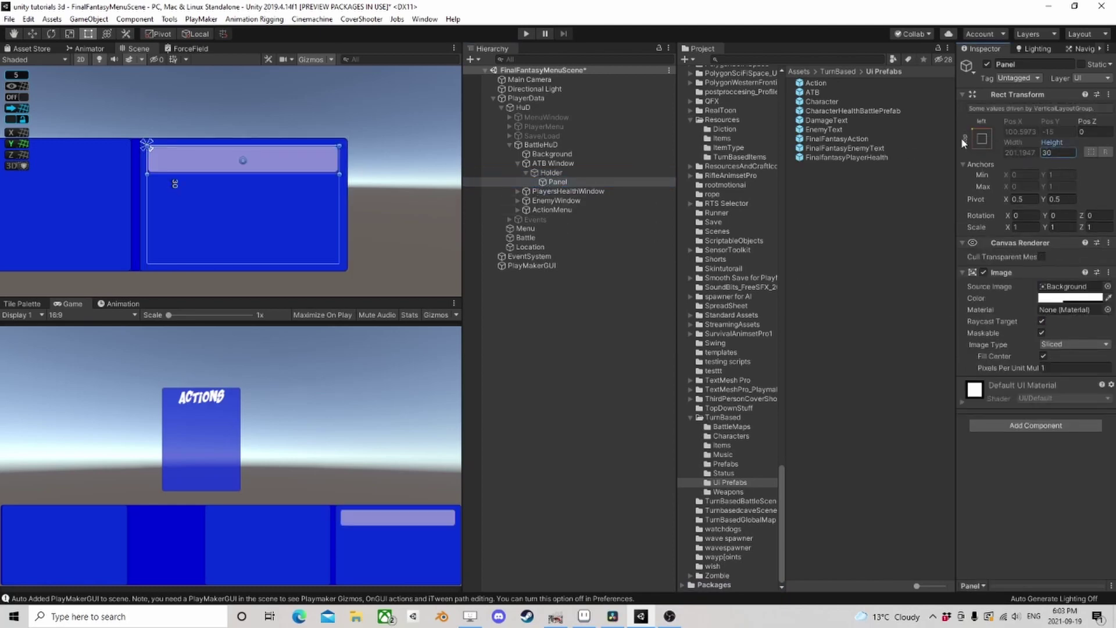
- Set the Panel's image color to pure blue with an alpha of 1
left_click(1070, 298)
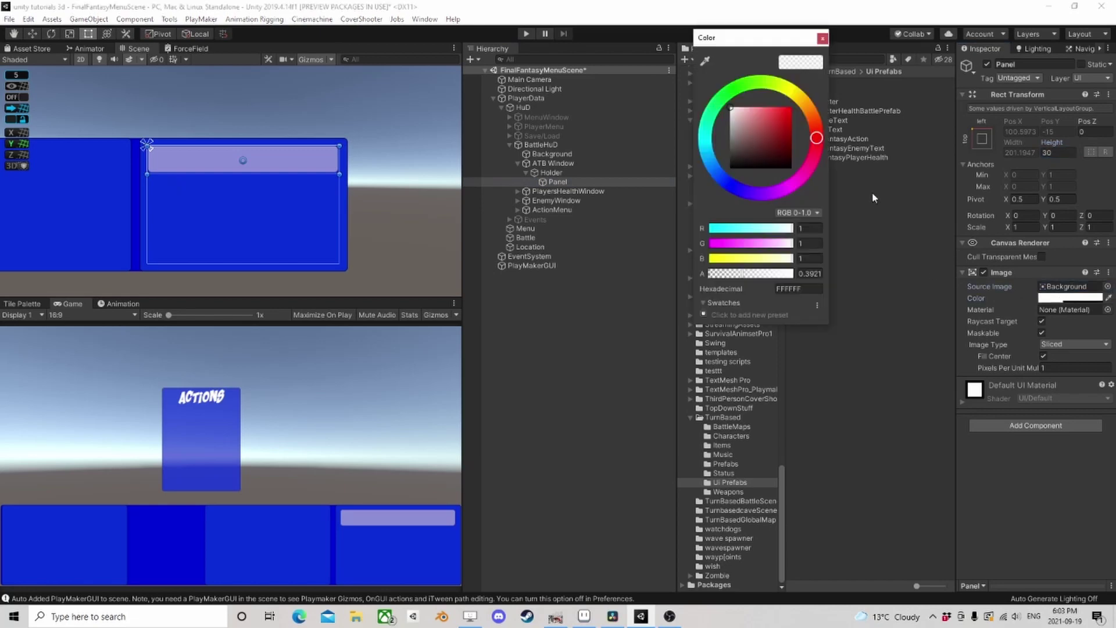
left_click(729, 185)
left_click_drag(744, 148, 797, 93)
left_click_drag(772, 274, 798, 273)
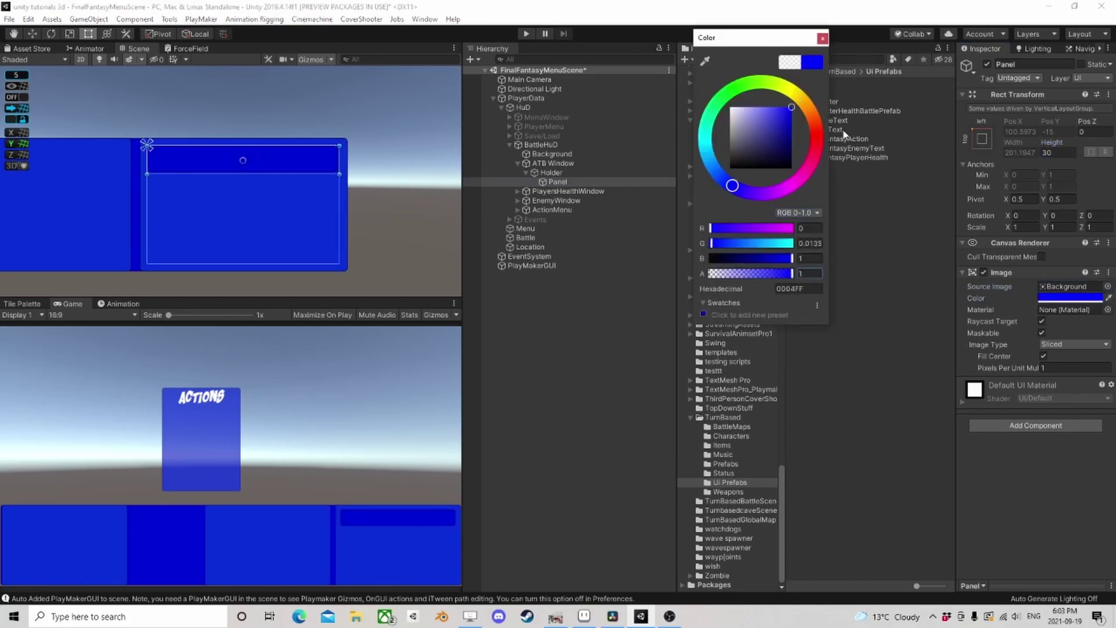
left_click(823, 38)
- Add a UI Slider to the Panel and delete its Handle Slide Area
right_click(561, 182)
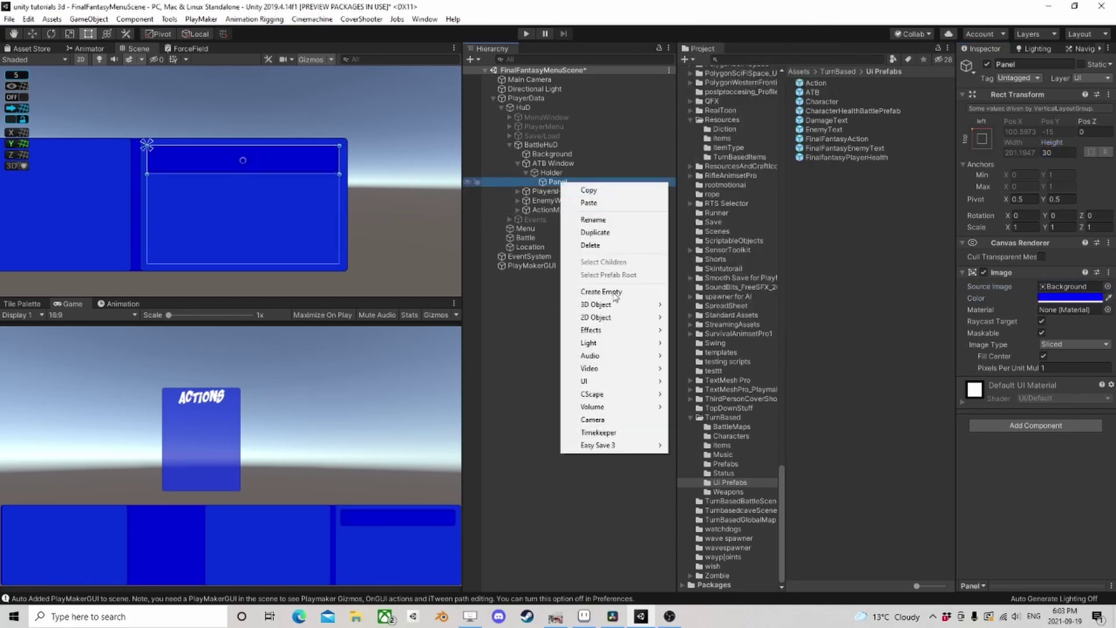
mouse_move(610, 386)
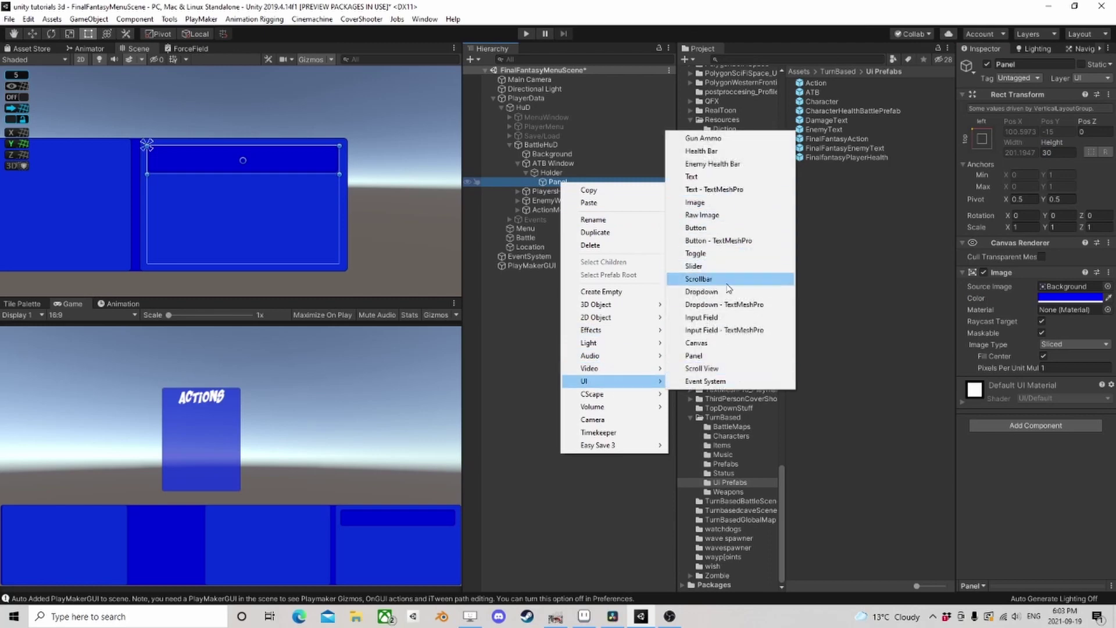
left_click(698, 266)
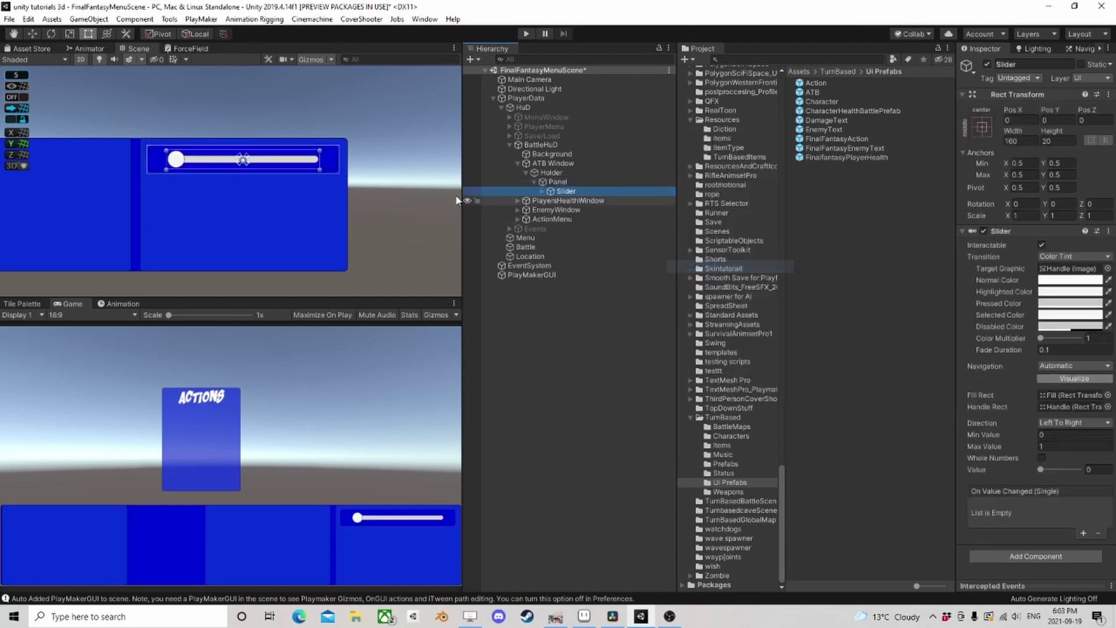
left_click(542, 191)
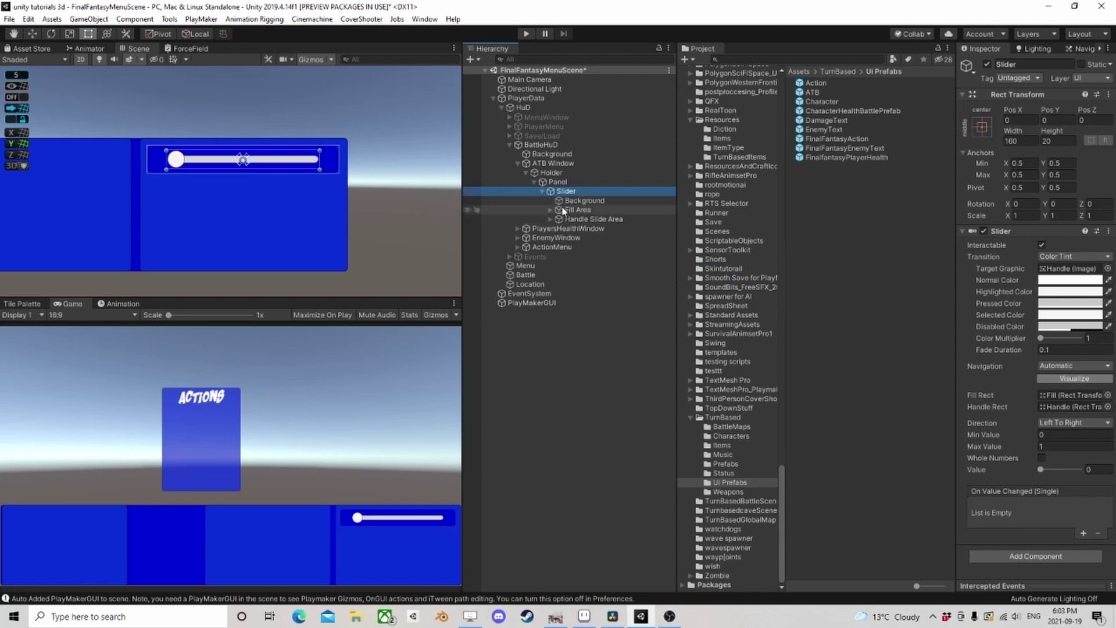
left_click(575, 219)
key("Delete")
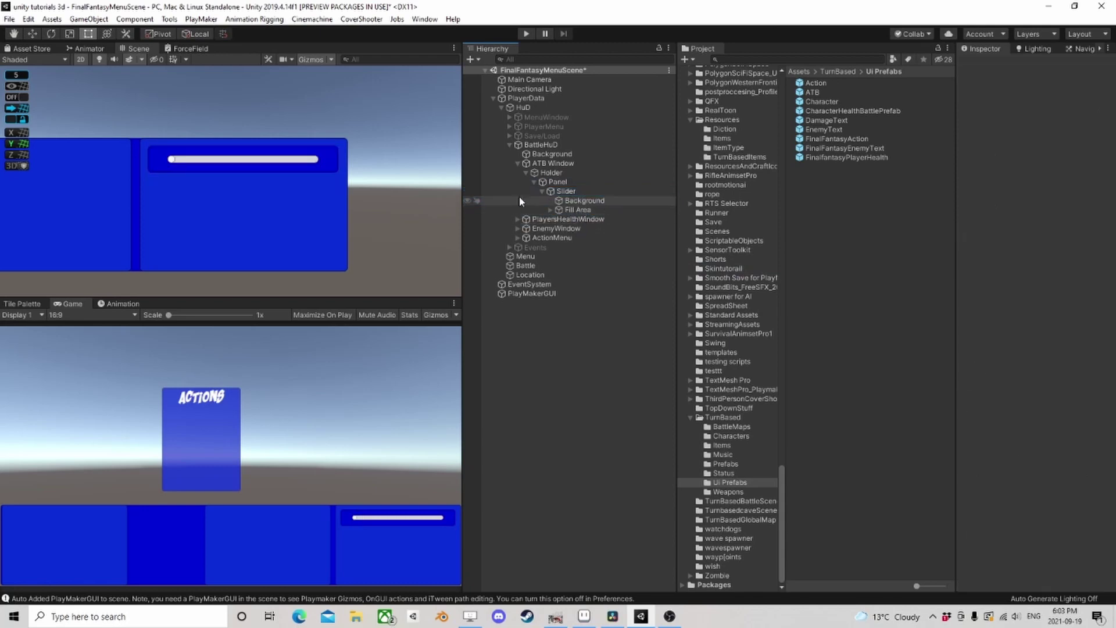
- Set the slider Fill's width to 0 and the Fill Area's Left and Right offsets to 0
left_click(551, 210)
left_click(576, 220)
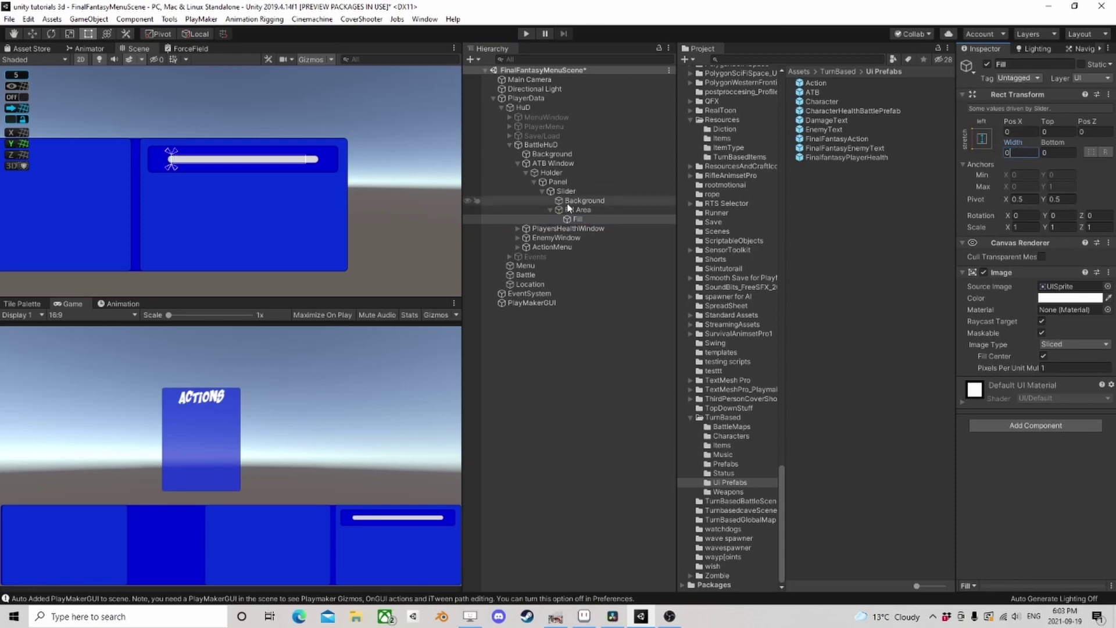
left_click(578, 210)
left_click(1020, 142)
type("0")
left_click(1020, 120)
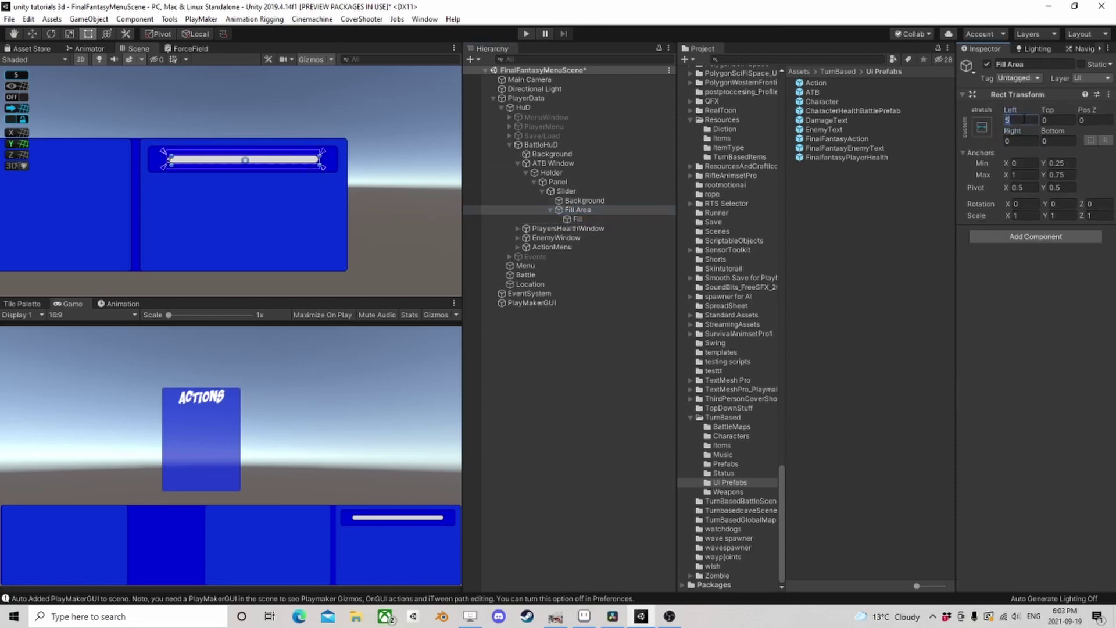
type("0")
left_click(584, 201)
left_click(582, 210)
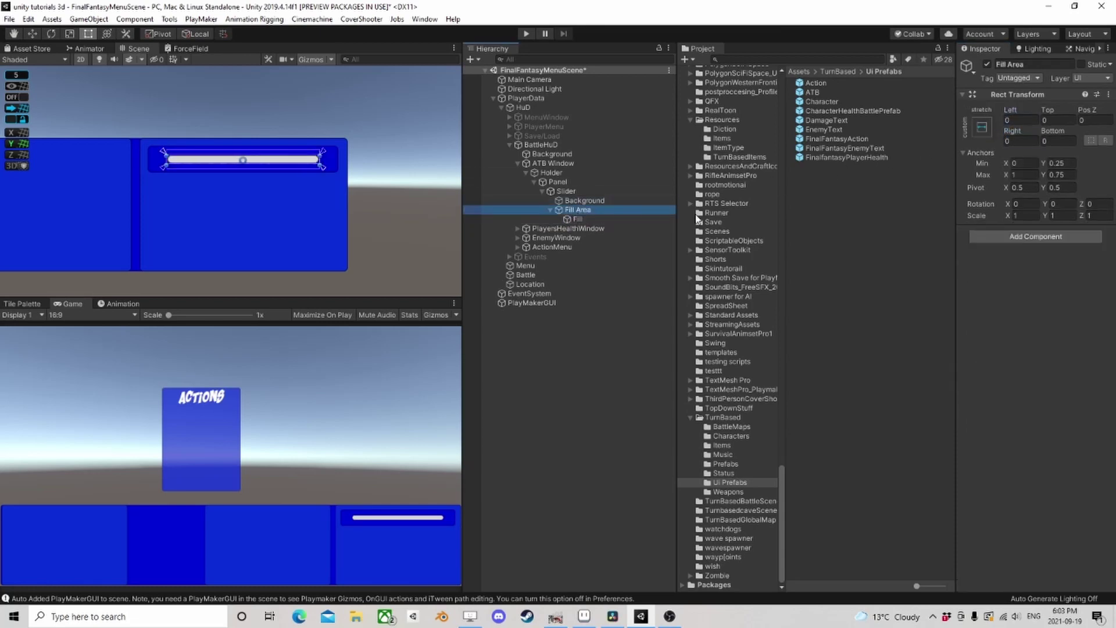
- Set the slider Fill's image color to bright green, 1AFF00
left_click(583, 201)
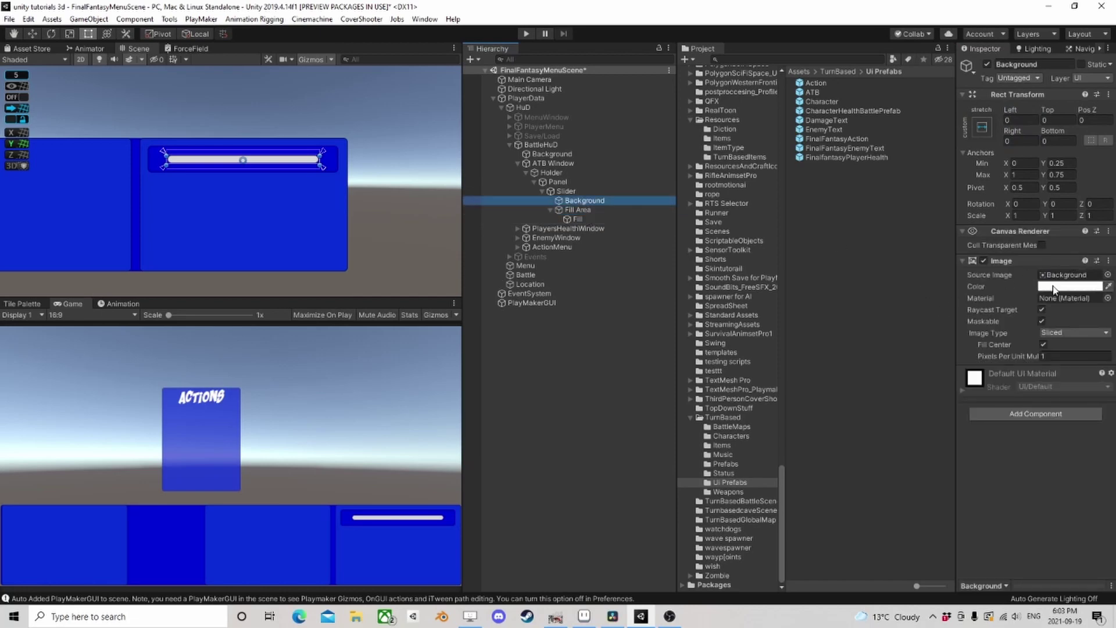
left_click(1069, 286)
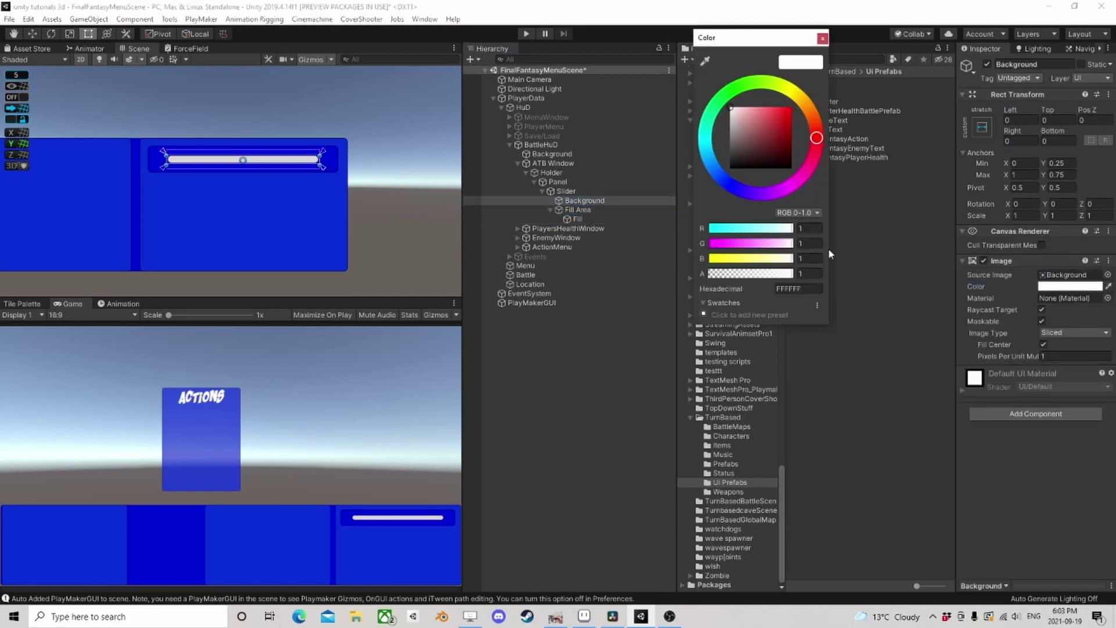
left_click(822, 39)
left_click(577, 219)
left_click(1070, 297)
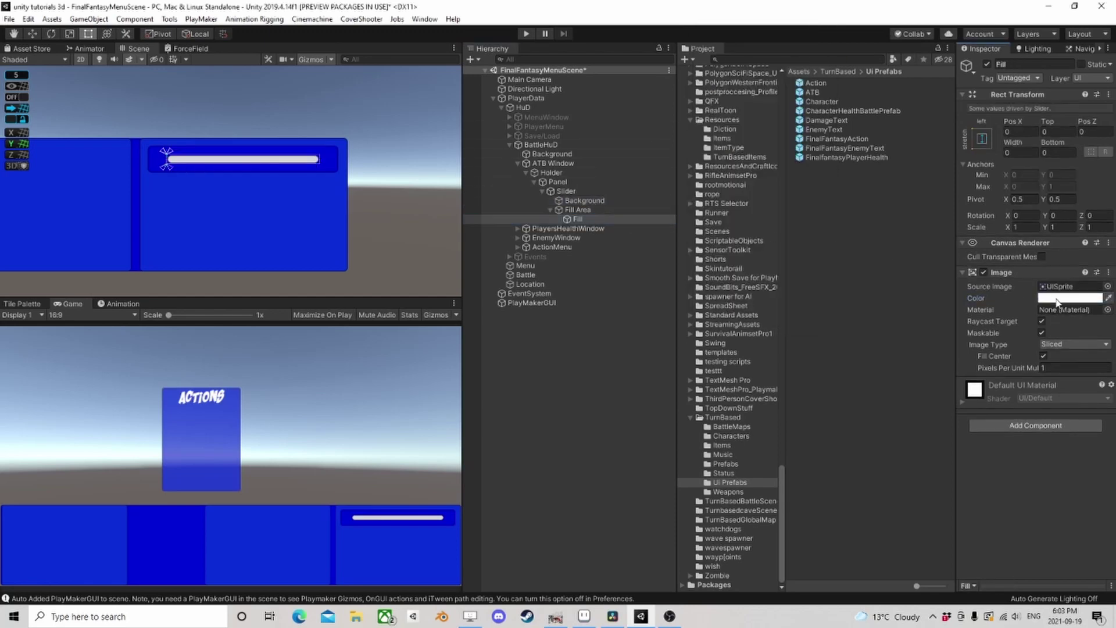
left_click_drag(729, 100, 738, 88)
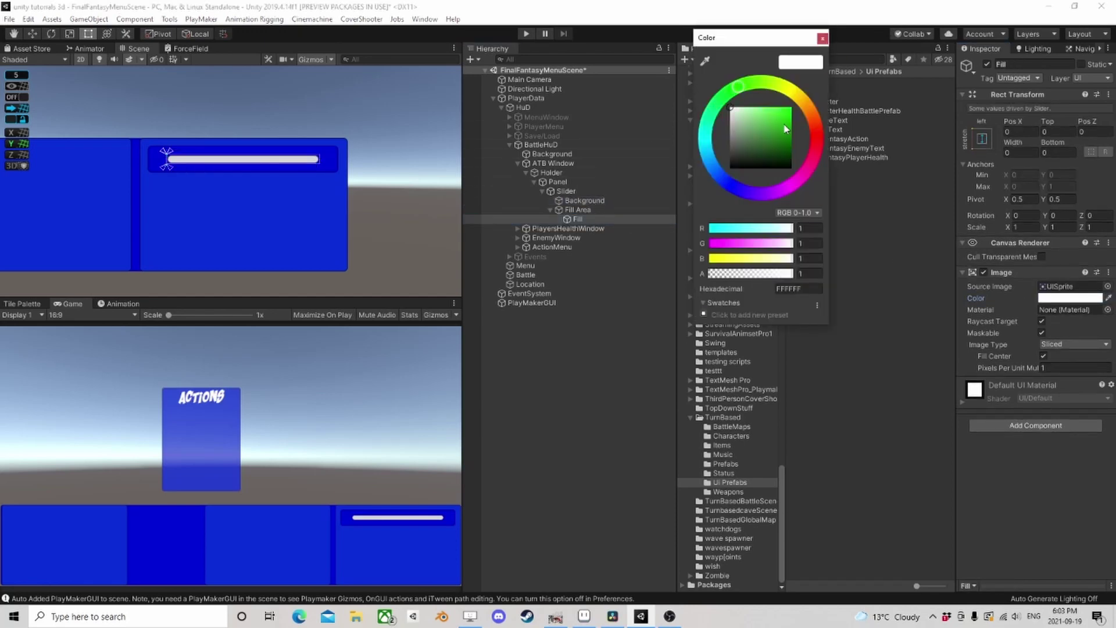
left_click_drag(786, 129, 805, 97)
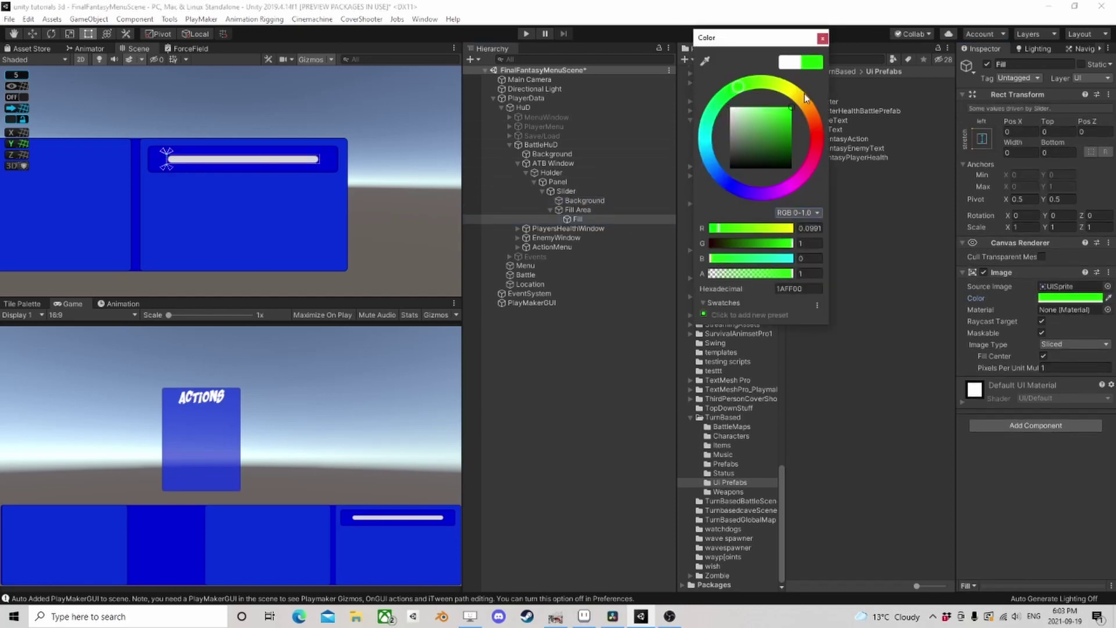
left_click(823, 39)
- Set the Slider's Max Value to 100 and its Value to 100
left_click(565, 191)
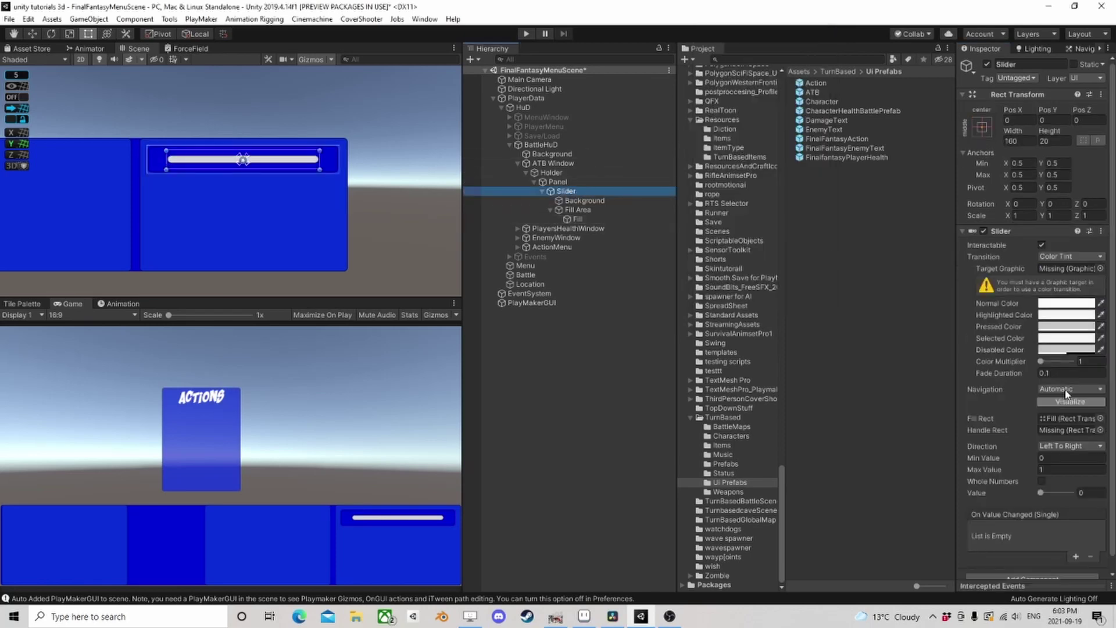
left_click_drag(1043, 495, 1079, 493)
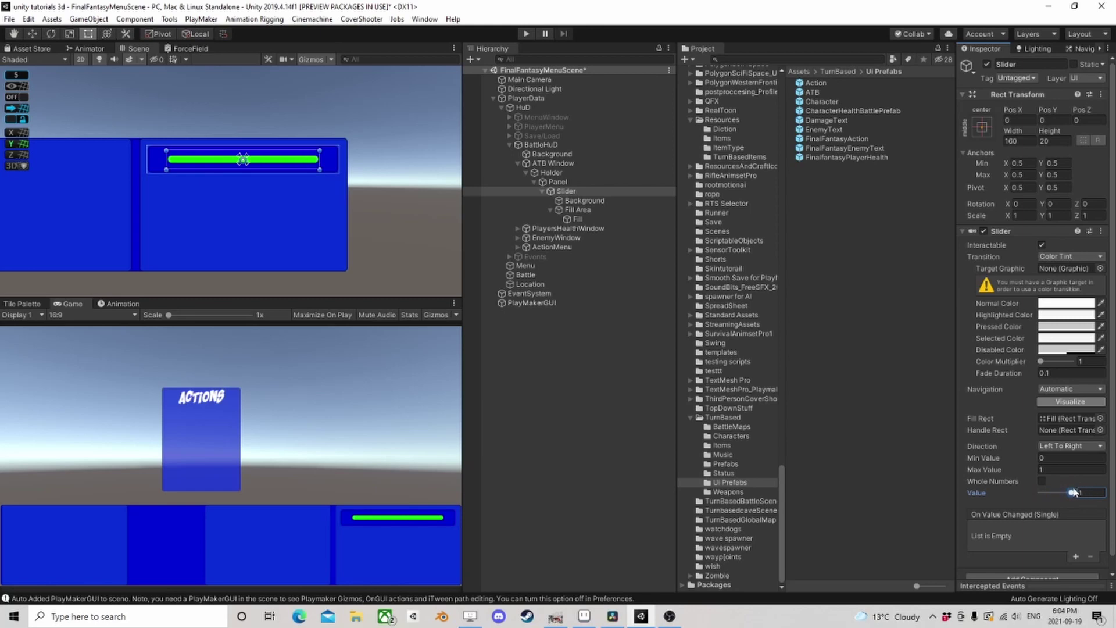
left_click(1050, 471)
type("100")
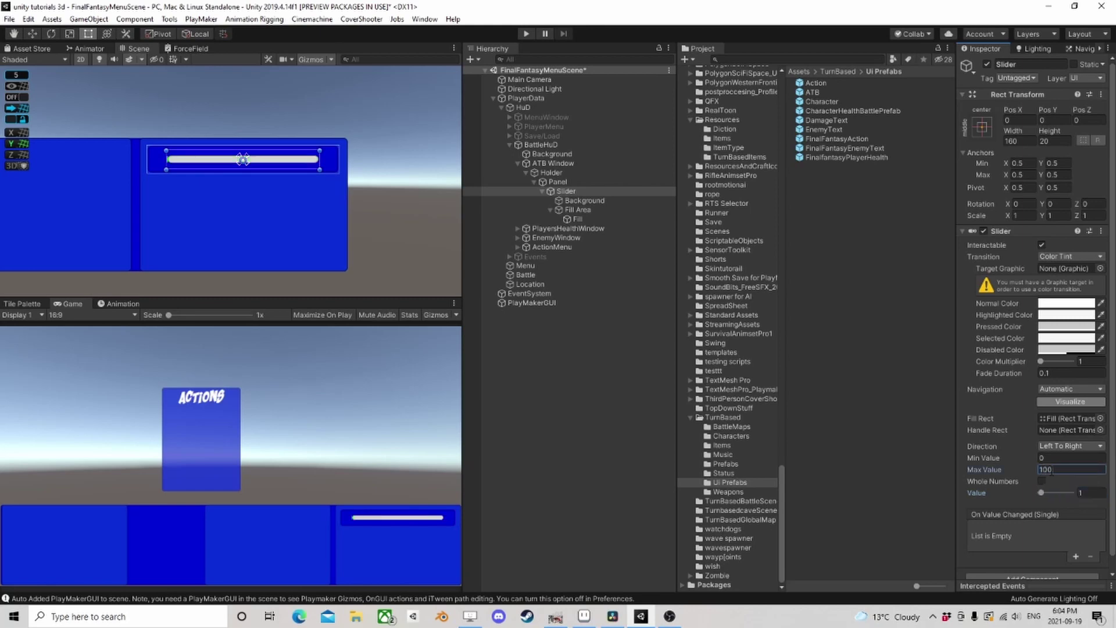
left_click_drag(1041, 495, 1075, 496)
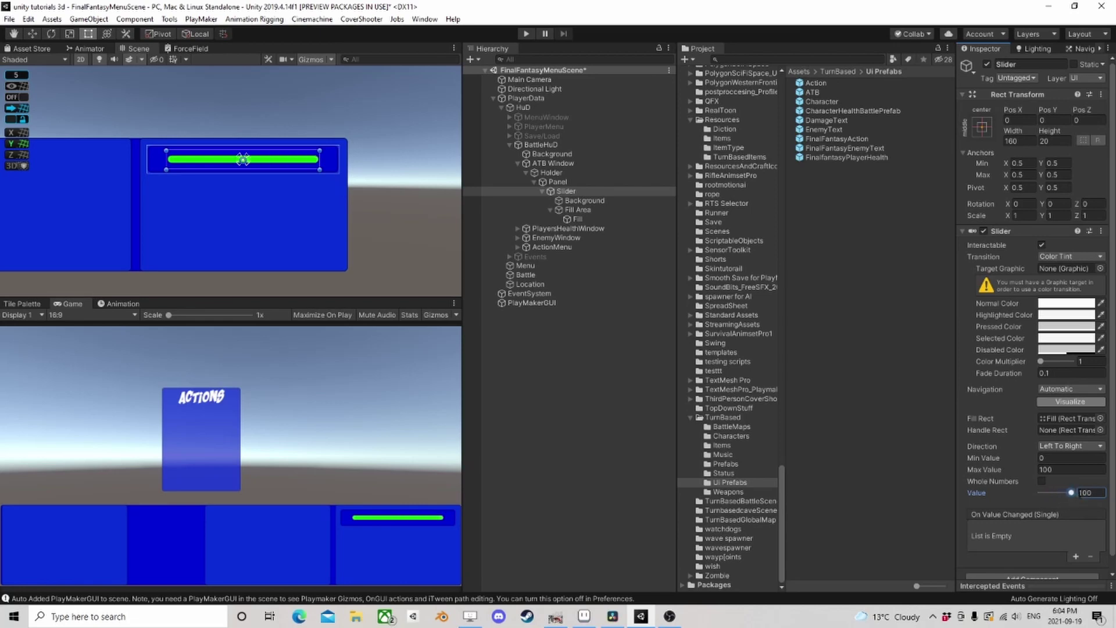
- Collapse the Slider and rename its parent Panel to FinalFantasyATB BAr
left_click(542, 191)
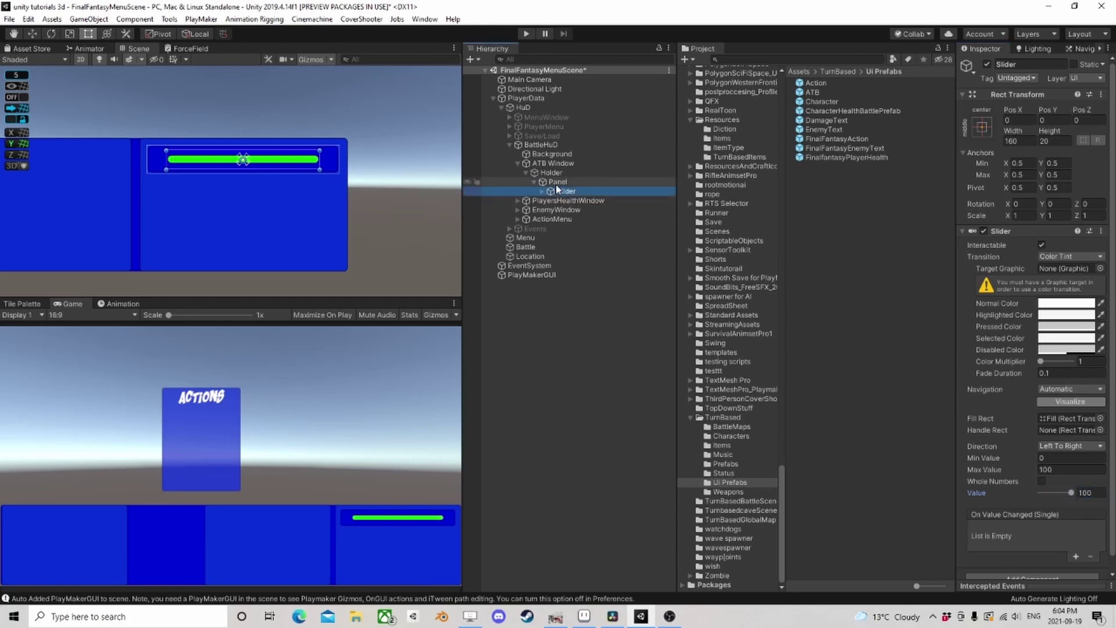
left_click(559, 182)
left_click(559, 182)
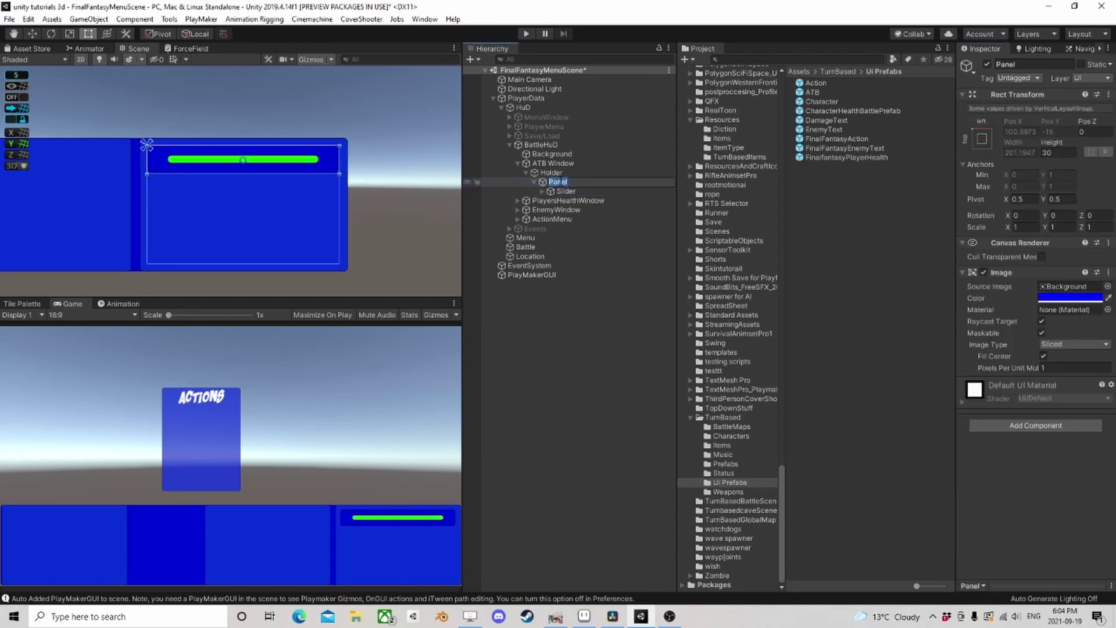
type("Pl")
type("nalFantasyATB BAr")
key("Return")
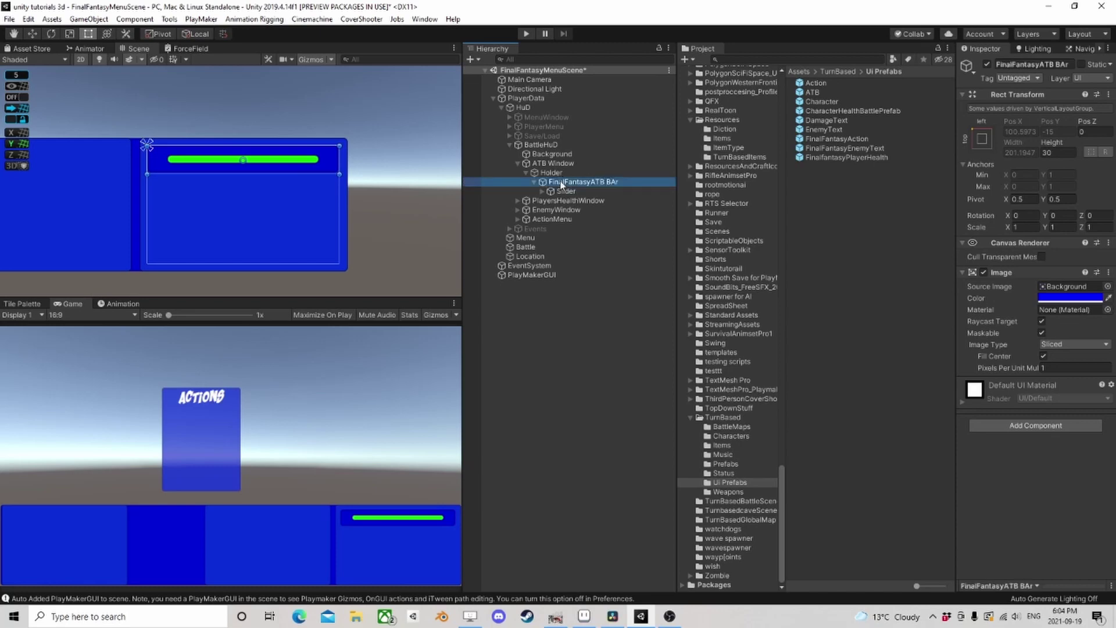
- Save FinalFantasyATB BAr as a prefab in Ui Prefabs, and delete its instance from the ATB Window's Holder
left_click_drag(561, 185, 811, 205)
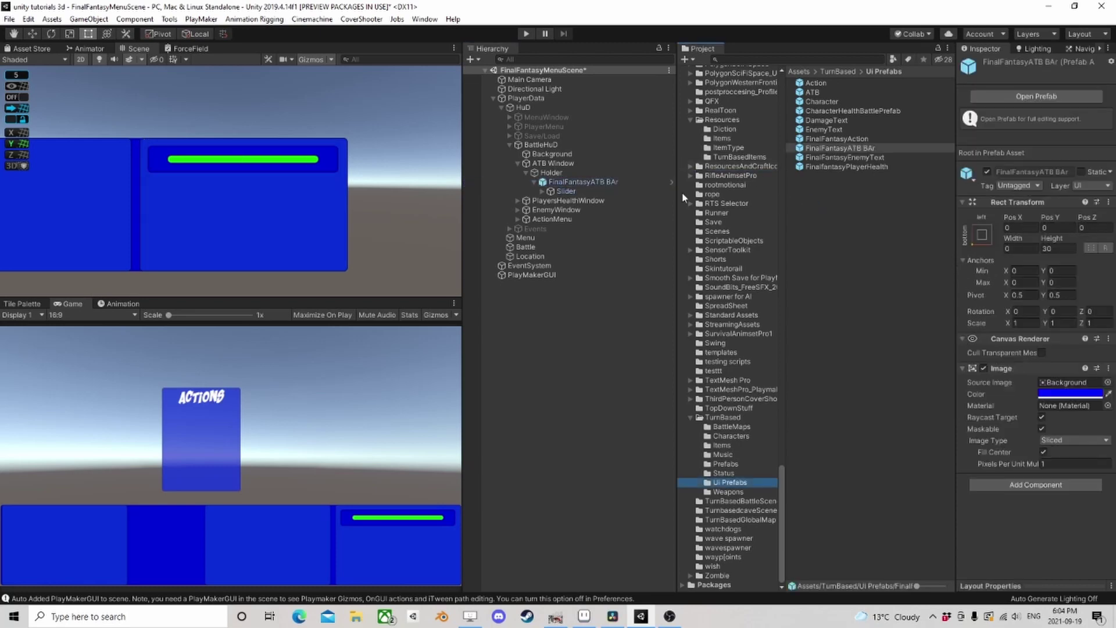
left_click(601, 184)
key("Delete")
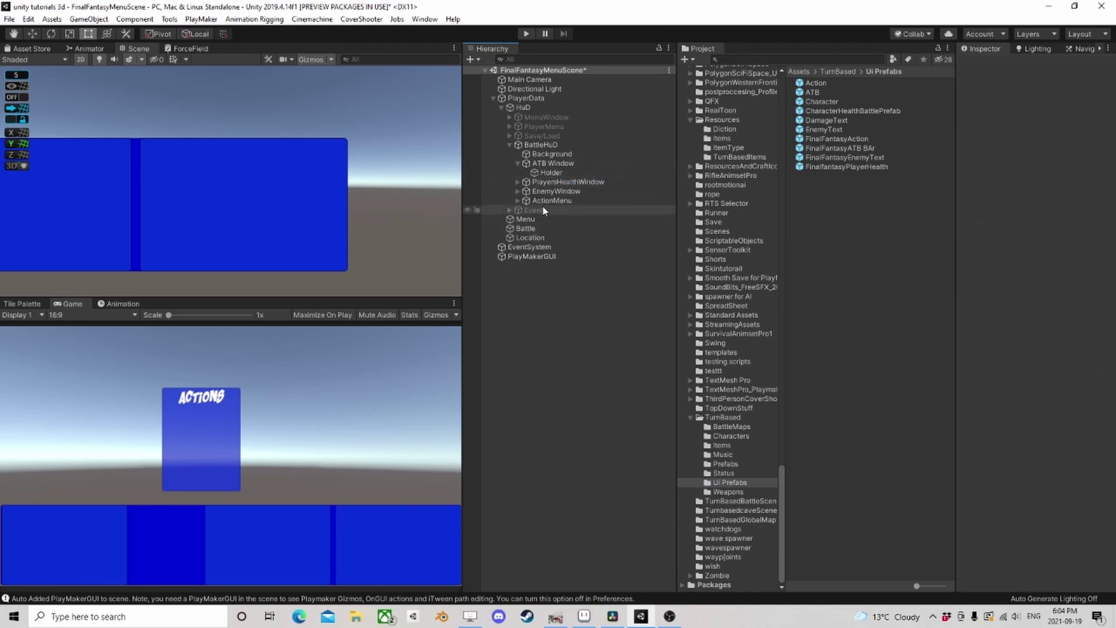
- Collapse ATB Window and BattleHuD in the scene hierarchy
left_click(522, 167)
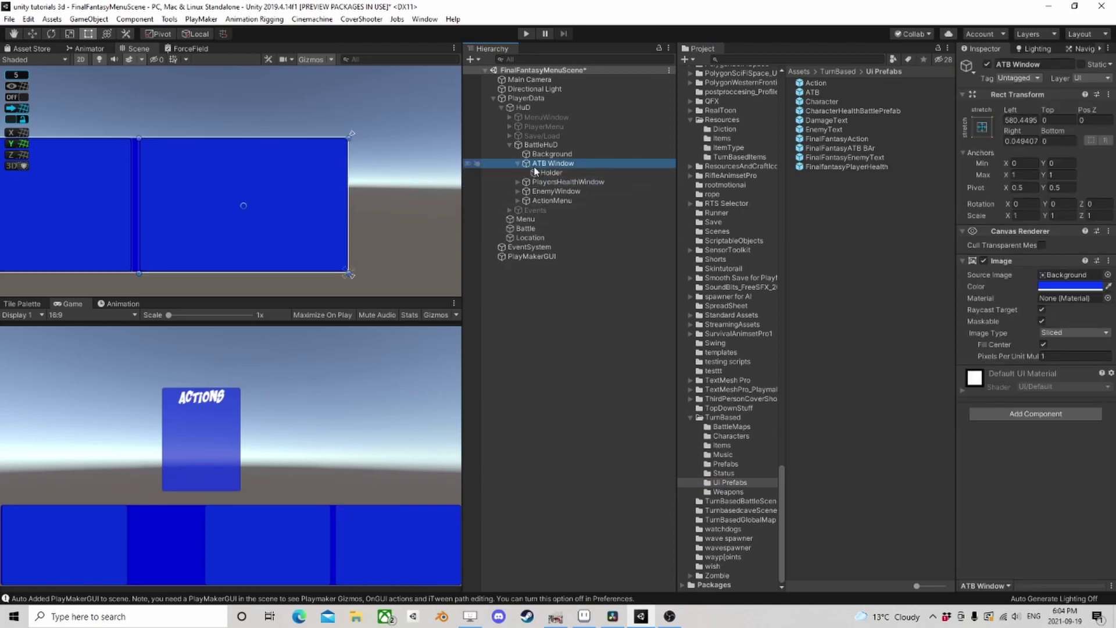
left_click(670, 616)
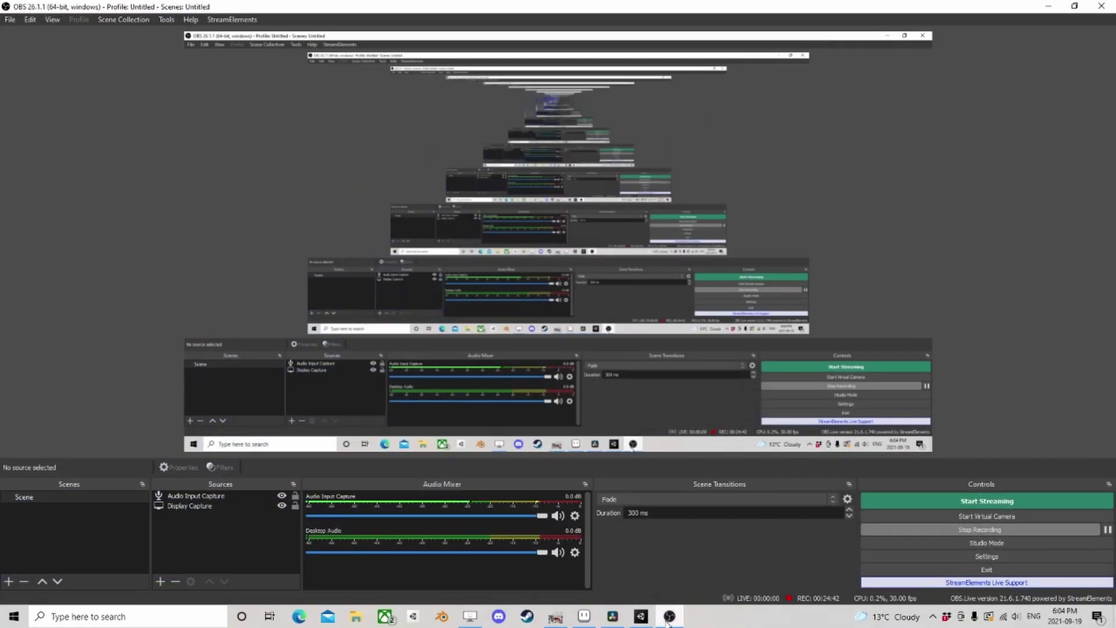
left_click(669, 618)
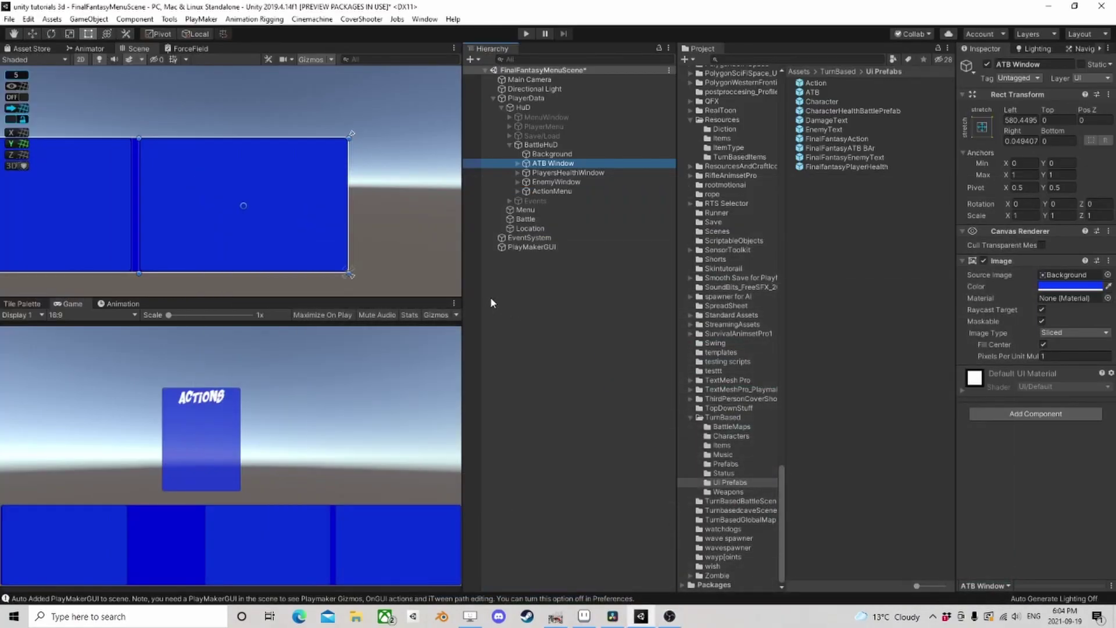
left_click(509, 145)
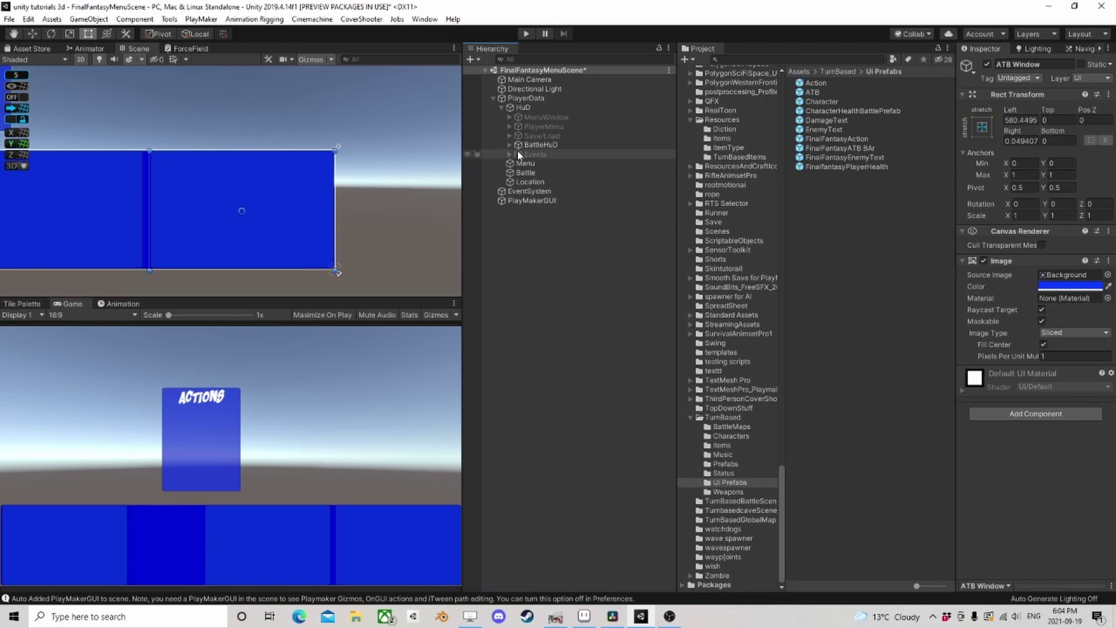